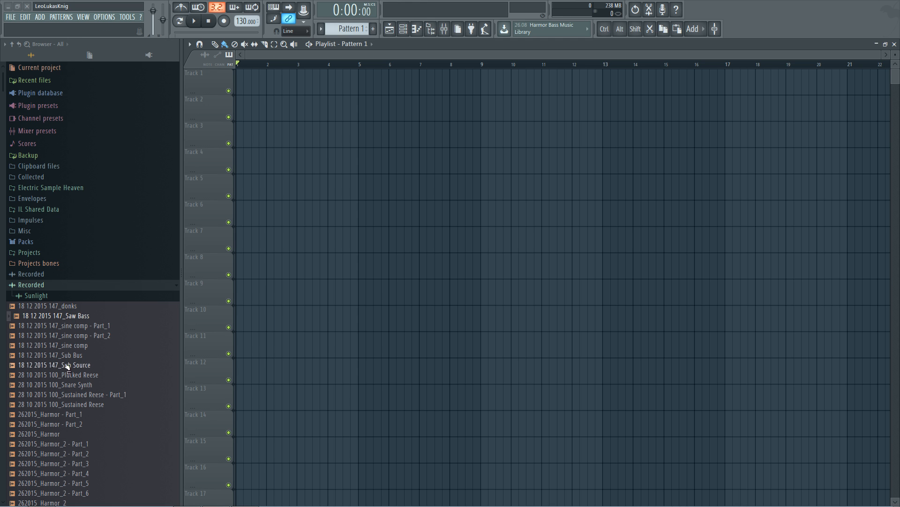
Place a Pattern 1 clip on Track 1 and move it to the start of bar 1.
click(62, 415)
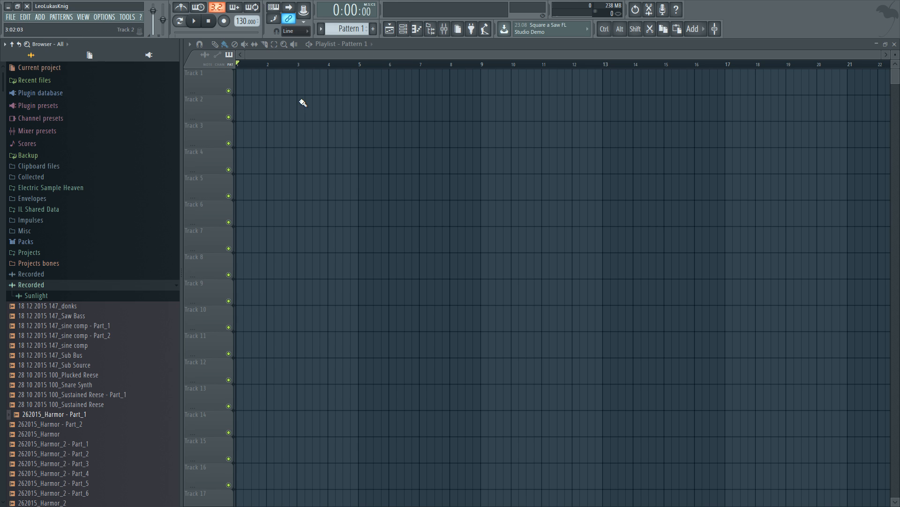
click(306, 87)
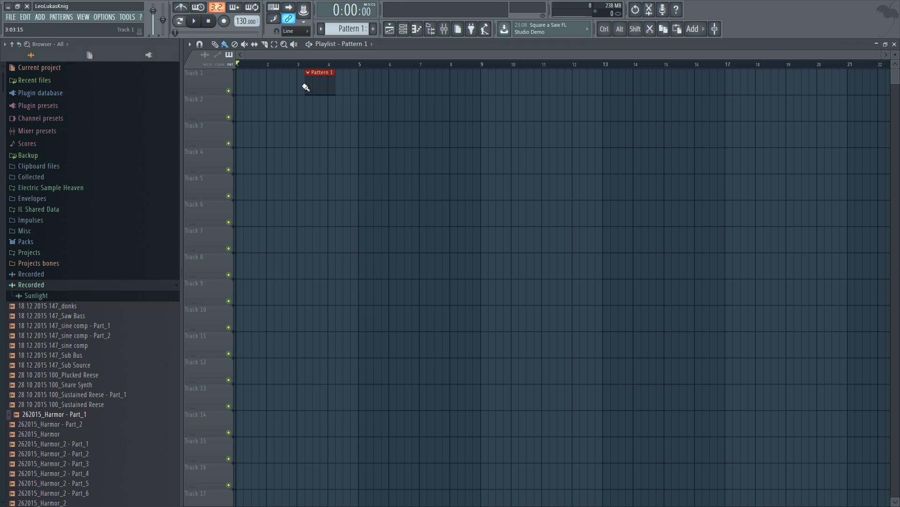
drag(314, 84, 243, 84)
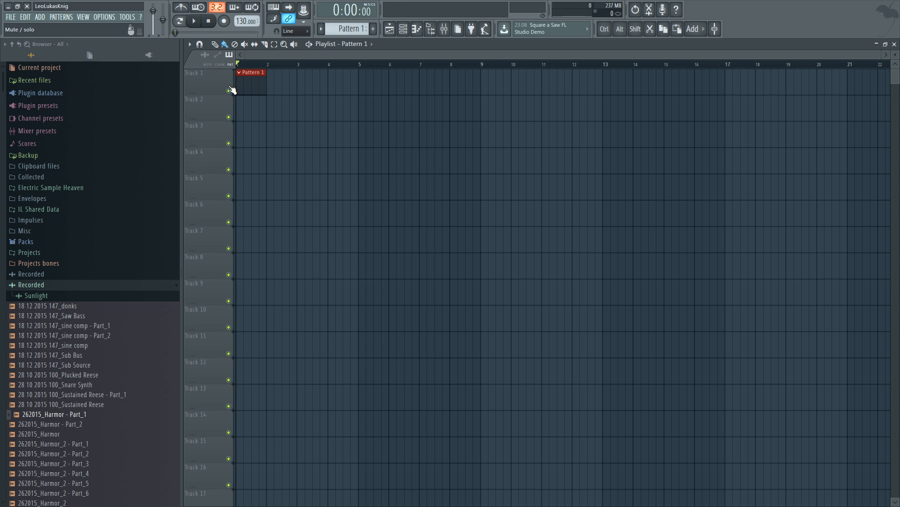
Add a Massive synth channel to the channel rack and raise oscillator 3's wavetable position to about the middle.
key(F6)
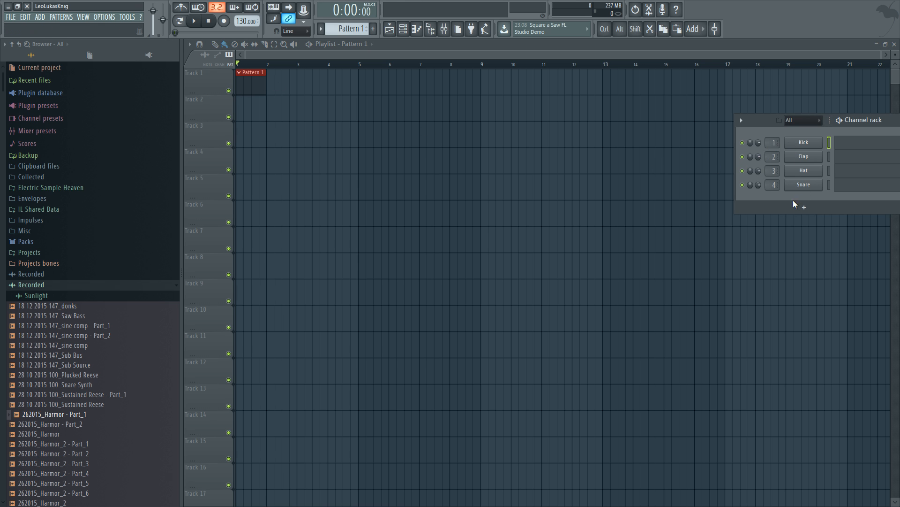
click(803, 207)
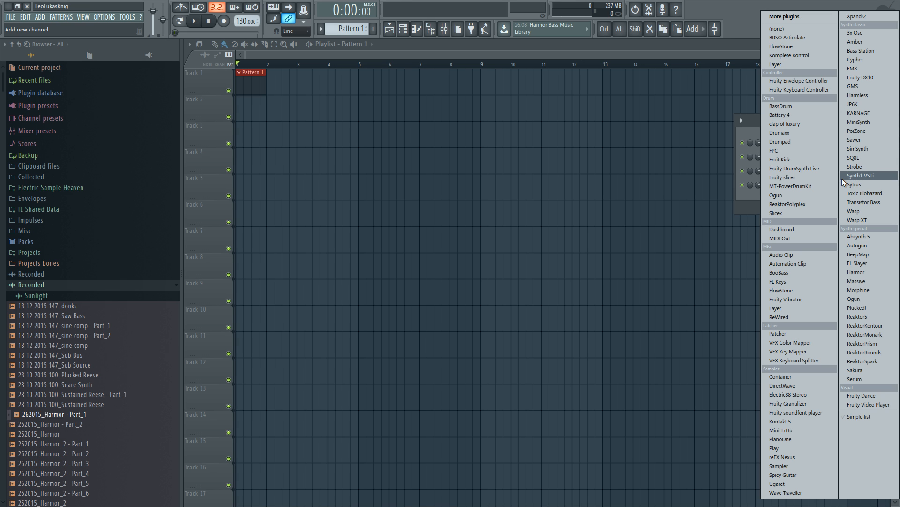
click(853, 283)
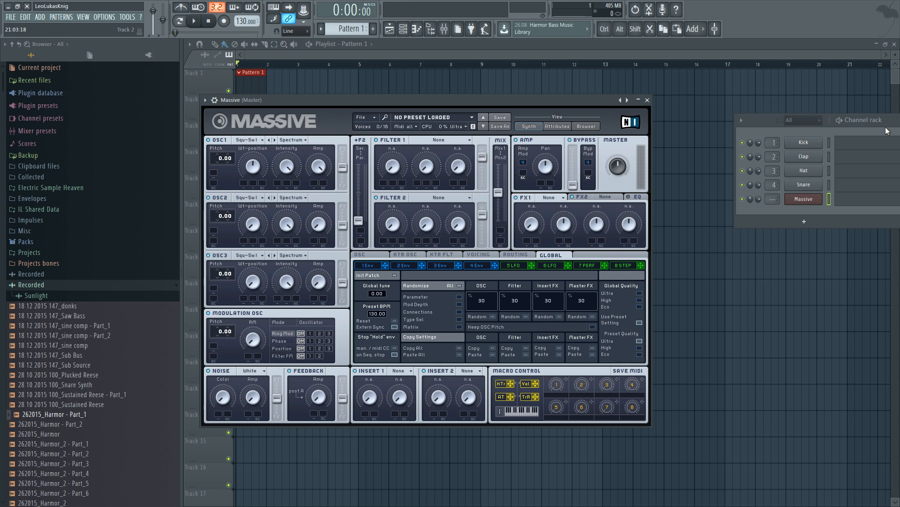
drag(893, 122, 606, 106)
click(350, 99)
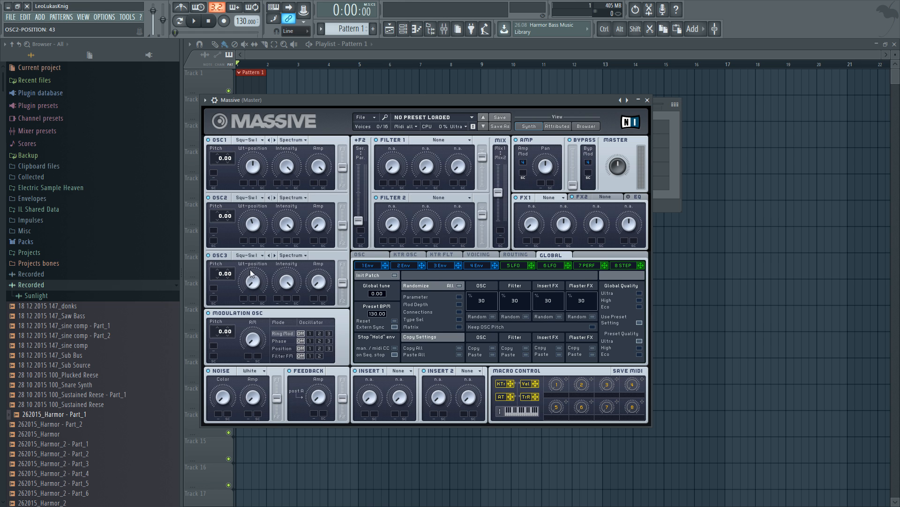
drag(250, 282, 253, 219)
Open the piano roll for Massive and draw an F2 note filling the whole first bar.
click(669, 195)
click(572, 188)
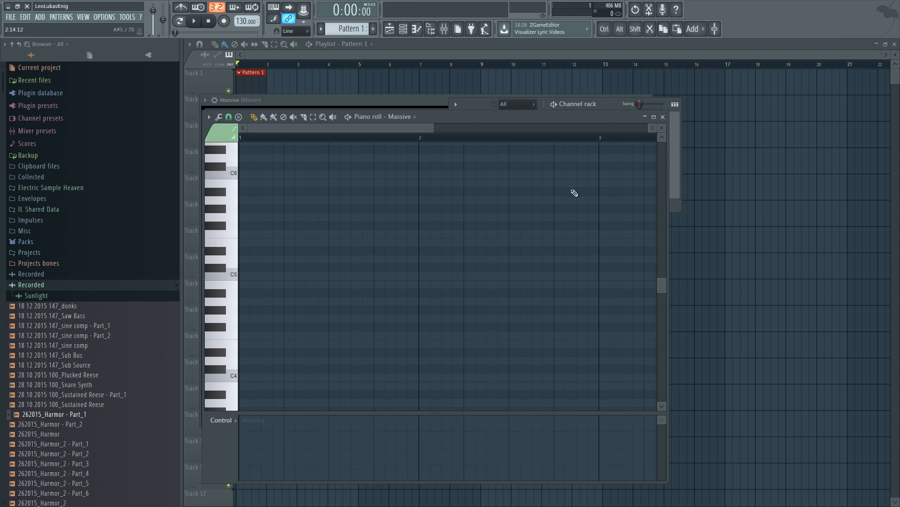
scroll(251, 284, down, 6)
scroll(246, 281, up, 3)
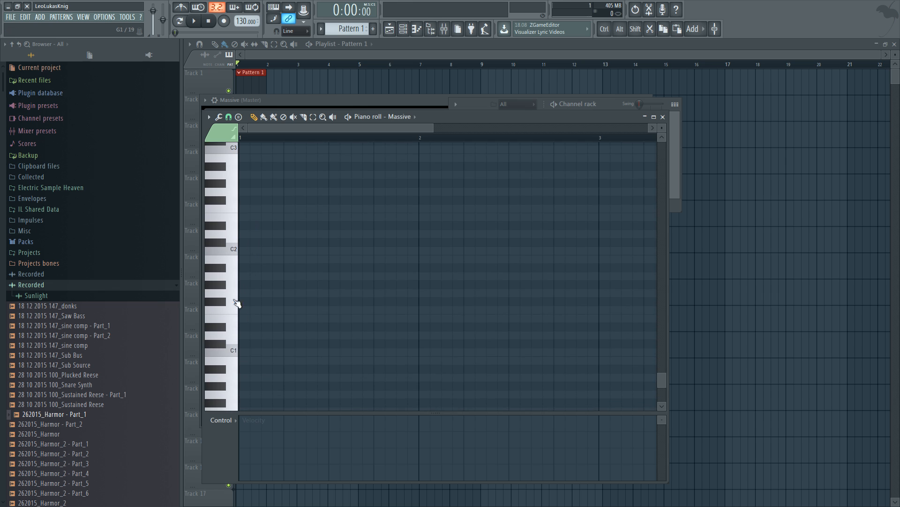
click(222, 260)
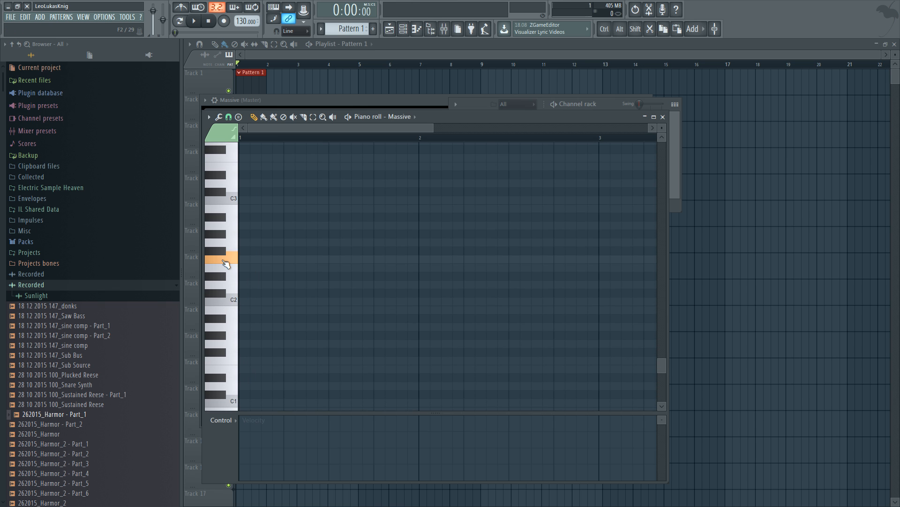
click(223, 262)
click(250, 259)
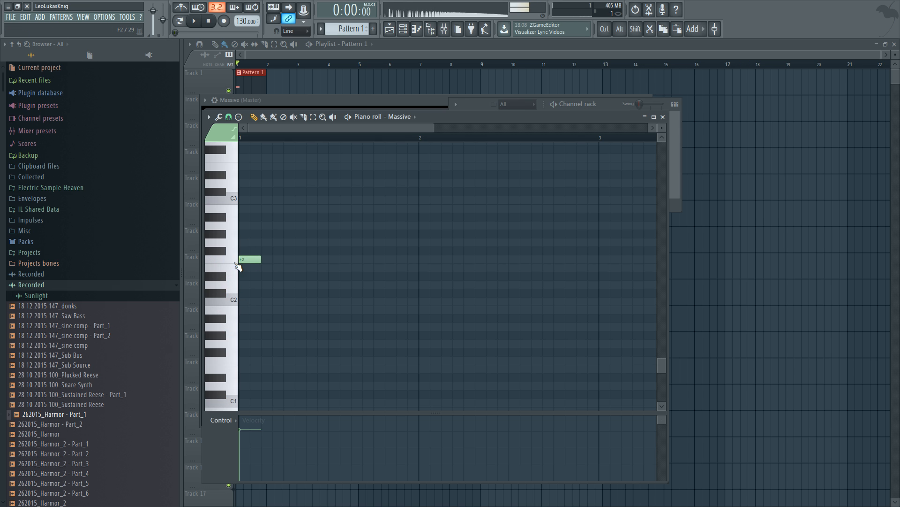
drag(266, 266, 412, 263)
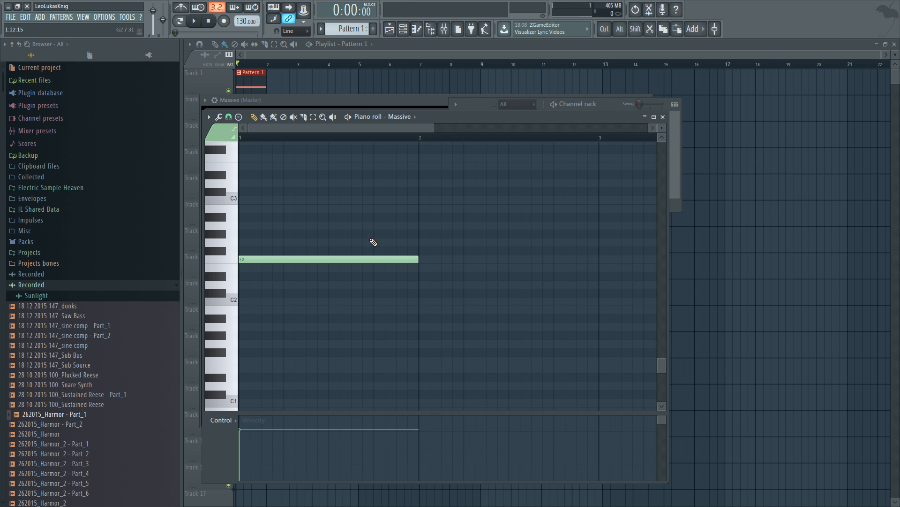
Reopen Massive, shift the wavetable positions of oscillators 1 and 2 to the saw end, and set their pitches to 0.21 and -0.26.
click(607, 104)
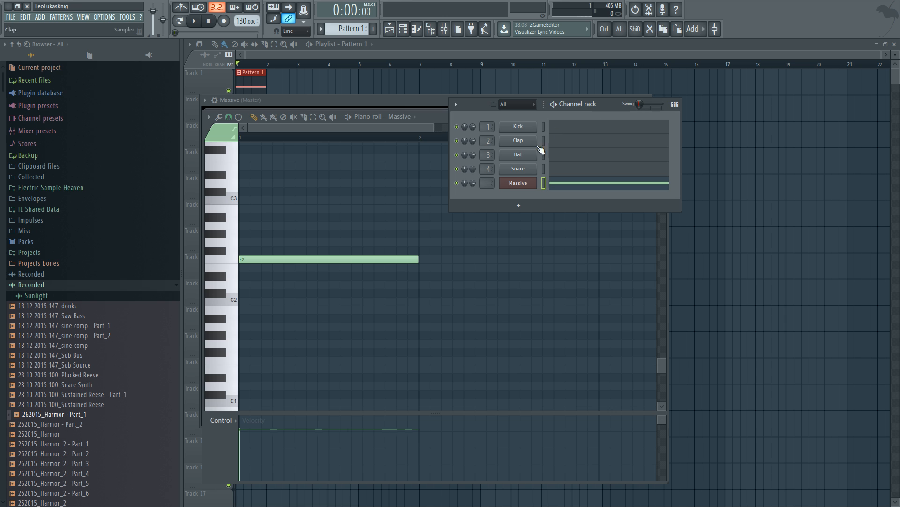
click(519, 184)
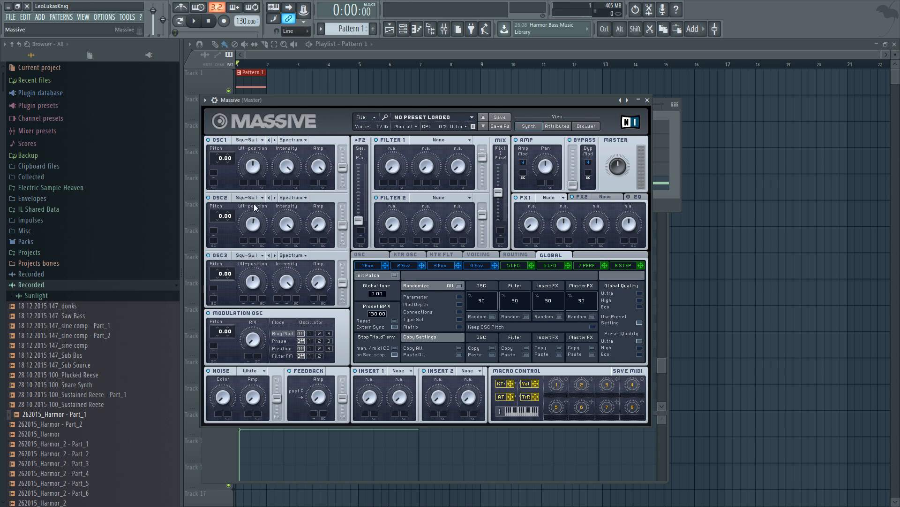
drag(254, 230, 253, 239)
drag(232, 164, 236, 141)
drag(231, 216, 230, 235)
During playback, turn up oscillator 2's amp and set the pitches of oscillators 1 and 2 to 0.55 and -0.55.
key(space)
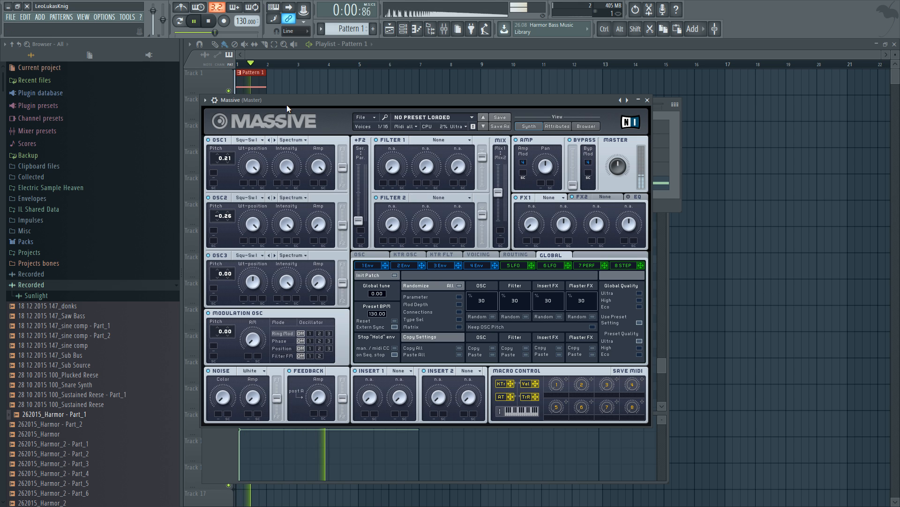
drag(230, 217, 229, 239)
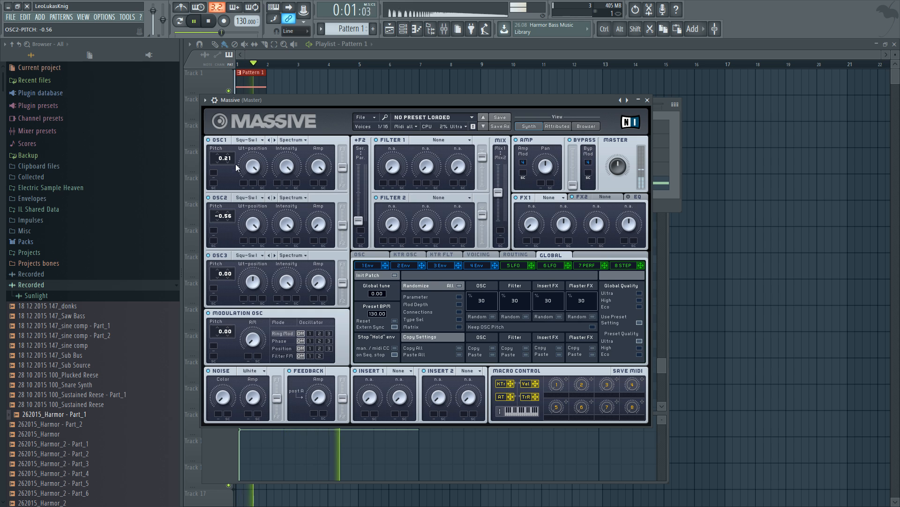
drag(226, 159, 237, 109)
drag(227, 217, 230, 228)
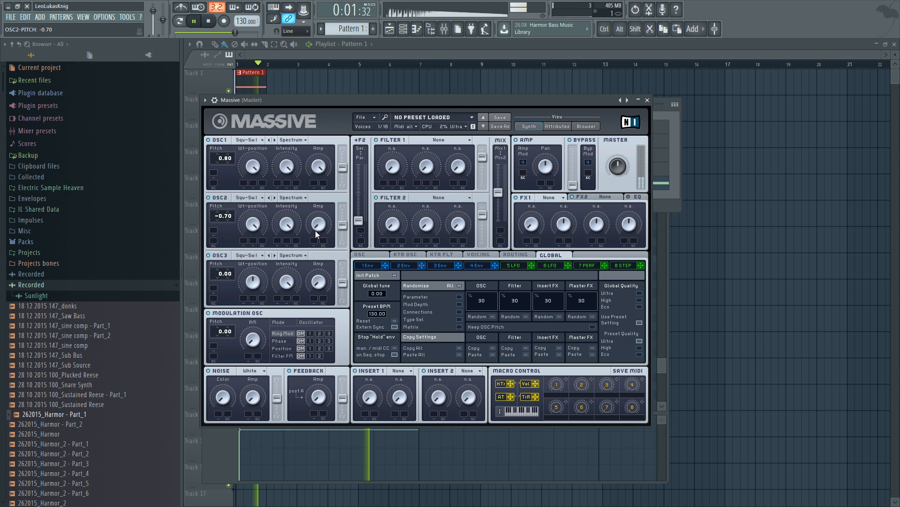
drag(317, 235, 318, 217)
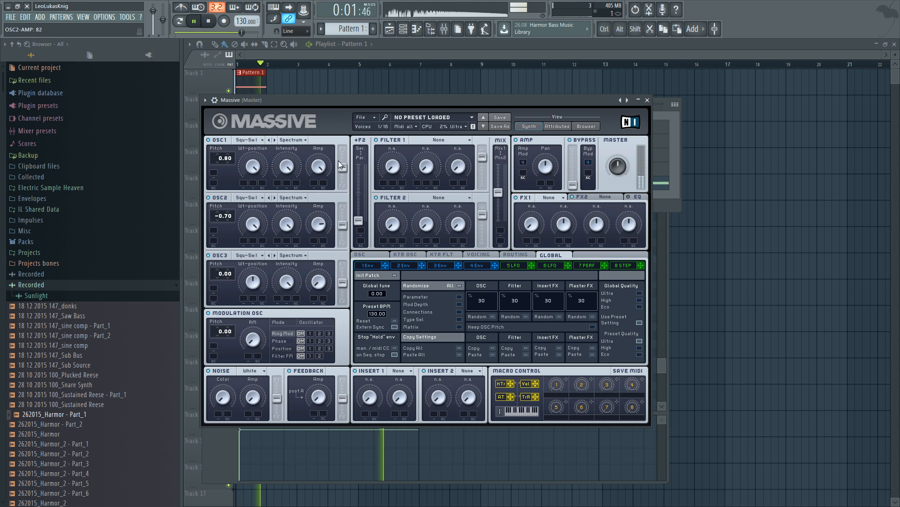
drag(234, 218, 234, 203)
drag(227, 162, 231, 187)
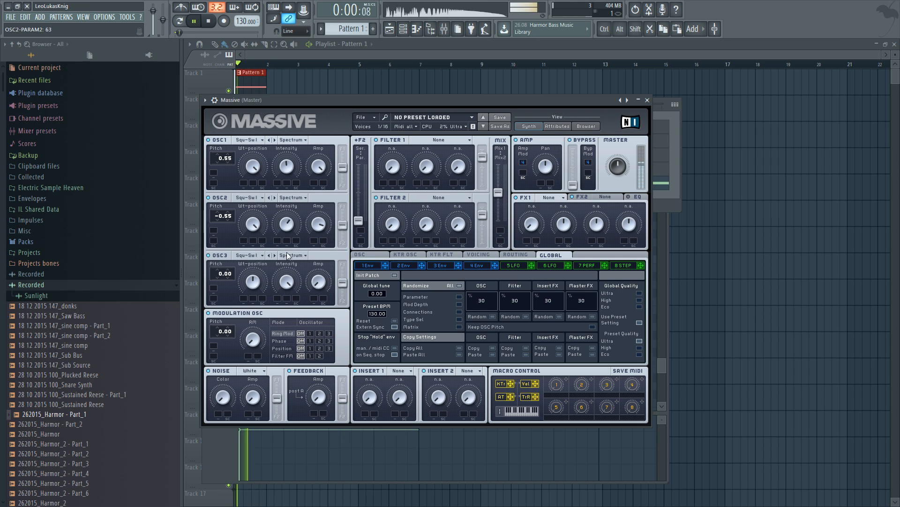
Lower the intensity of oscillators 1 and 2 to about 38 while the note plays, and stop playback.
drag(286, 166, 283, 183)
mouse_move(288, 217)
mouse_down()
mouse_move(291, 245)
mouse_move(288, 231)
mouse_up()
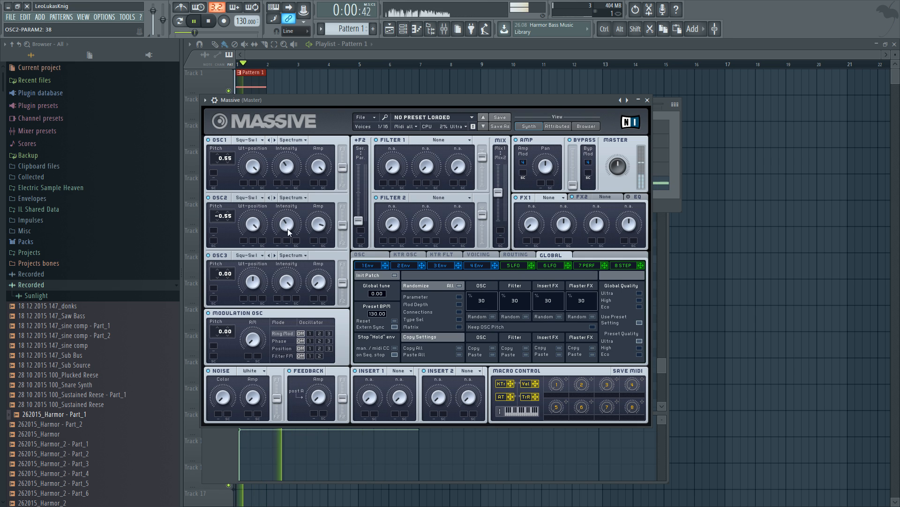
key(space)
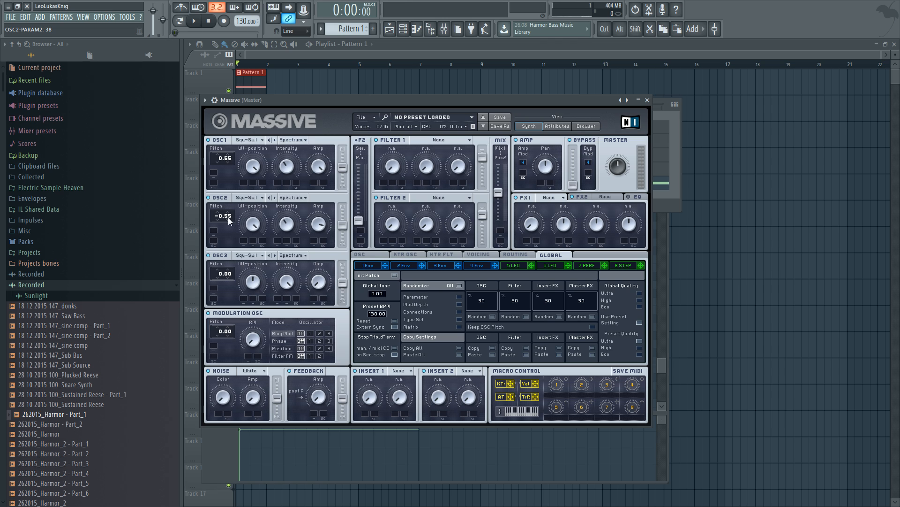
Set the pitches of oscillators 1 and 2 to 0.09 and -0.09, raise oscillator 2's amp fully, and play the pattern.
mouse_move(229, 220)
mouse_down()
mouse_move(245, 168)
mouse_move(230, 214)
mouse_move(231, 166)
mouse_move(228, 219)
mouse_up()
click(322, 223)
key(space)
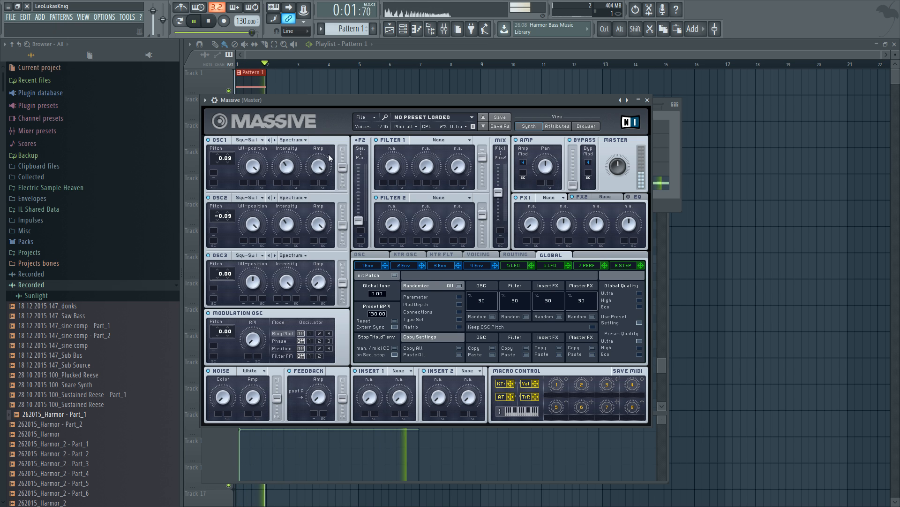
Raise the intensity of oscillators 1 and 2 to about the same high level while listening, and stop playback.
drag(288, 179, 289, 141)
drag(290, 225, 301, 181)
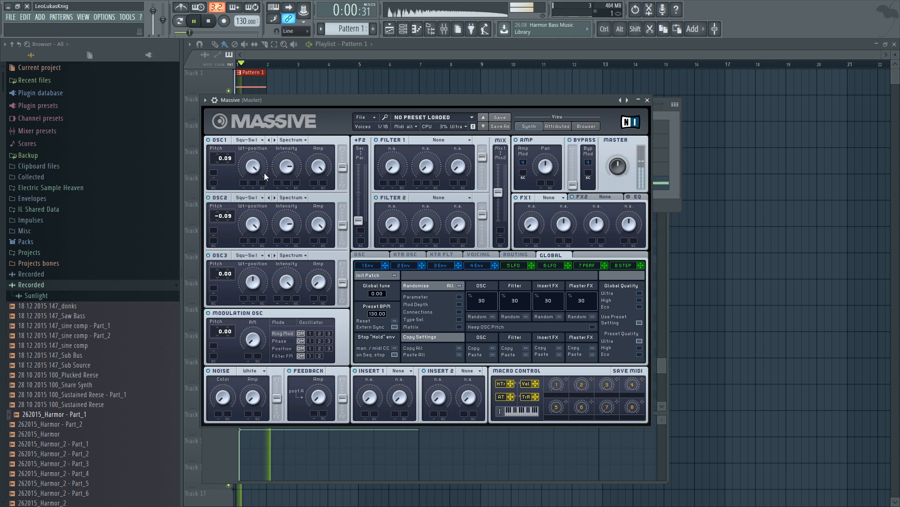
key(space)
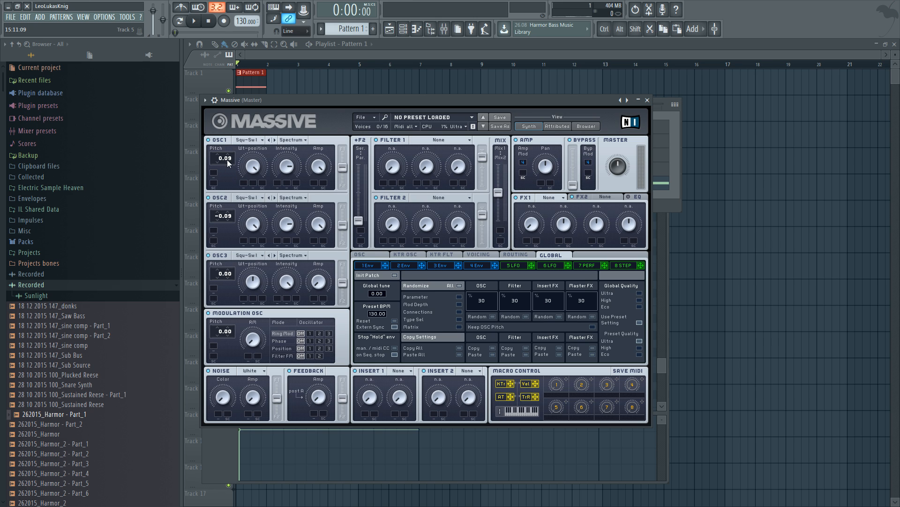
Enable Restart via Gate for Massive's oscillator phases and play the pattern.
click(377, 255)
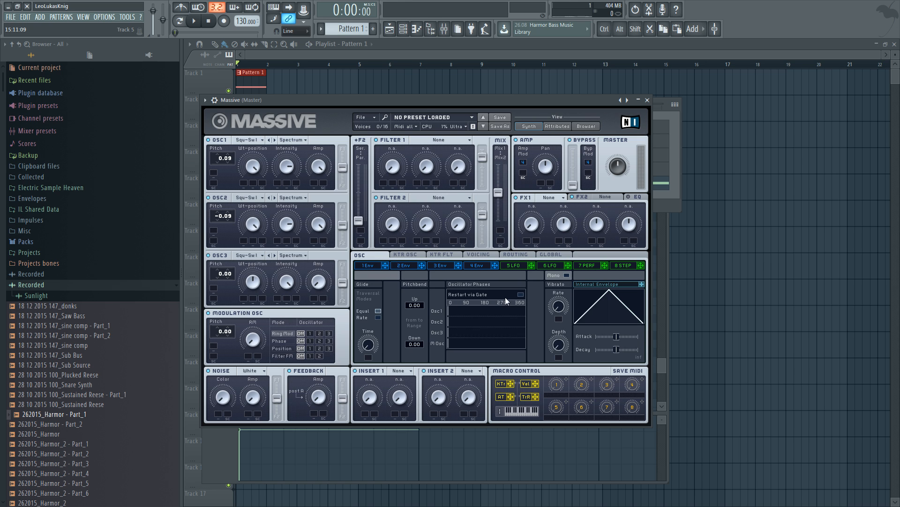
click(521, 294)
key(space)
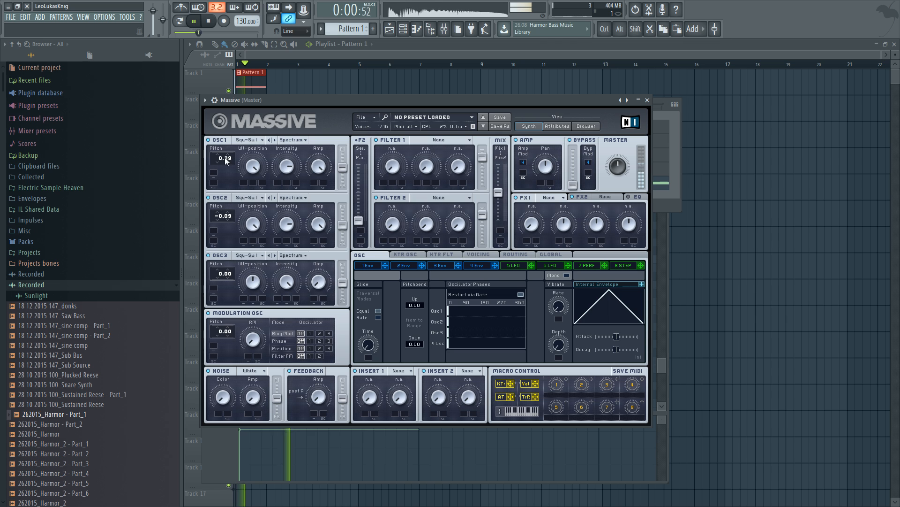
Widen the detune by setting oscillator 1's pitch to 0.49 and oscillator 2's to -0.29, and stop playback.
drag(229, 159, 241, 122)
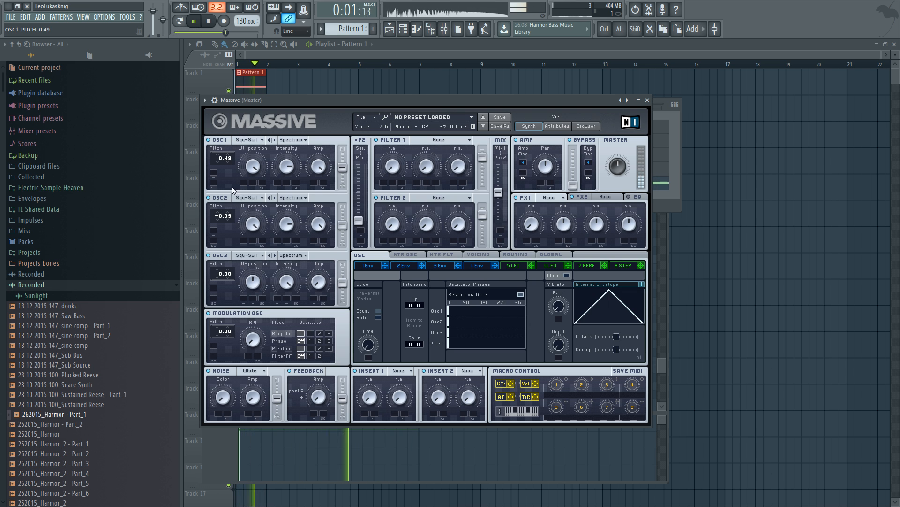
drag(224, 217, 233, 234)
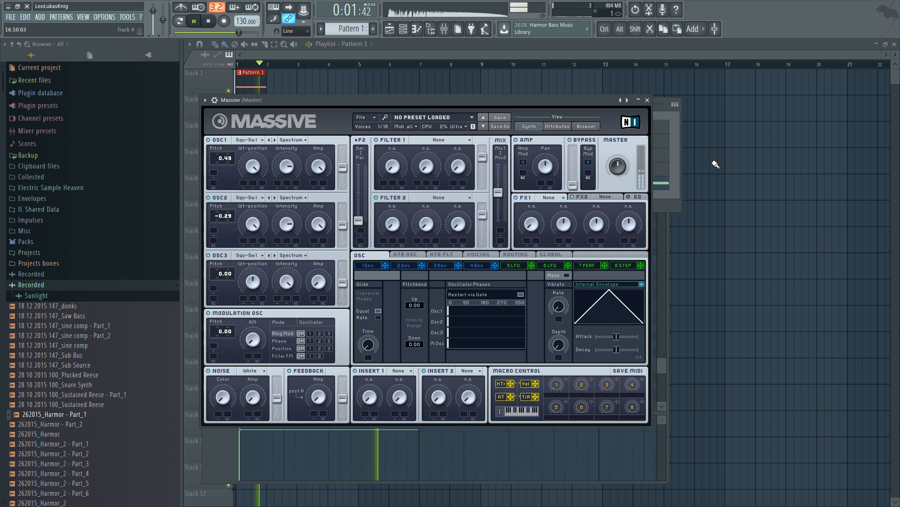
key(space)
Bring the piano roll forward, move it clear of Massive's oscillators, and audition the F2 key.
click(673, 185)
click(655, 190)
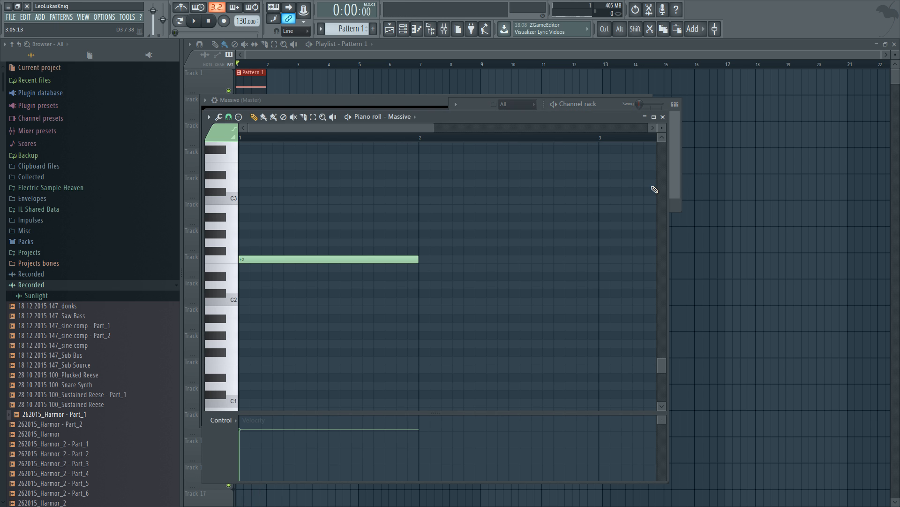
drag(428, 117, 598, 103)
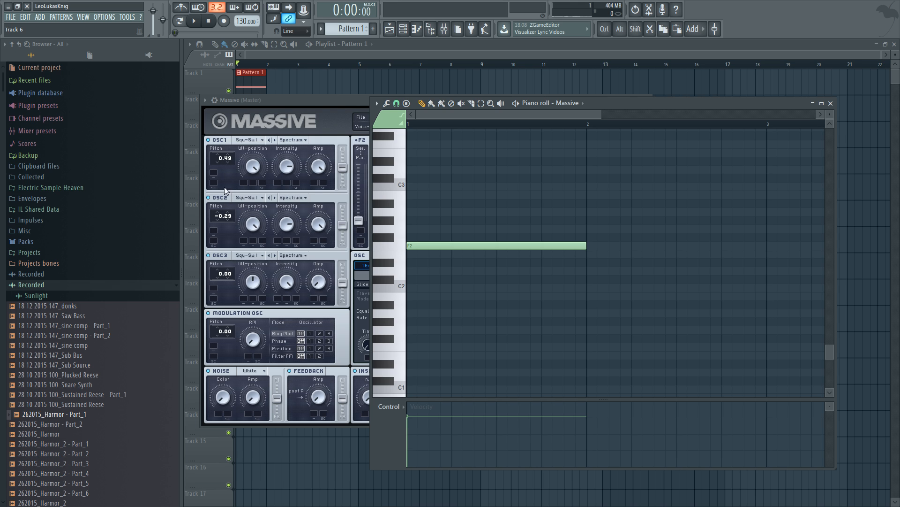
click(397, 246)
Load FabFilter Pro-Q 2 into slot 1 of the mixer's Master track and reposition its window.
key(F9)
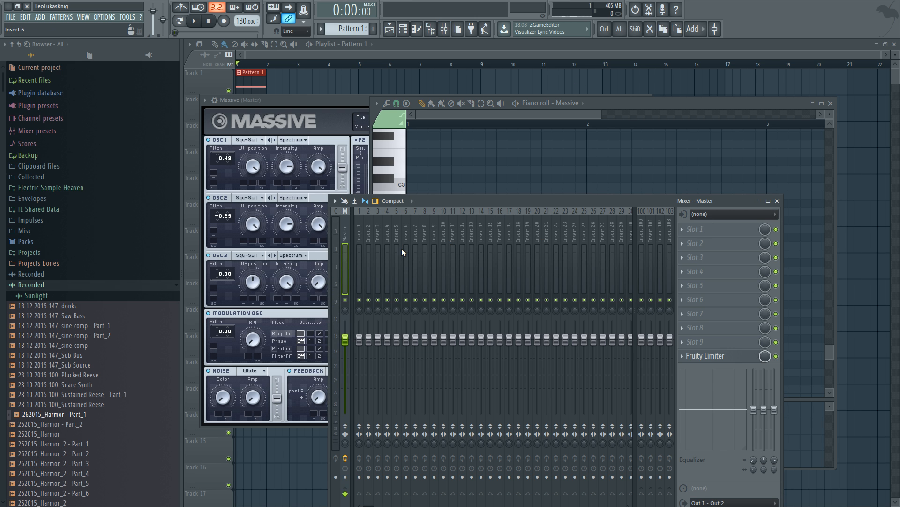
click(745, 232)
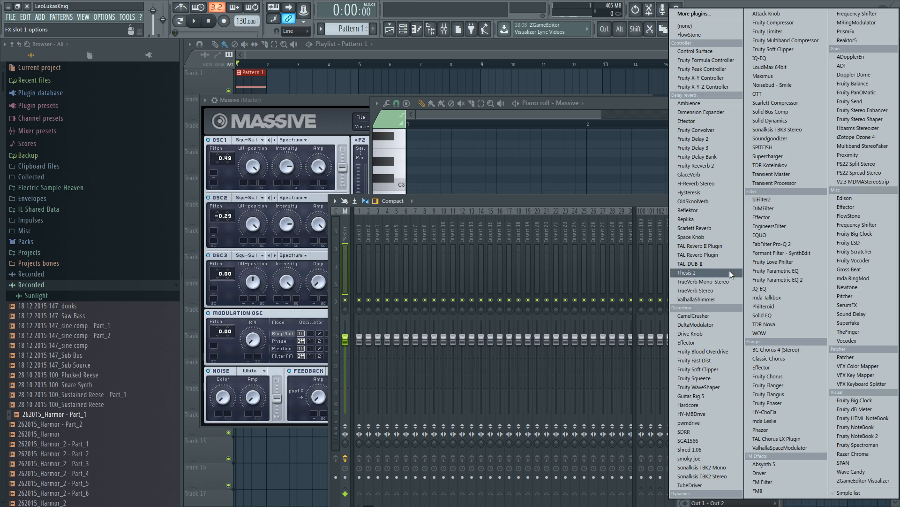
click(790, 242)
drag(325, 112, 455, 124)
Add a bell boost of about 2 dB near 41 Hz, open its note value for editing, and close the equalizer.
key(space)
drag(423, 240, 428, 227)
key(space)
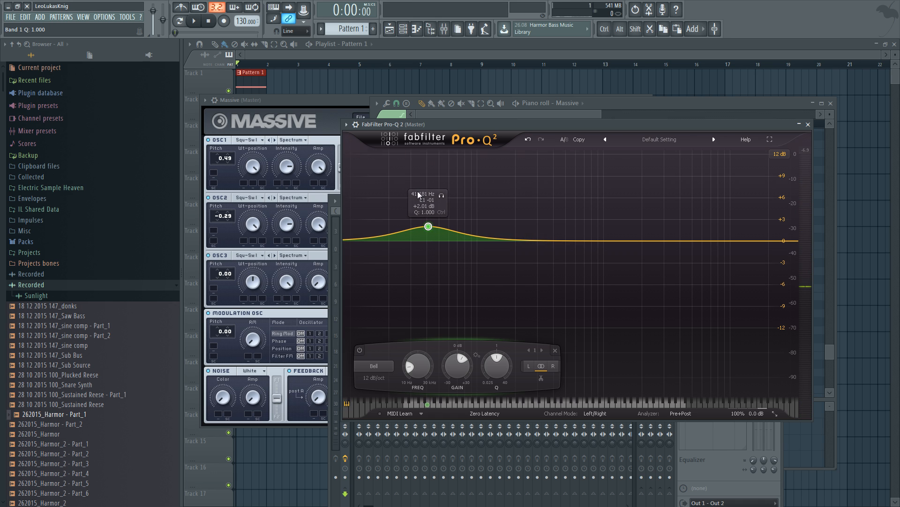
double_click(423, 200)
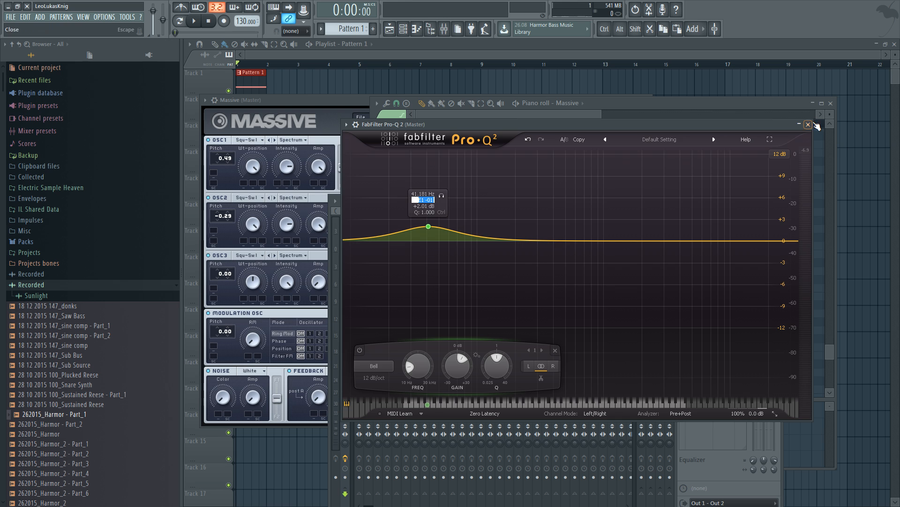
click(809, 124)
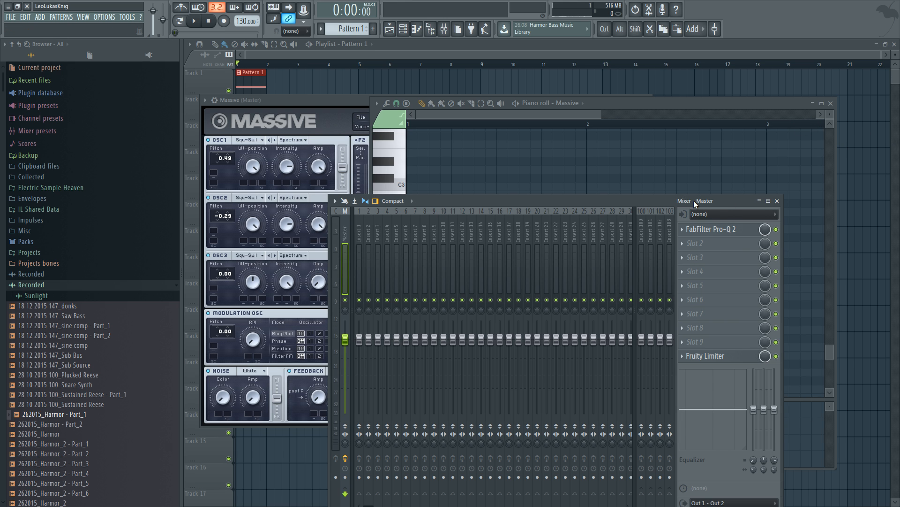
Move the mixer higher and bring Massive to the front, shifted clear of the playlist's left side.
drag(500, 203, 502, 122)
click(277, 98)
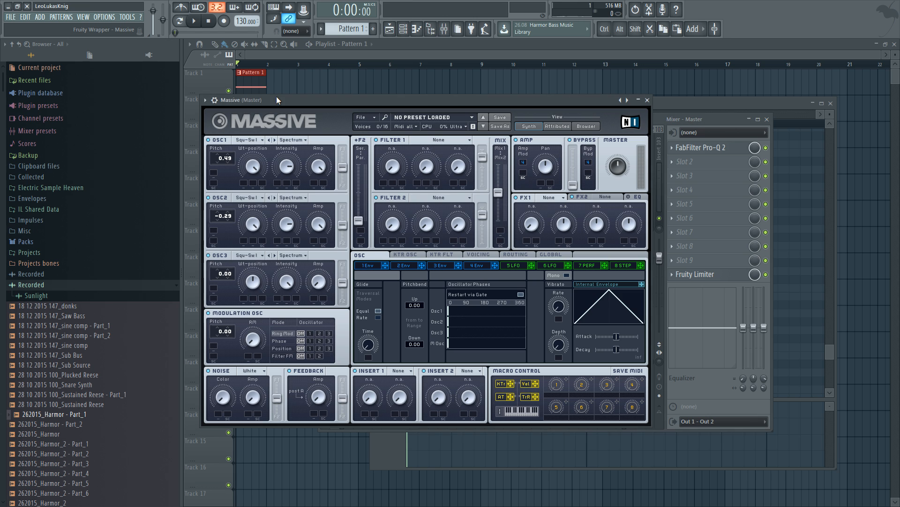
drag(268, 97, 386, 85)
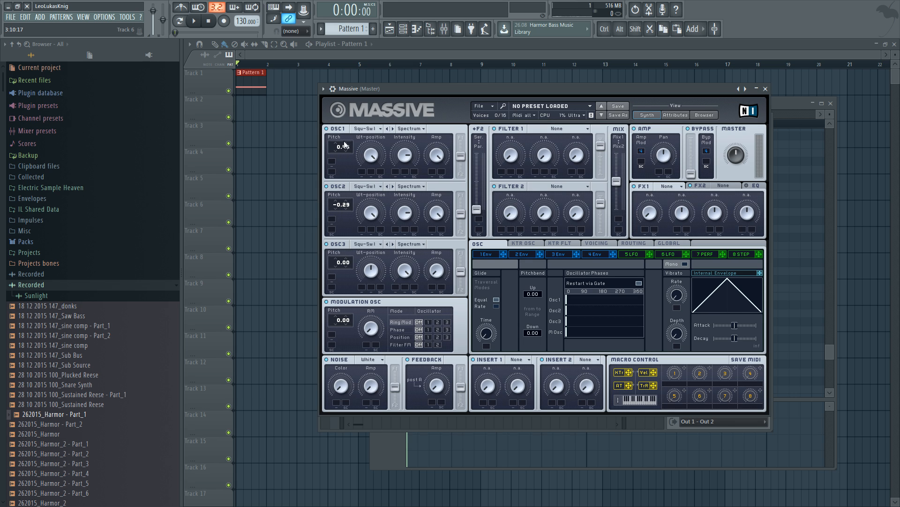
Bring the piano roll forward and transpose the F2 note up to F4 and on to F5.
click(801, 110)
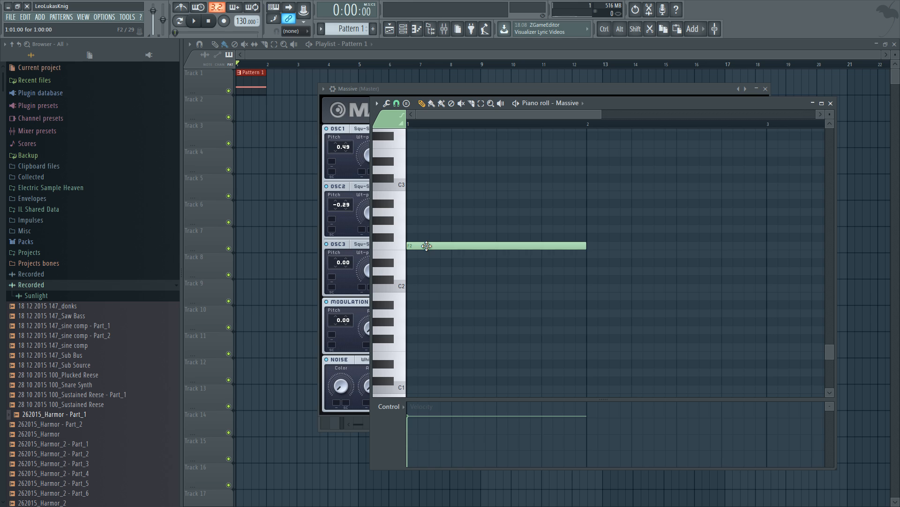
drag(426, 245, 419, 191)
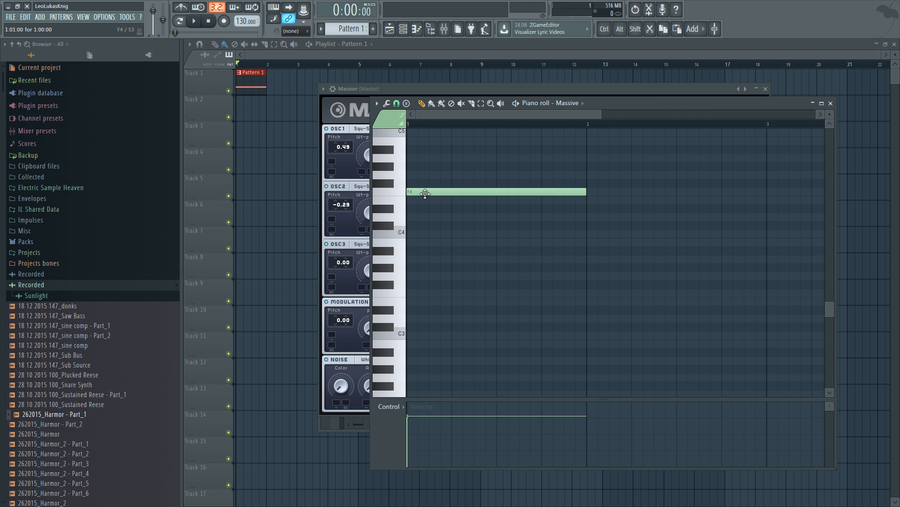
drag(423, 192, 405, 148)
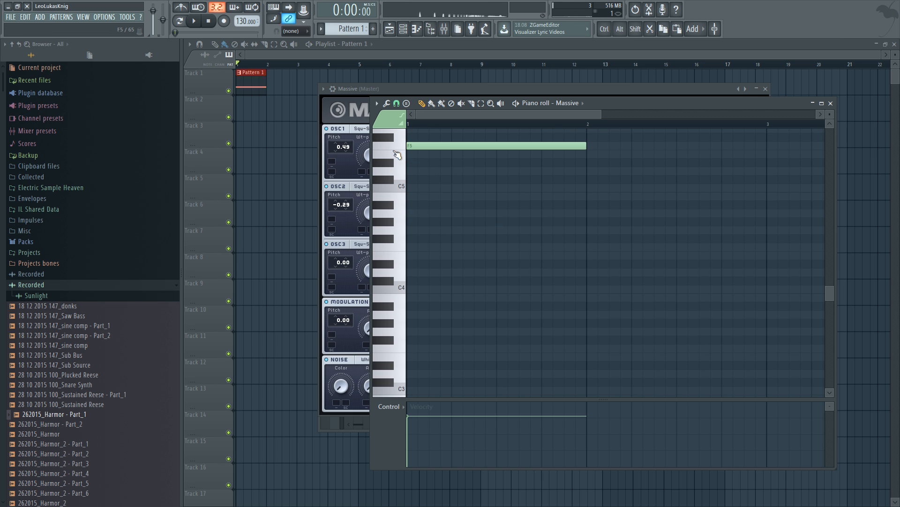
Replace the F5 note with an F3 note at the start of bar 1, and remove that note as well.
right_click(460, 147)
scroll(436, 291, down, 3)
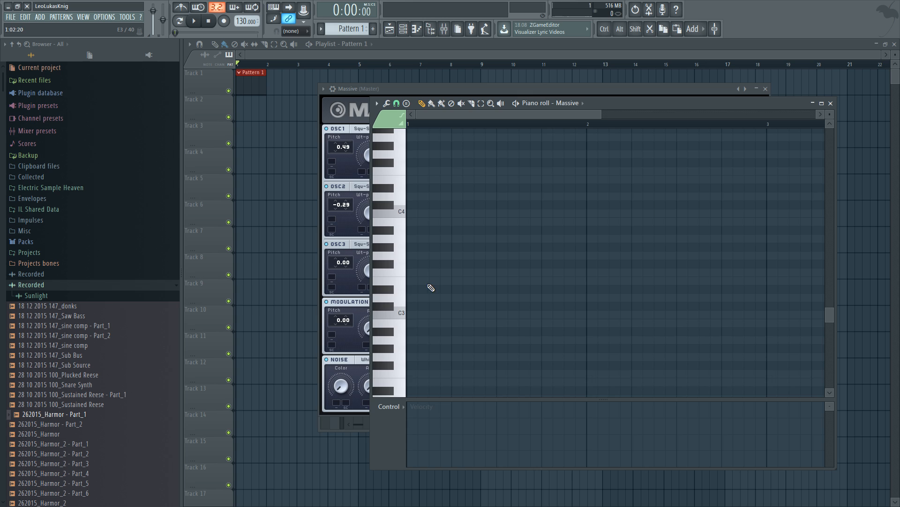
click(408, 272)
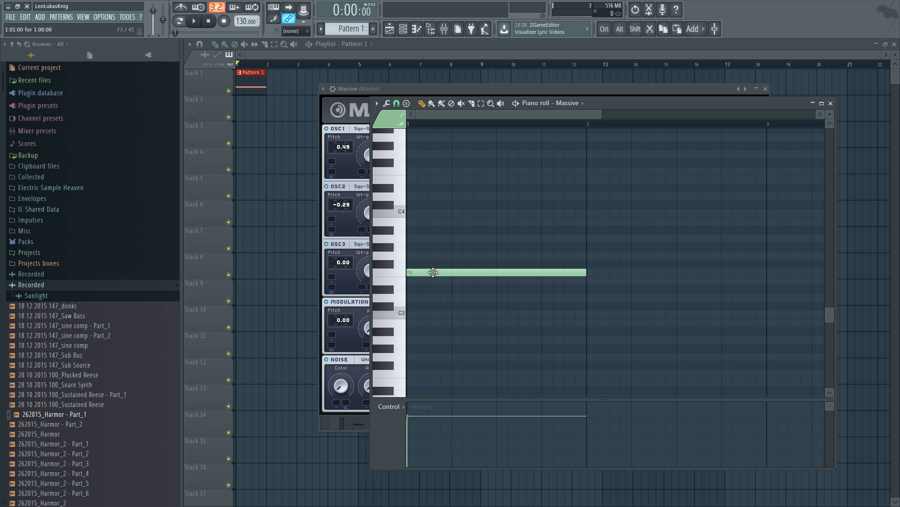
right_click(428, 270)
scroll(437, 315, down, 1)
scroll(436, 314, down, 3)
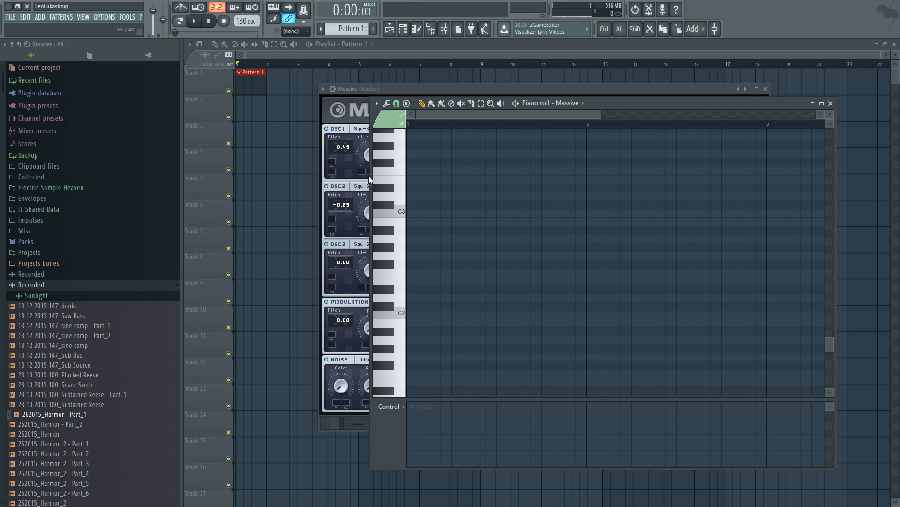
Set Massive's Filter 1 to Bandreject, raise its bandwidth, and adjust its cutoff slightly below the middle.
drag(401, 88, 369, 98)
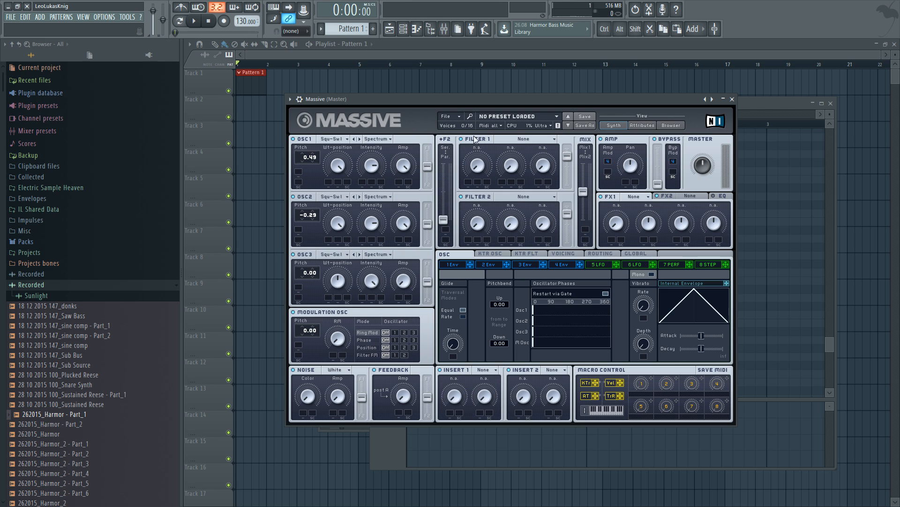
click(525, 140)
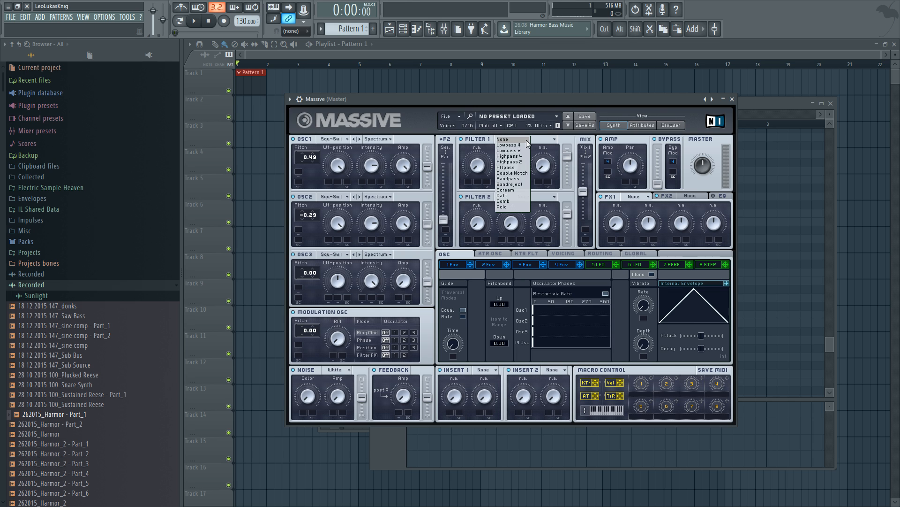
click(509, 184)
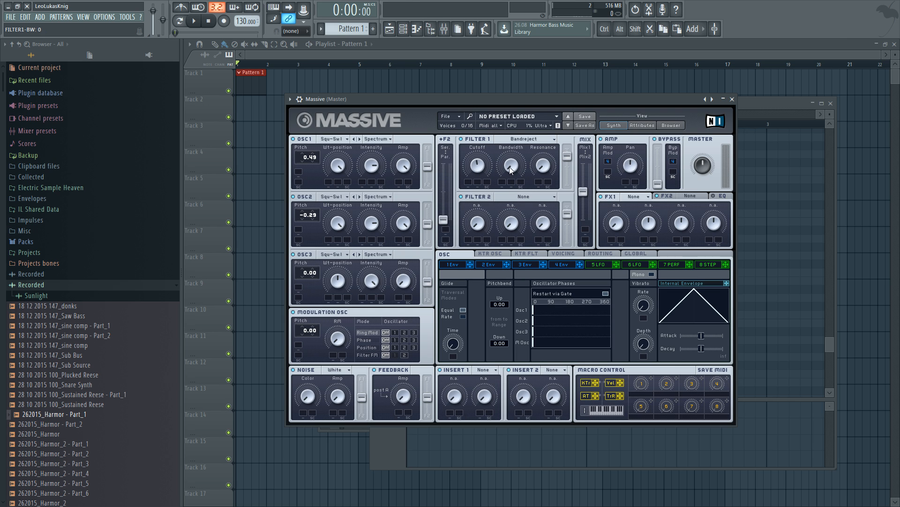
drag(510, 167, 516, 131)
drag(477, 162, 474, 172)
mouse_move(484, 166)
mouse_down()
mouse_move(487, 155)
mouse_move(480, 165)
mouse_up()
mouse_move(493, 99)
mouse_down()
mouse_move(502, 115)
mouse_move(476, 121)
mouse_move(501, 108)
mouse_up()
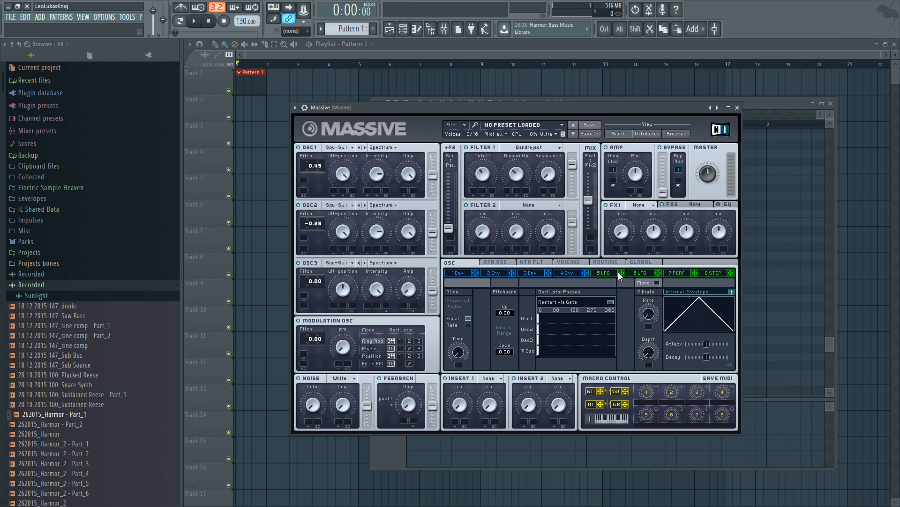
Assign LFO 5 to modulate Filter 1's cutoff, and briefly run playback.
drag(621, 274, 471, 192)
key(space)
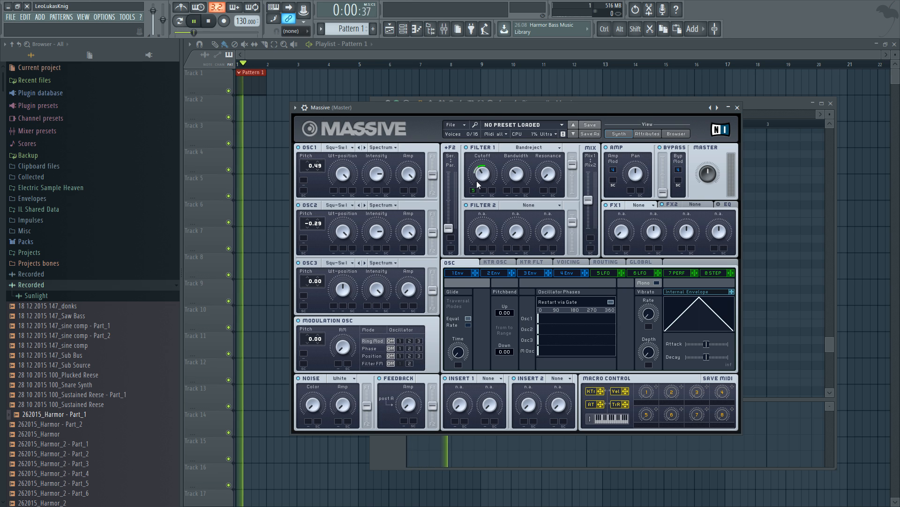
key(space)
Place a one-bar F2 note at the start of bar 1 in the piano roll.
click(770, 106)
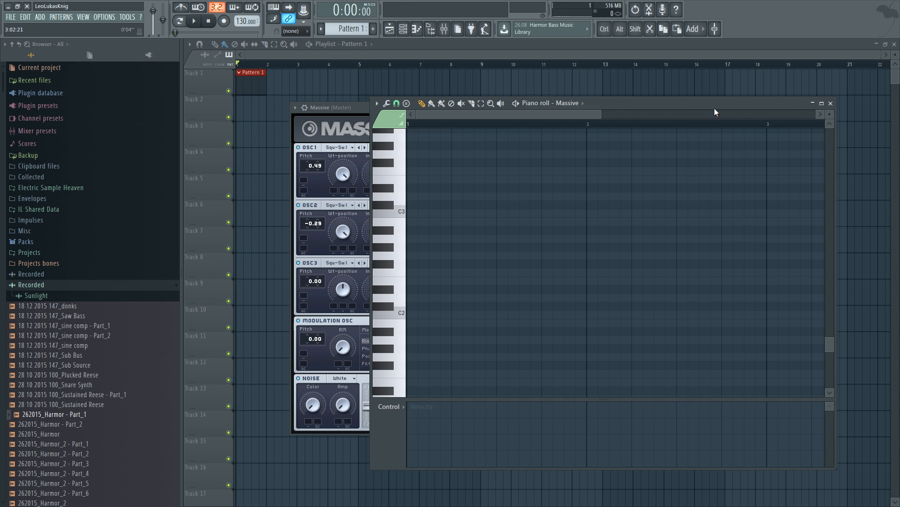
scroll(458, 249, down, 3)
click(414, 221)
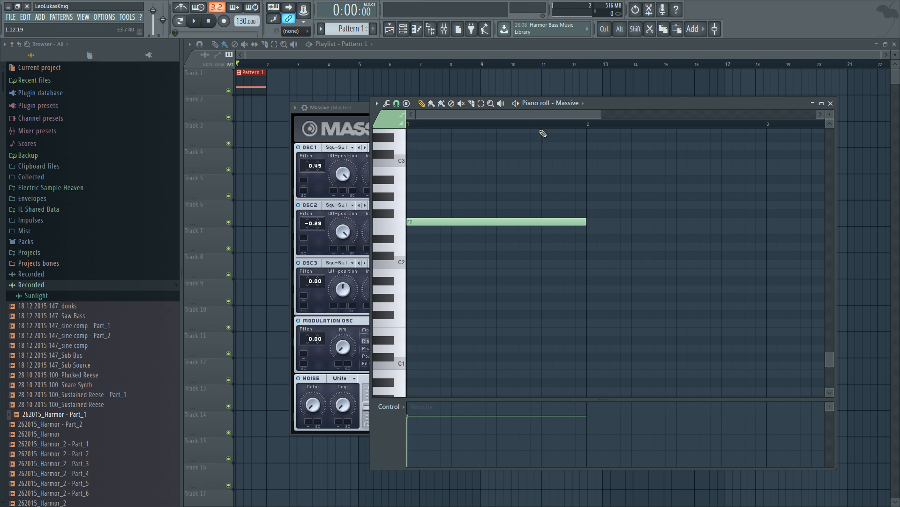
Bring Massive forward, start playback, and raise Filter 1's cutoff to 53.
click(356, 110)
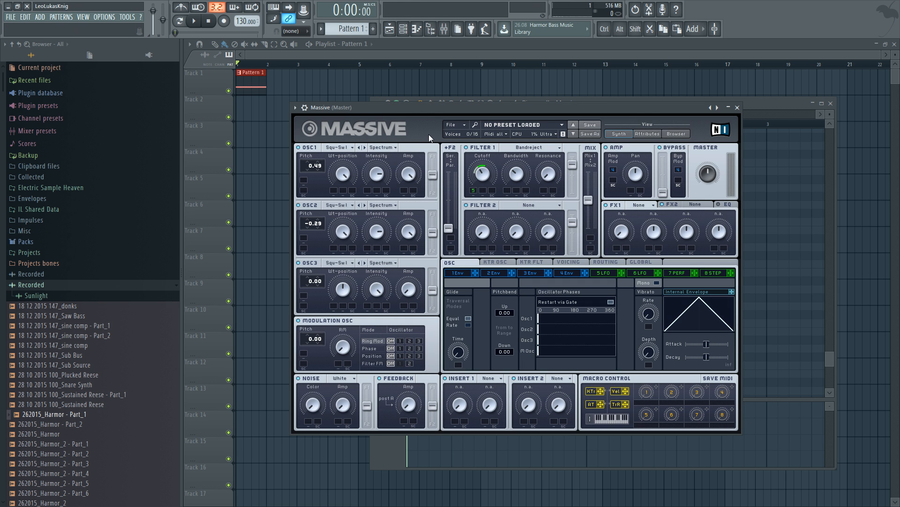
key(space)
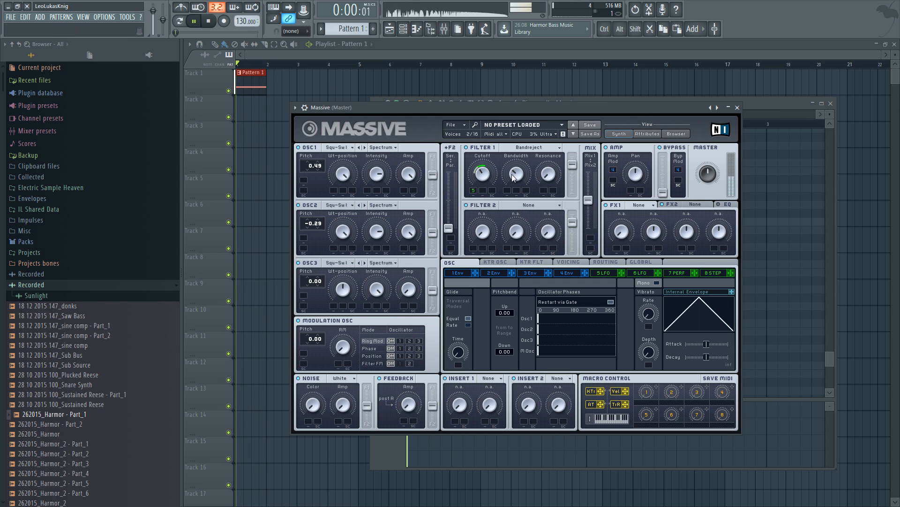
drag(481, 175, 490, 156)
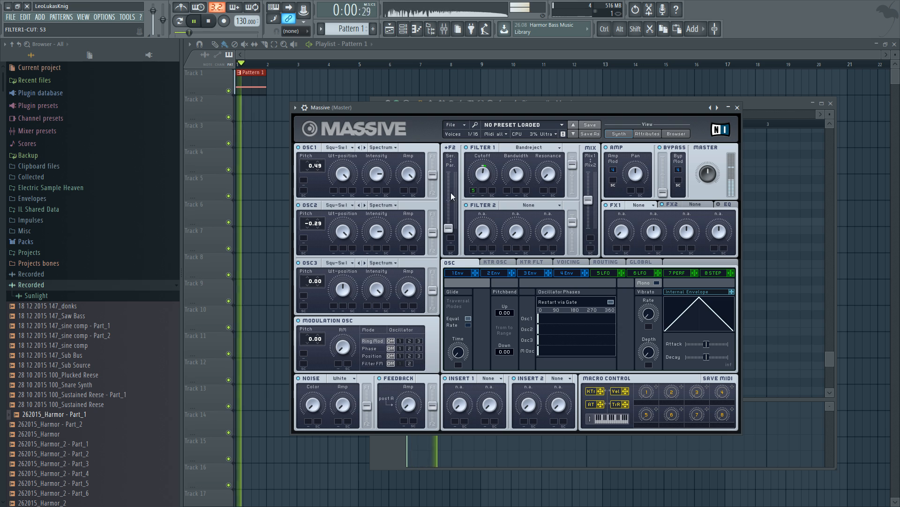
Route oscillators 1 and 2 entirely into Filter 1 and set the filter mix fully to Mix1.
drag(432, 174, 432, 157)
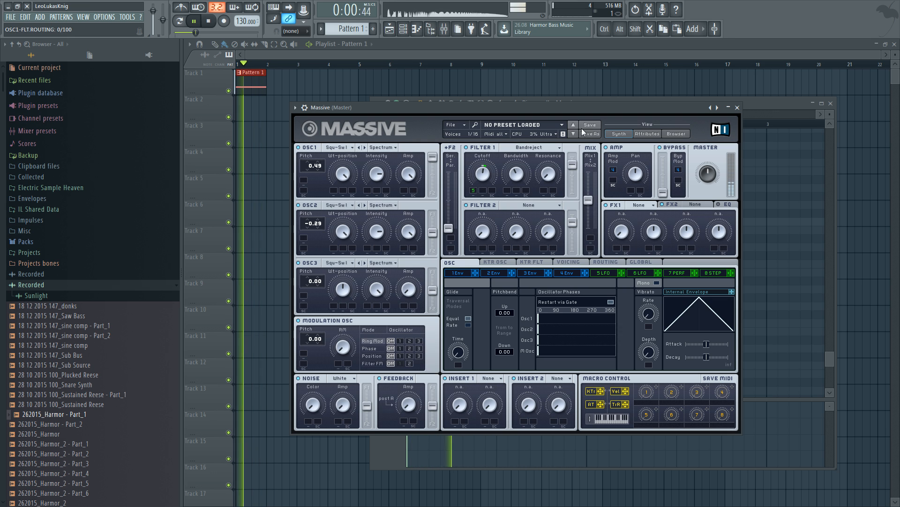
drag(588, 200, 588, 172)
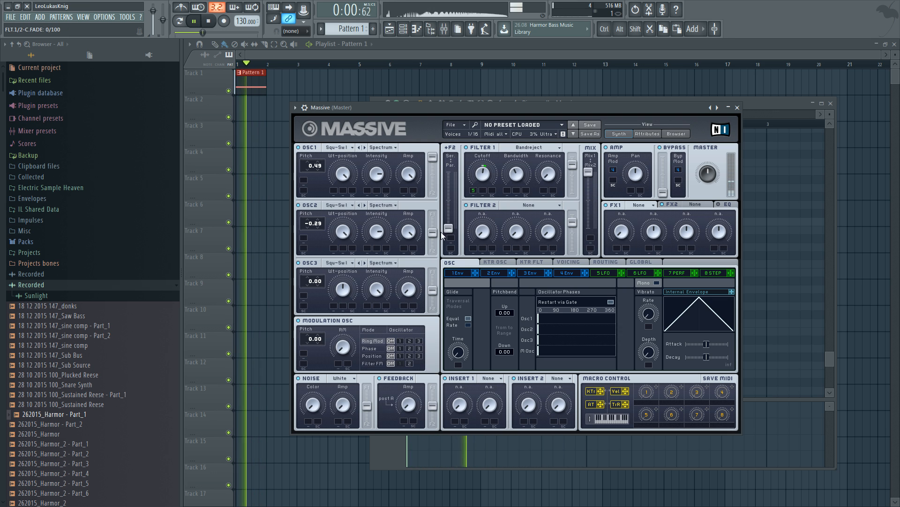
drag(433, 232, 433, 215)
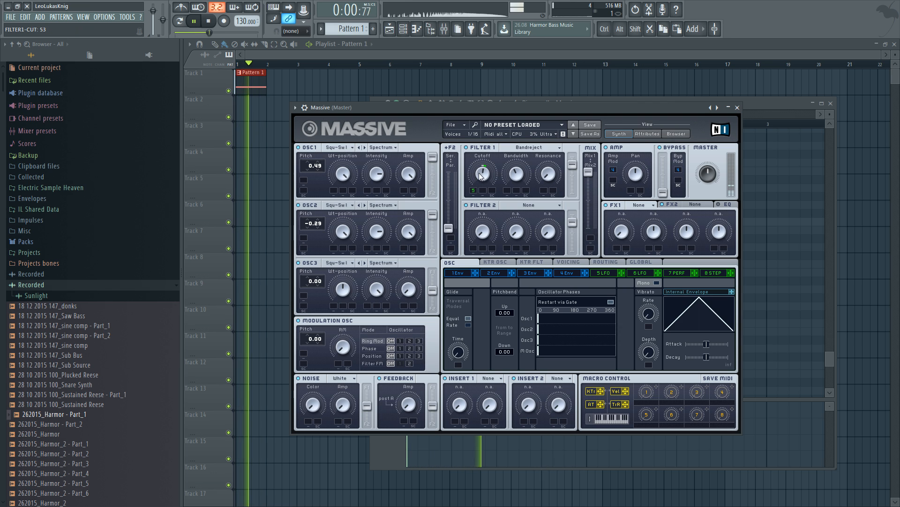
Raise Filter 1's cutoff through 55 to 76 during playback, back it off, set the resonance to 40, and stop playback.
mouse_move(481, 176)
mouse_down()
mouse_move(477, 194)
mouse_move(485, 167)
mouse_up()
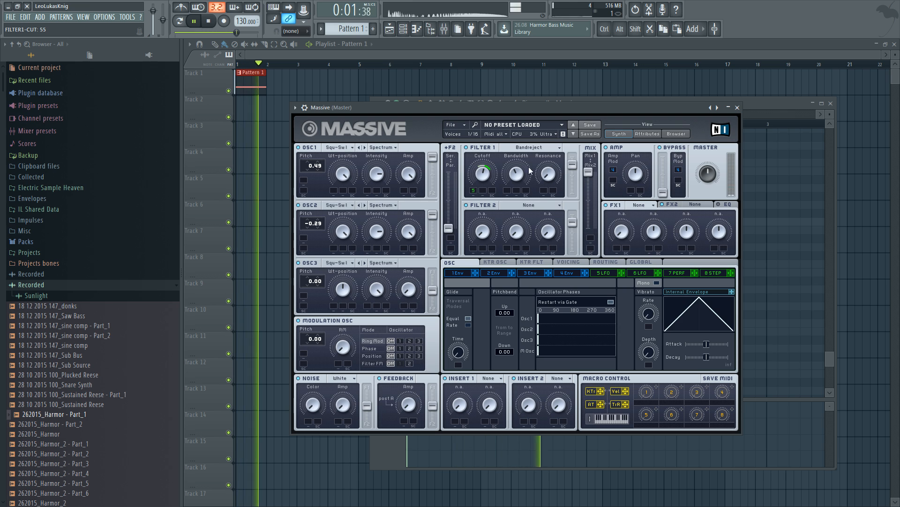
drag(487, 179, 488, 160)
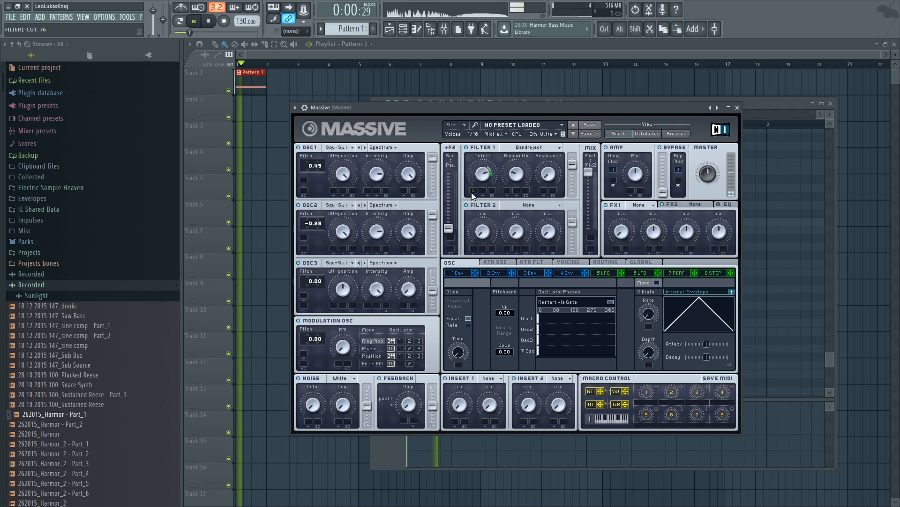
drag(480, 176, 481, 179)
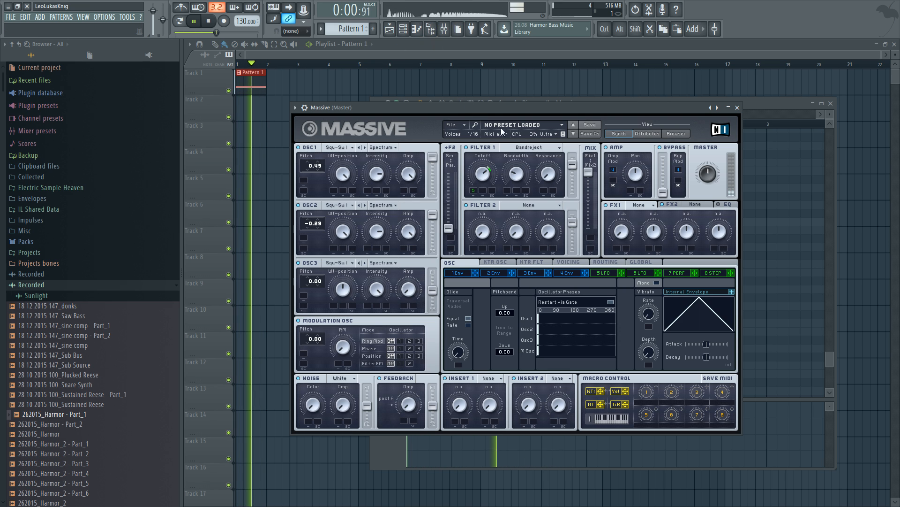
mouse_move(548, 166)
mouse_down()
mouse_move(536, 131)
mouse_move(534, 156)
mouse_up()
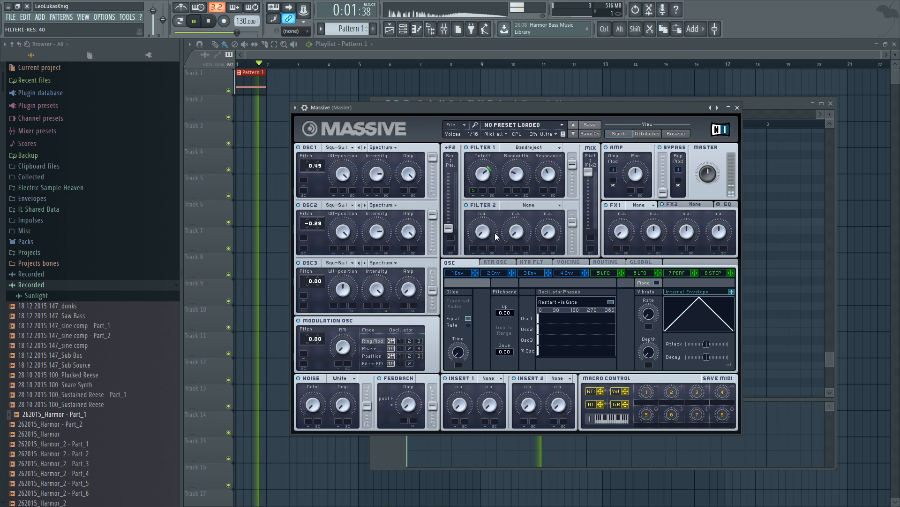
key(space)
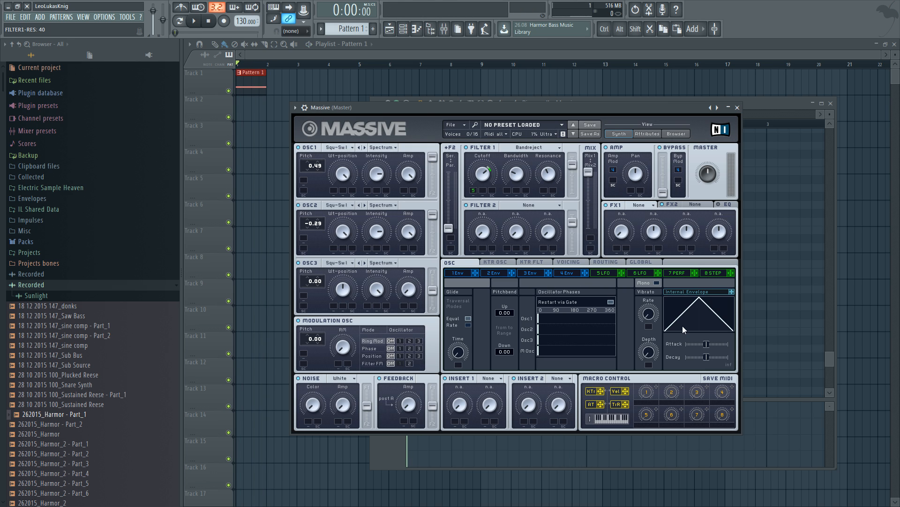
Adjust LFO 5's rate, assign key tracking (KTr) to modulate it, and start playback.
click(611, 272)
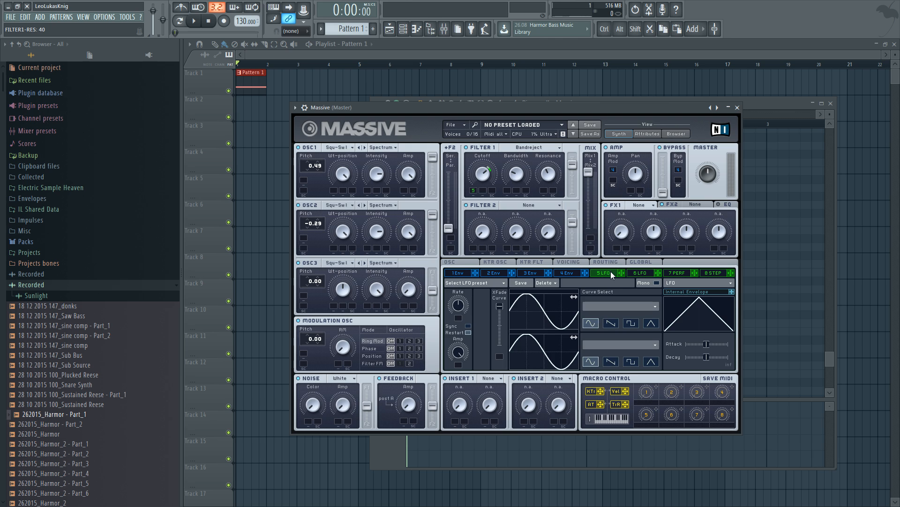
mouse_move(461, 309)
mouse_down()
mouse_move(471, 291)
mouse_move(463, 307)
mouse_up()
drag(599, 393, 462, 288)
key(space)
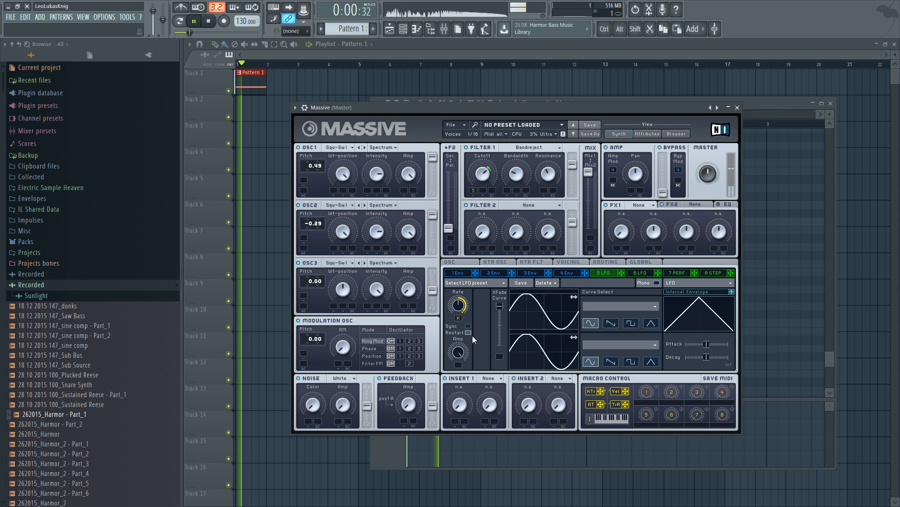
Bring the piano roll forward, play the pattern while shifting the note's pitch, and leave it on F2.
click(760, 112)
key(space)
scroll(416, 262, up, 4)
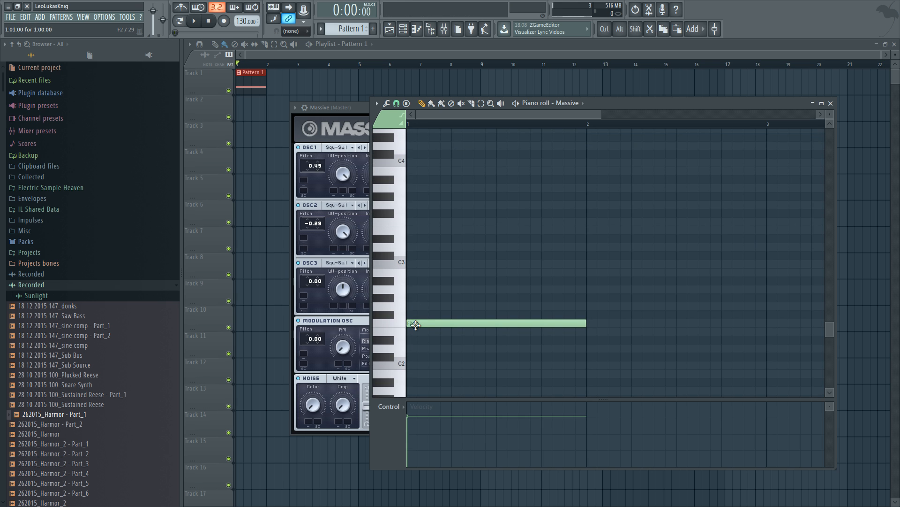
key(space)
drag(416, 325, 411, 356)
key(space)
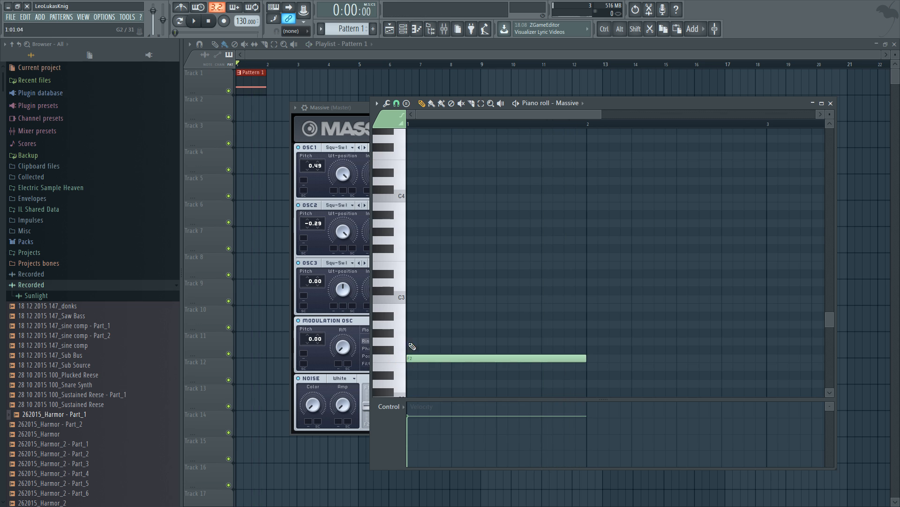
Check the LFO and filter settings in Massive and audition the F3 key in the piano roll.
click(362, 107)
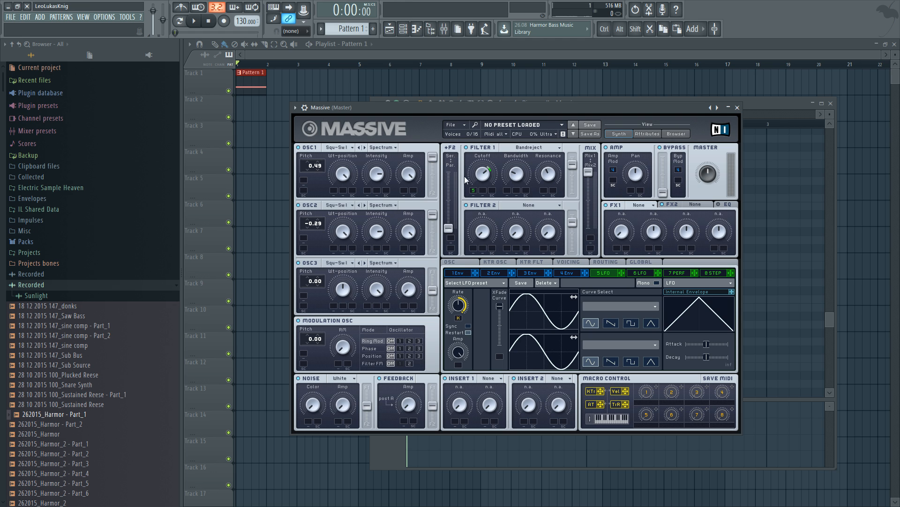
click(780, 102)
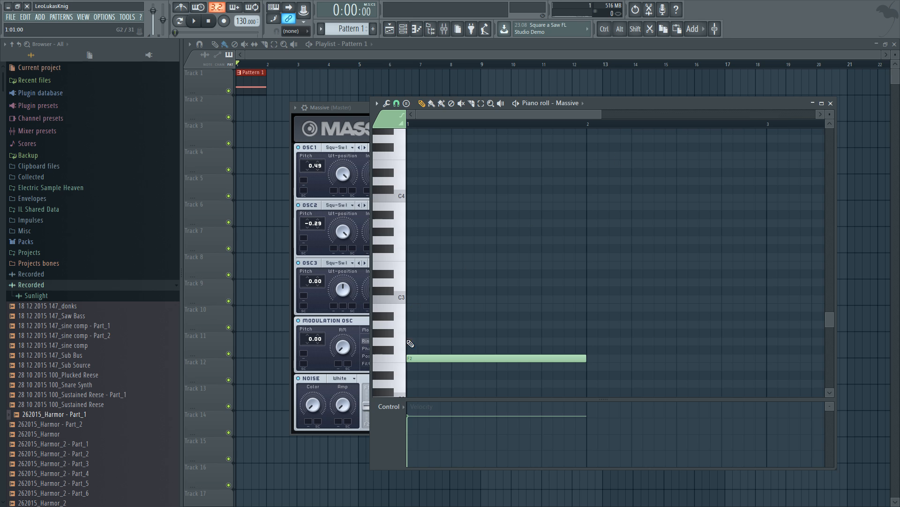
click(401, 259)
click(361, 106)
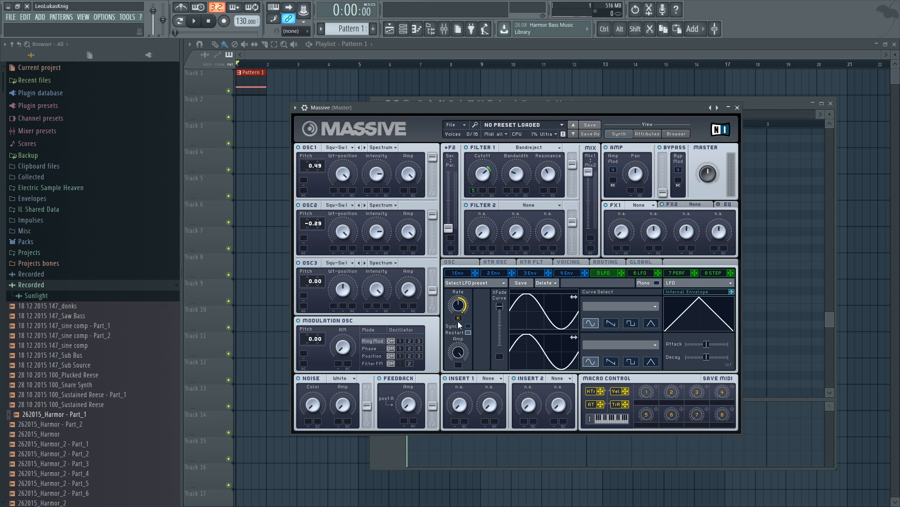
click(782, 108)
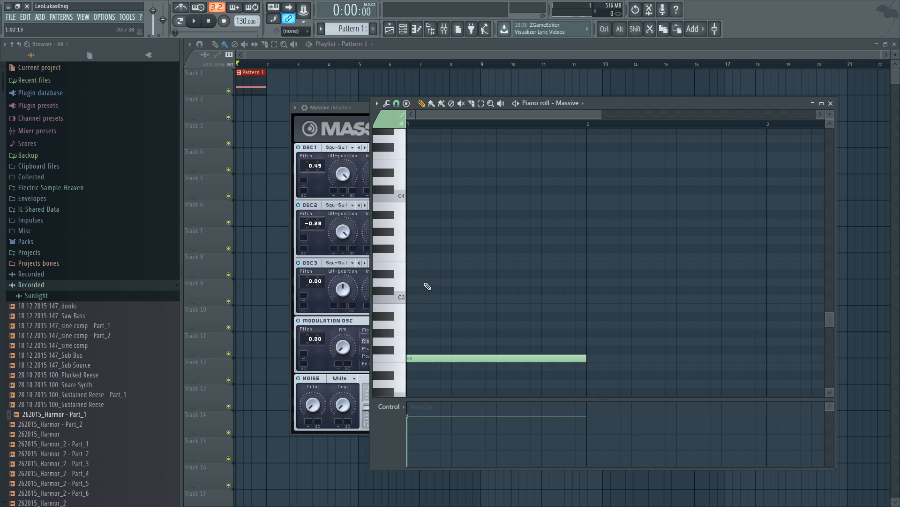
click(398, 263)
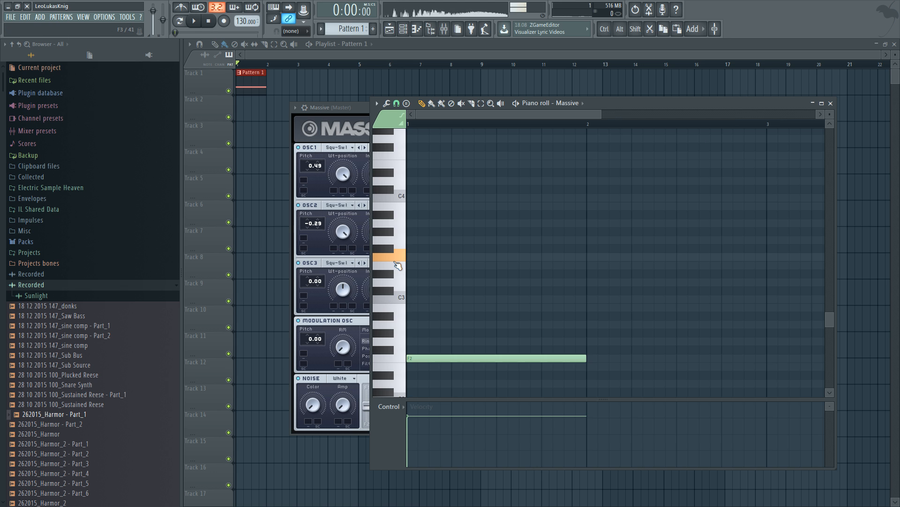
Compare how different keys sound by auditioning them in the piano roll, switching between it and Massive.
click(327, 286)
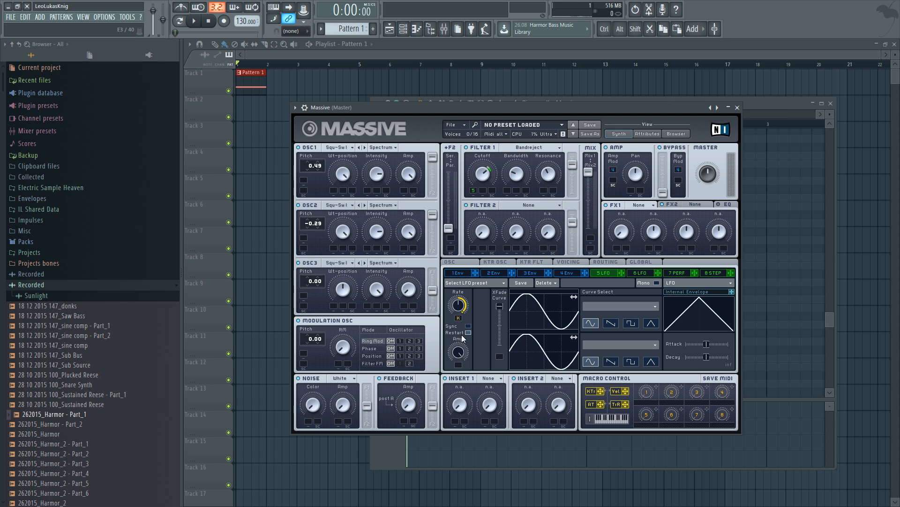
click(755, 102)
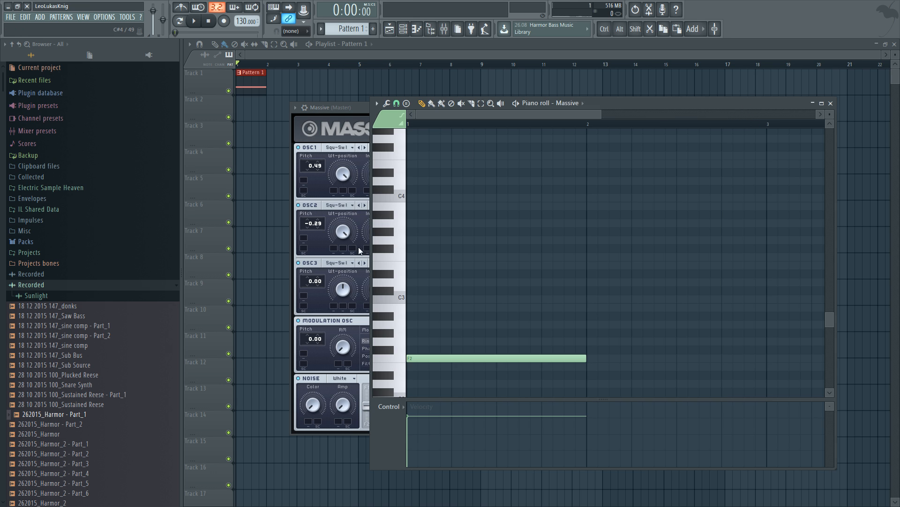
click(399, 257)
mouse_move(413, 358)
mouse_down()
mouse_move(413, 255)
mouse_move(413, 365)
mouse_up()
click(365, 106)
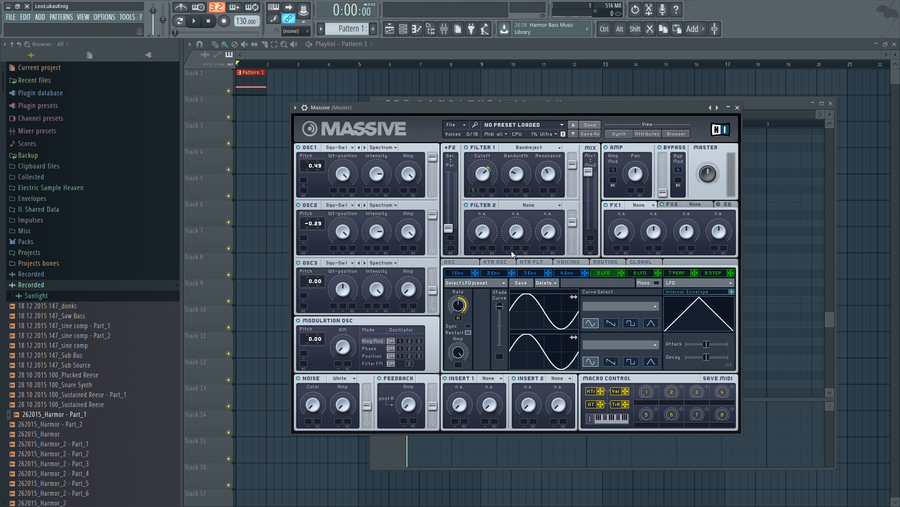
Route Massive's two filters fully in series and set Filter 2's type to Lowpass 2.
click(540, 206)
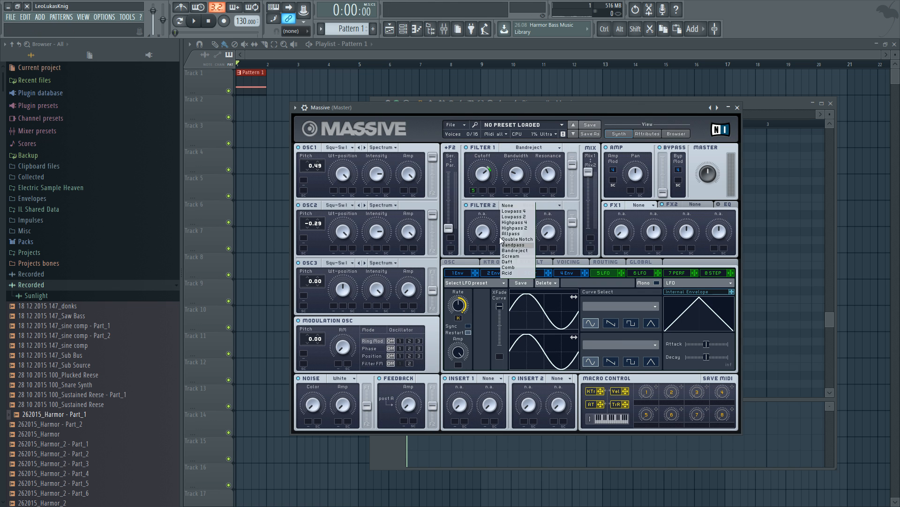
click(447, 231)
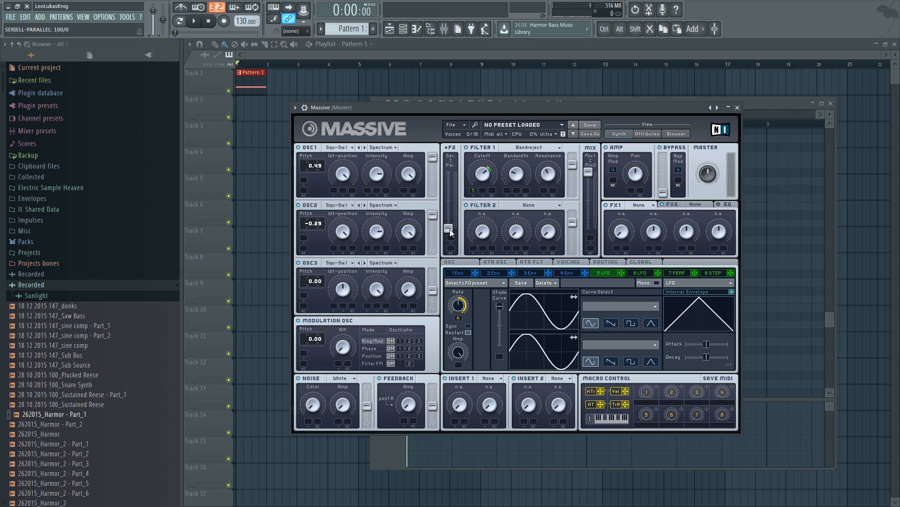
drag(450, 231, 466, 179)
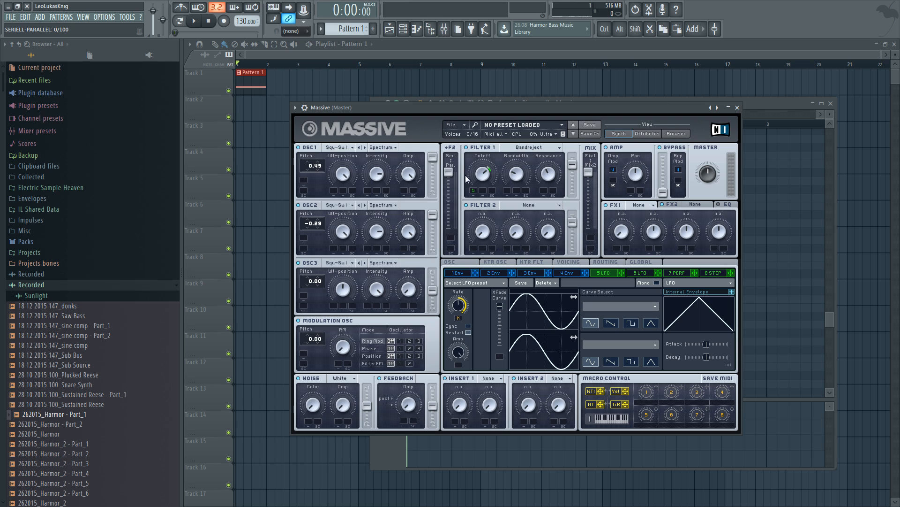
click(537, 206)
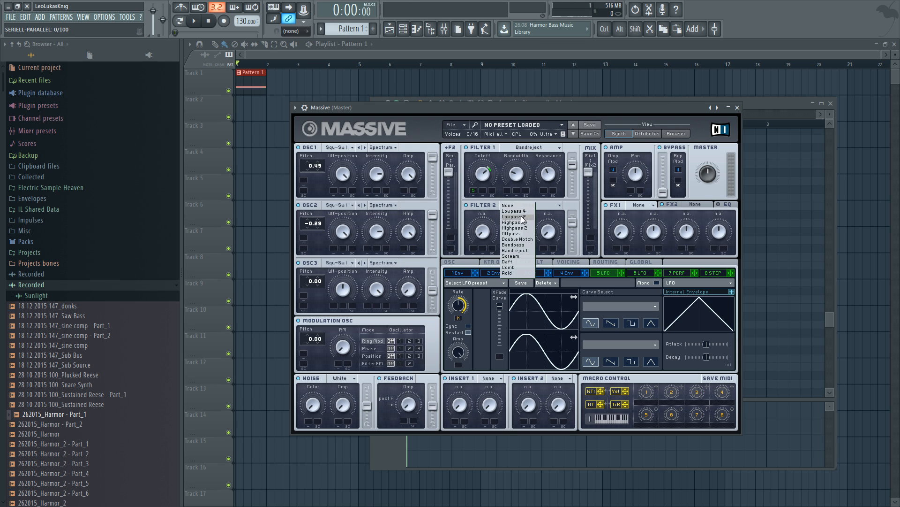
click(521, 217)
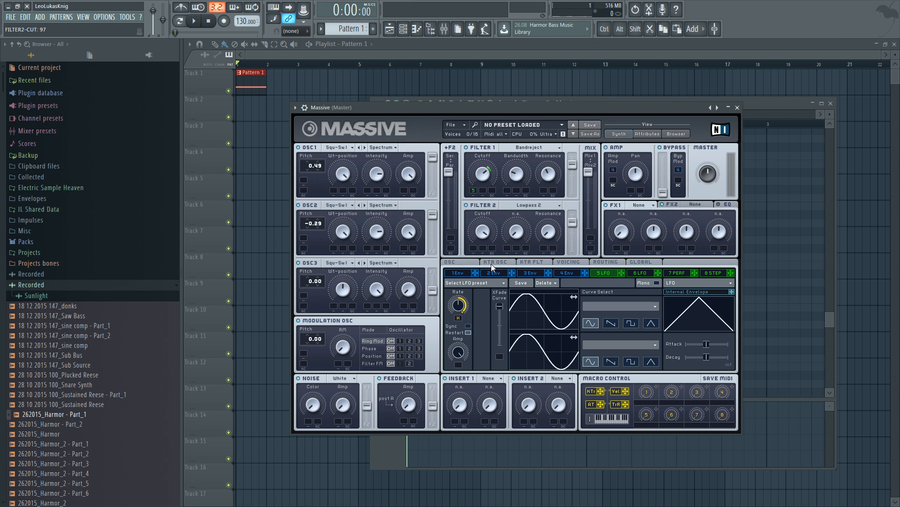
Assign LFO 5 to modulate Filter 2's cutoff, set the modulation, and audition the F2 key in the piano roll.
drag(622, 273, 474, 248)
drag(481, 237, 481, 247)
click(756, 103)
click(396, 359)
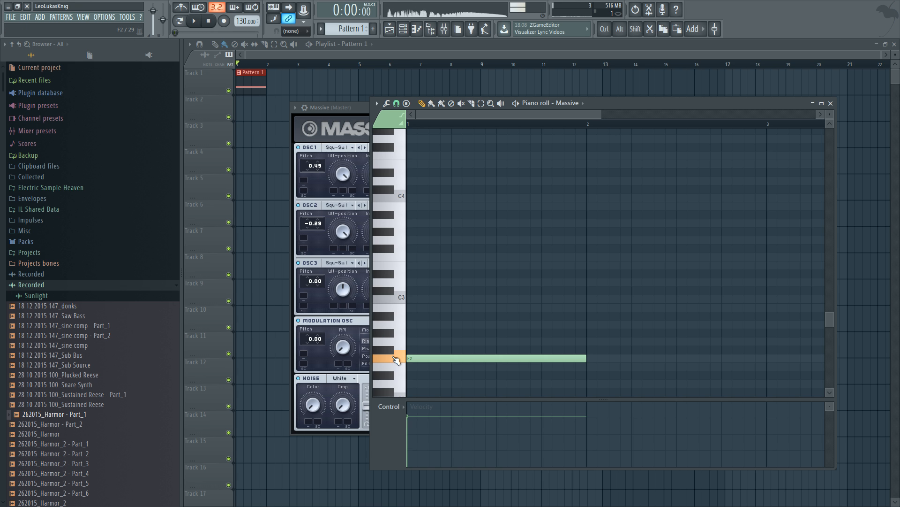
Set the filter output mix fully to Mix2 in Massive and audition the F2 key again.
click(354, 114)
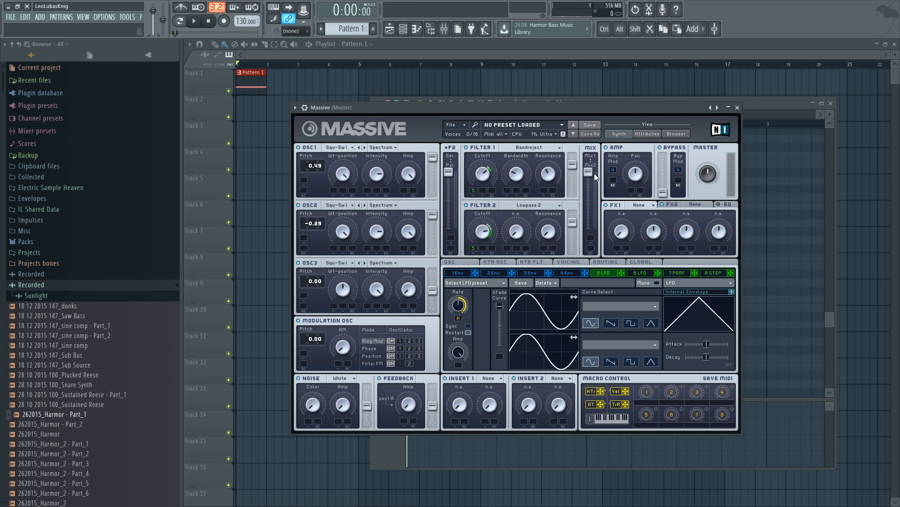
drag(590, 172, 579, 263)
click(759, 106)
click(392, 360)
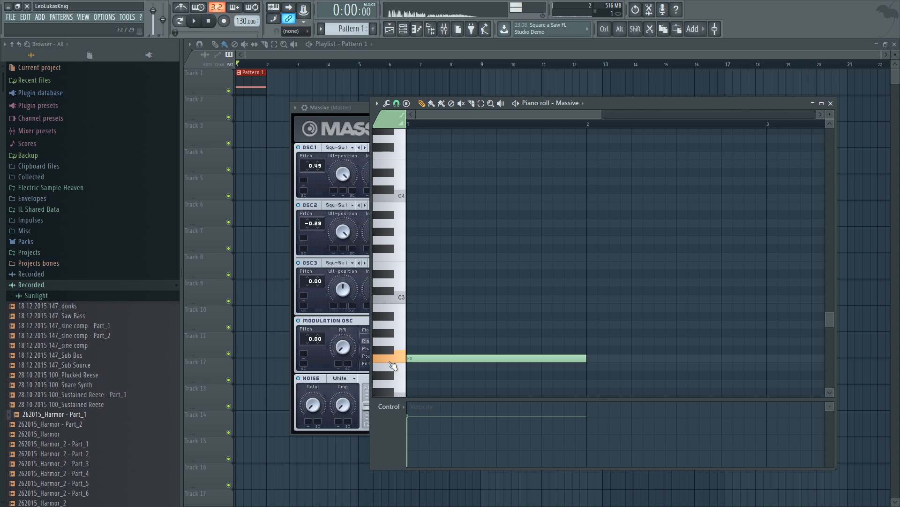
mouse_move(414, 358)
mouse_down()
mouse_move(414, 251)
mouse_move(399, 364)
mouse_up()
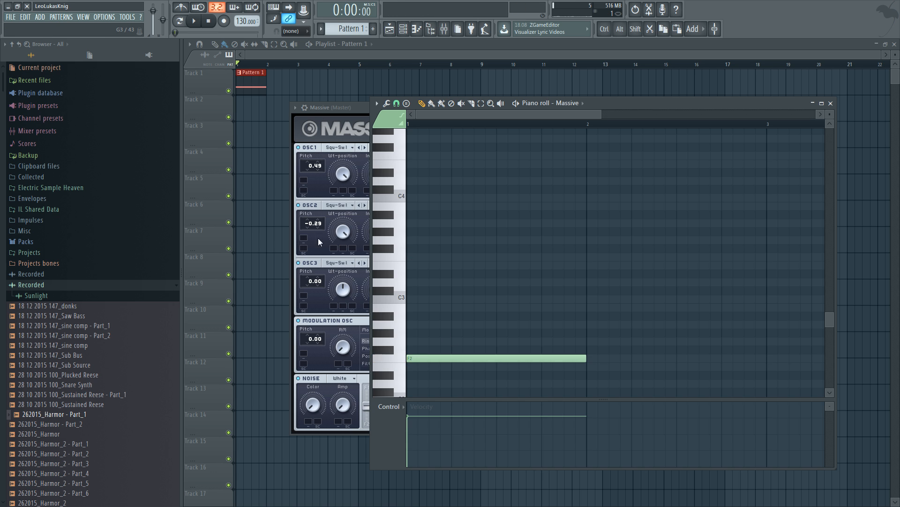
Fine-tune Filter 2's cutoff in Massive, bring the piano roll forward, and start playing the pattern.
click(323, 294)
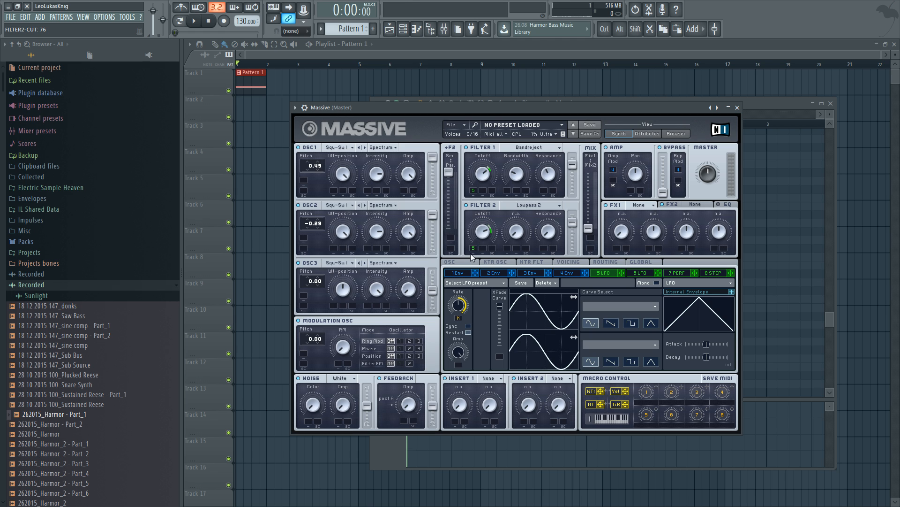
drag(486, 228, 486, 226)
drag(485, 232, 485, 230)
drag(484, 232, 482, 229)
click(780, 111)
drag(539, 114, 432, 125)
key(space)
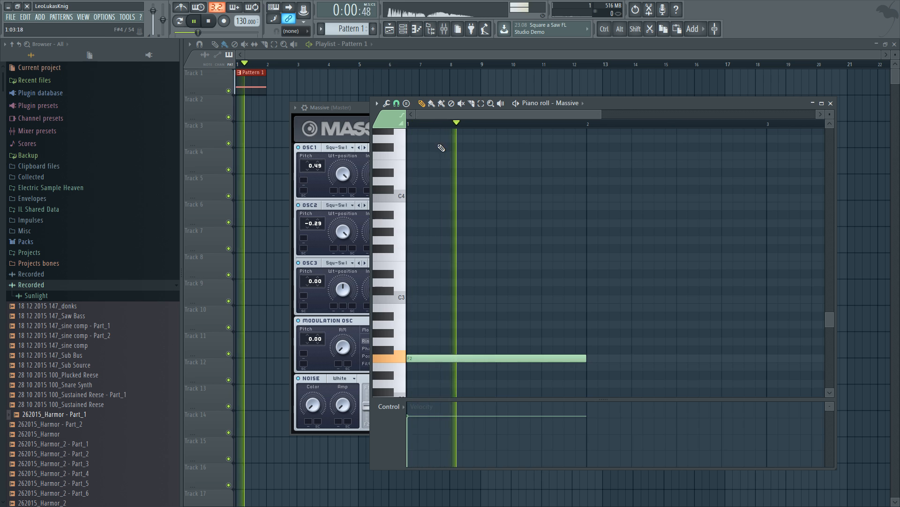
Set Filter 2's resonance to 10 and its cutoff to 74 during playback, and stop playback.
click(364, 109)
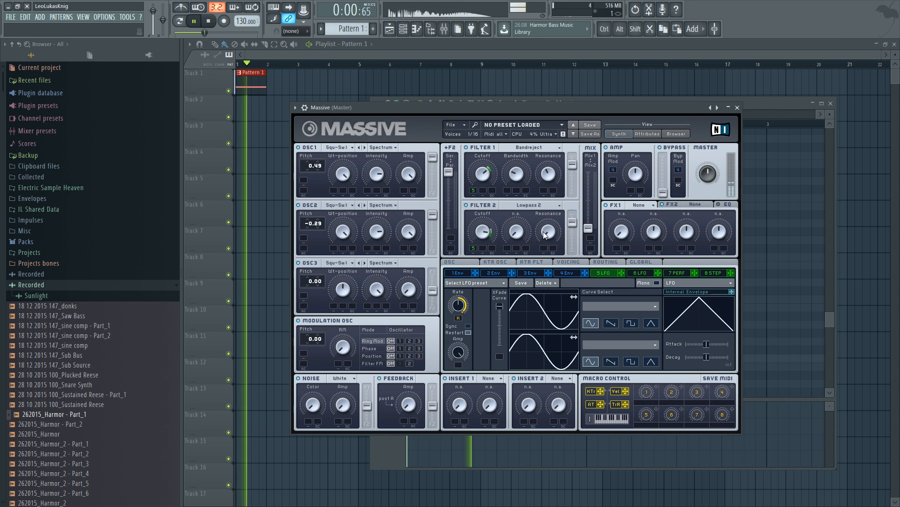
drag(547, 228, 548, 224)
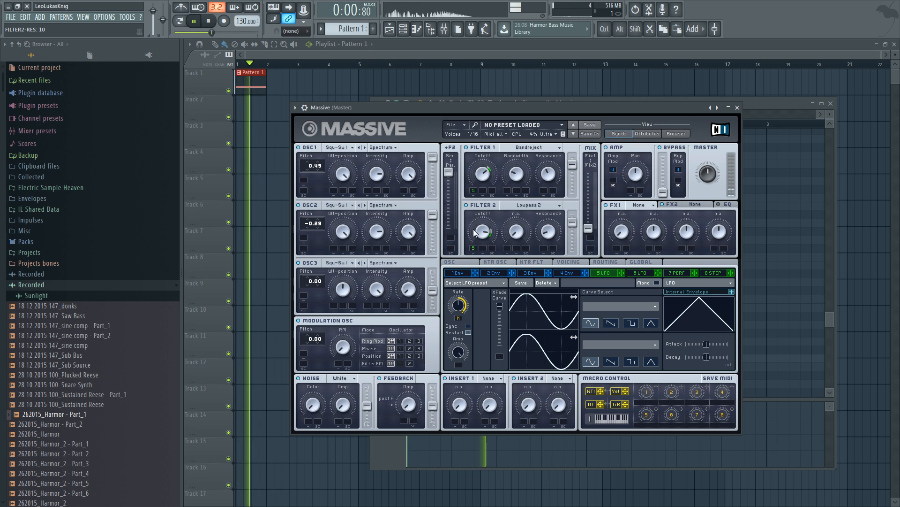
drag(474, 229, 474, 239)
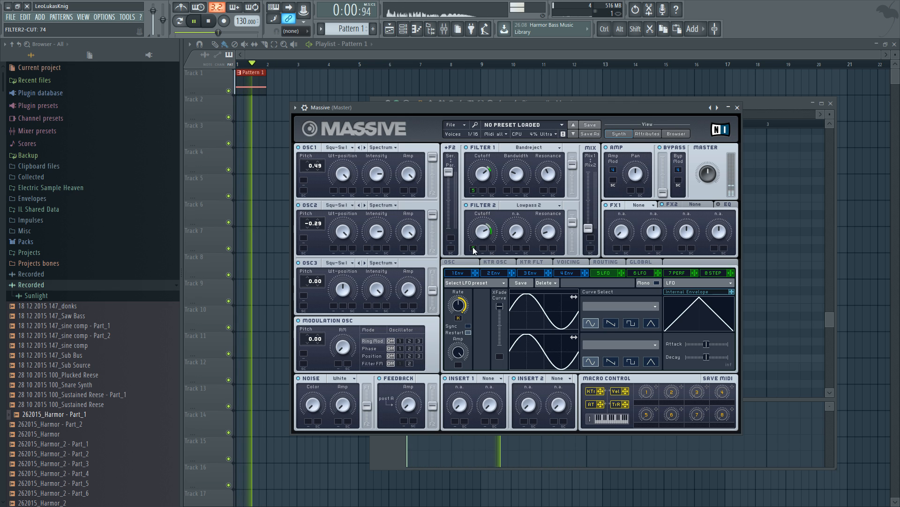
key(space)
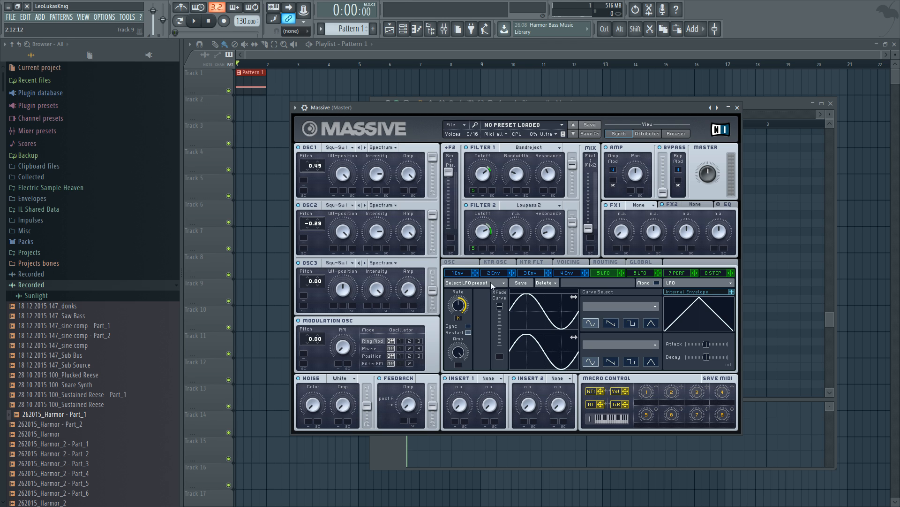
Open Massive's routing view and set Insert 1 to Sine Shaper with dry/wet at 44 and the drive raised.
click(562, 260)
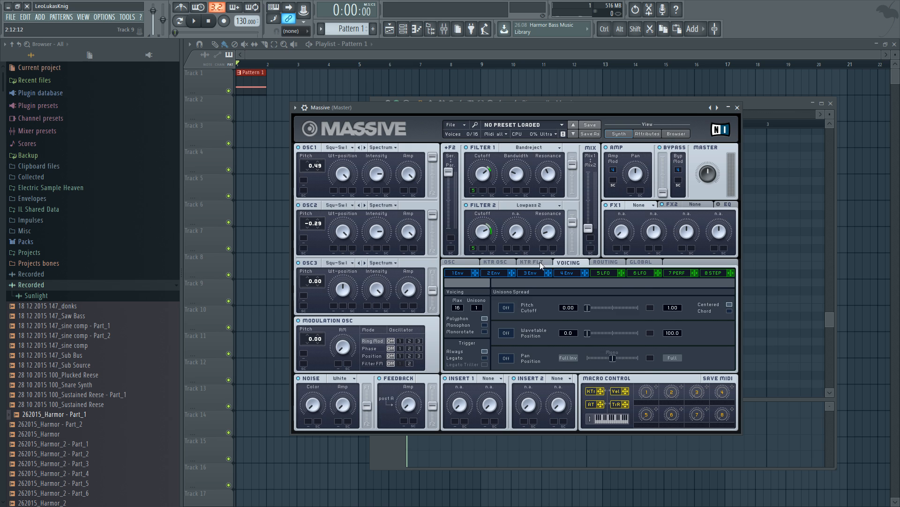
click(539, 262)
click(610, 260)
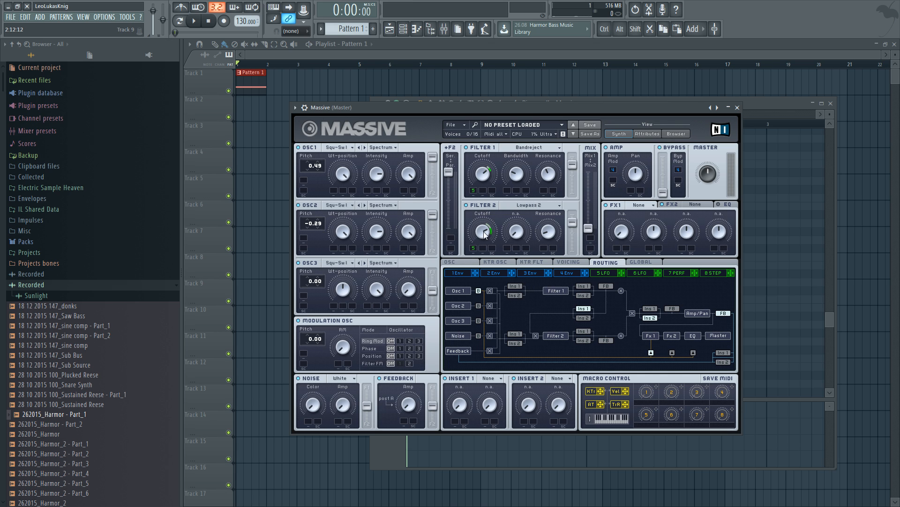
click(493, 379)
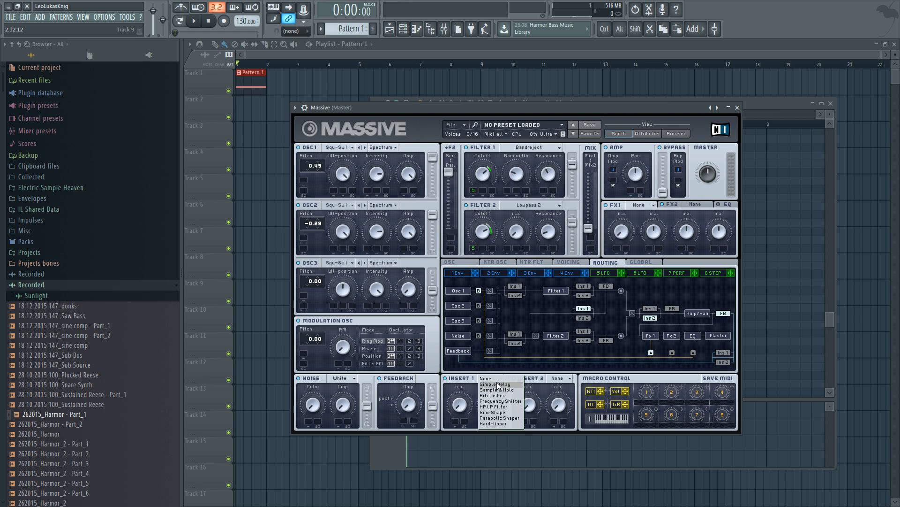
click(496, 413)
drag(465, 406, 469, 371)
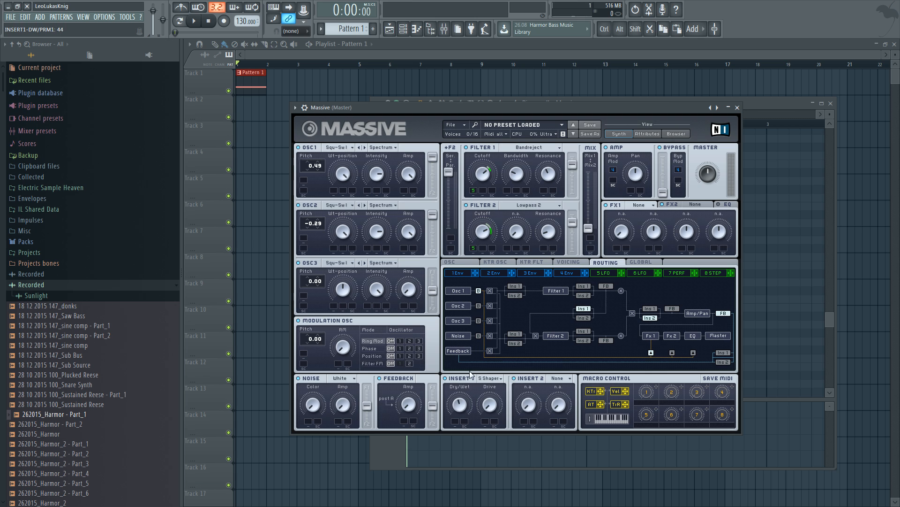
drag(496, 413, 493, 378)
Load Fruity WaveShaper in slot 2 of the Master mixer track and shape its curve into an S using Wave mode.
click(444, 28)
click(699, 163)
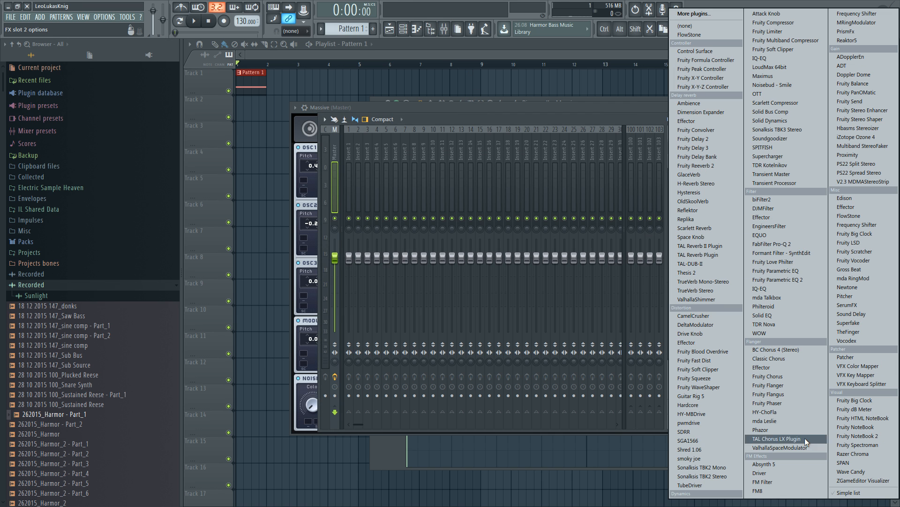
click(701, 385)
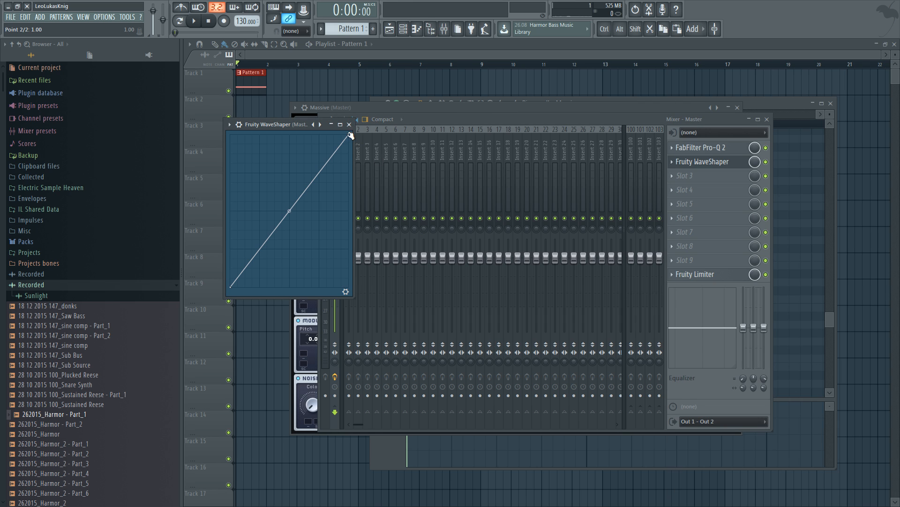
right_click(349, 137)
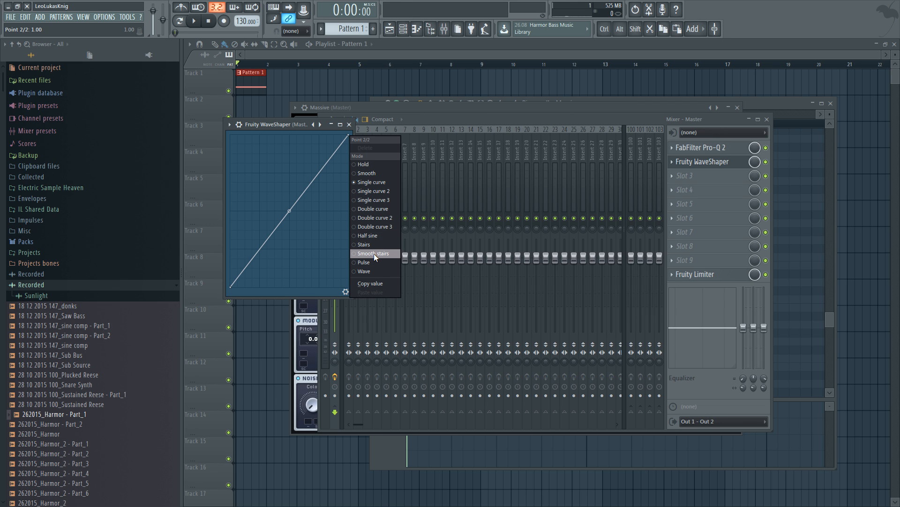
click(374, 271)
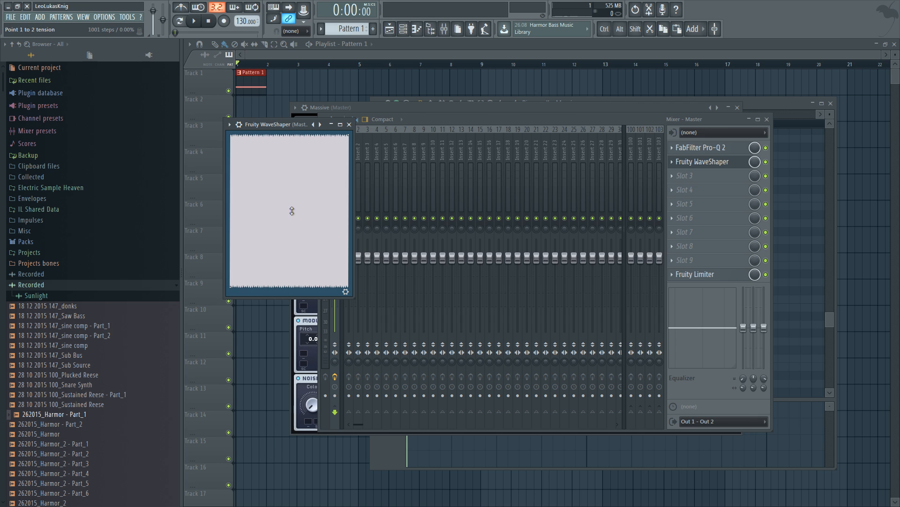
drag(292, 211, 292, 168)
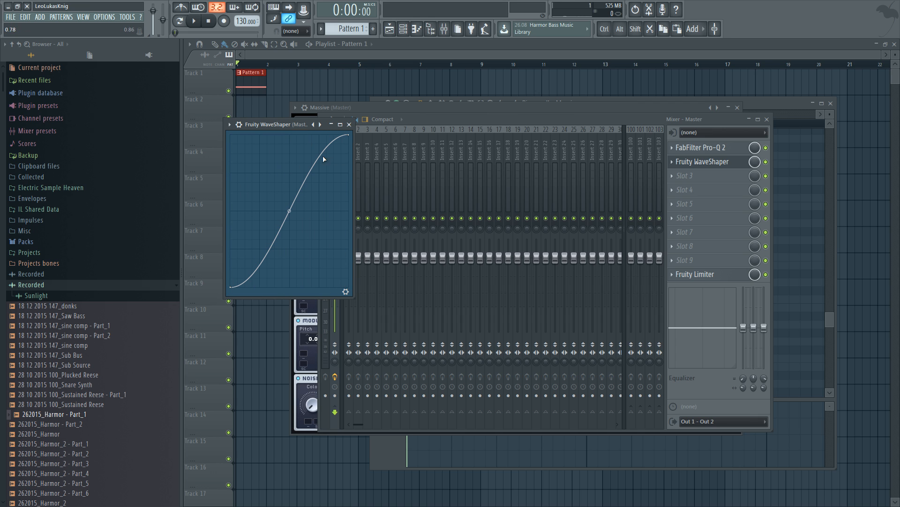
Arrange the WaveShaper and Massive windows so the S-shaped curve and the synth are visible together.
drag(278, 123, 450, 217)
click(394, 108)
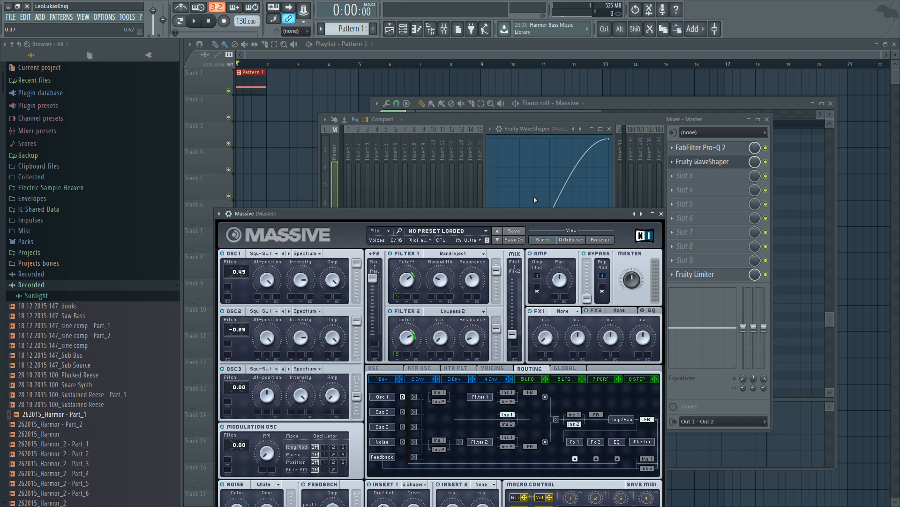
drag(555, 122, 586, 116)
mouse_move(581, 209)
mouse_down()
mouse_move(581, 136)
mouse_move(580, 209)
mouse_up()
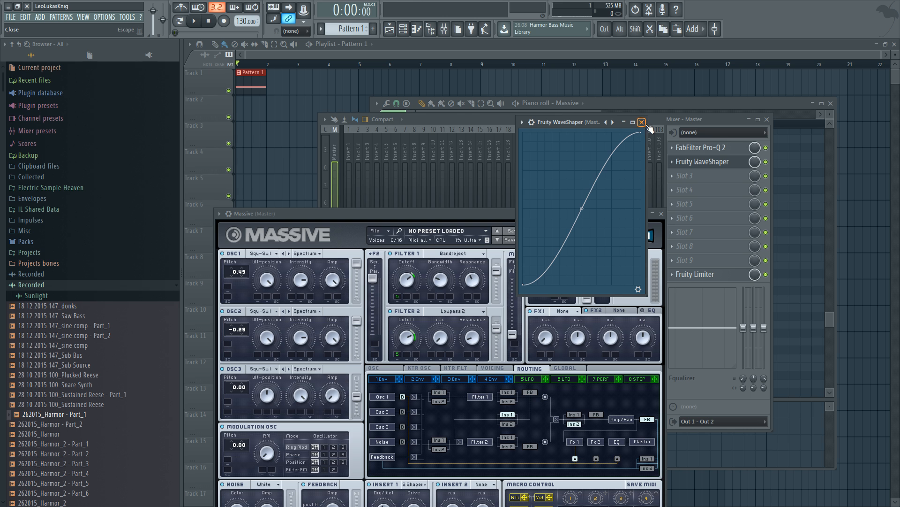
Close Fruity WaveShaper and remove it from slot 2 of the Master mixer track.
click(642, 122)
click(673, 162)
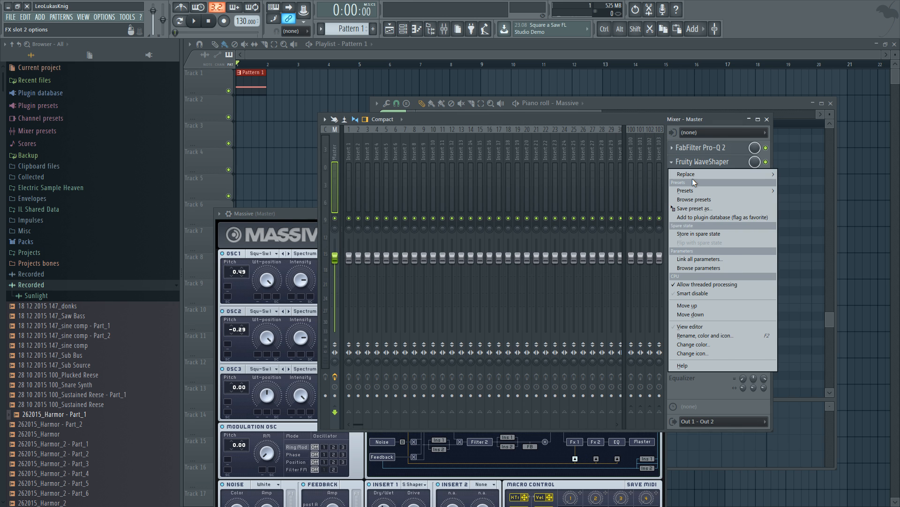
mouse_move(692, 178)
click(684, 23)
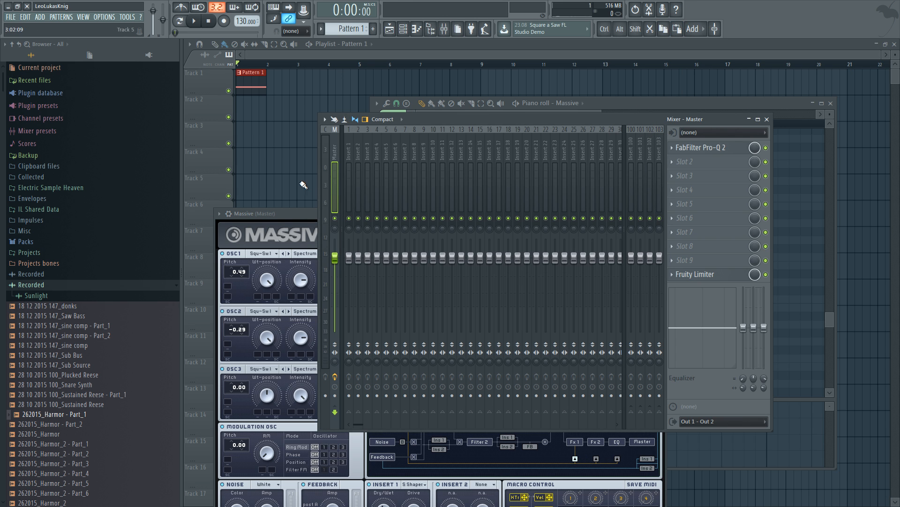
Bring Massive back into full view, start playback, and adjust Insert 1's dry/wet and set its drive to 60.
drag(294, 219, 347, 91)
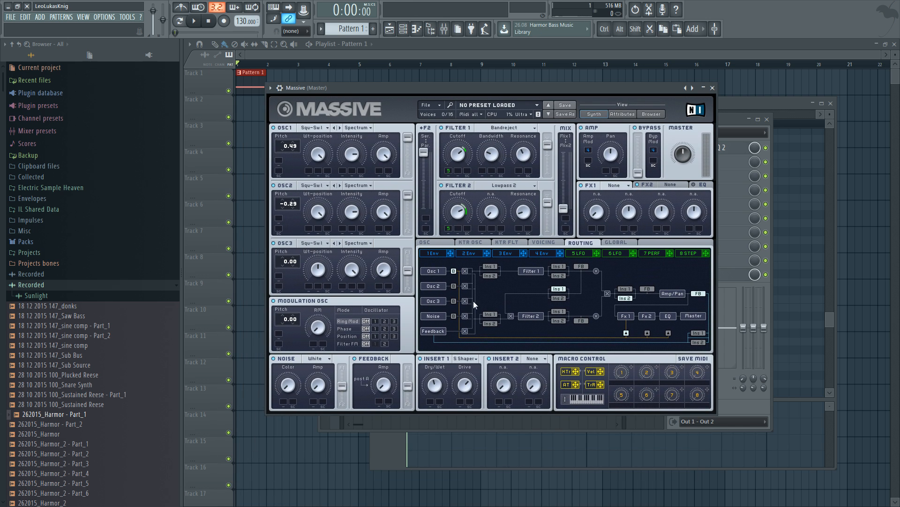
key(space)
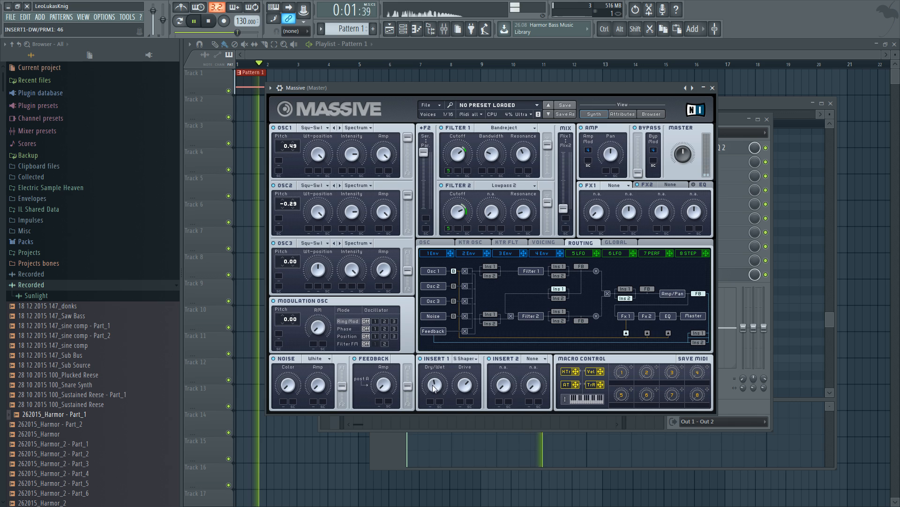
mouse_move(464, 383)
mouse_down()
mouse_move(480, 365)
mouse_move(441, 395)
mouse_move(471, 385)
mouse_move(465, 395)
mouse_move(464, 387)
mouse_up()
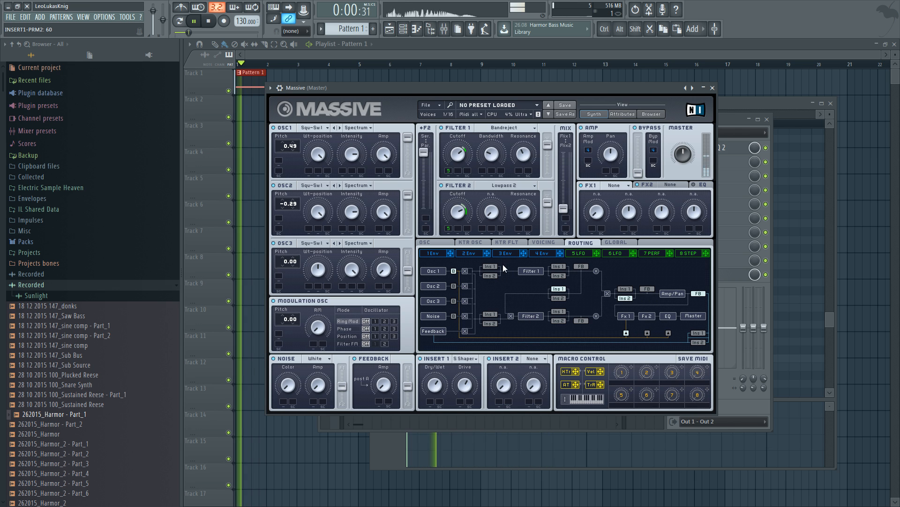
Set the rate of the fifth modulator LFO to 46 during playback, and stop the pattern.
click(576, 253)
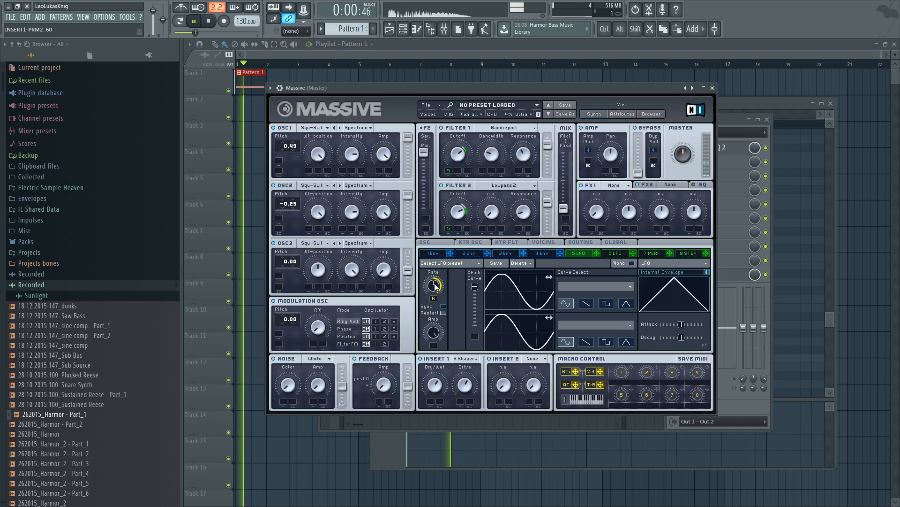
drag(434, 290, 434, 288)
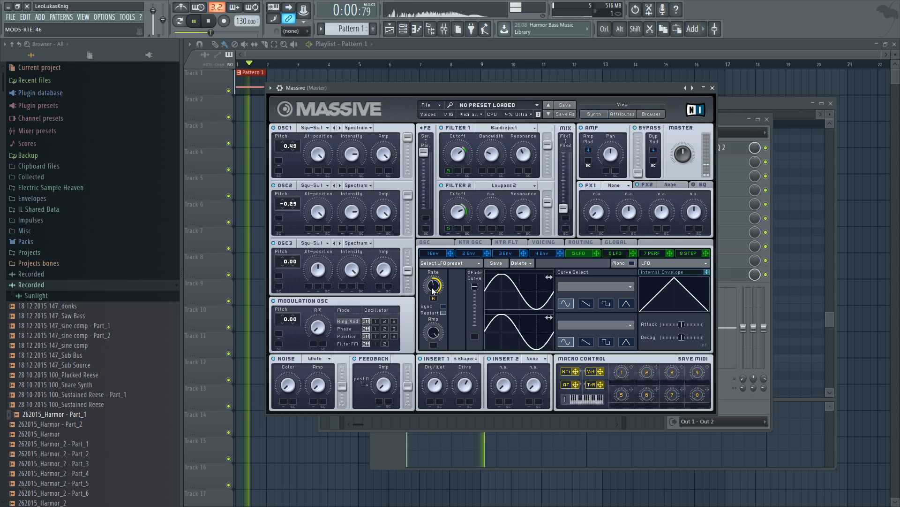
key(space)
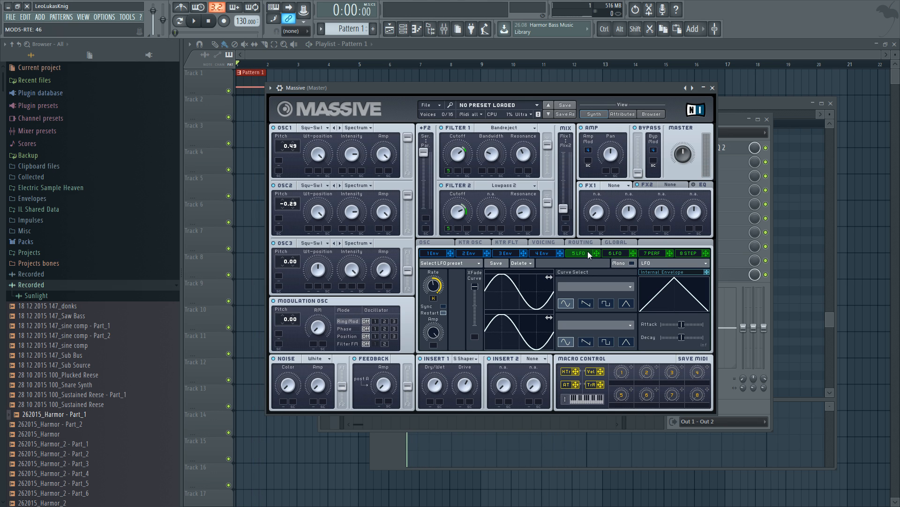
Load Classic Tube in FX1, raise its drive, and set its dry/wet to 46 while auditioning the pattern.
click(616, 188)
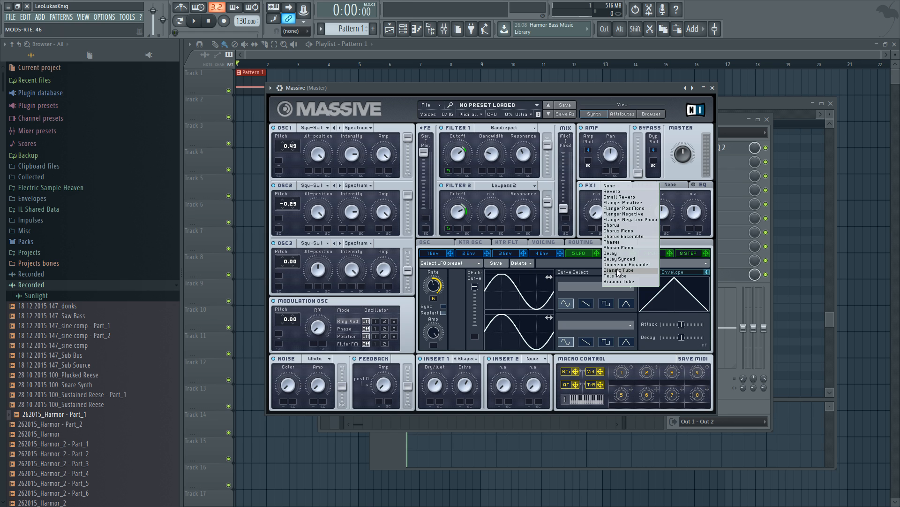
click(618, 270)
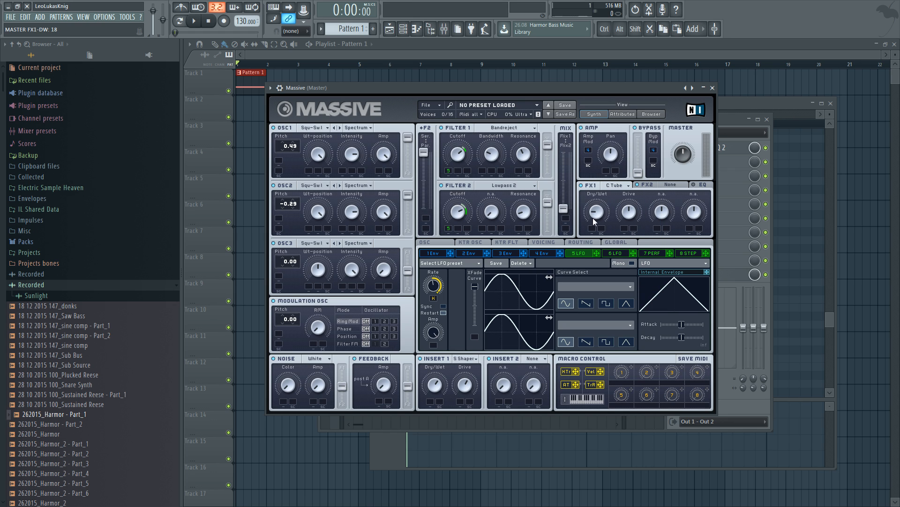
drag(593, 217, 597, 215)
key(space)
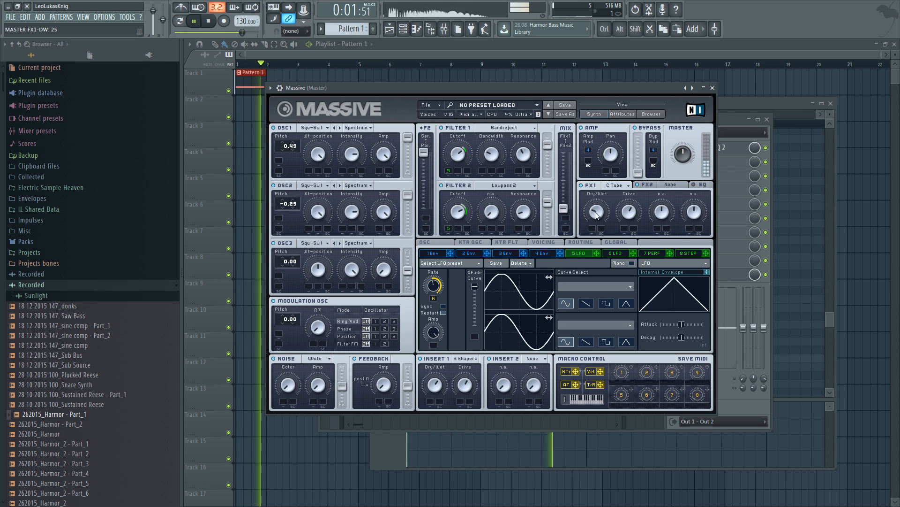
drag(628, 214, 627, 211)
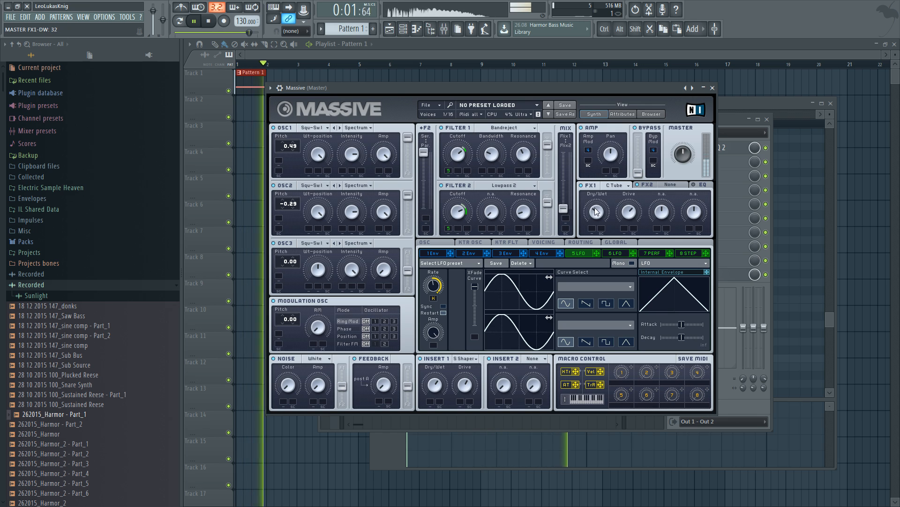
key(space)
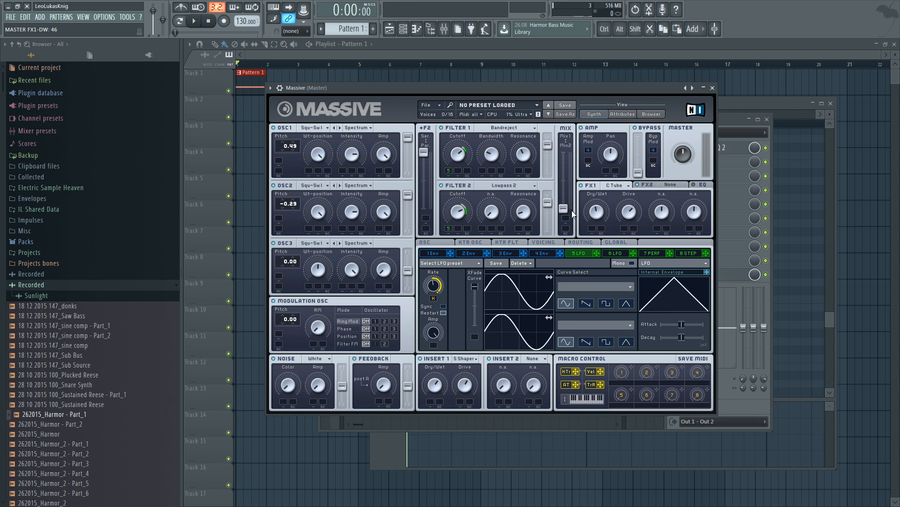
In Massive's voicing settings, set unison to 5 voices and the pitch cutoff spread limit to 0.15.
click(542, 242)
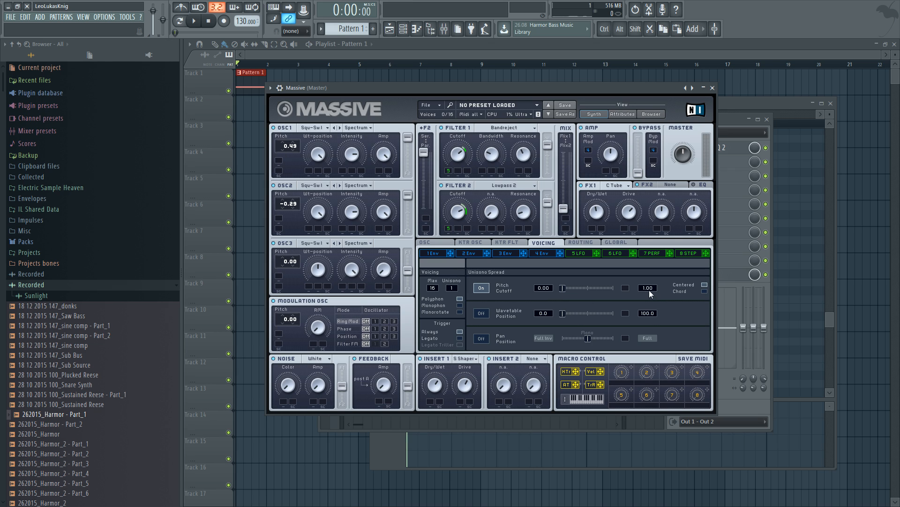
drag(645, 355, 646, 370)
drag(454, 288, 464, 273)
Enable wavetable-position and pan-position unison spread with raised amounts, and reduce the pitch cutoff spread to a 0.10 limit.
click(481, 313)
drag(562, 313, 578, 316)
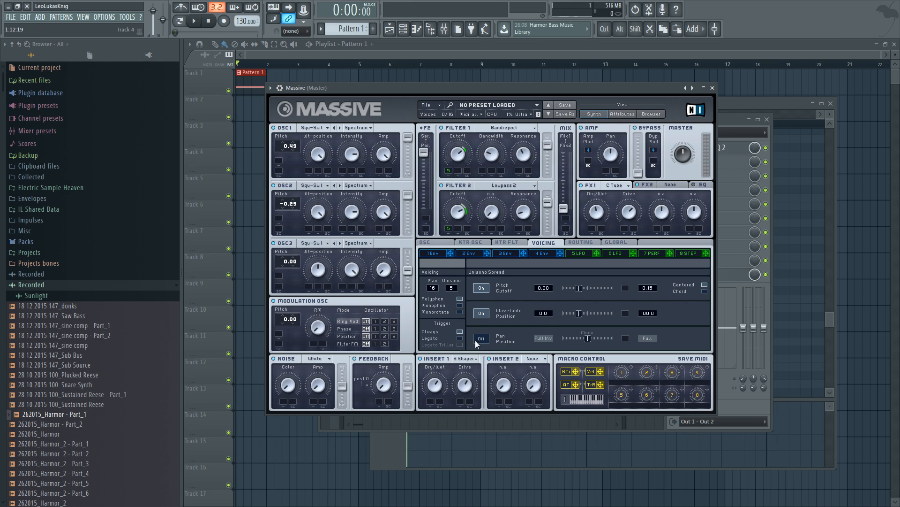
drag(585, 338, 600, 341)
key(space)
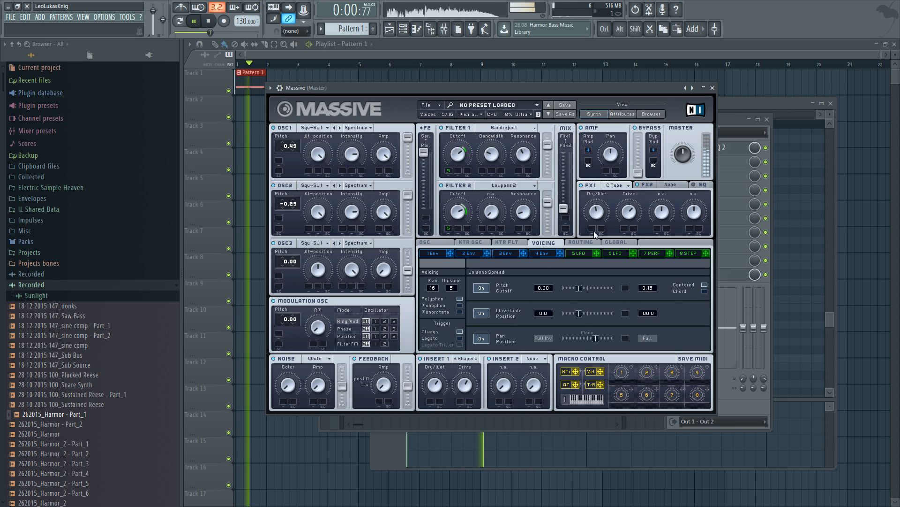
drag(581, 284, 565, 288)
key(space)
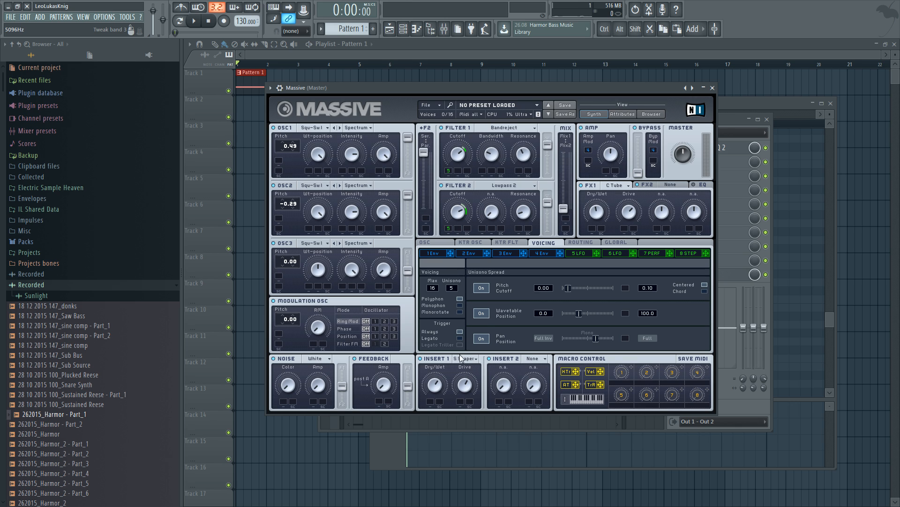
Route the feedback tap from after Filter 2 and place Insert 2 in the feedback path.
click(582, 243)
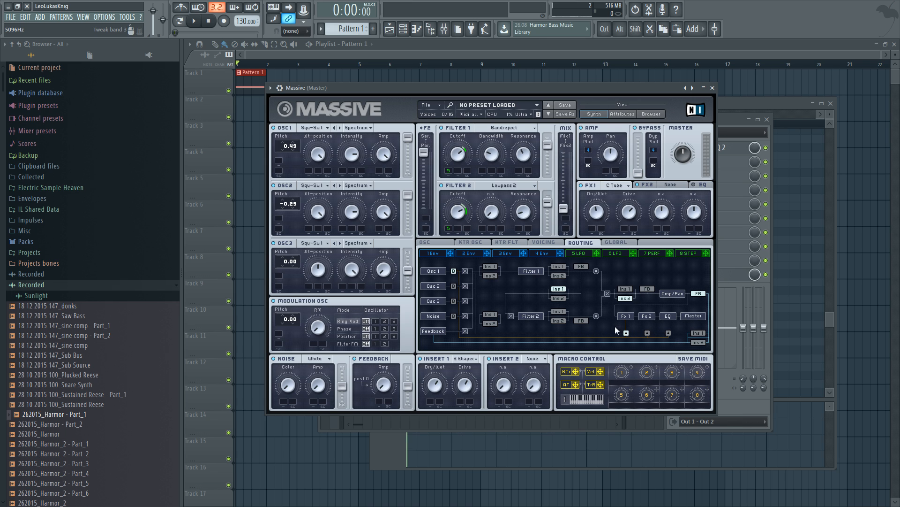
click(581, 321)
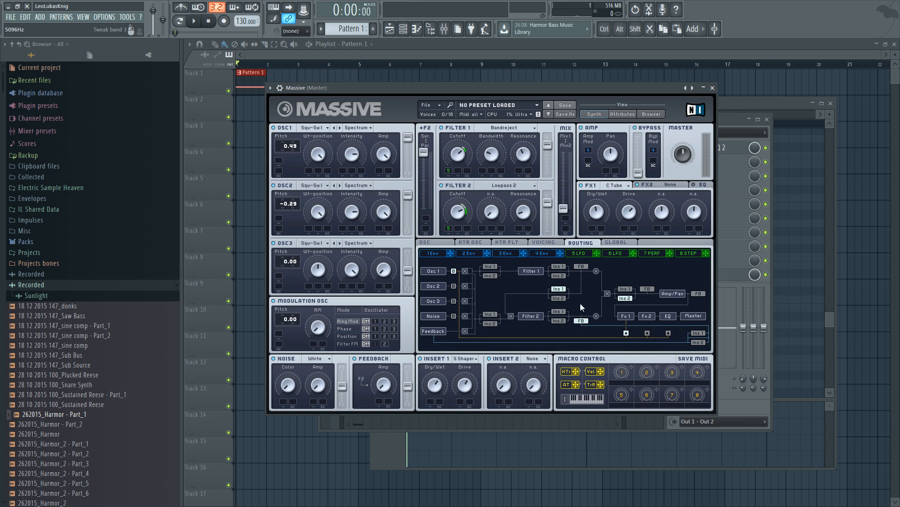
click(697, 342)
Set Insert 2 to Frequency Shifter and its pitch to 61.
click(535, 359)
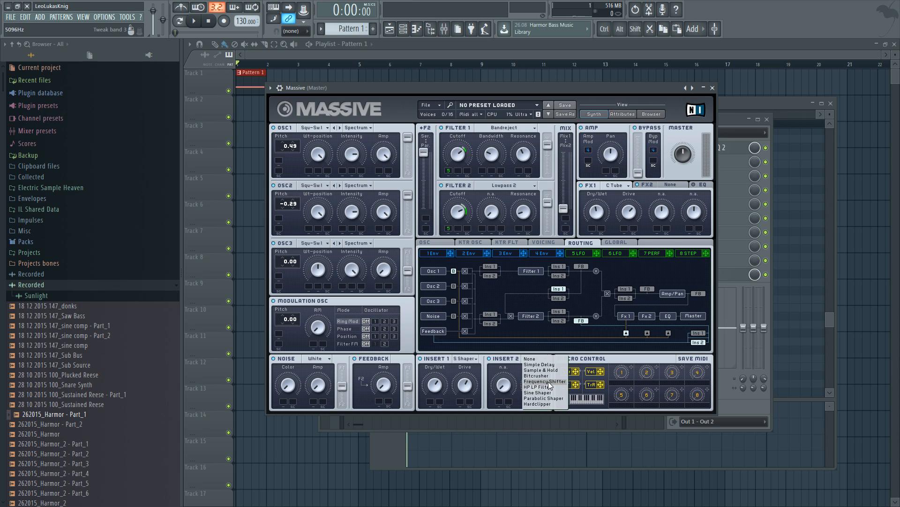
click(545, 381)
drag(534, 389, 533, 366)
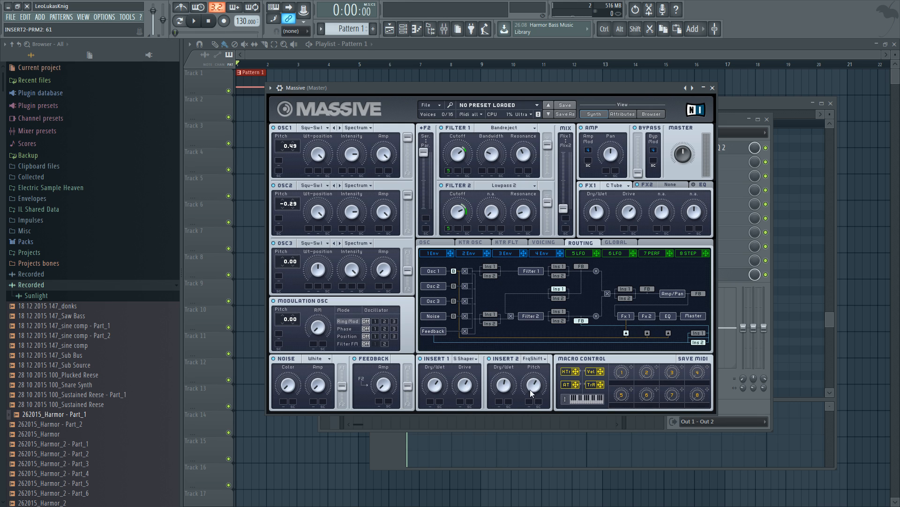
Audition the feedback with its amp at 37 and Insert 2's pitch at 56 and dry/wet at 15.
key(space)
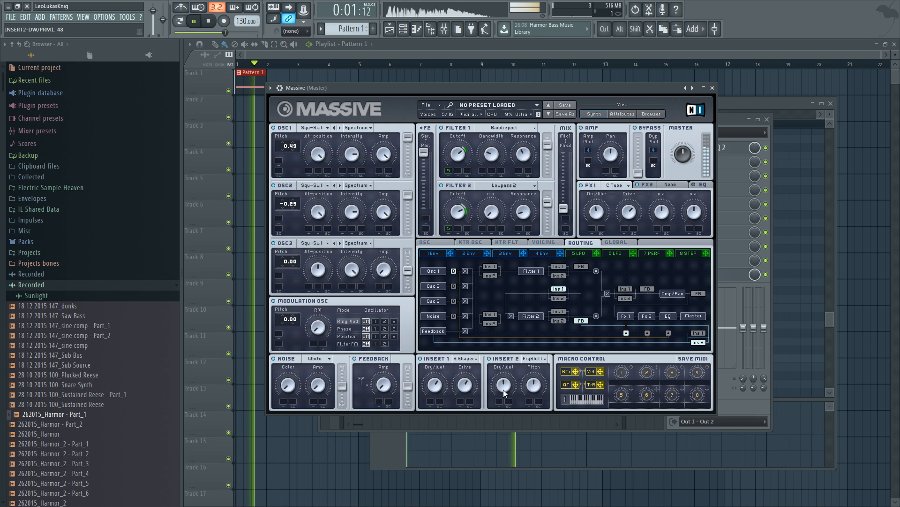
drag(391, 364, 396, 332)
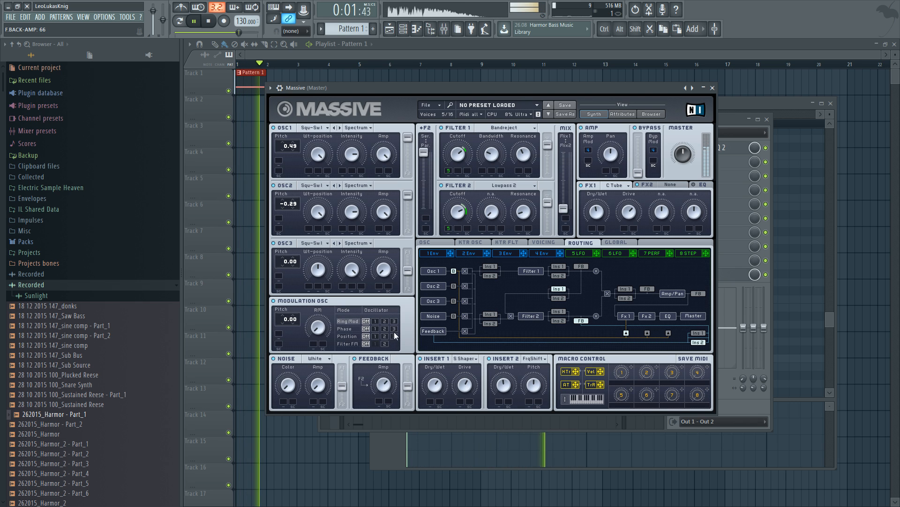
drag(526, 384, 539, 360)
drag(501, 383, 473, 390)
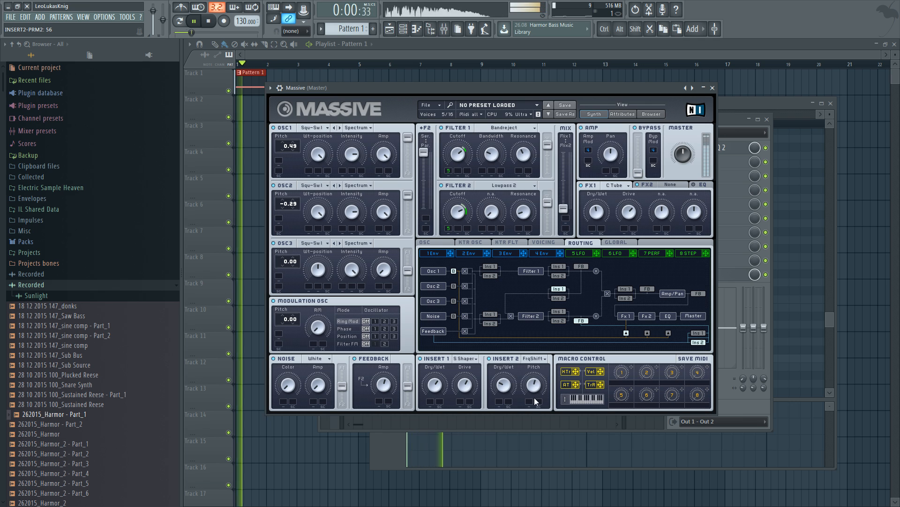
drag(503, 385, 507, 397)
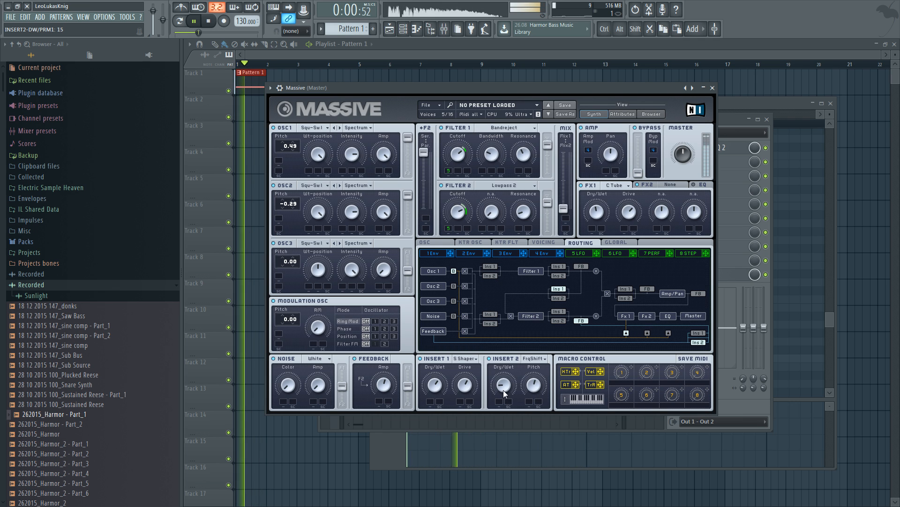
key(space)
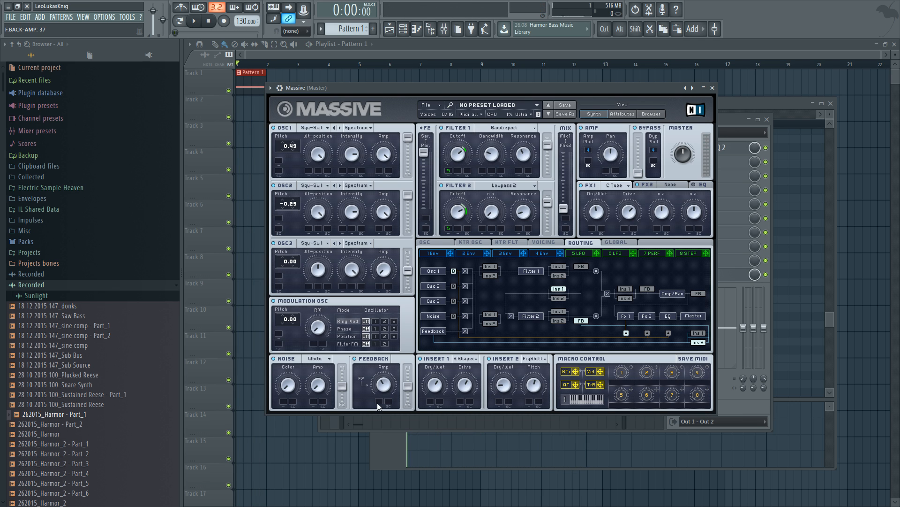
Replay the pattern with the feedback amp set to 23, and stop playback.
key(space)
drag(384, 390, 381, 390)
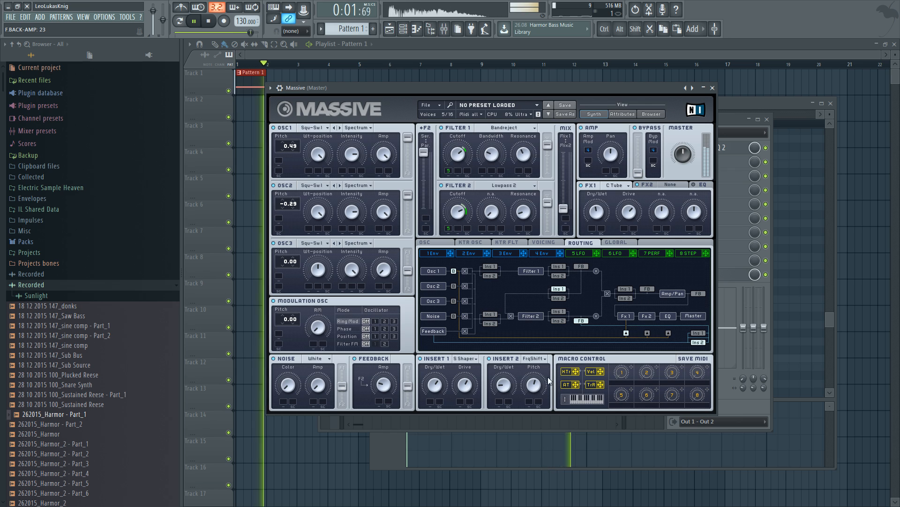
key(space)
Try the feedback tap before the amp and after Filter 1, and adjust the feedback amp during playback.
click(646, 289)
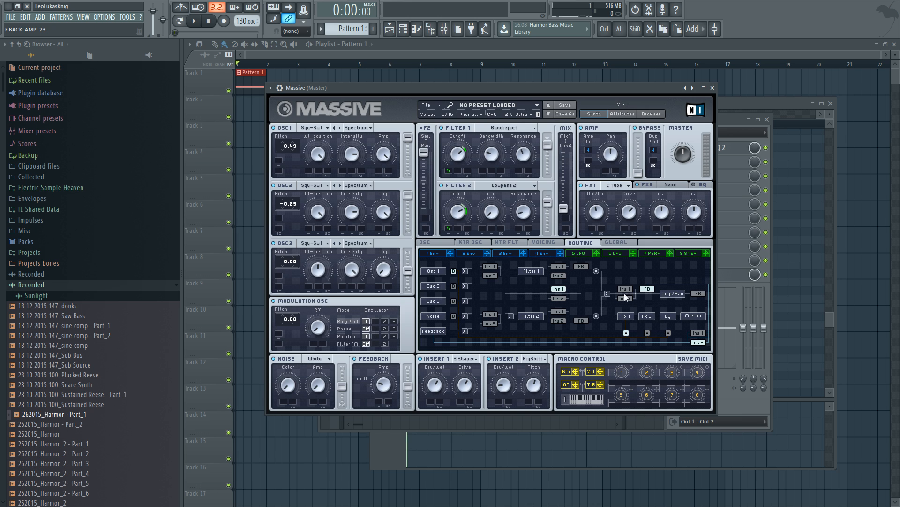
click(584, 265)
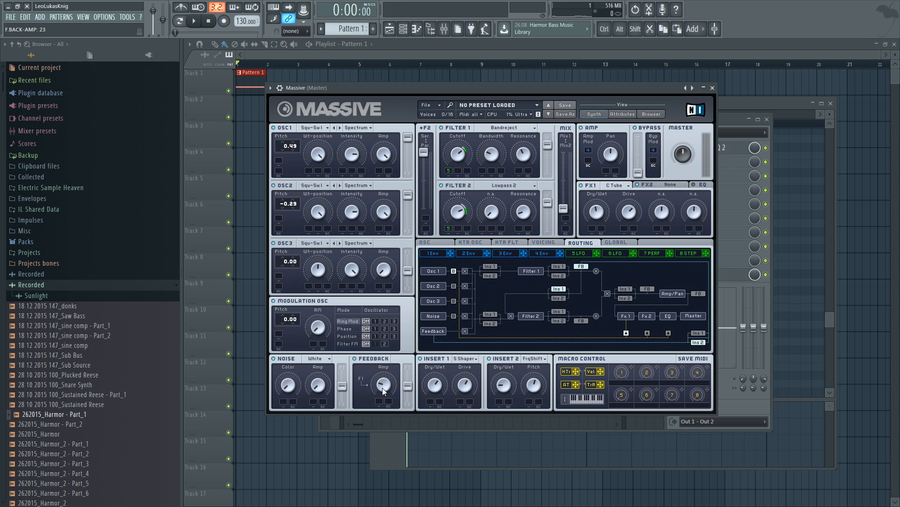
key(space)
mouse_move(384, 387)
mouse_down()
mouse_move(396, 374)
mouse_move(396, 386)
mouse_up()
Set Insert 2's pitch to 89 and dry/wet to 85, and set the feedback amp to 24.
drag(528, 383, 503, 370)
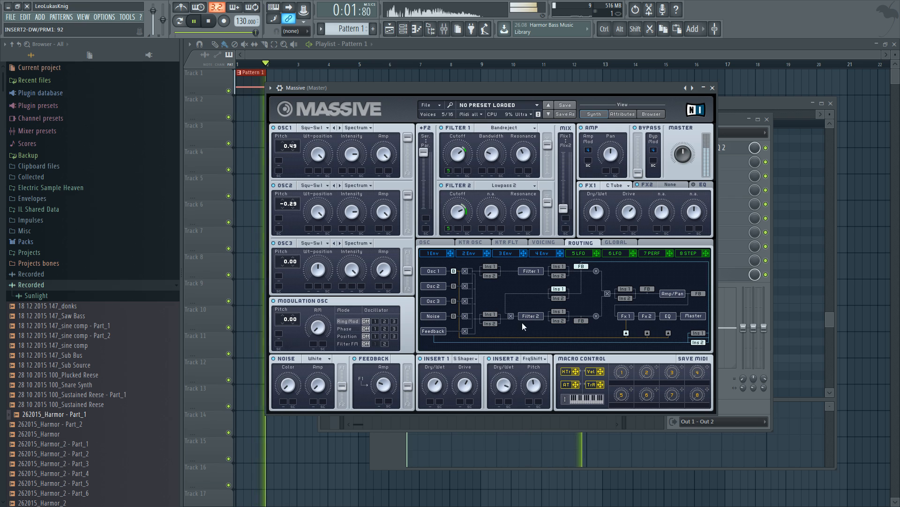
drag(534, 384, 536, 389)
scroll(537, 389, up, 5)
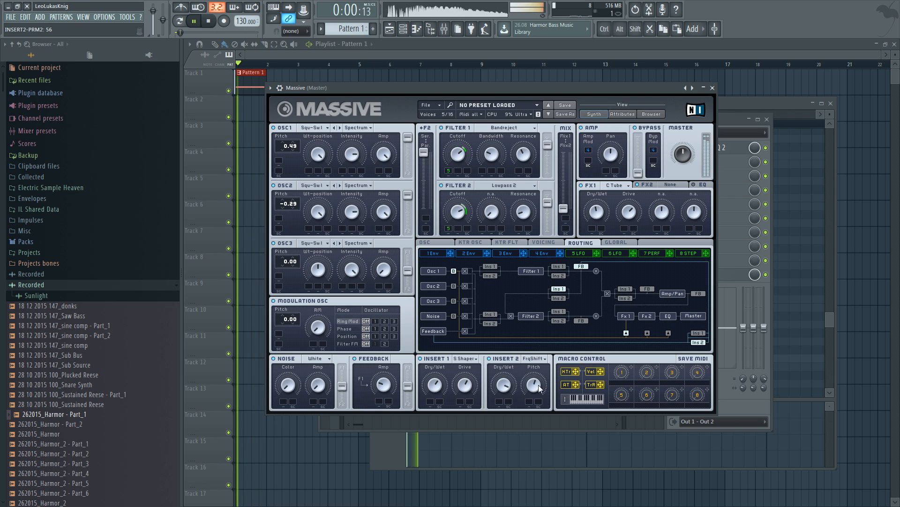
scroll(538, 388, down, 1)
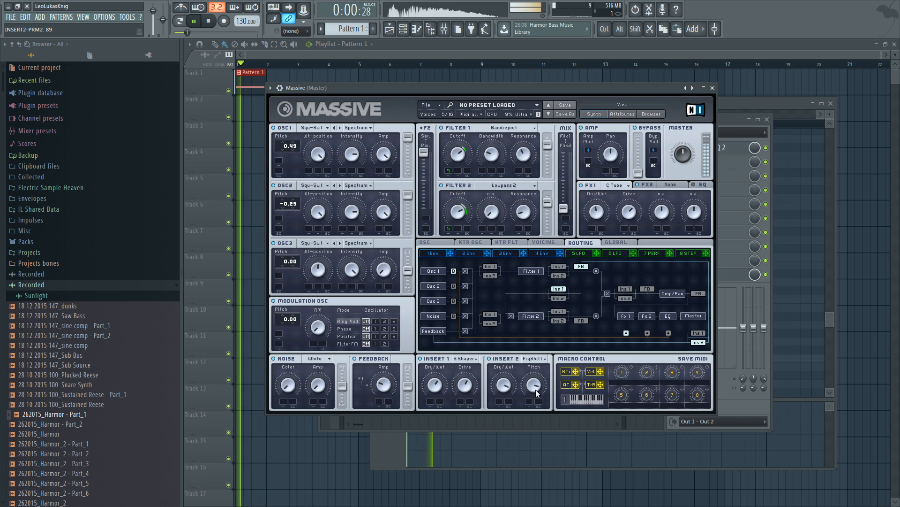
drag(502, 386, 503, 391)
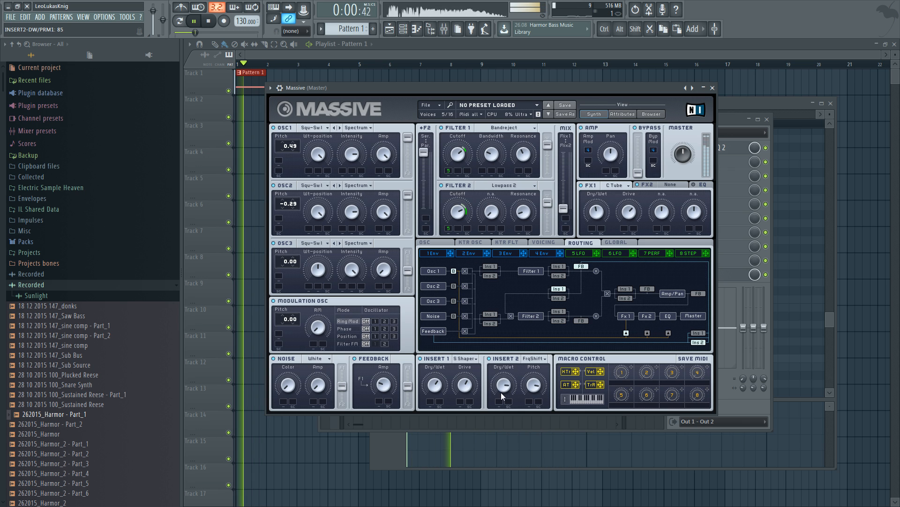
mouse_move(381, 386)
mouse_down()
mouse_move(385, 399)
mouse_move(381, 377)
mouse_up()
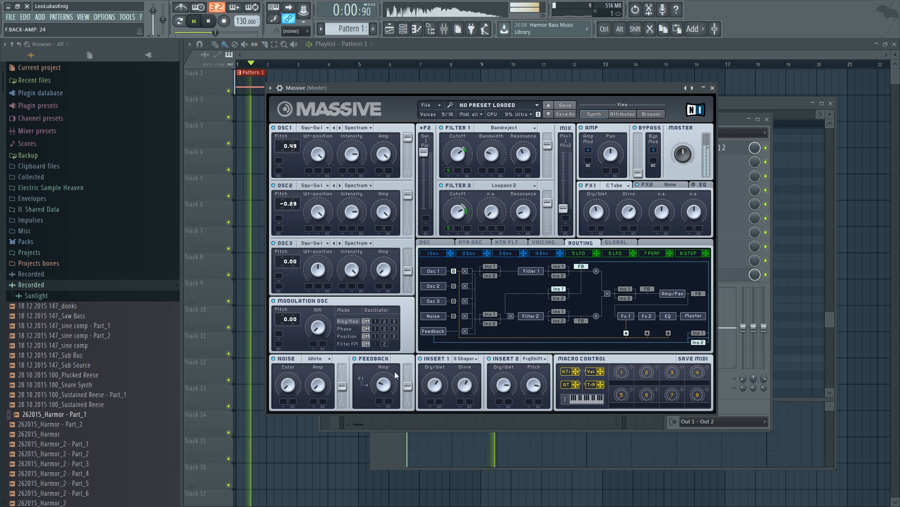
Switch the feedback tap to Filter 2, turn the feedback routing off, and stop playback.
click(581, 321)
click(581, 321)
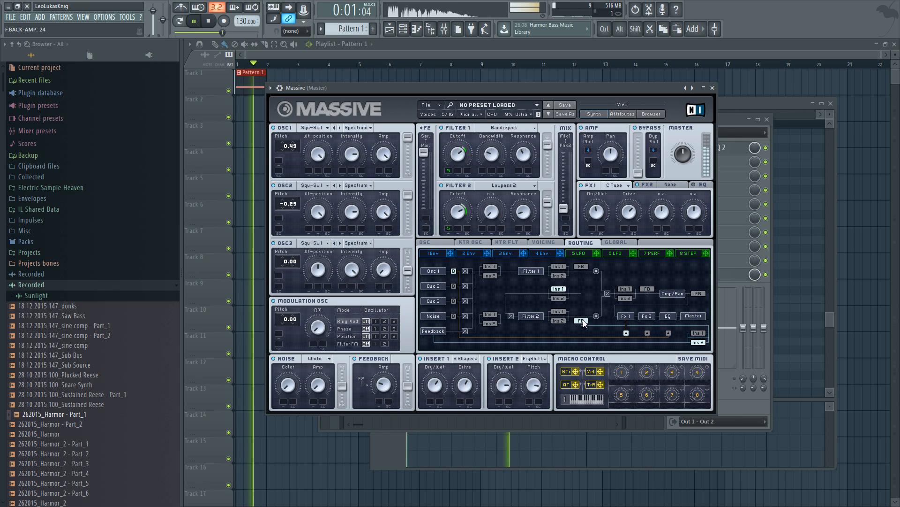
key(space)
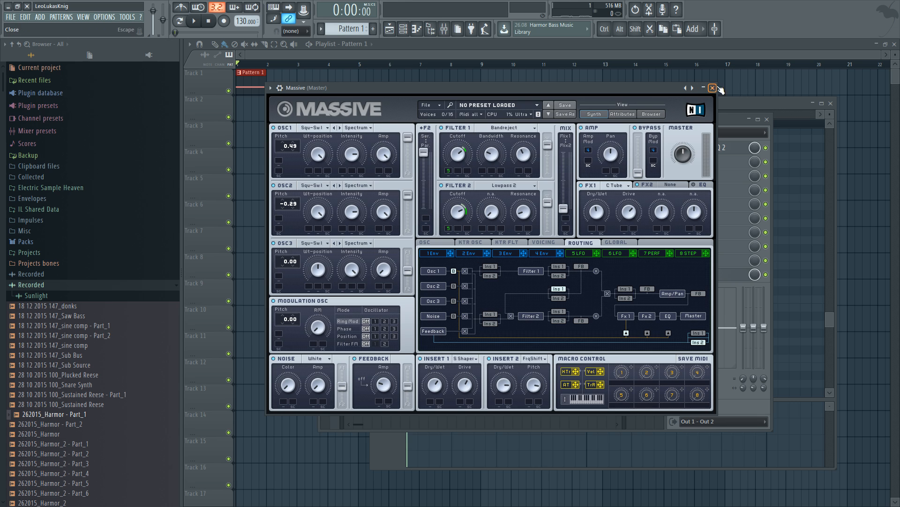
Bring Massive's piano roll to the front and shorten the long F2 note to a short note at the start.
click(764, 102)
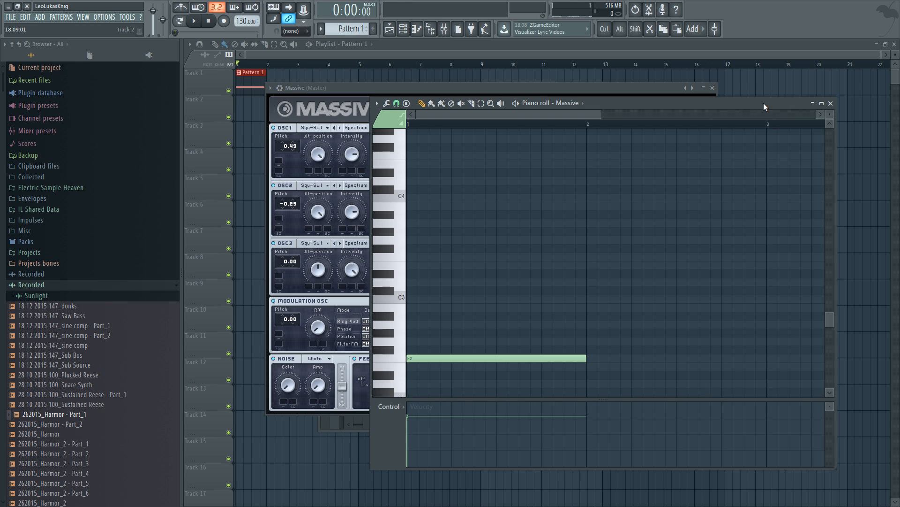
mouse_move(442, 356)
mouse_down()
mouse_move(445, 250)
mouse_move(443, 354)
mouse_up()
drag(584, 353, 476, 359)
Add three short notes after the first one in bar 1: F2, F#2 and F2.
click(467, 359)
right_click(476, 359)
click(458, 359)
click(492, 349)
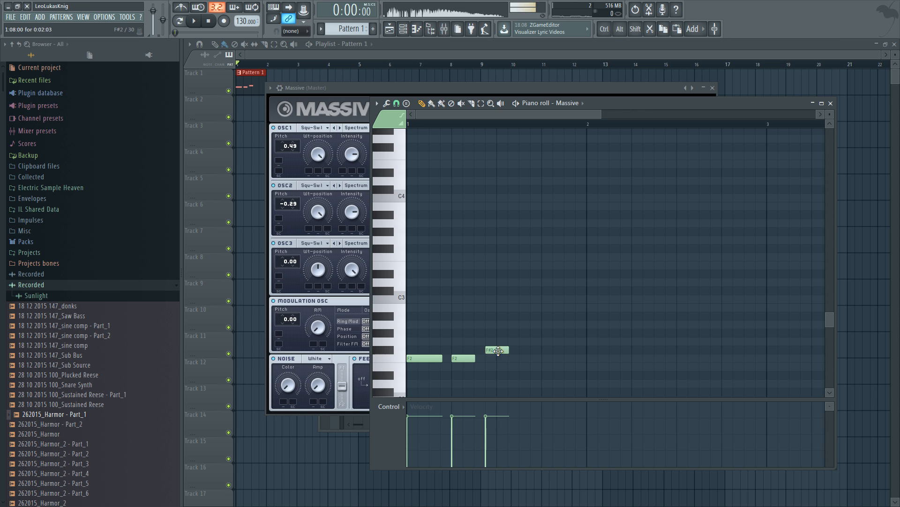
click(524, 358)
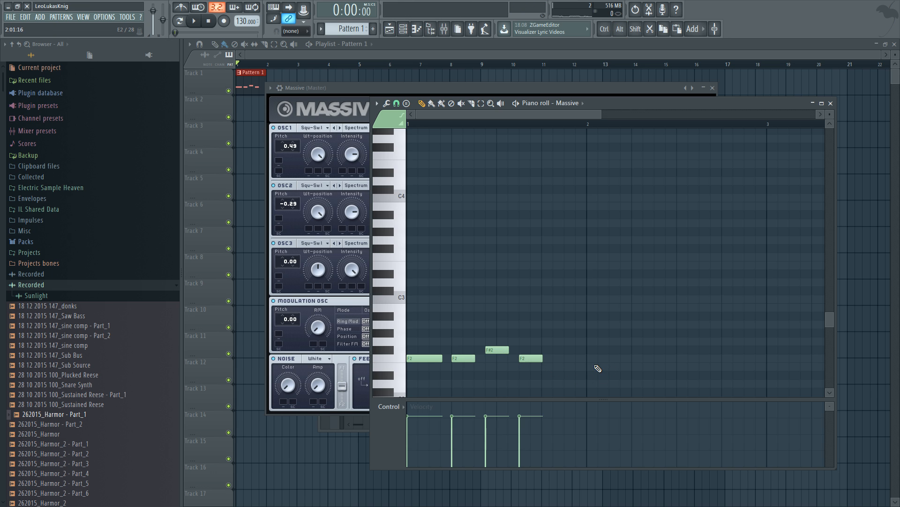
Duplicate the four bar 1 notes, move the copies to the start of bar 2, and quantize them.
drag(412, 325, 533, 389)
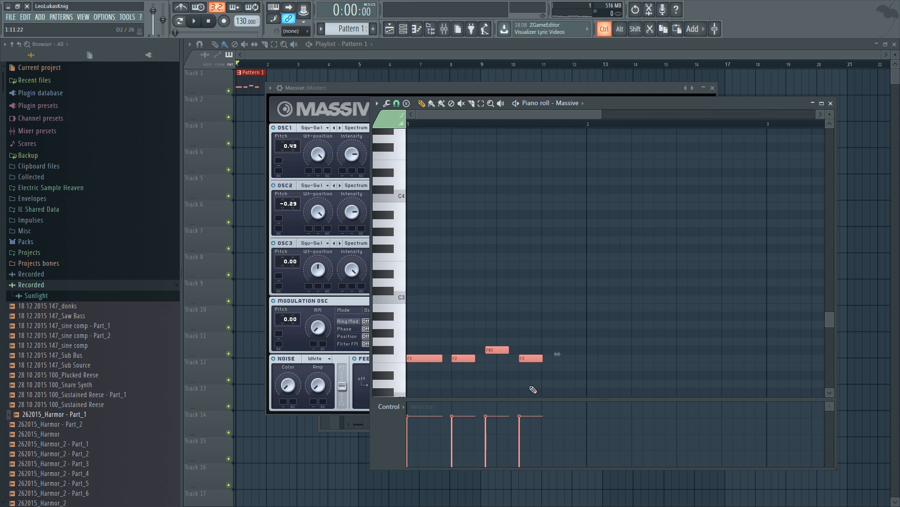
key(ctrl+b)
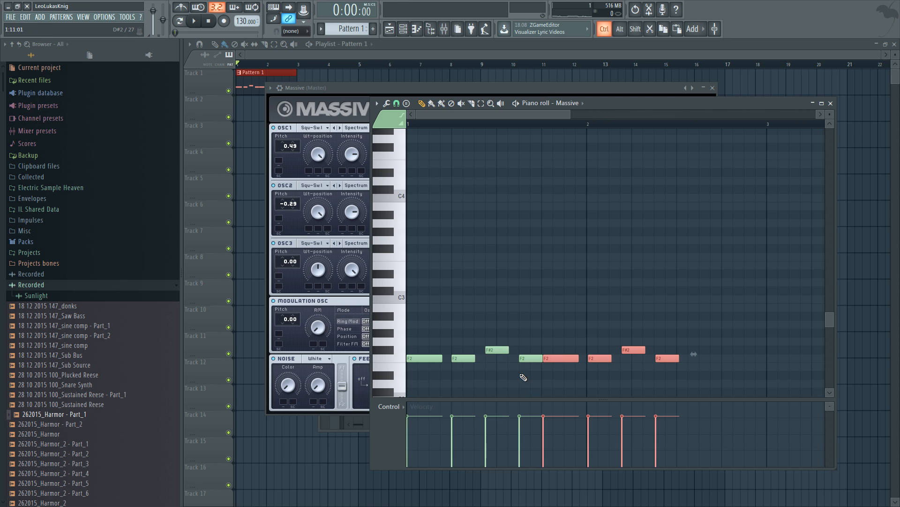
drag(552, 359, 594, 360)
key(ctrl)
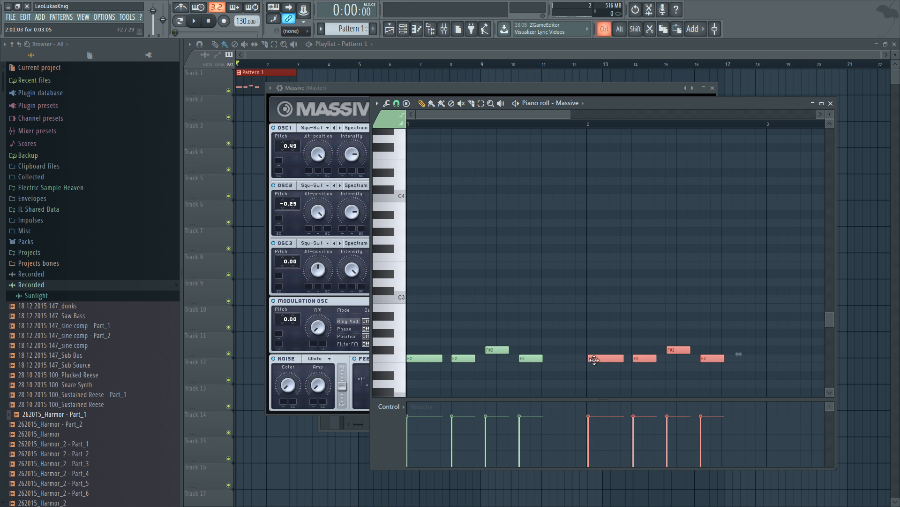
key(ctrl+q)
Duplicate the two-bar phrase into bars 3 and 4 and extend the time selection to the start of bar 5.
key(ctrl+a)
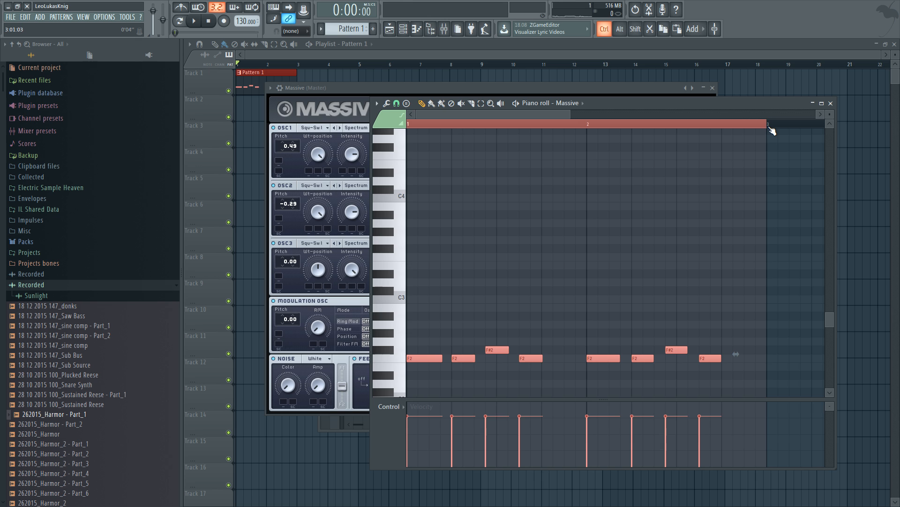
key(ctrl+b)
scroll(640, 231, down, 4)
key(ctrl+a)
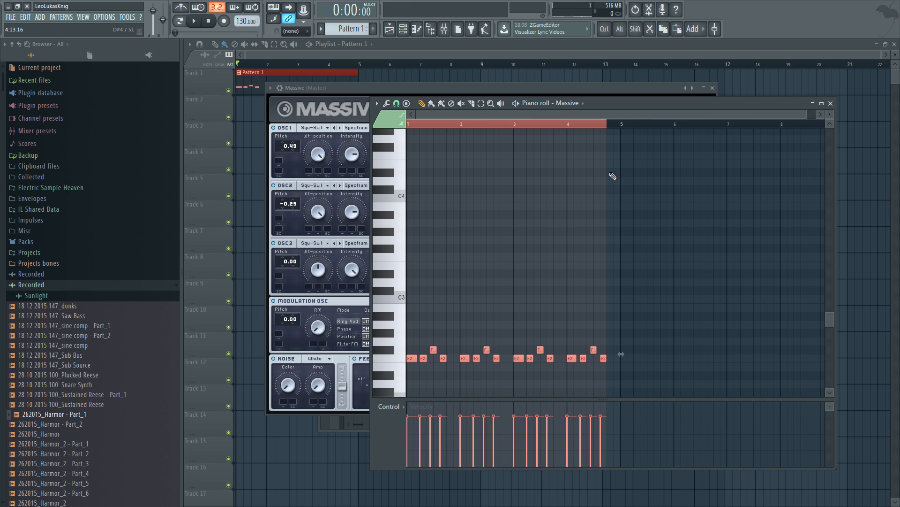
drag(620, 130, 623, 126)
Play the pattern, raise the project tempo to 174 BPM, and stop playback.
key(space)
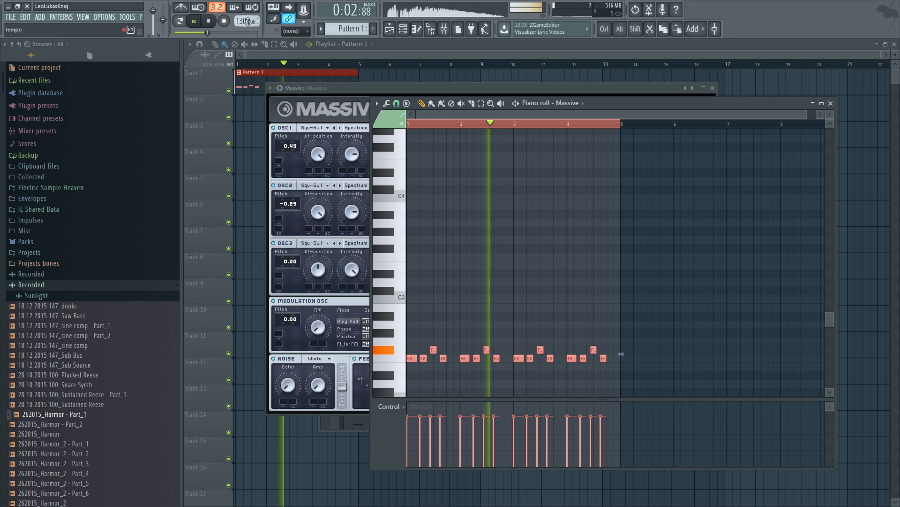
drag(243, 22, 243, 1)
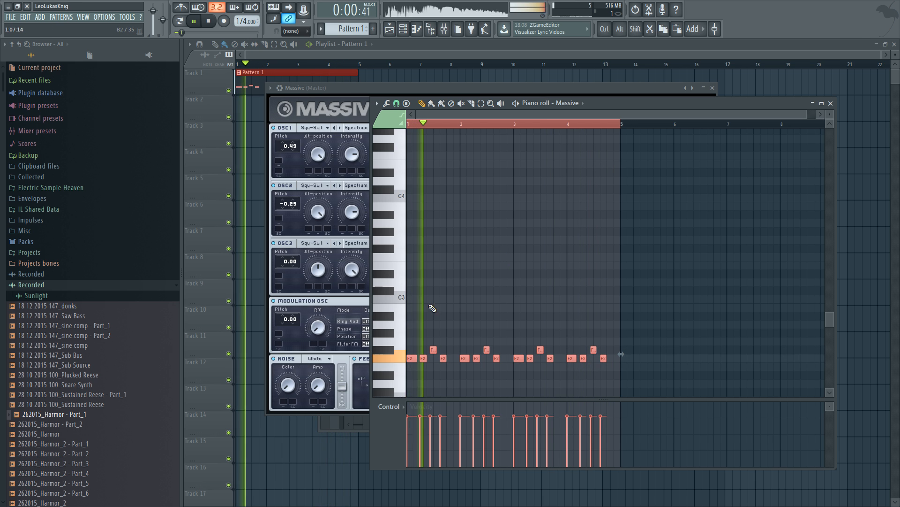
key(space)
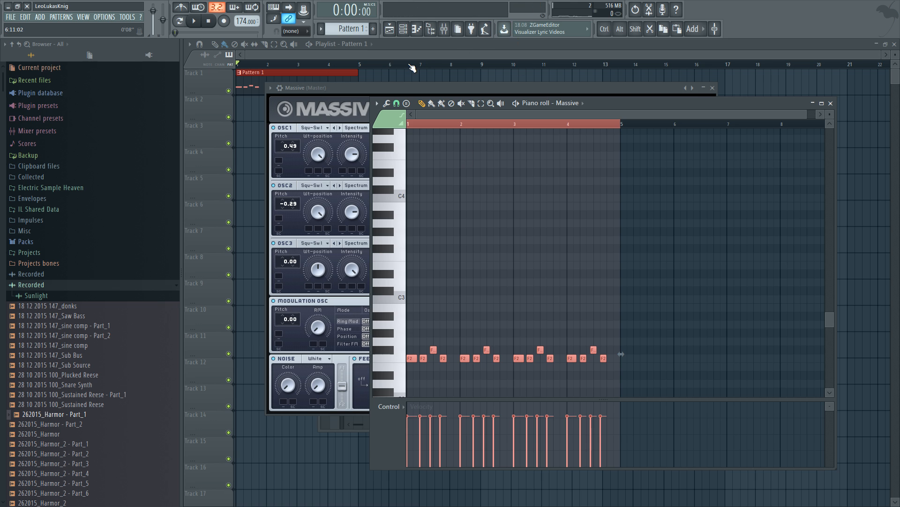
Open the mixer and route the Massive channel to Insert 1.
click(444, 29)
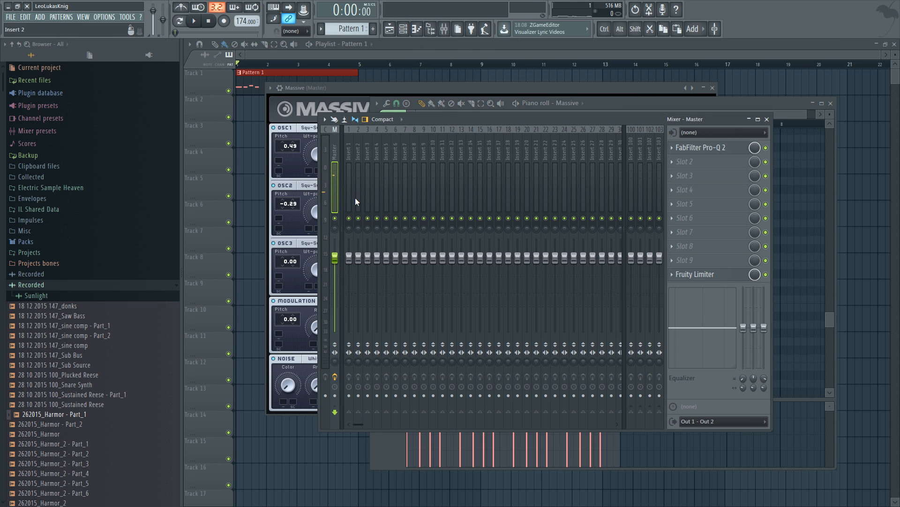
right_click(353, 173)
mouse_move(408, 168)
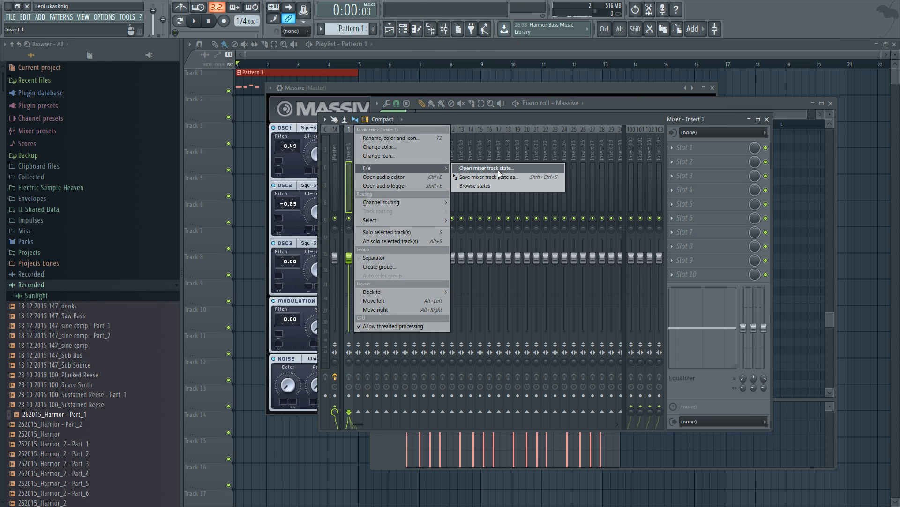
click(498, 169)
click(440, 8)
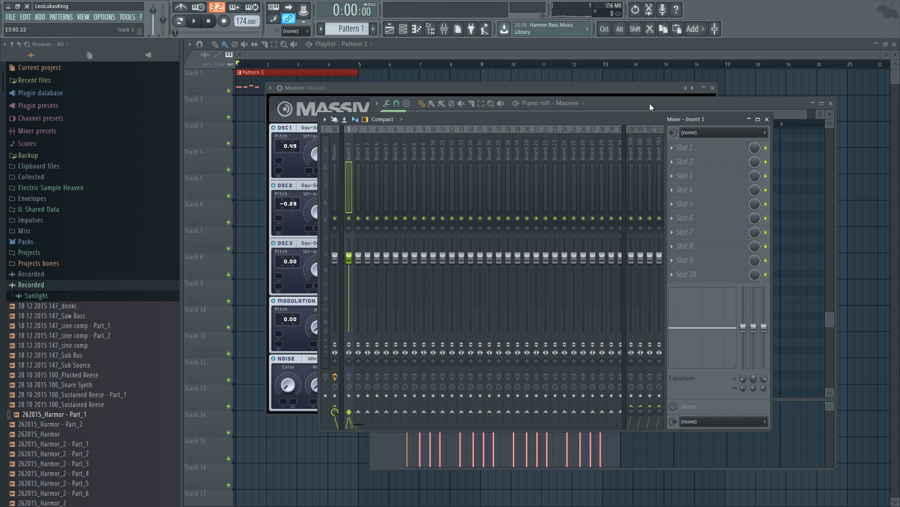
key(ctrl+l)
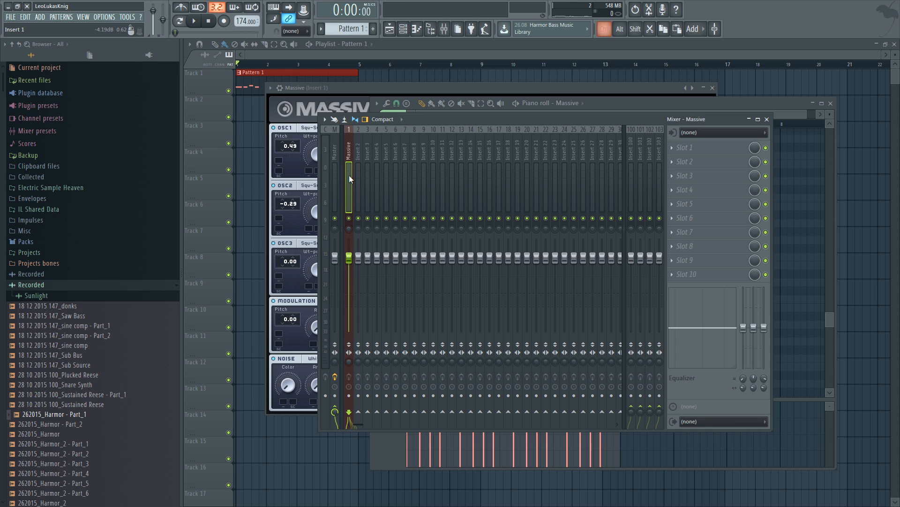
Add FabFilter Pro-Q 2 to Massive's mixer track and create a low cut at about 61 Hz with a 96 dB/oct slope.
click(692, 144)
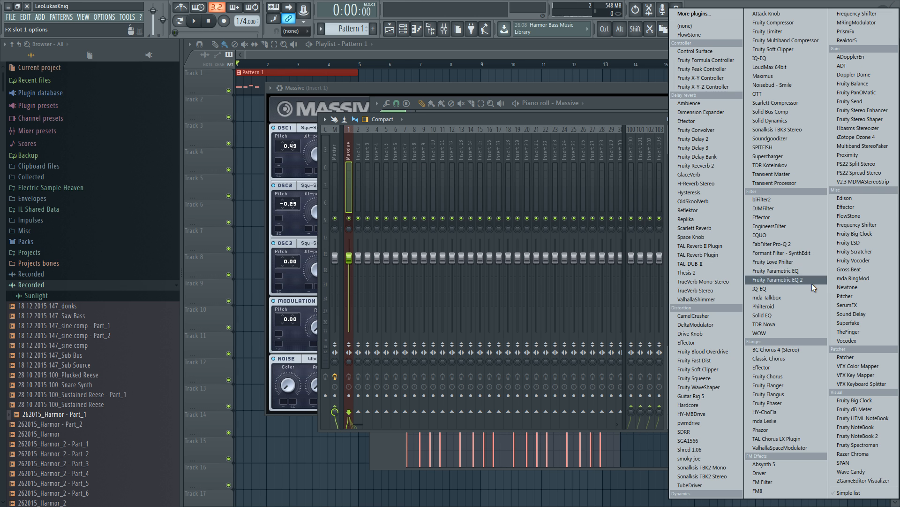
click(809, 242)
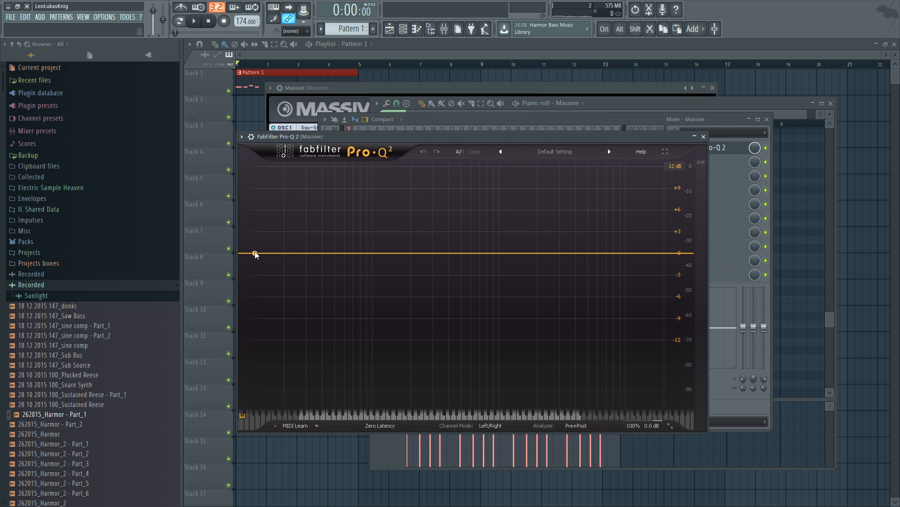
drag(253, 256, 345, 254)
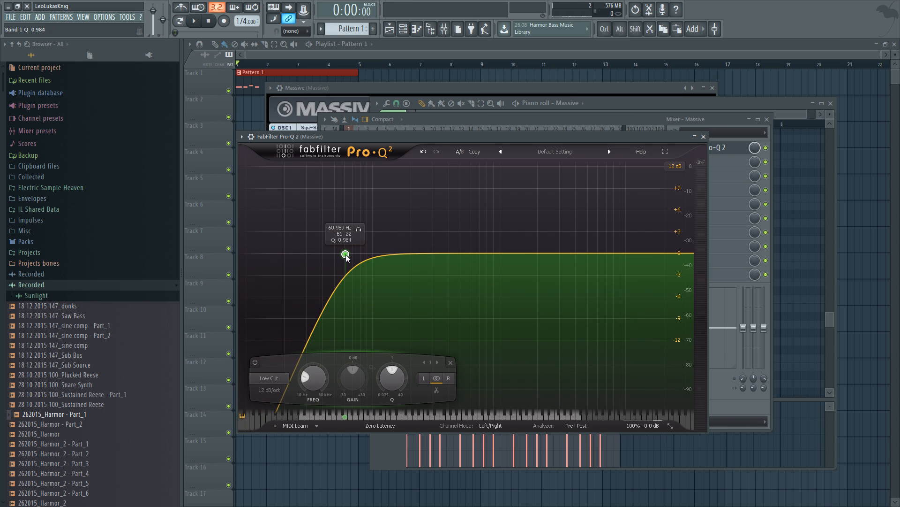
click(286, 390)
click(285, 485)
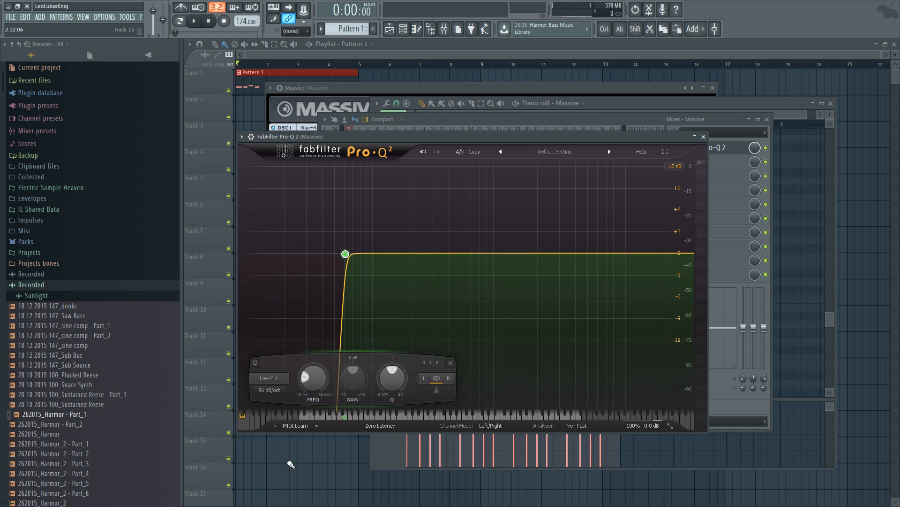
Raise the low cut's frequency, audition the pattern through the EQ, and close the EQ window.
drag(346, 255, 440, 256)
key(space)
key(space)
click(704, 136)
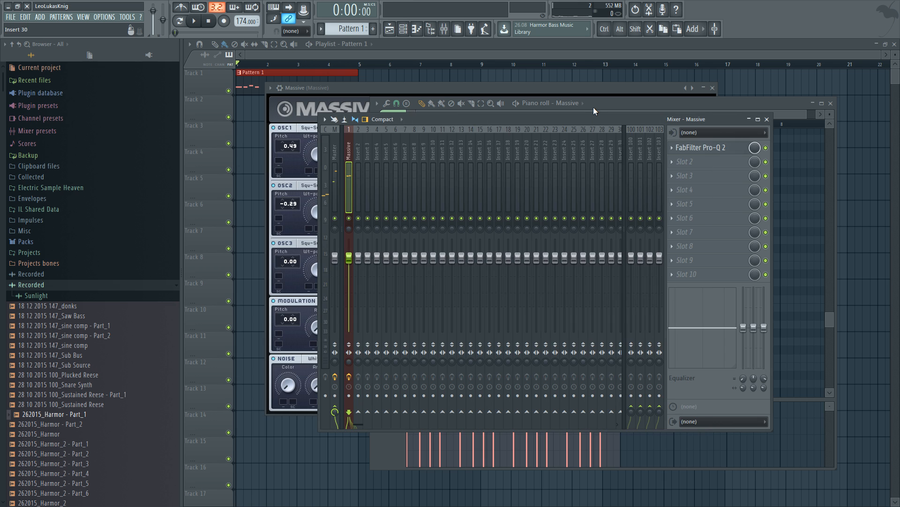
In Massive, route Insert 2 before Amp/Pan and change its effect type to HP LP Filter.
click(359, 91)
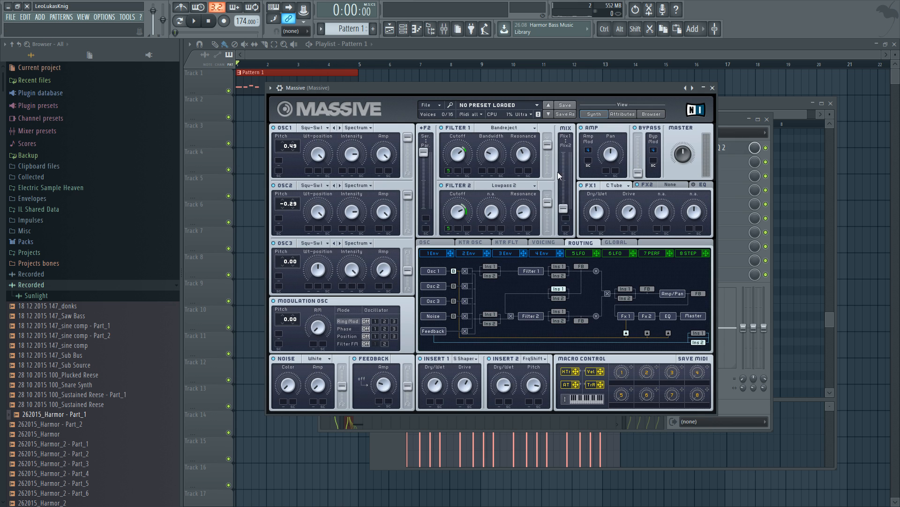
click(626, 298)
click(538, 359)
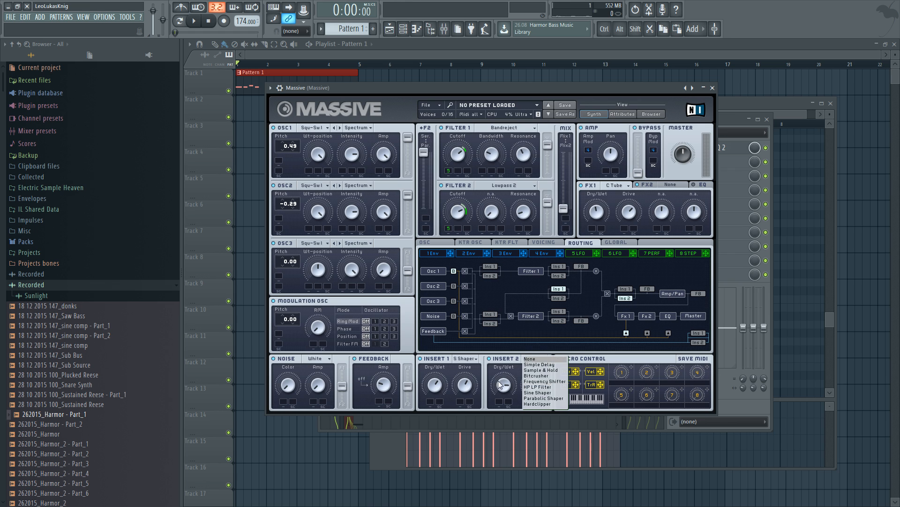
click(536, 382)
click(536, 359)
click(537, 387)
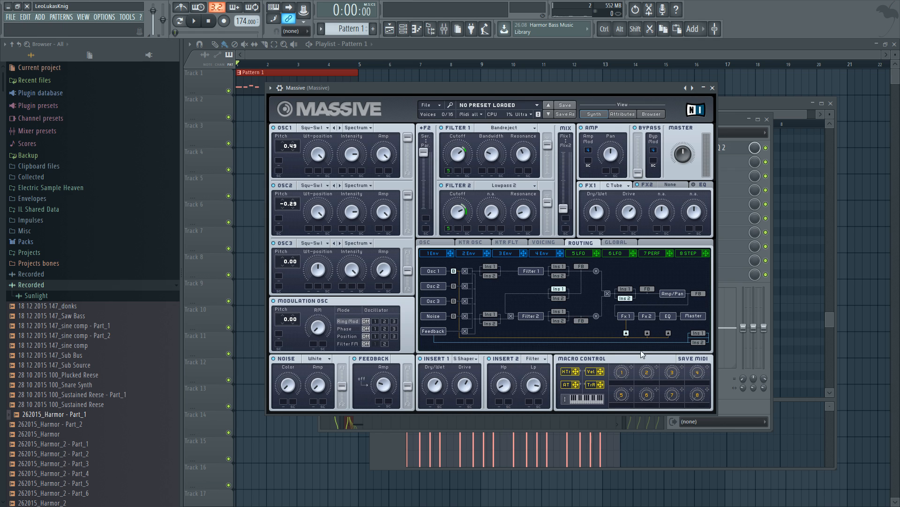
Adjust Insert 2's Lp knob and set its Hp to 53 while auditioning the pattern.
drag(536, 393, 536, 410)
key(space)
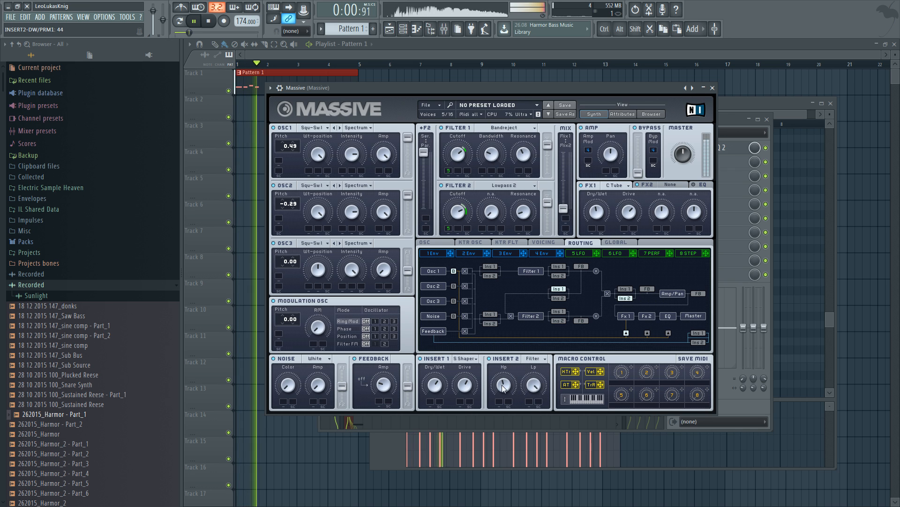
drag(502, 385, 501, 389)
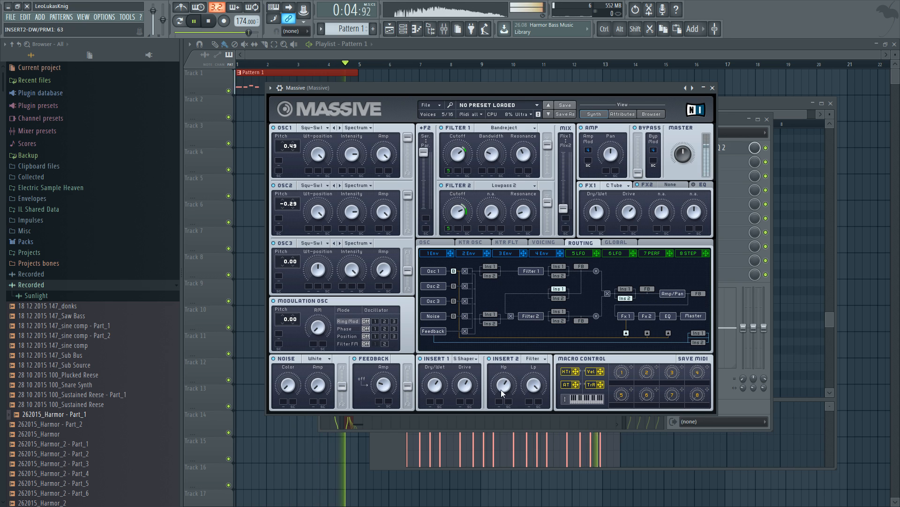
key(space)
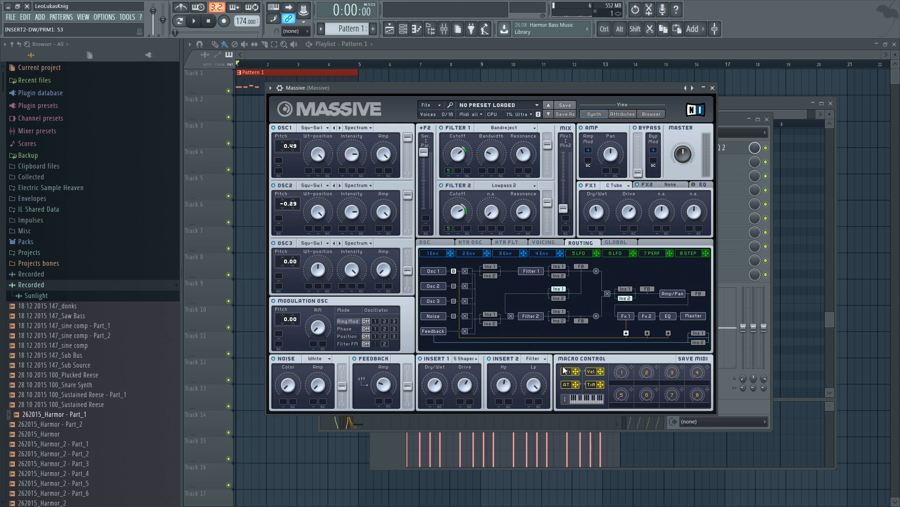
Assign LFO 5 to modulate Insert 2's Lp and set the Lp to 72 while auditioning the pattern.
key(space)
drag(536, 388, 533, 404)
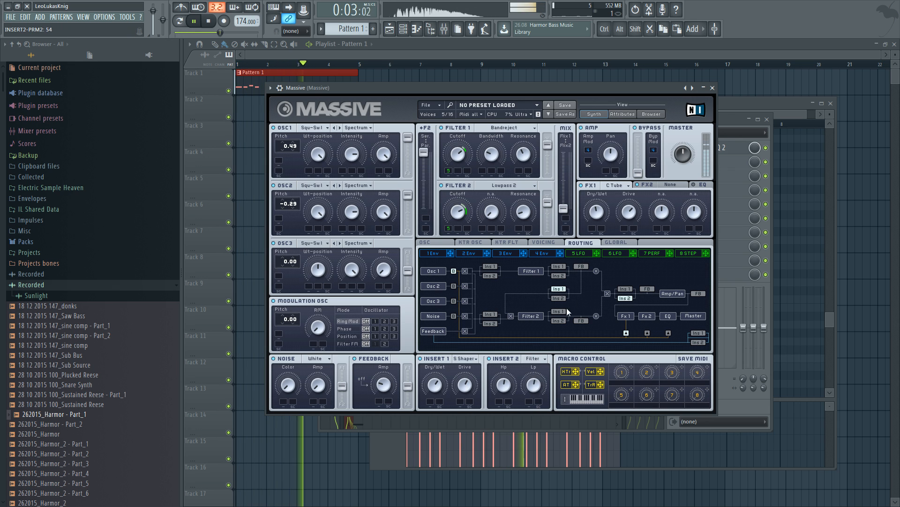
mouse_move(596, 253)
mouse_down()
mouse_move(522, 392)
mouse_move(528, 402)
mouse_move(533, 379)
mouse_up()
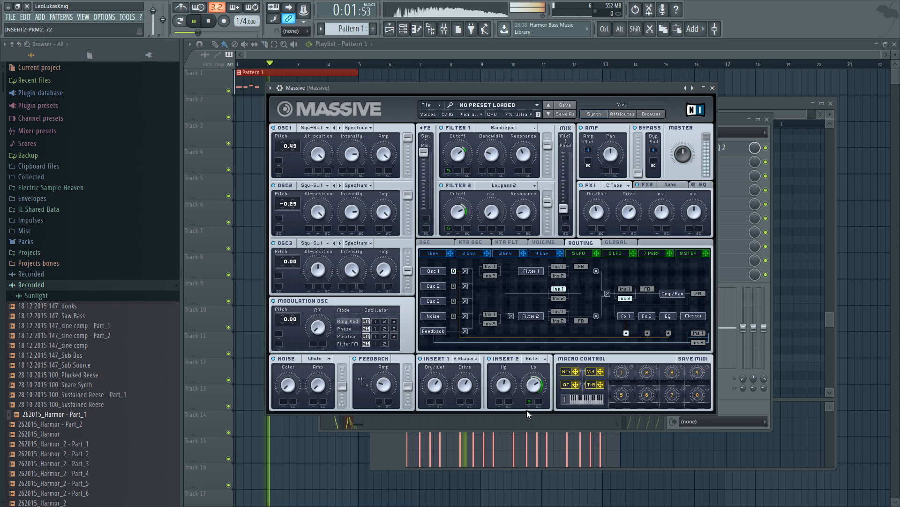
key(space)
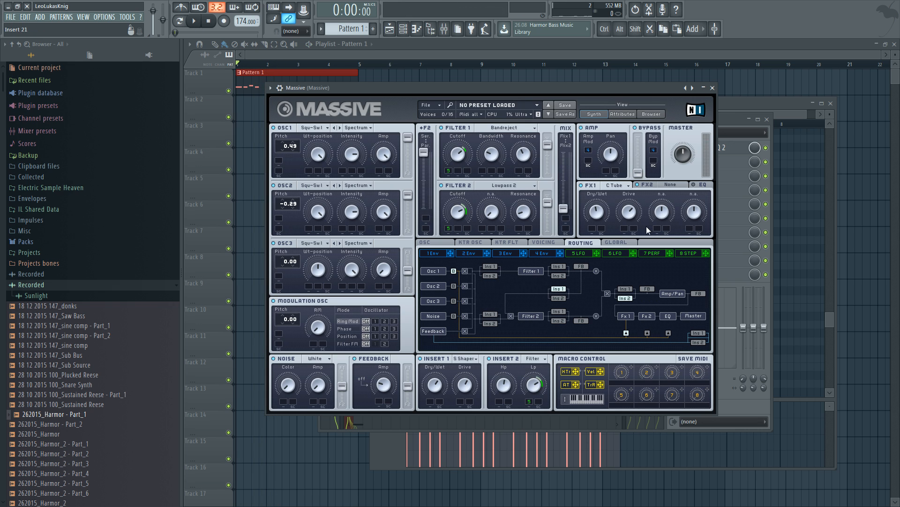
In Massive's EQ, lower the peak boost and set the high shelf to 57 while auditioning the pattern.
click(702, 186)
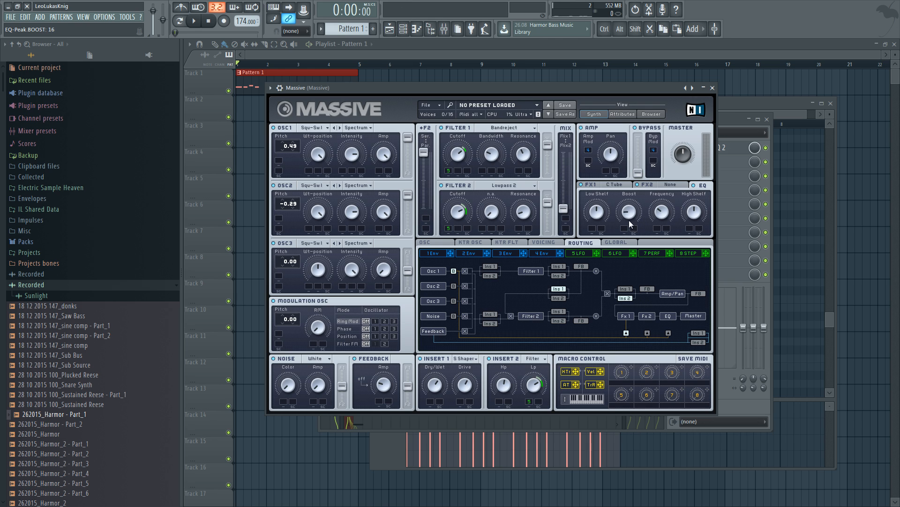
key(space)
scroll(629, 217, down, 2)
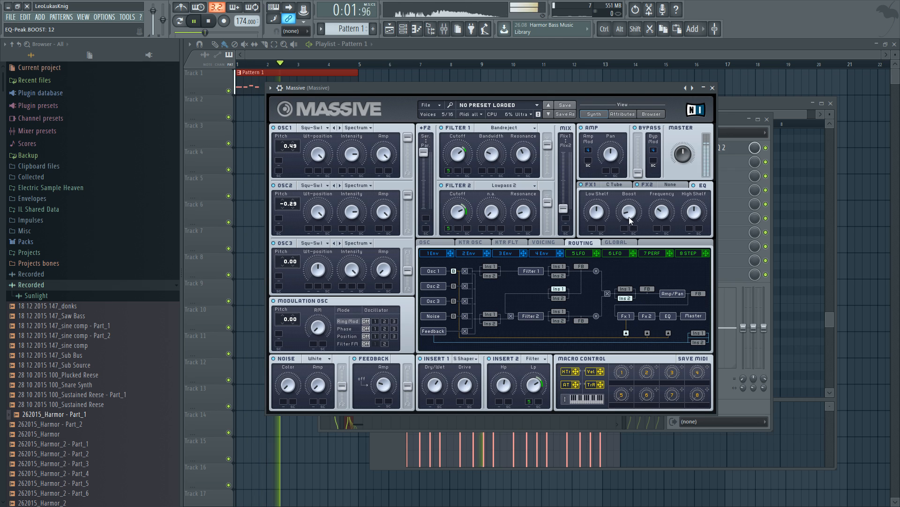
drag(629, 216, 629, 214)
mouse_move(695, 217)
mouse_down()
mouse_move(698, 203)
mouse_move(693, 218)
mouse_up()
key(space)
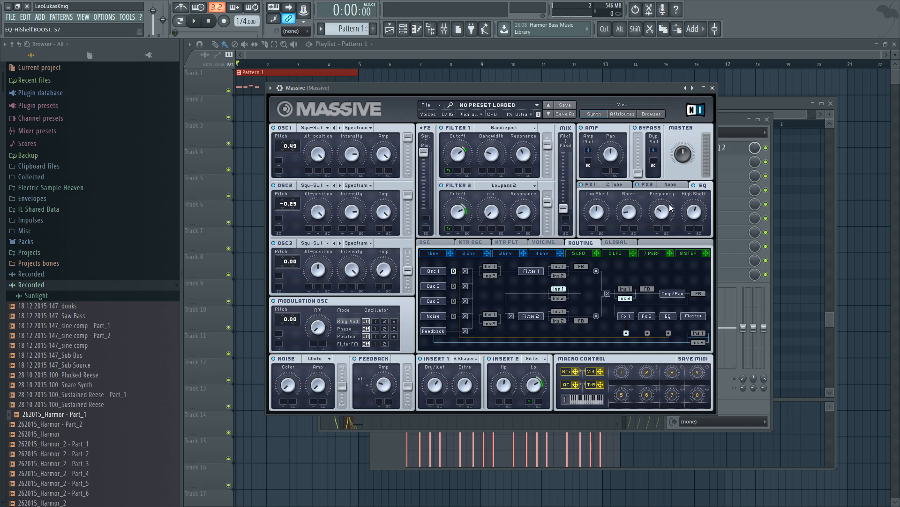
Review Pattern 1's notes in the piano roll and the Massive patch, closing the open windows.
click(713, 88)
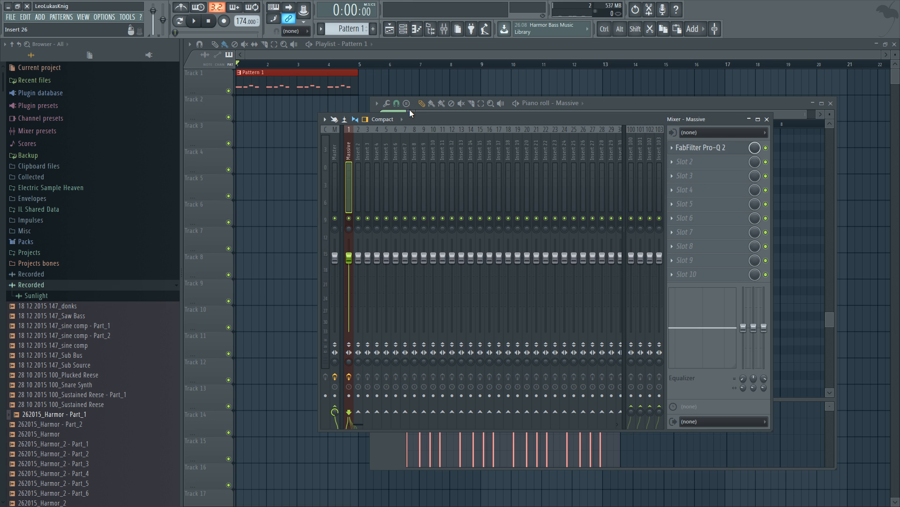
click(335, 85)
double_click(335, 85)
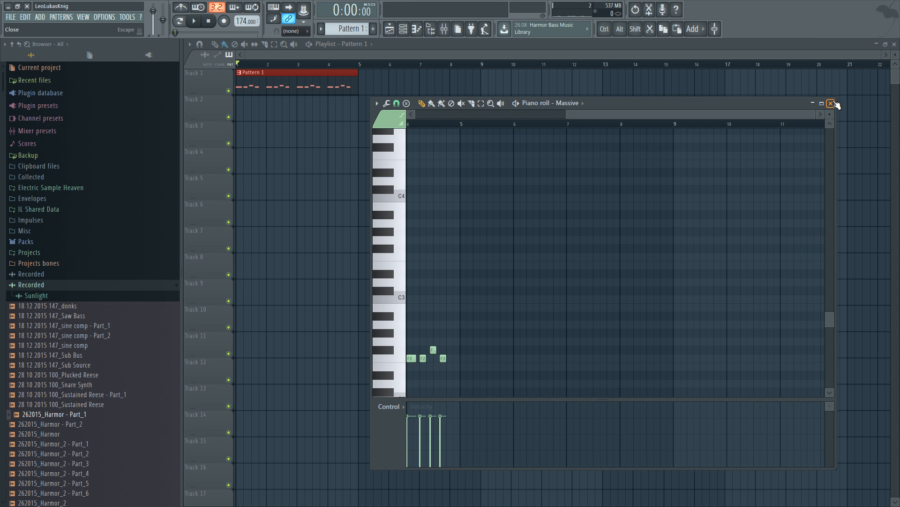
click(826, 102)
click(515, 184)
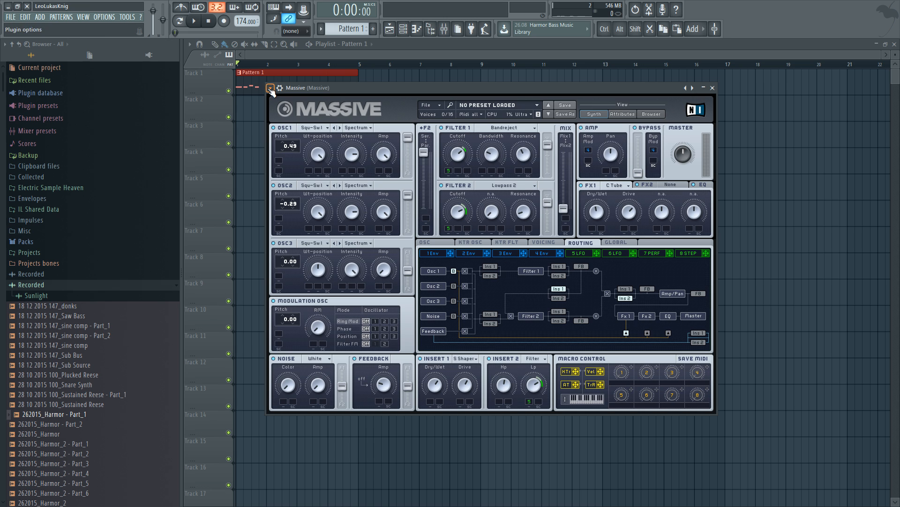
double_click(264, 73)
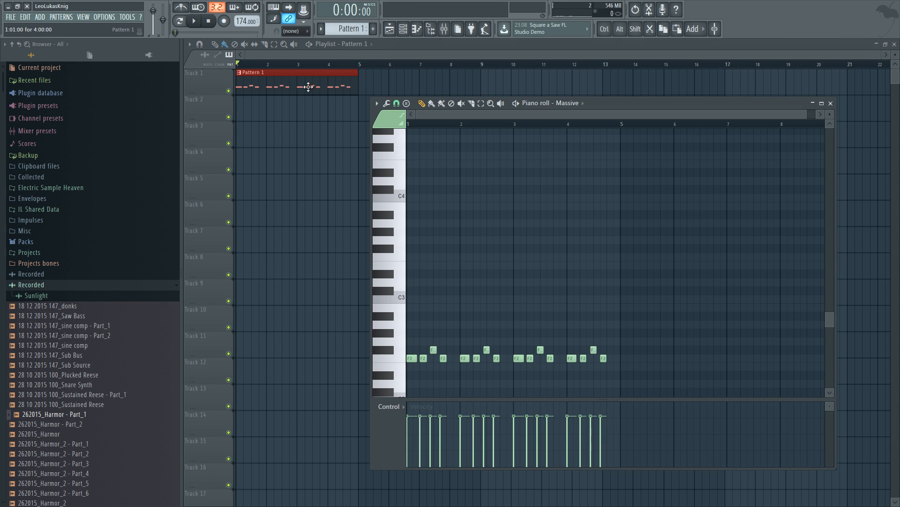
click(834, 106)
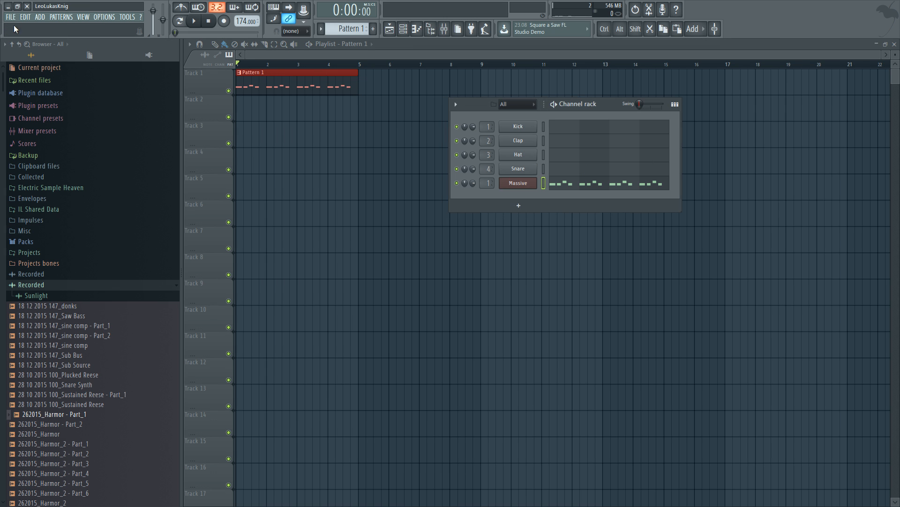
Add a Sytrus synthesizer channel and bring the channel rack in front of its plugin window.
click(42, 17)
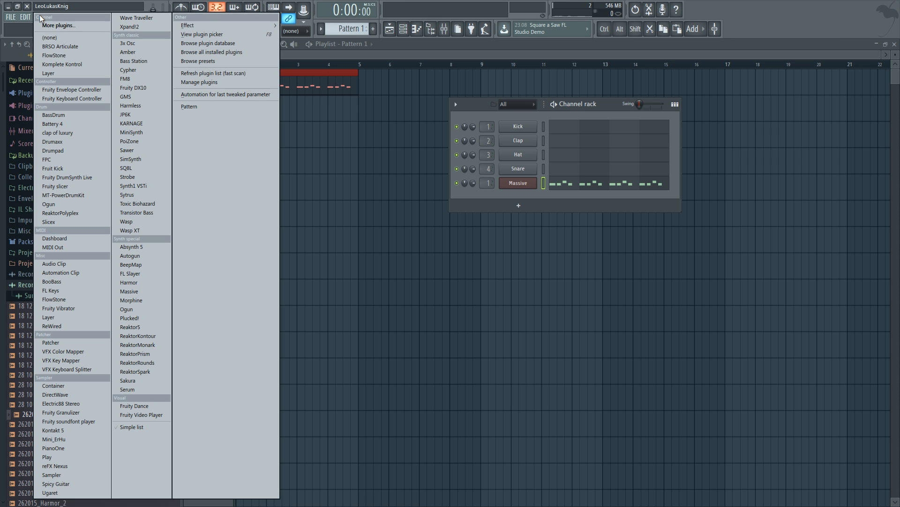
click(167, 194)
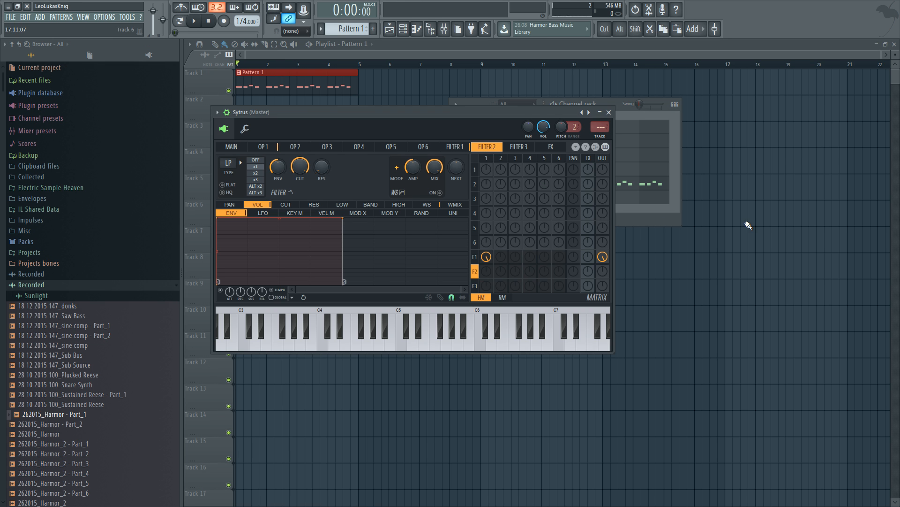
click(647, 115)
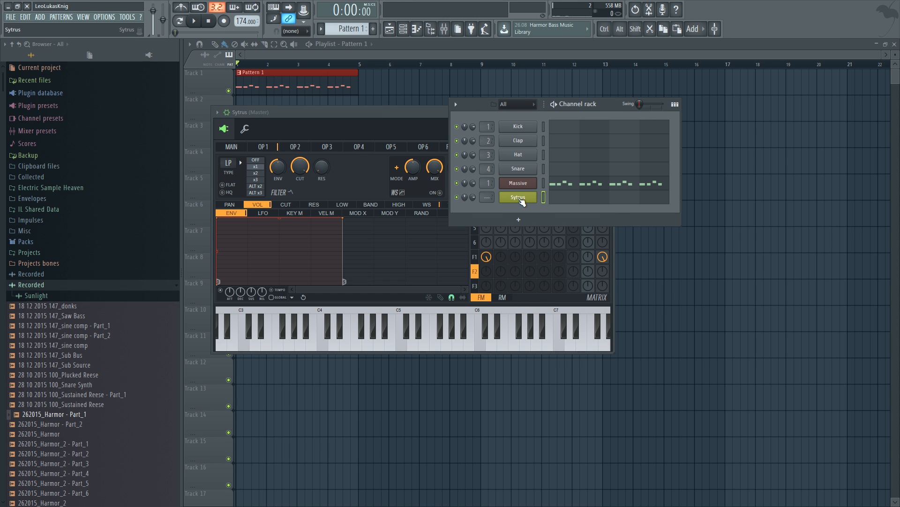
Give the Sytrus channel a red colour and a bass clef icon, and mute the Massive channel.
shift+click(520, 200)
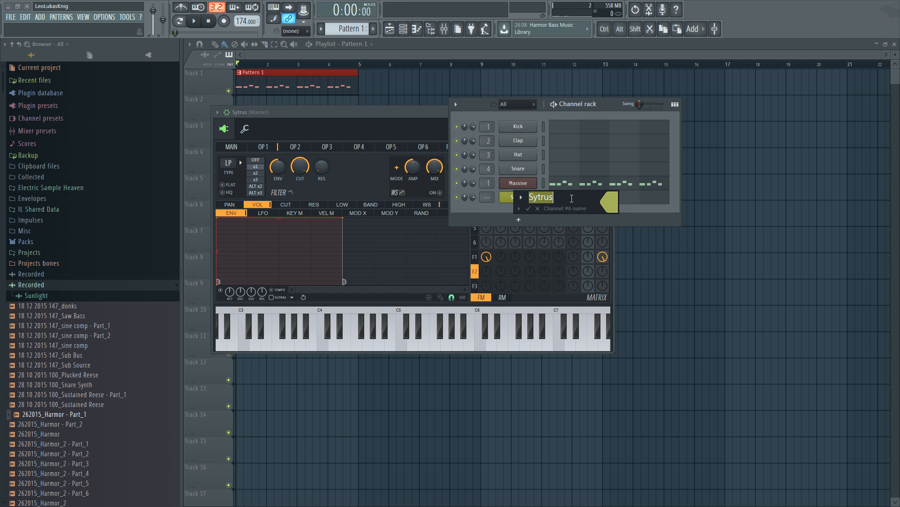
click(612, 204)
click(738, 199)
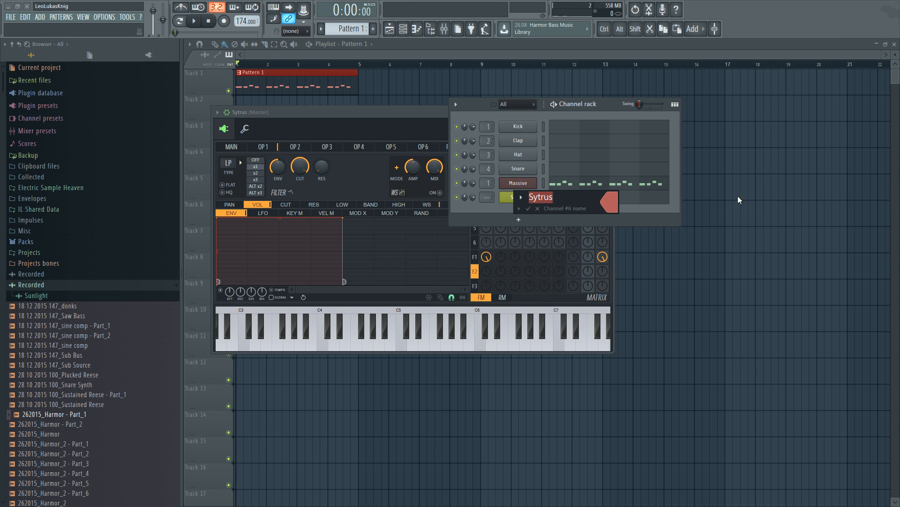
click(522, 197)
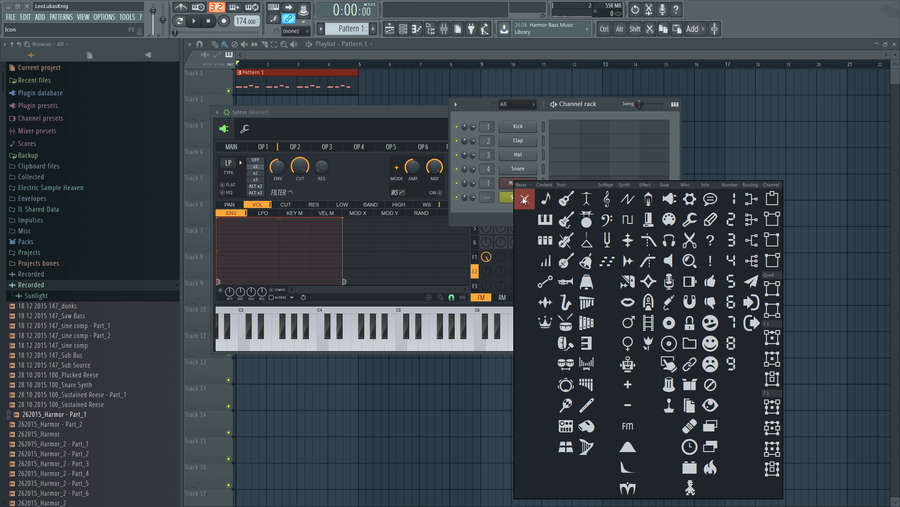
click(606, 218)
click(664, 225)
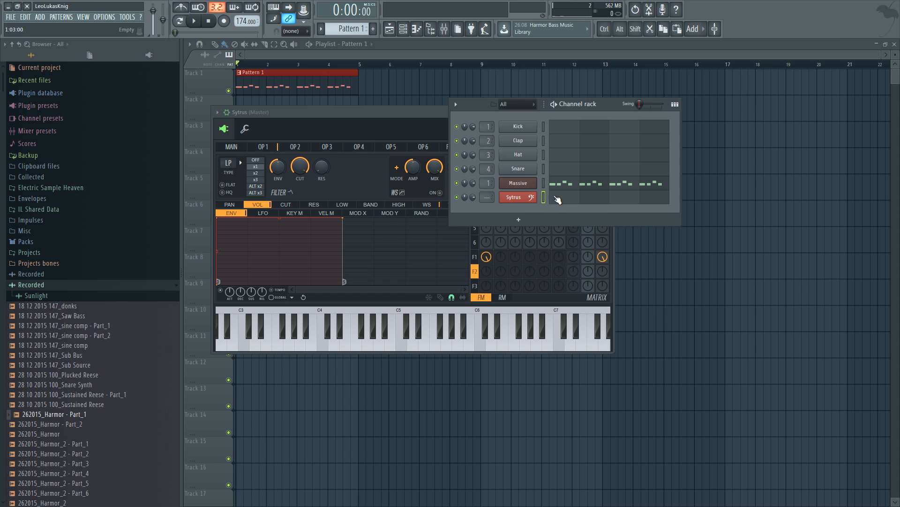
click(458, 183)
Copy the Massive channel's notes into the Sytrus channel and erase them in its piano roll.
click(544, 183)
key(ctrl+c)
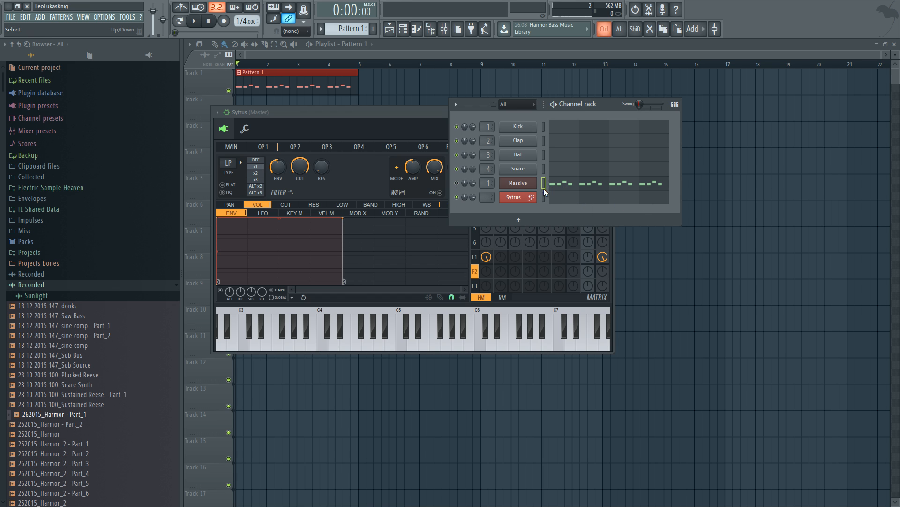
click(544, 198)
key(ctrl+v)
click(559, 201)
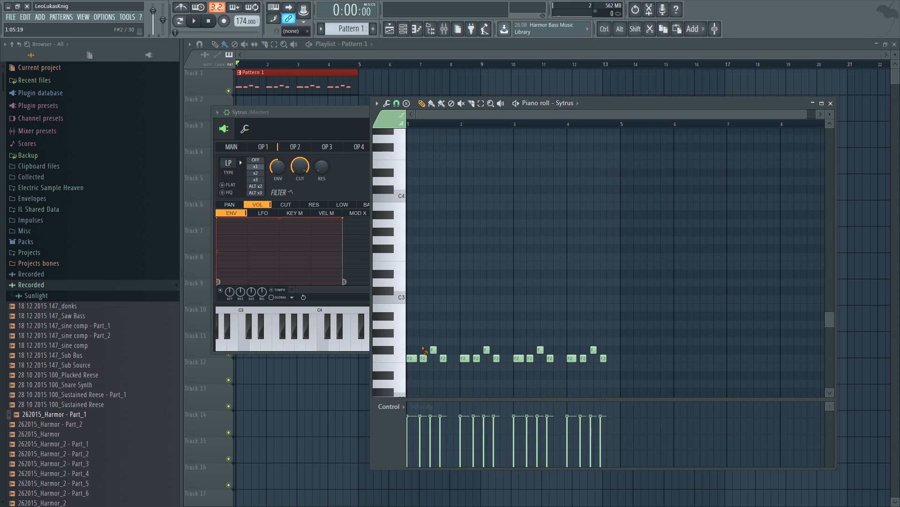
drag(424, 349, 476, 375)
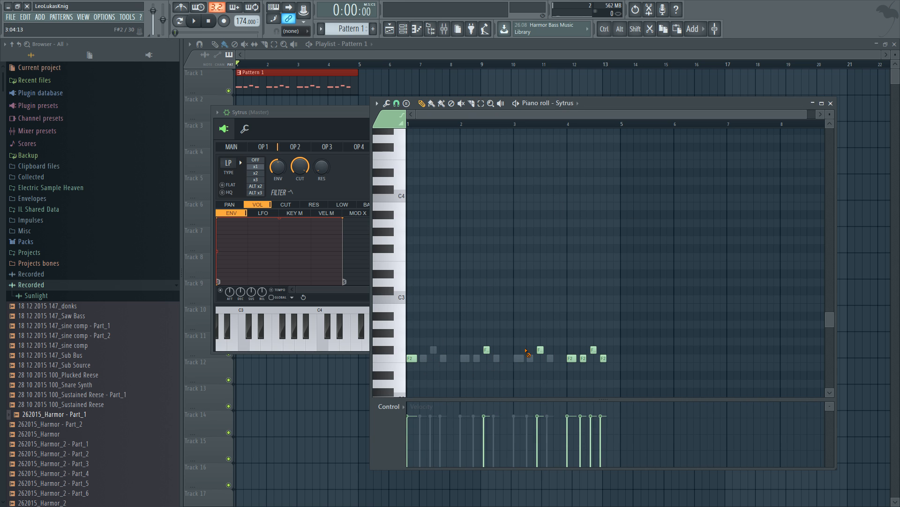
drag(526, 351, 481, 350)
Create an empty Pattern 2 and draw a two-bar F2 note from bar 1 for Sytrus.
key(F4)
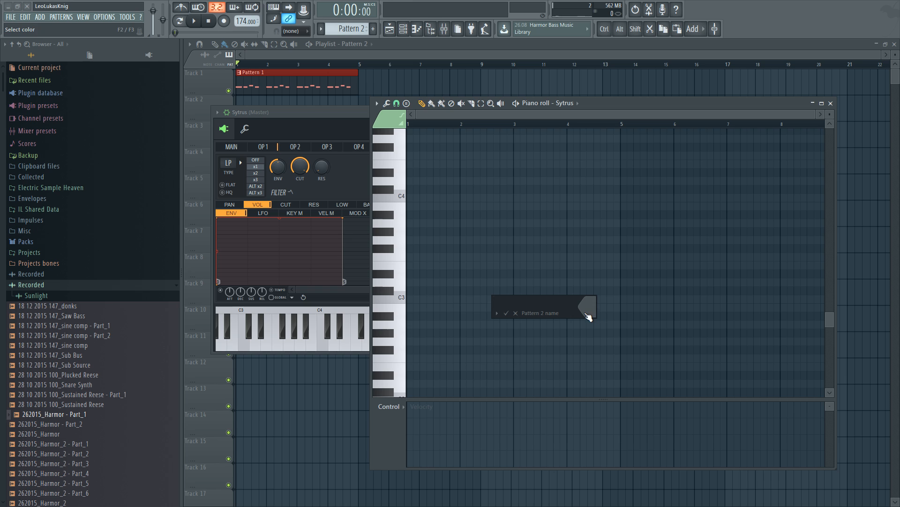
click(516, 312)
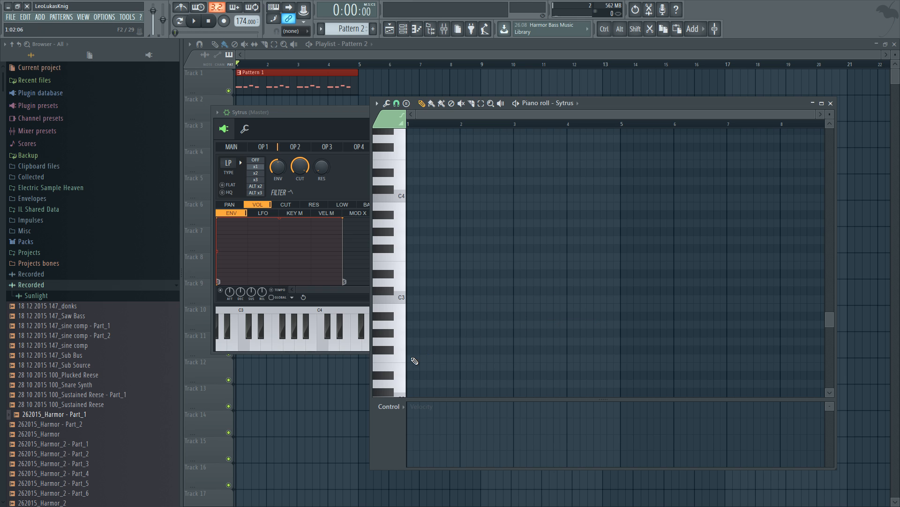
click(410, 359)
drag(413, 360, 512, 359)
Hide Sytrus's wrapper controls, reposition its window and examine the main, operator and Filter 1 pages.
click(237, 147)
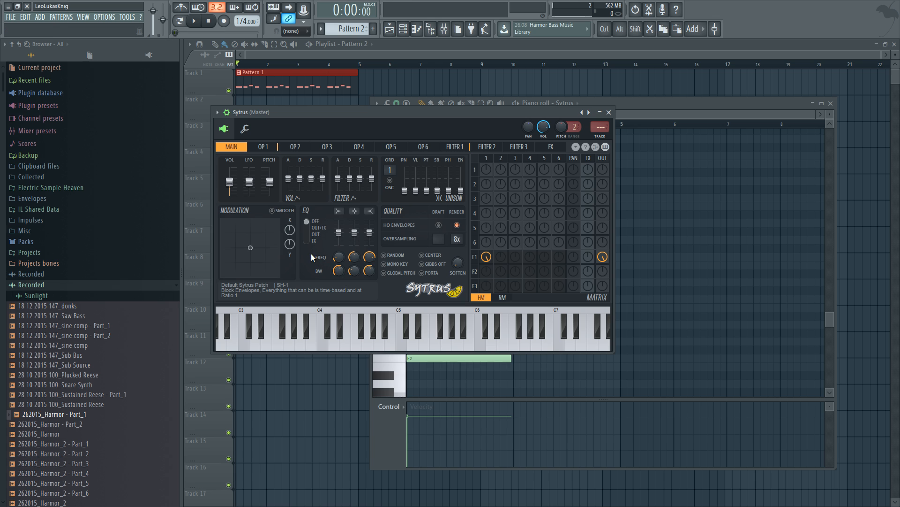
click(217, 112)
drag(292, 114, 350, 131)
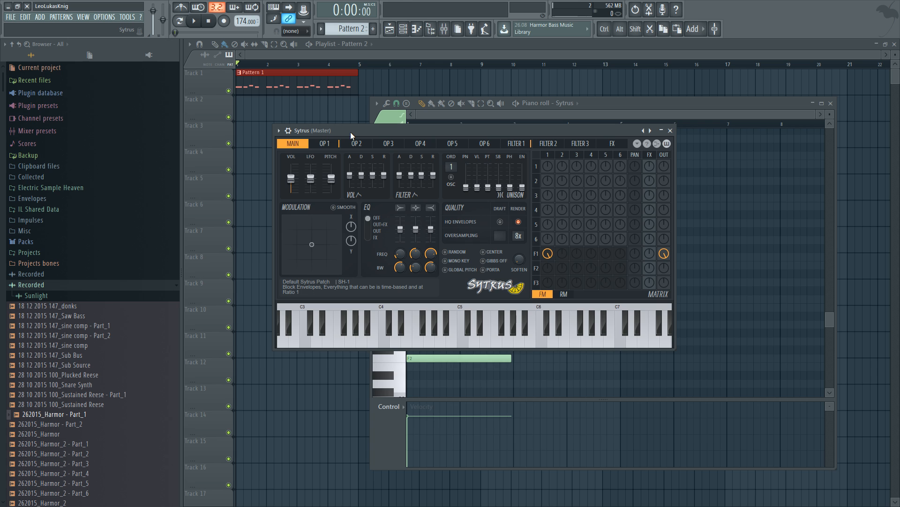
click(324, 144)
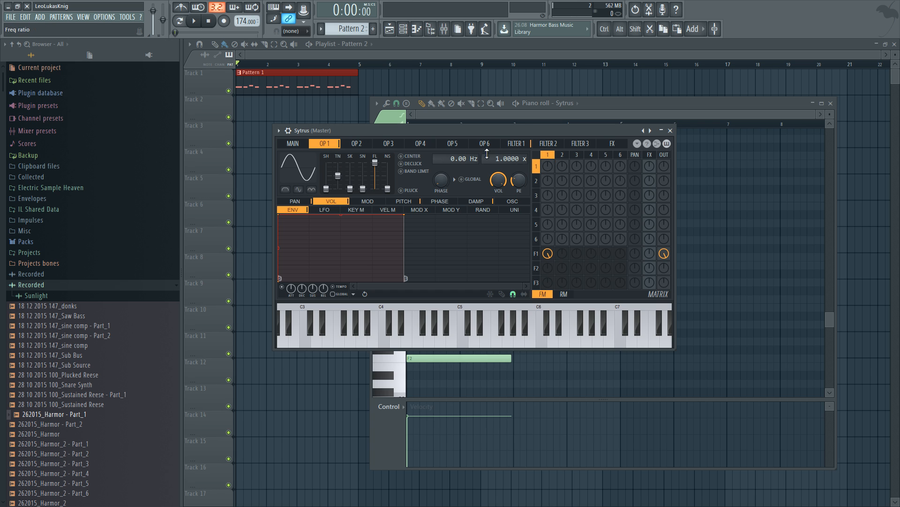
scroll(483, 147, down, 4)
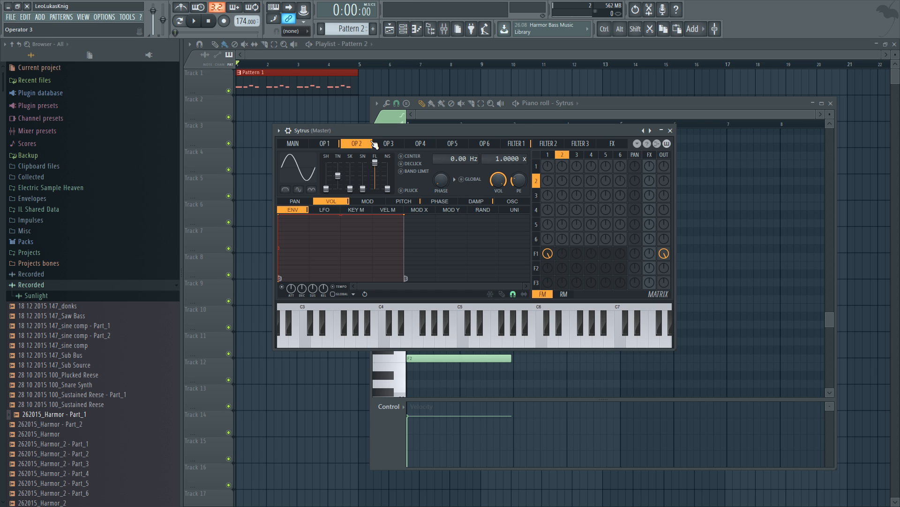
click(490, 145)
click(518, 145)
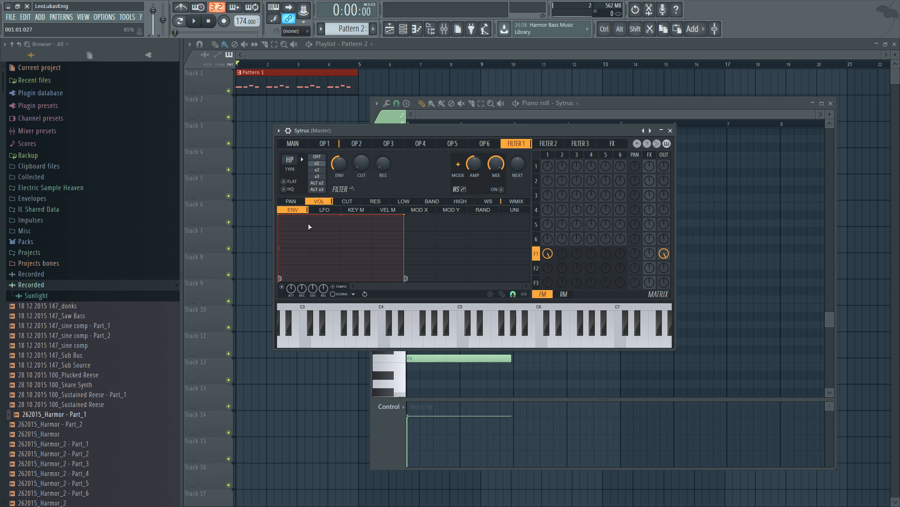
Examine operator 1's pitch and volume envelopes and its oscillator harmonics.
click(324, 143)
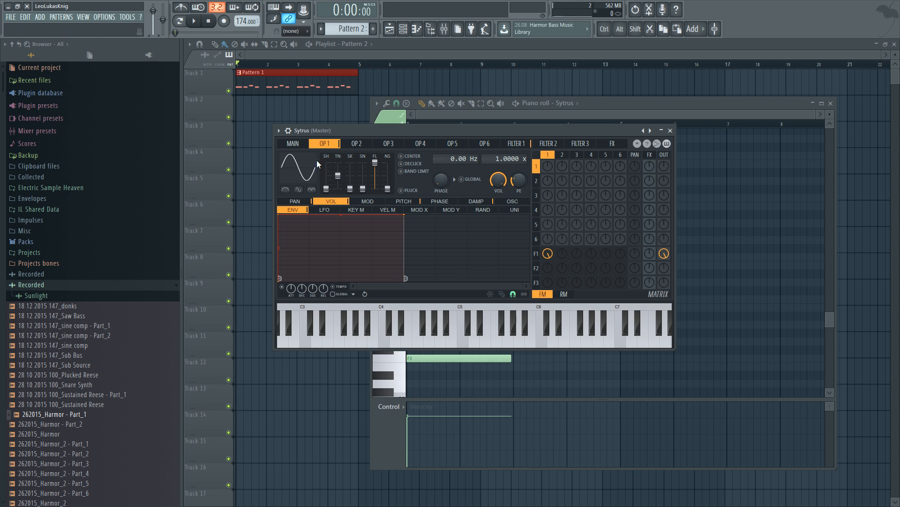
click(403, 201)
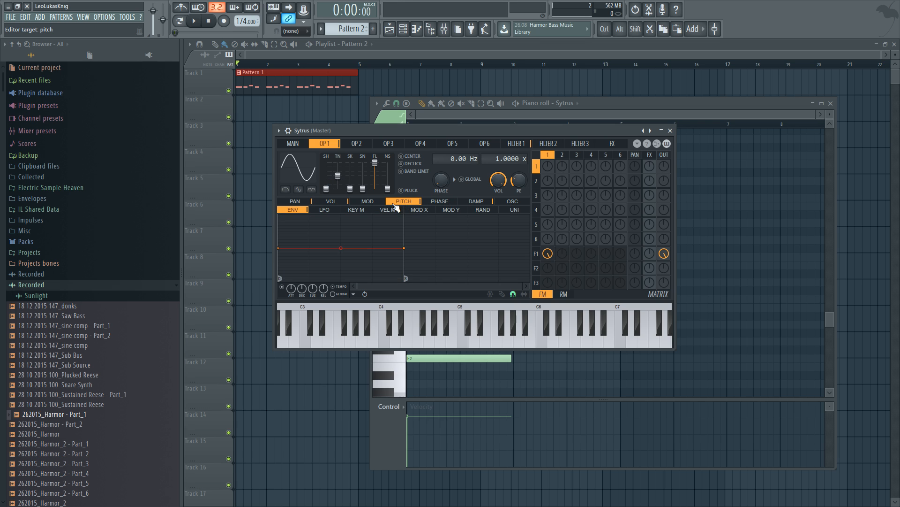
click(332, 201)
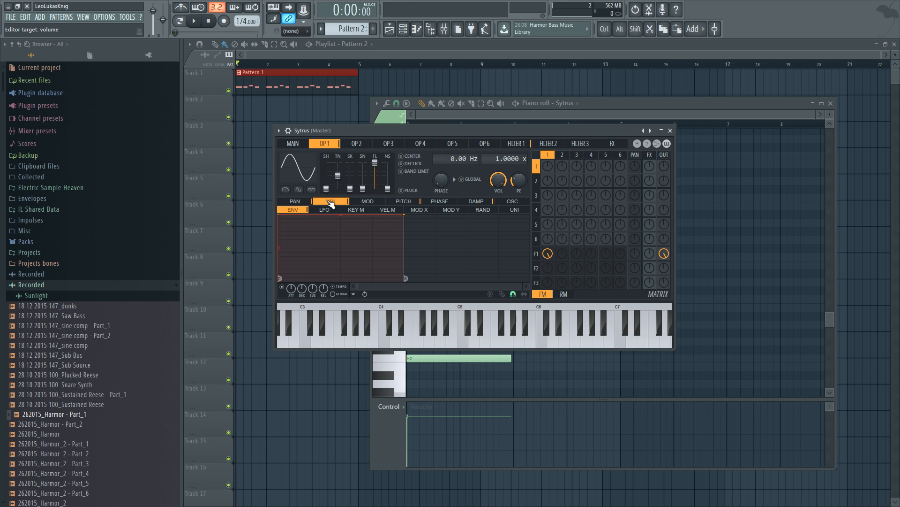
click(513, 201)
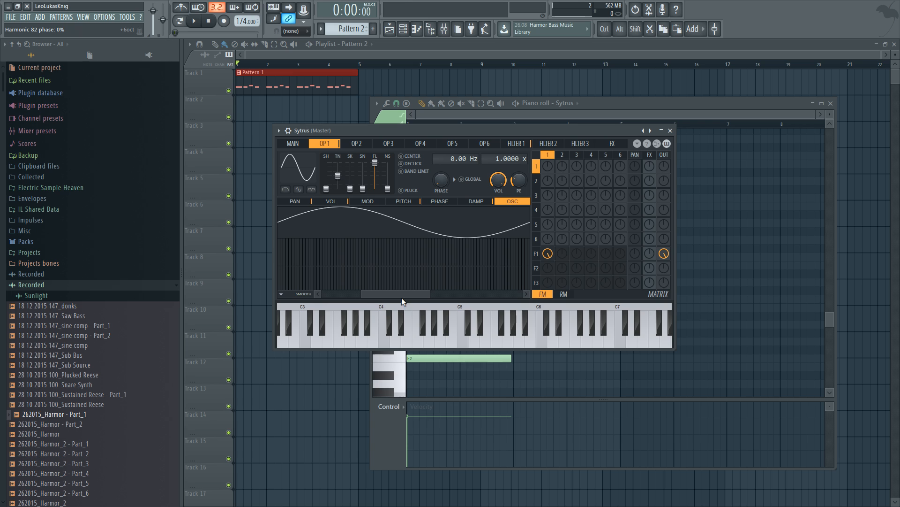
drag(402, 296, 318, 285)
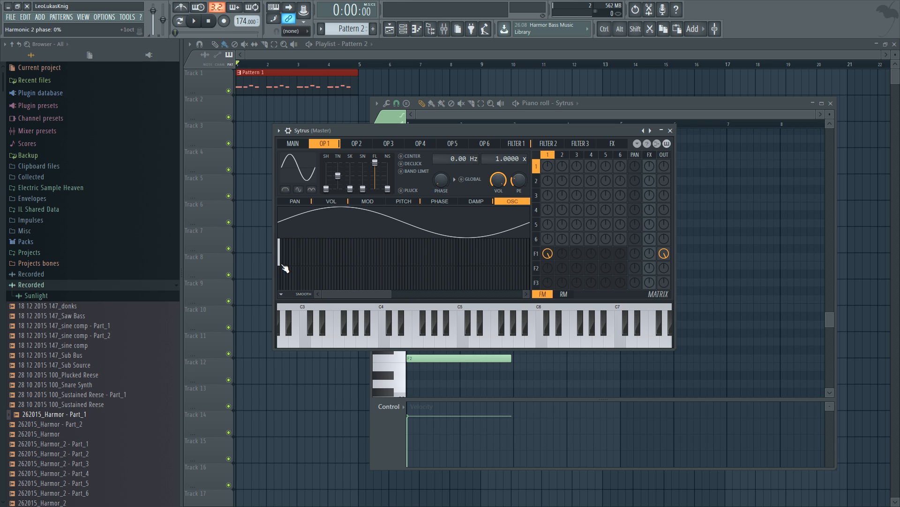
Check operator 2's sine oscillator and route operator 2 into Filter 1 in the matrix.
click(356, 144)
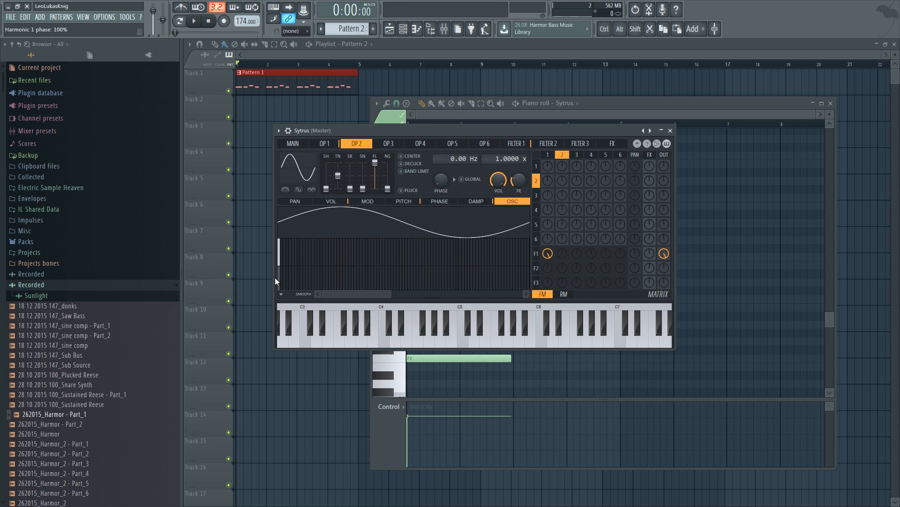
mouse_move(282, 282)
mouse_down()
mouse_move(294, 259)
mouse_move(284, 272)
mouse_up()
drag(562, 255, 561, 245)
click(325, 145)
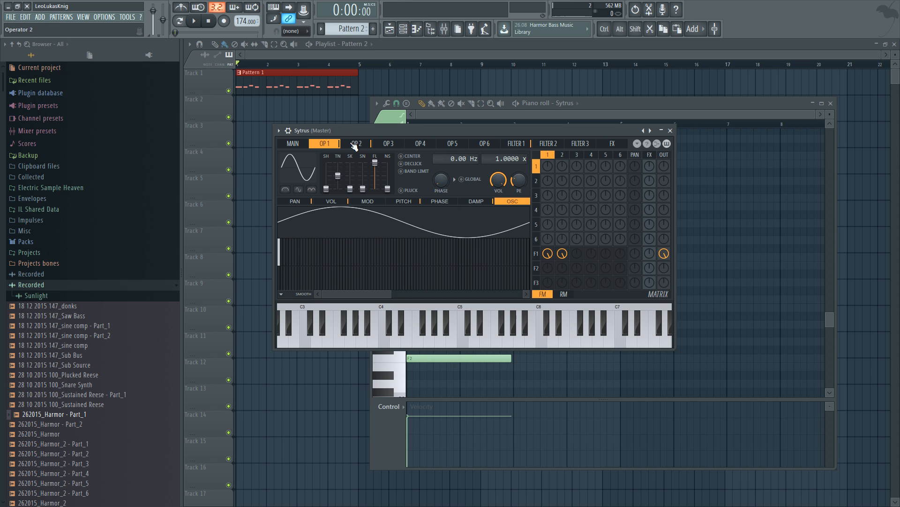
Set operator 3's waveform to Saw and convert the shape to sine harmonics.
click(388, 143)
click(297, 165)
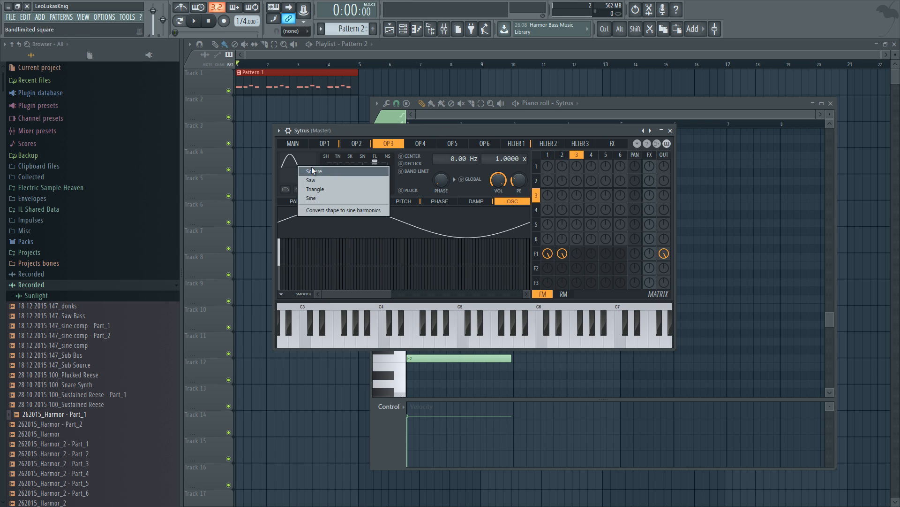
click(340, 182)
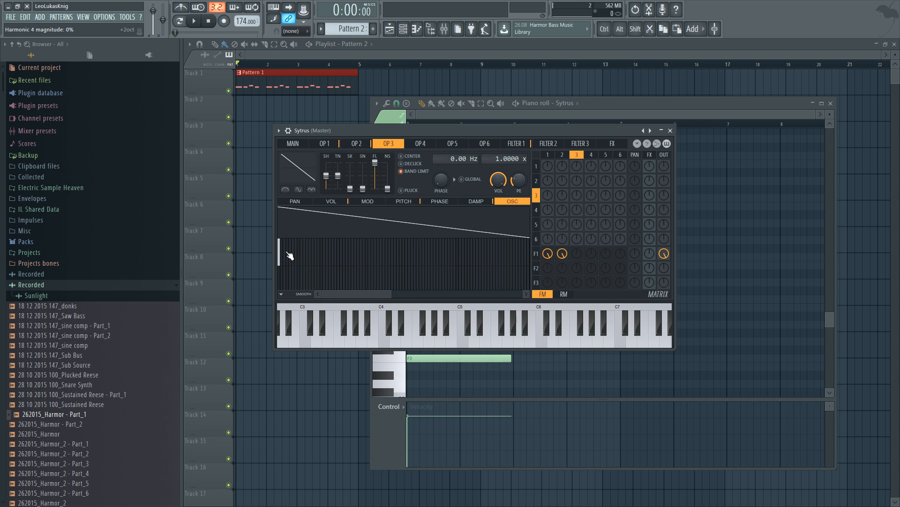
click(288, 161)
click(336, 205)
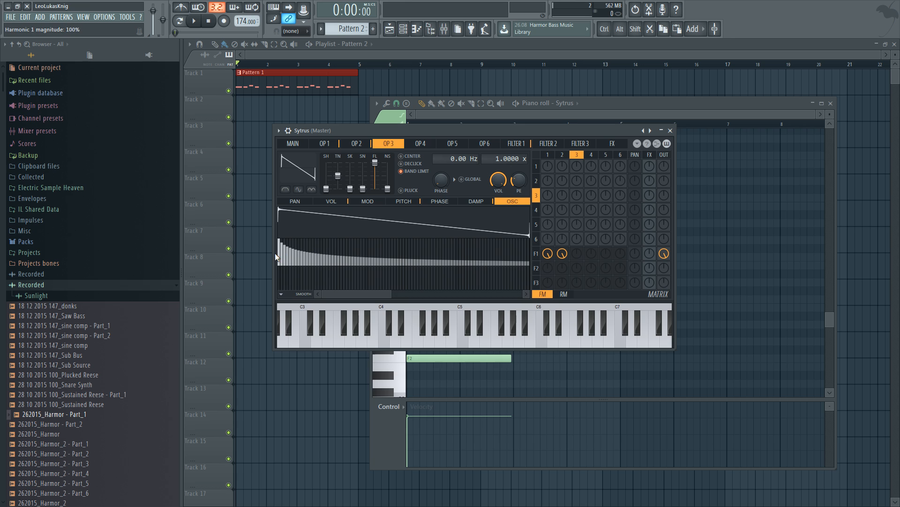
Remove operator 3's first harmonic, reduce the next two, and route the operator into Filter 1, auditioning F2.
drag(275, 252, 286, 284)
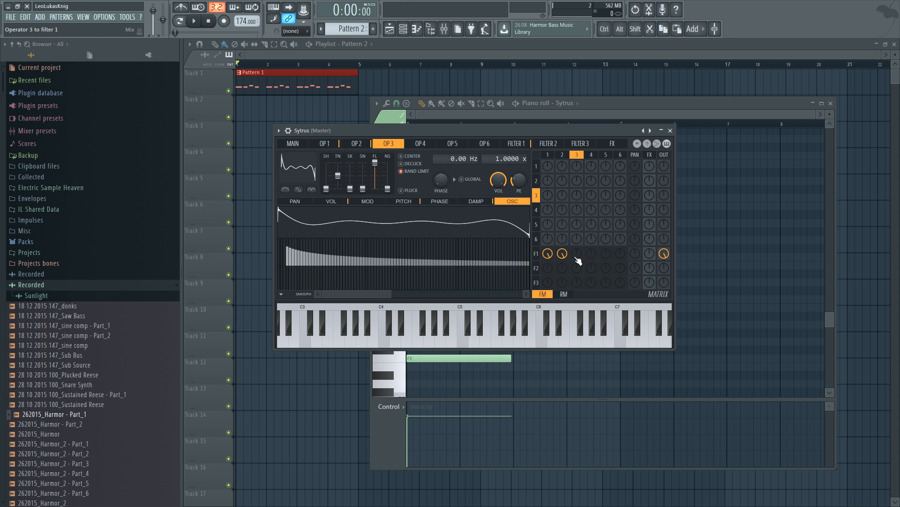
drag(578, 256, 579, 239)
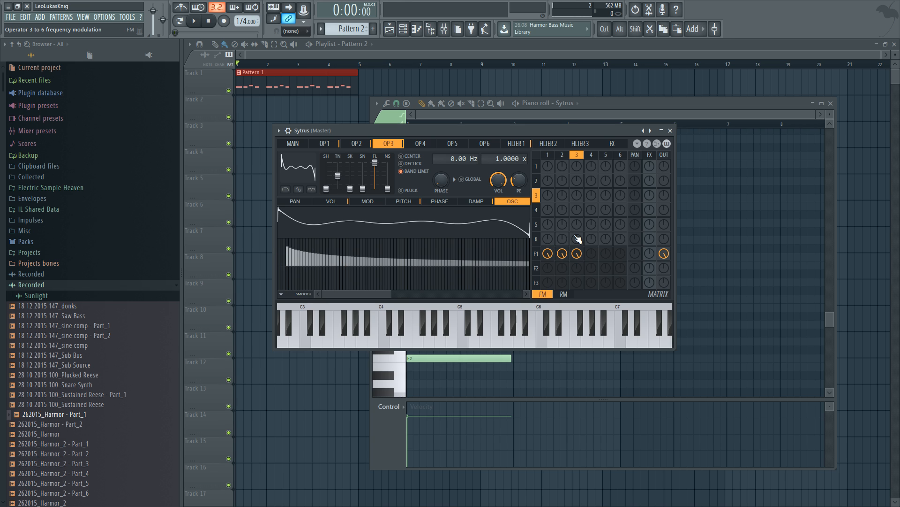
click(285, 248)
mouse_move(287, 251)
mouse_down()
mouse_move(284, 268)
mouse_move(300, 248)
mouse_up()
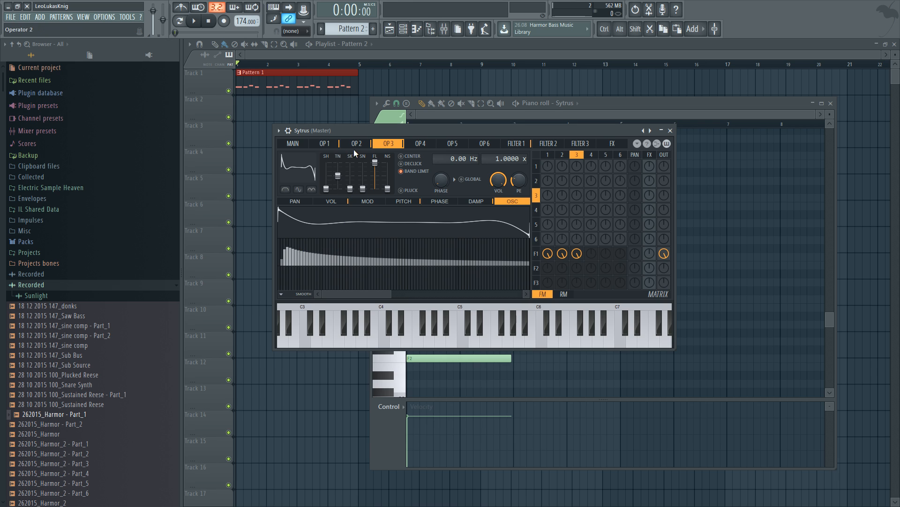
click(402, 356)
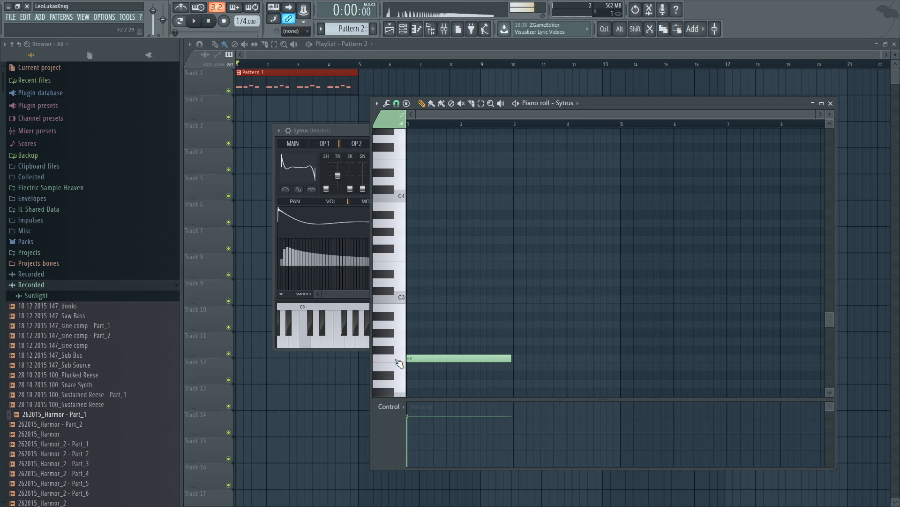
Detune operator 2 to a frequency ratio of 0.9920 and audition the sound on F2.
click(351, 134)
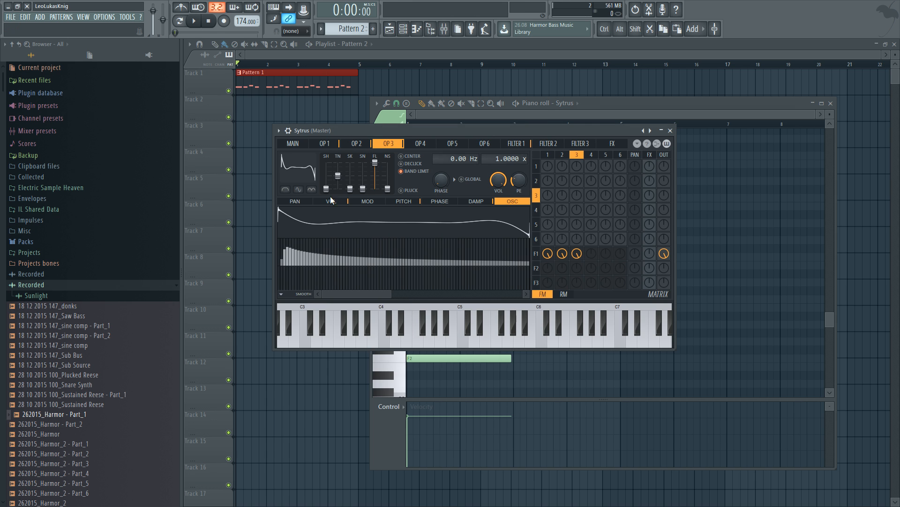
click(359, 144)
click(329, 145)
click(353, 144)
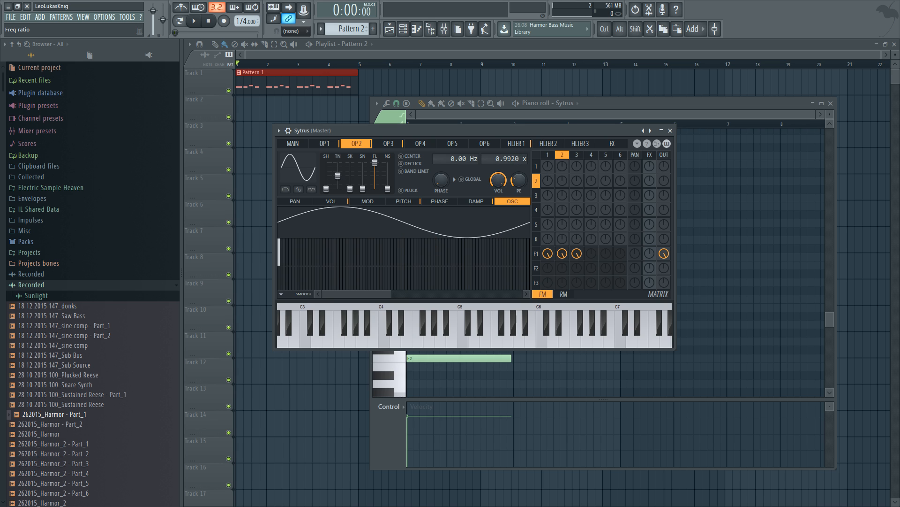
click(325, 144)
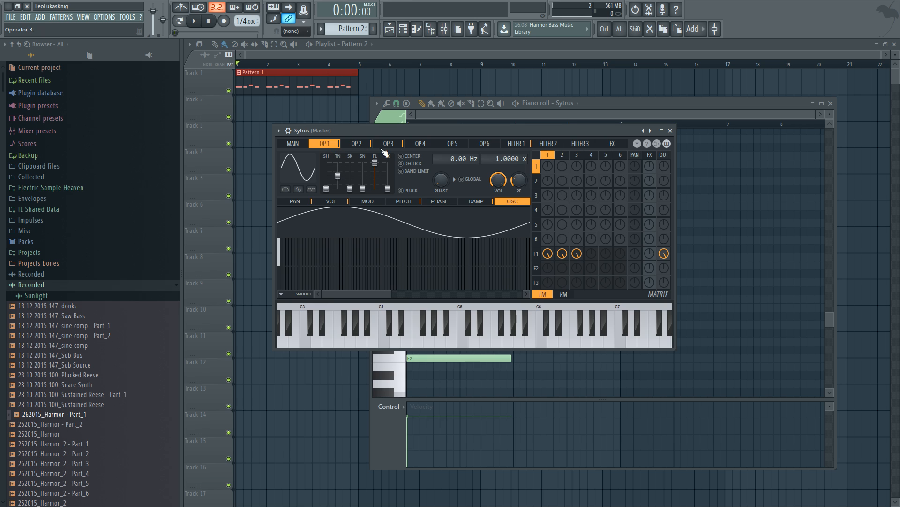
click(402, 360)
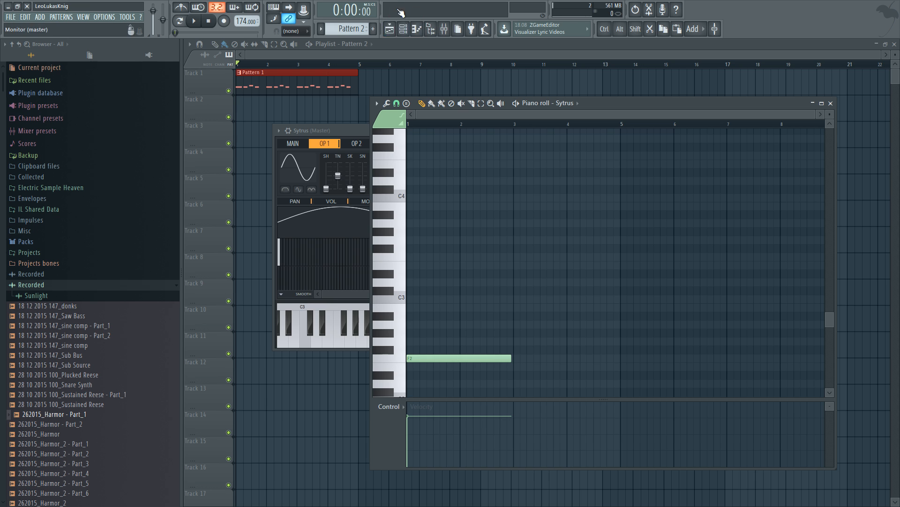
Audition the sustained F2 bass note in Pattern 2.
key(space)
key(space)
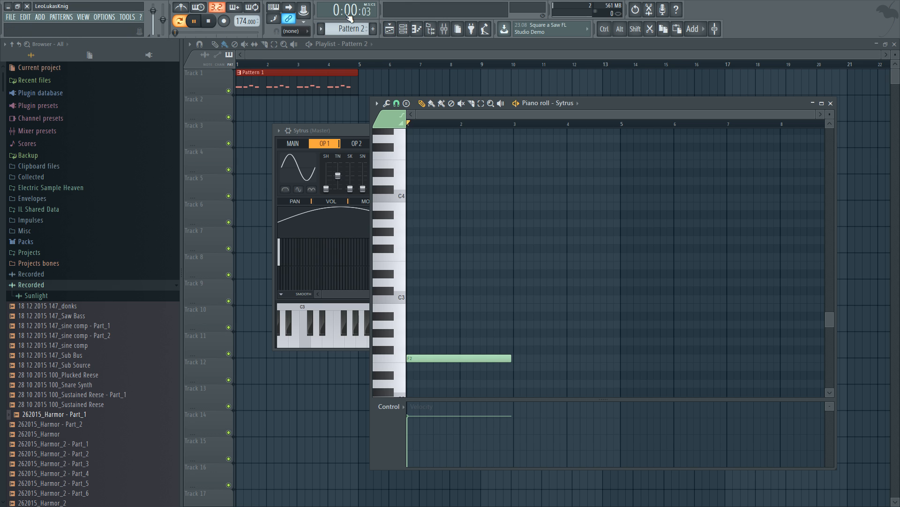
key(space)
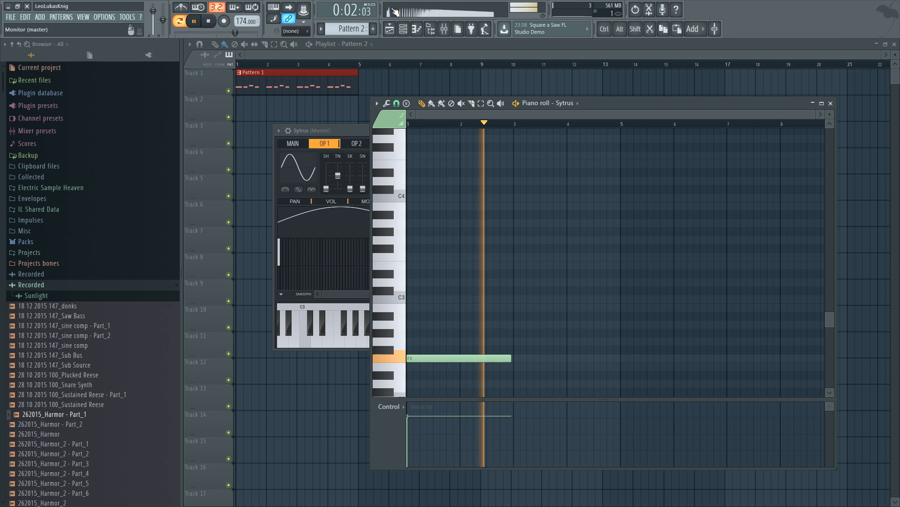
key(space)
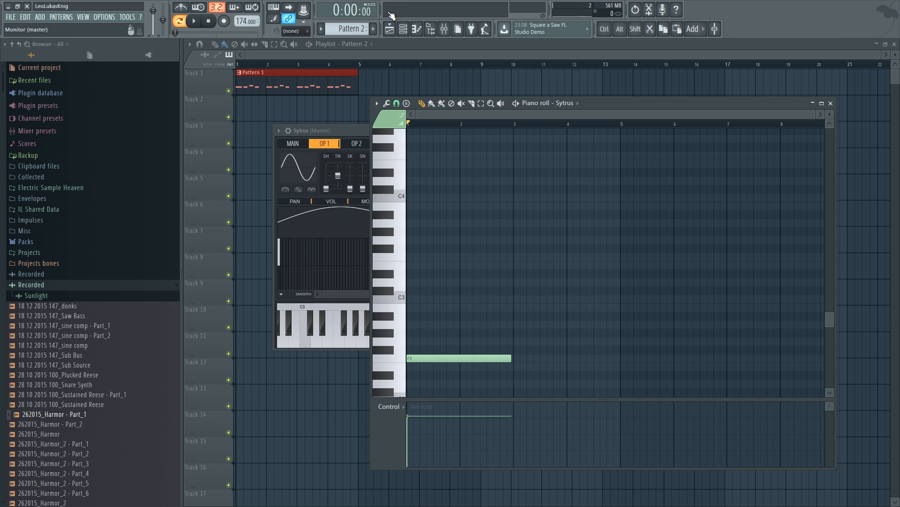
Enable Filter 1's waveshaper, add a curve point at 0.25 with level 0.81, round the rise leading up to it, and audition it.
click(351, 131)
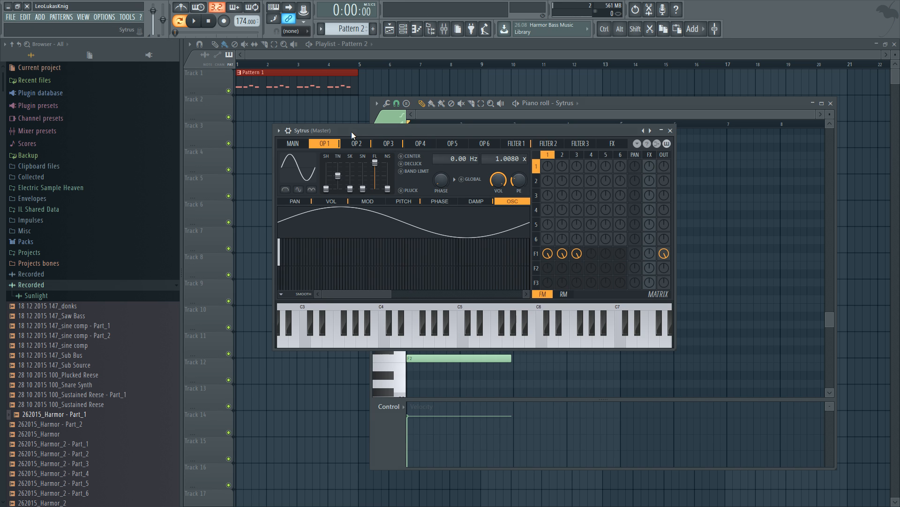
click(516, 143)
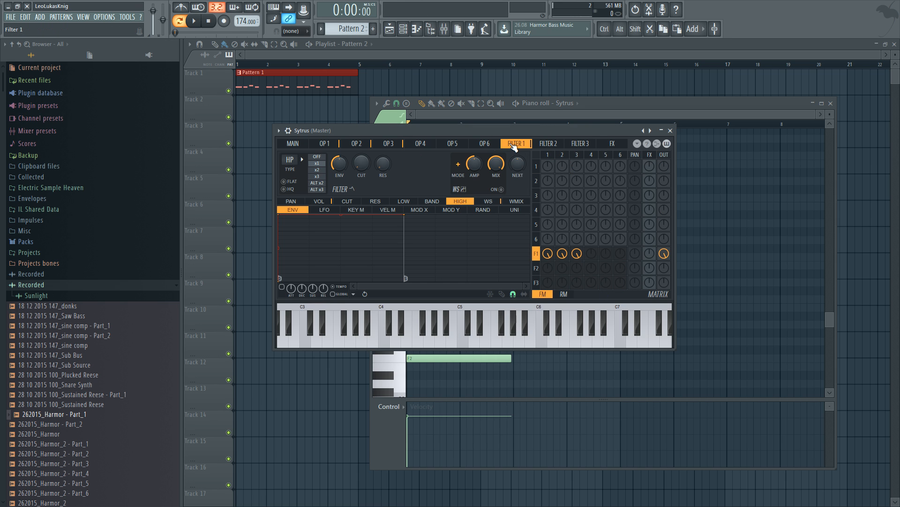
click(501, 189)
click(488, 201)
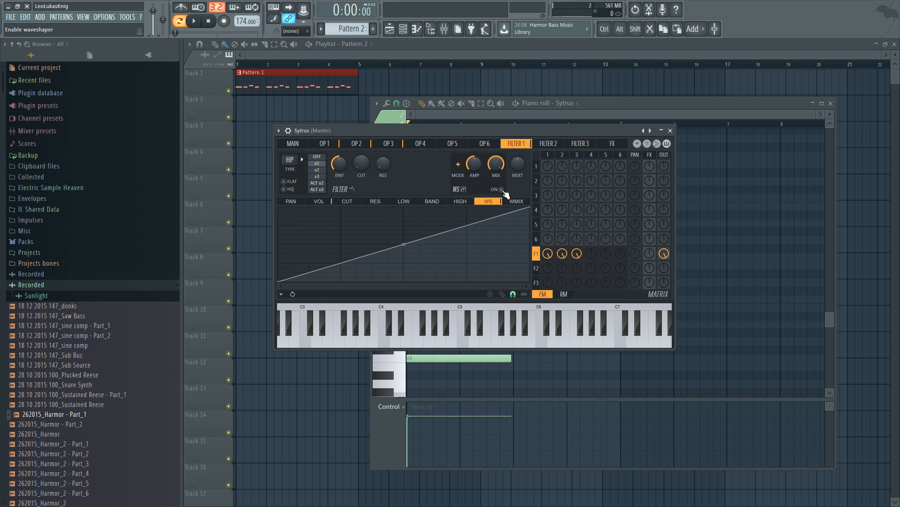
drag(346, 259, 340, 220)
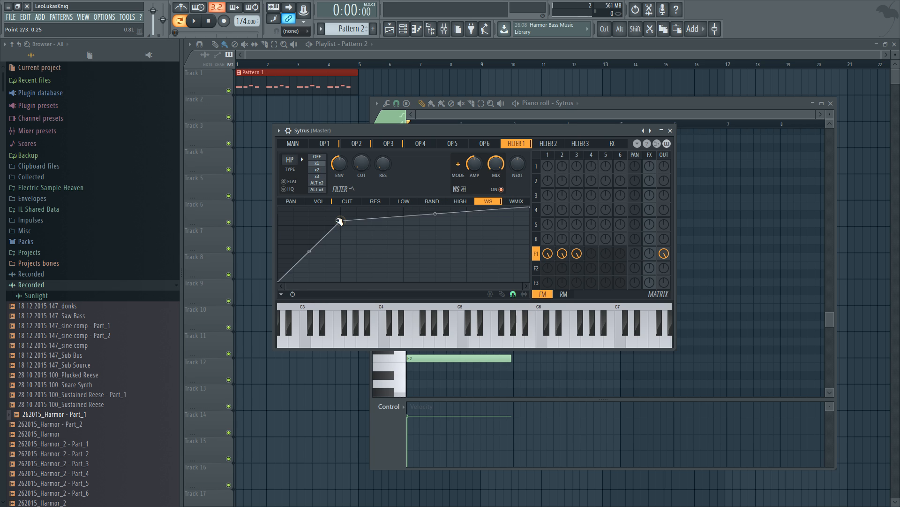
drag(310, 250, 309, 231)
key(space)
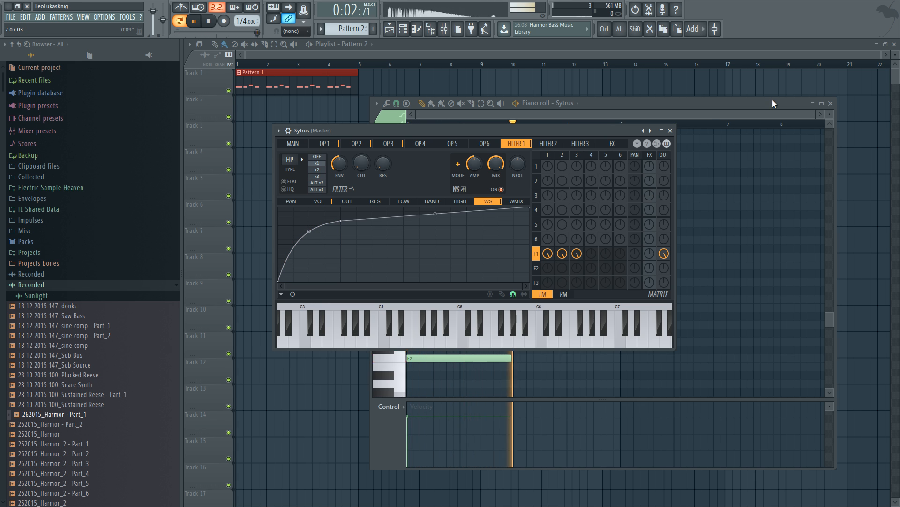
Audition the waveshaped bass with its note raised an octave to F3 and moved back to F2.
click(711, 112)
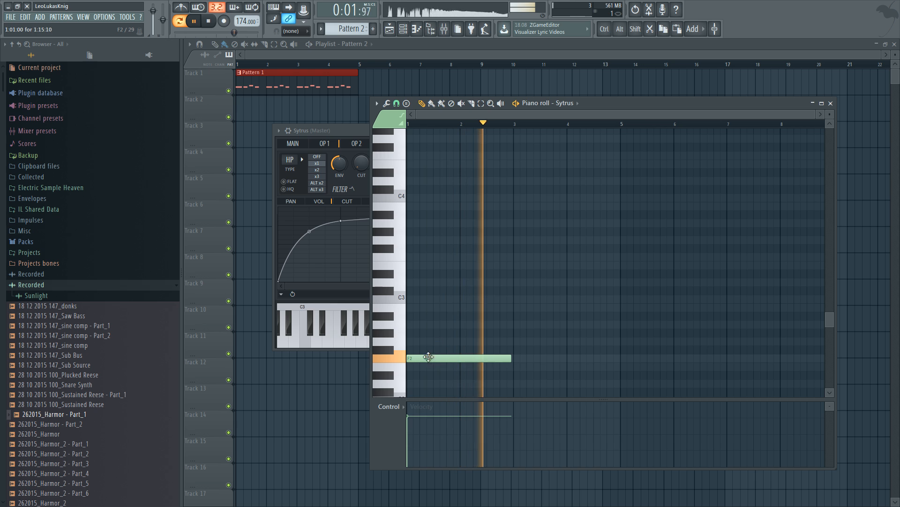
drag(415, 358, 413, 257)
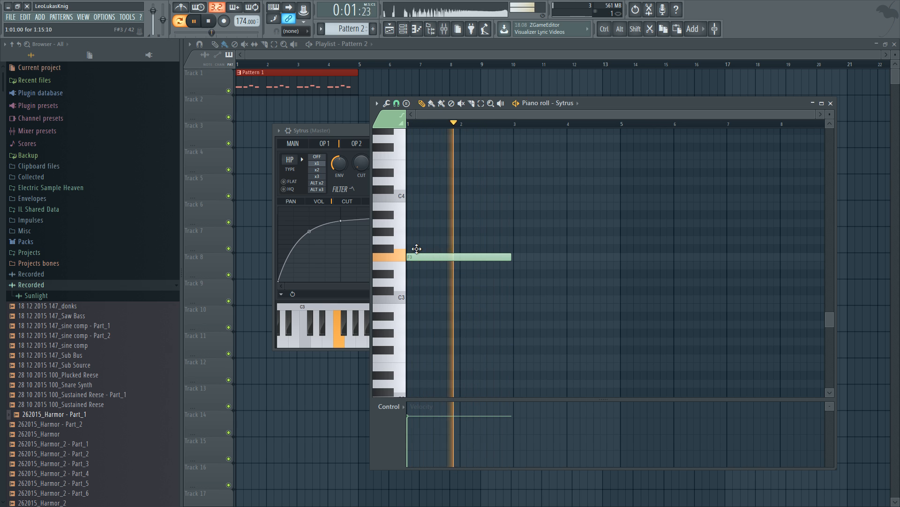
drag(416, 257, 407, 358)
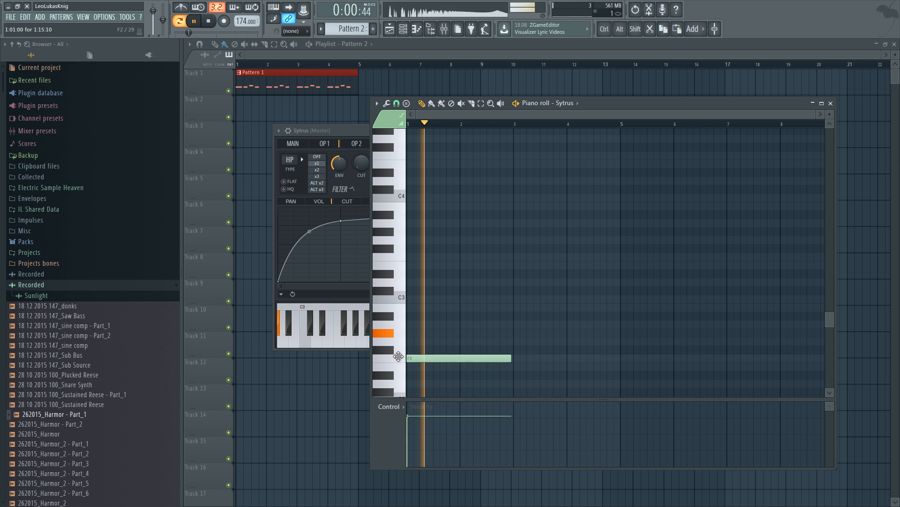
key(space)
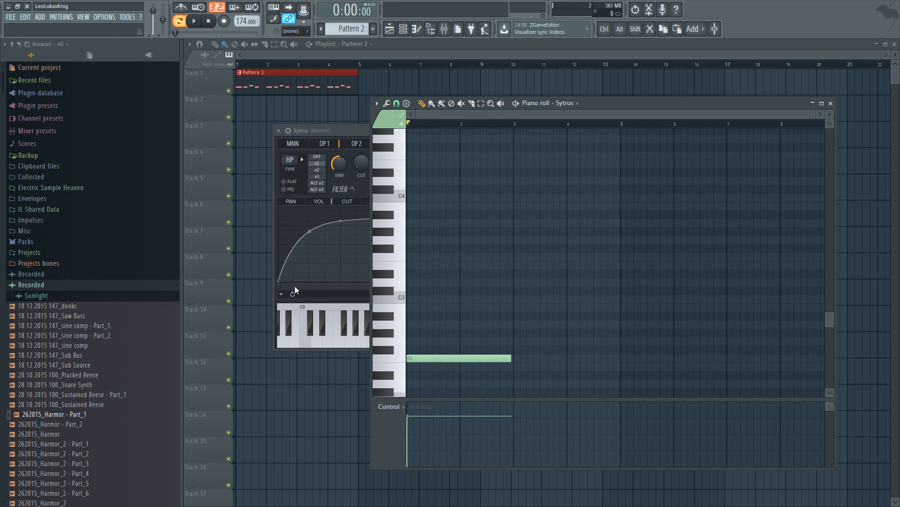
Widen the detune by setting operator 1's frequency ratio to 1.0190 and operator 2's to 0.9120, and play the pattern.
click(352, 133)
click(325, 145)
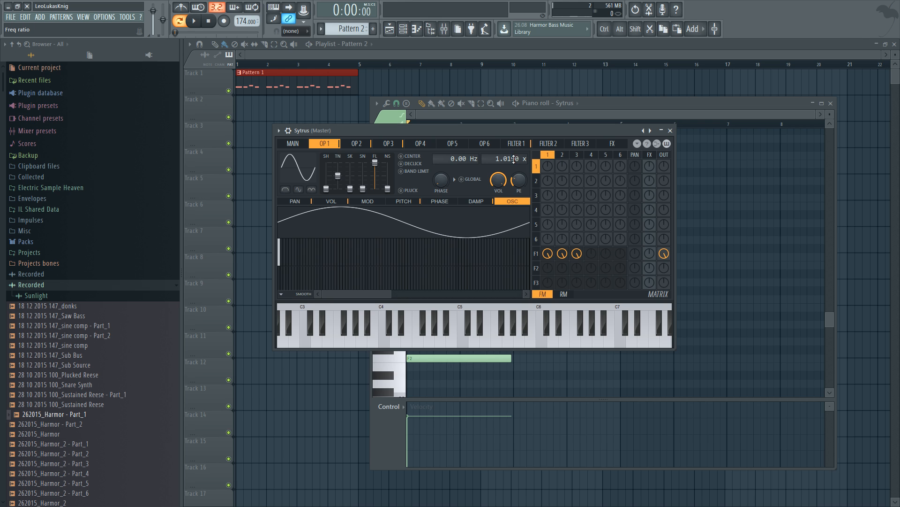
click(356, 144)
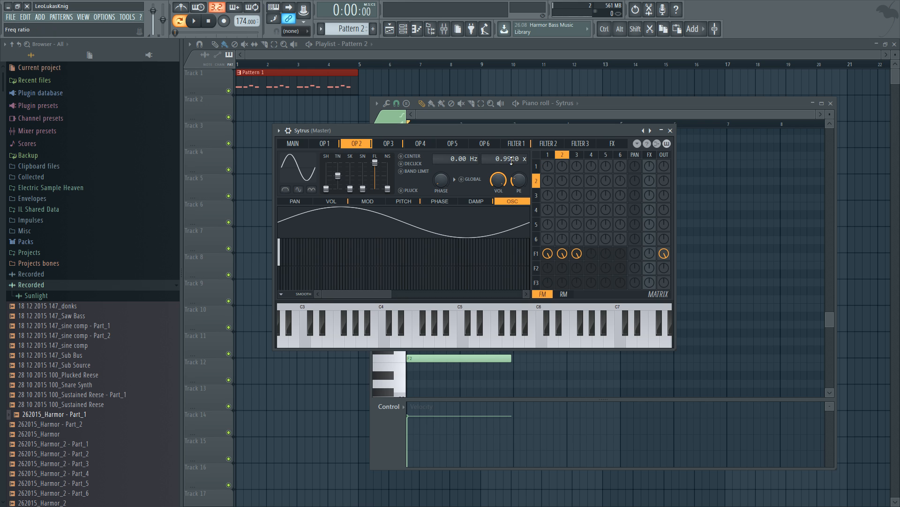
key(space)
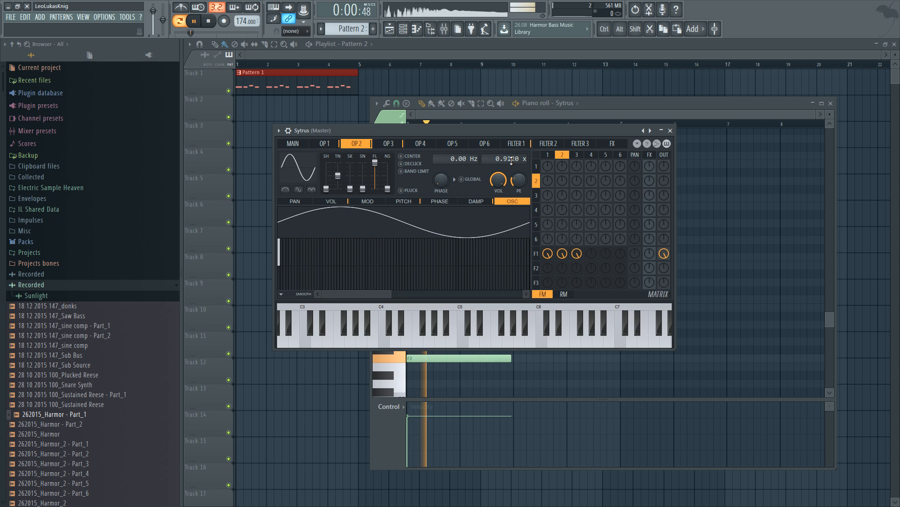
Add short slide notes on F3 in bar 1 and G#2 in bar 2 over the sustained F2 note.
click(584, 113)
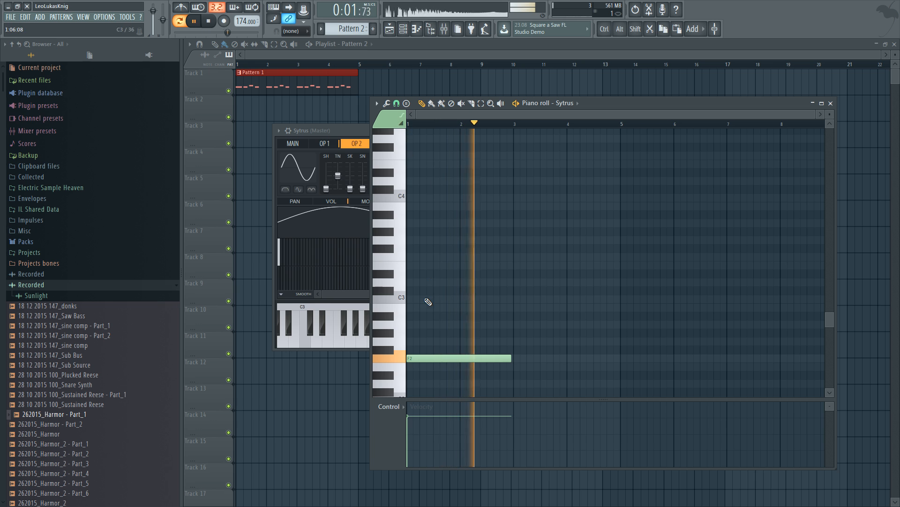
drag(427, 249, 441, 257)
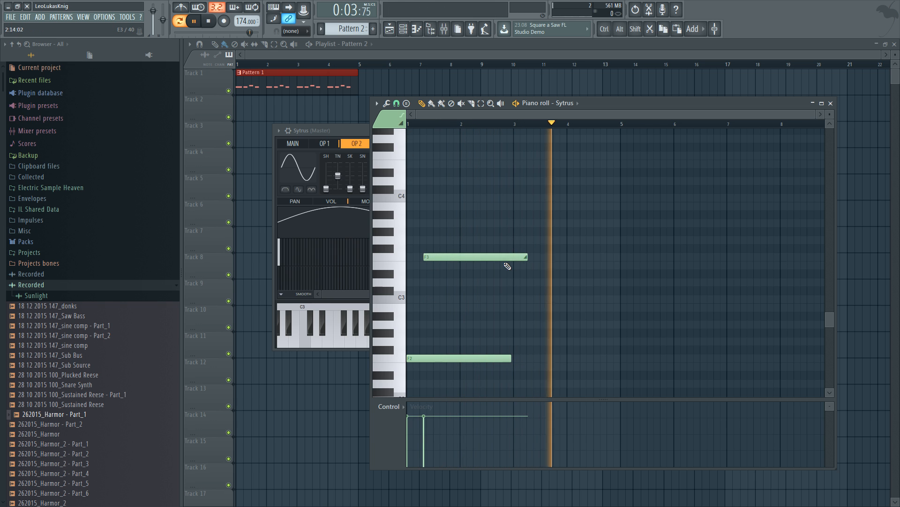
mouse_move(527, 257)
mouse_down()
mouse_move(437, 257)
mouse_move(467, 272)
mouse_move(468, 337)
mouse_up()
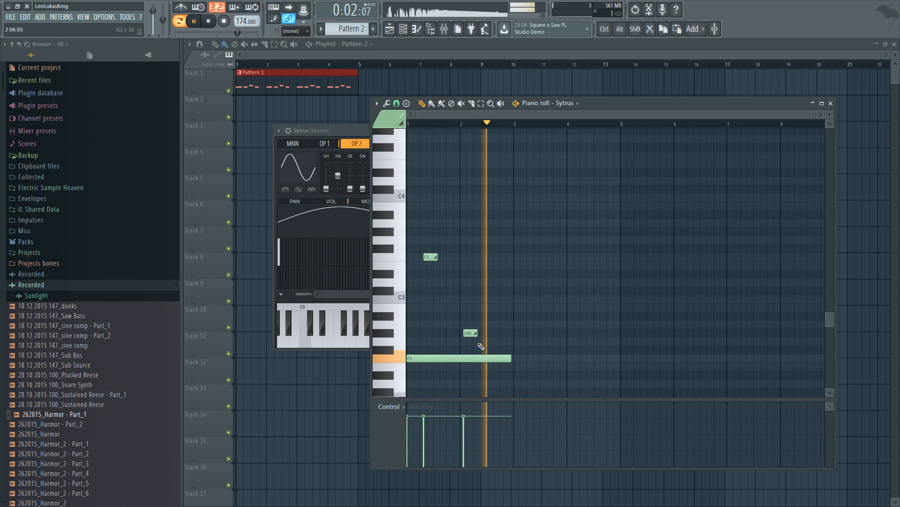
key(space)
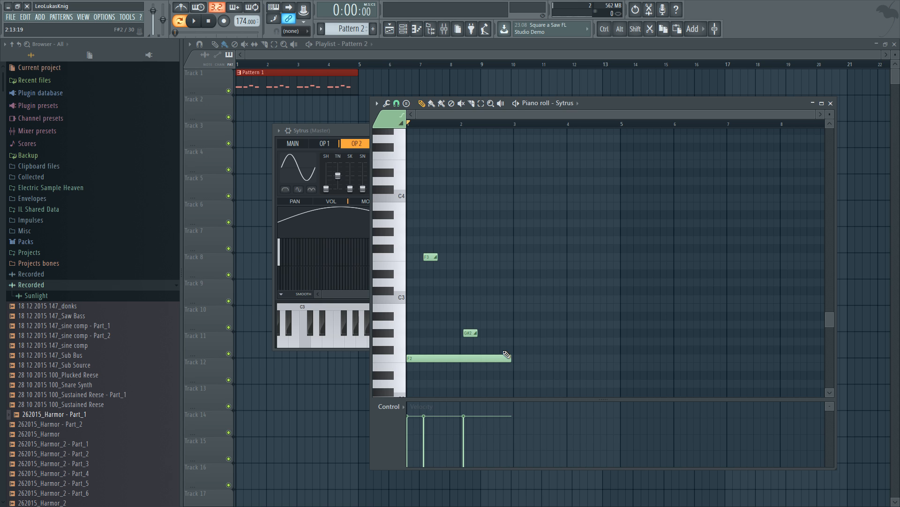
Move the piano roll away from Sytrus and review the oscillator settings of operators 2, 3 and 1.
click(364, 294)
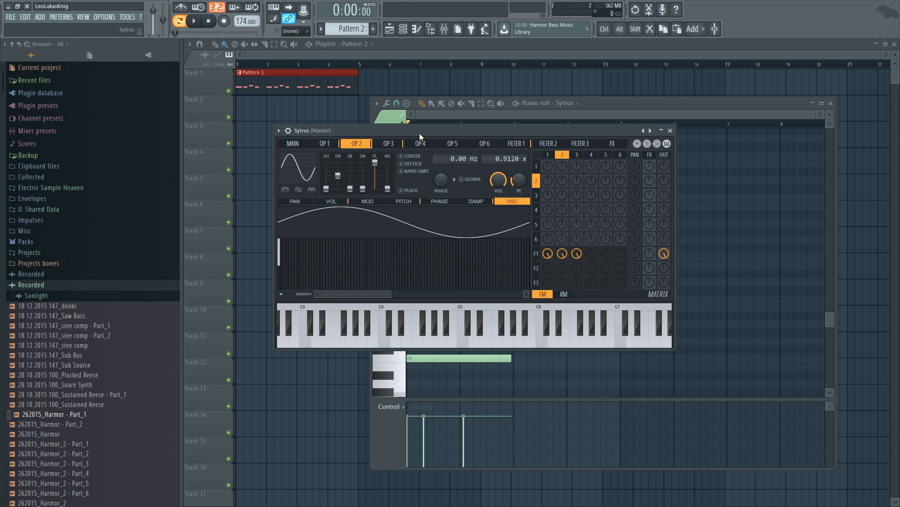
drag(620, 104, 654, 75)
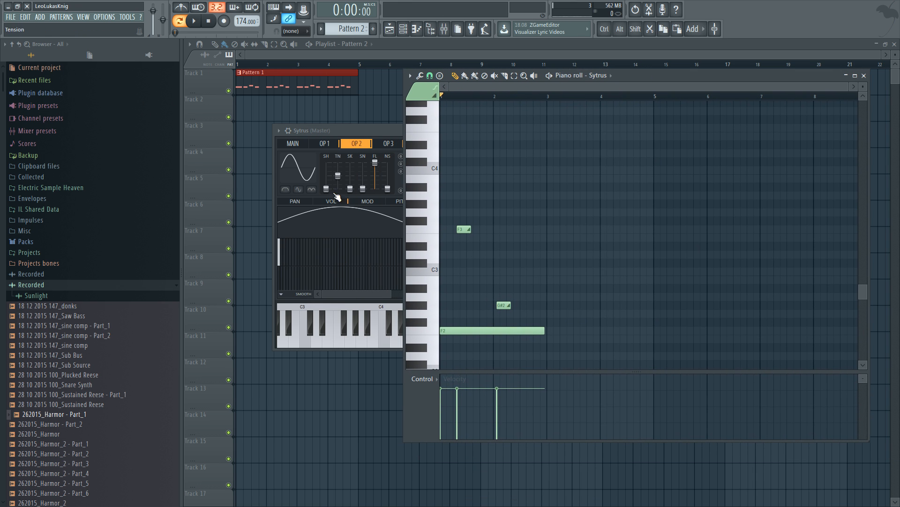
click(323, 290)
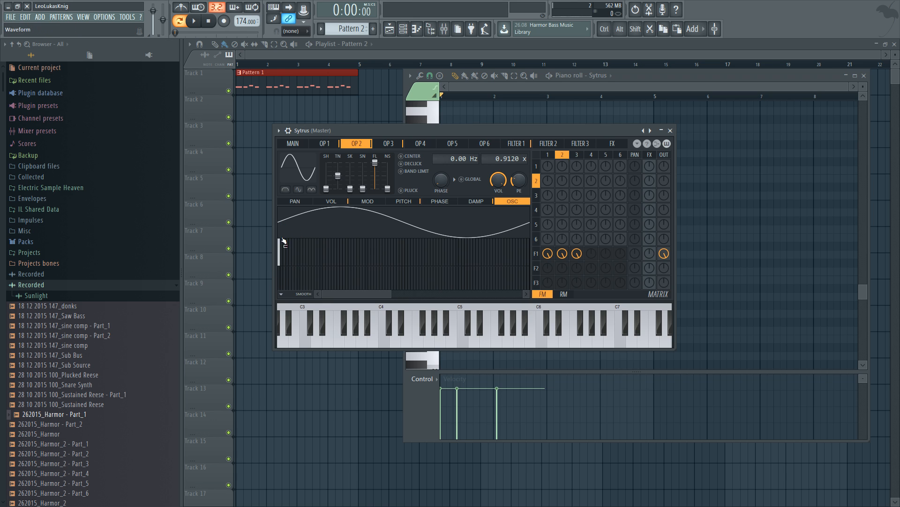
mouse_move(288, 266)
mouse_down()
mouse_move(285, 254)
mouse_move(291, 280)
mouse_move(288, 272)
mouse_move(304, 265)
mouse_up()
drag(360, 292, 323, 291)
click(577, 156)
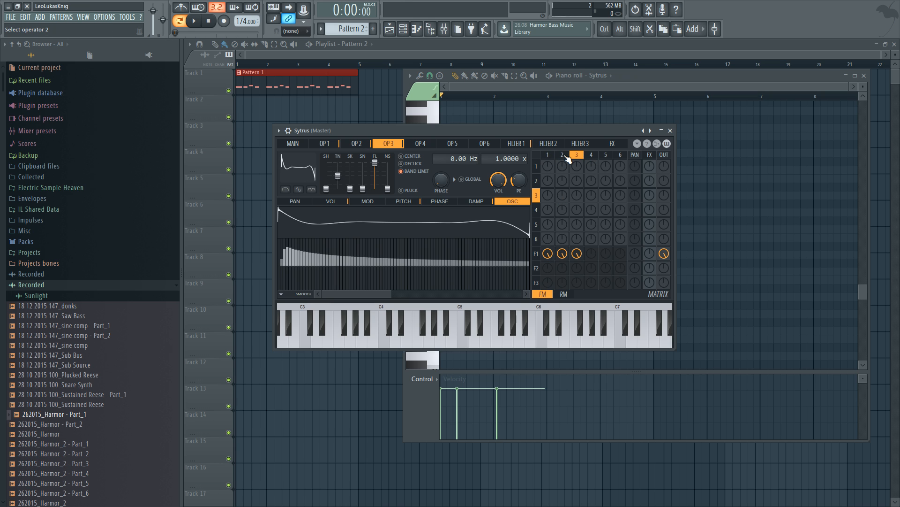
click(565, 156)
click(546, 156)
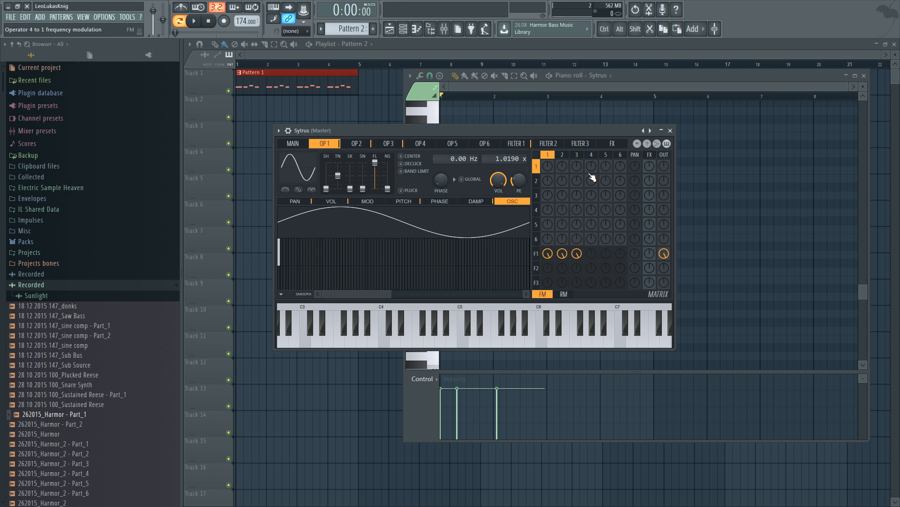
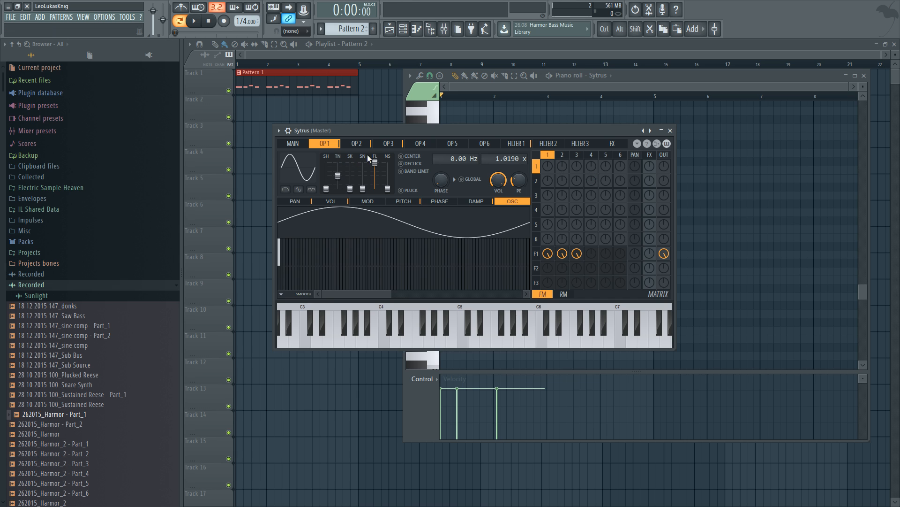
Redraw operator 3's harmonic levels into an uneven, wavy series of peaks and dips, and audition the sound.
click(389, 143)
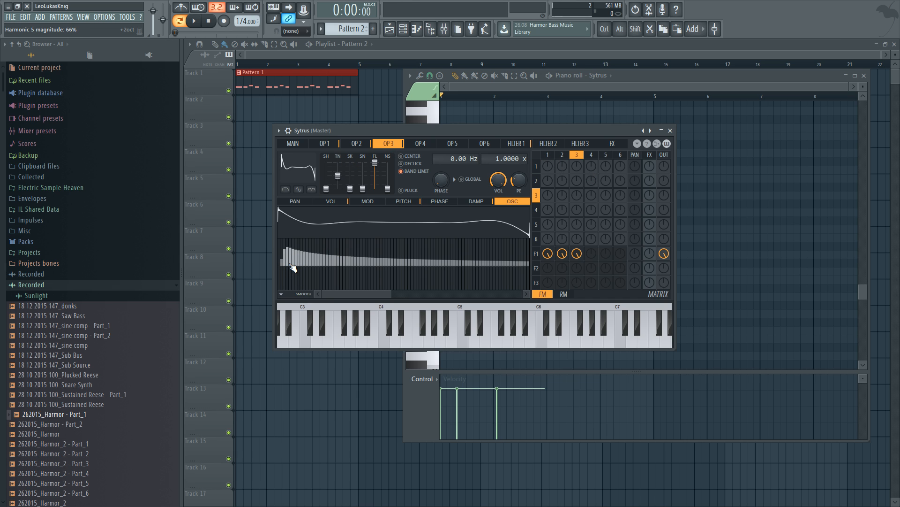
drag(291, 262, 513, 266)
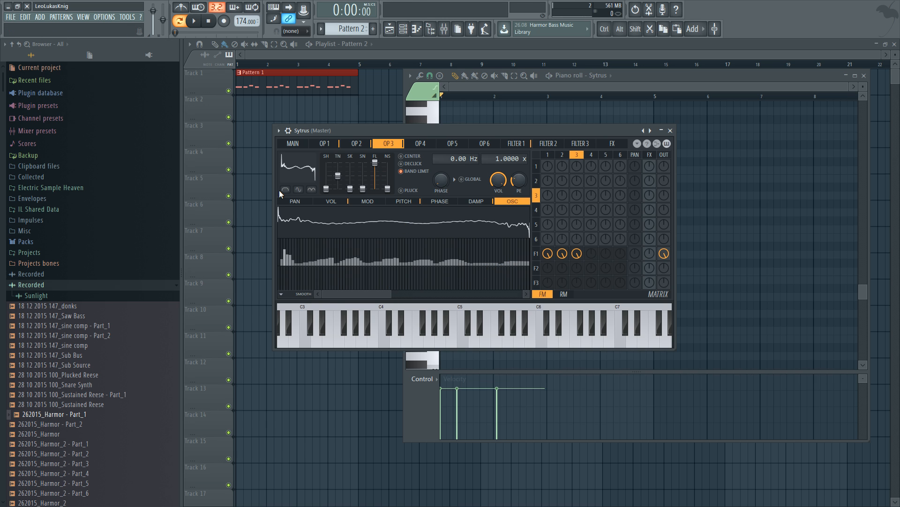
key(space)
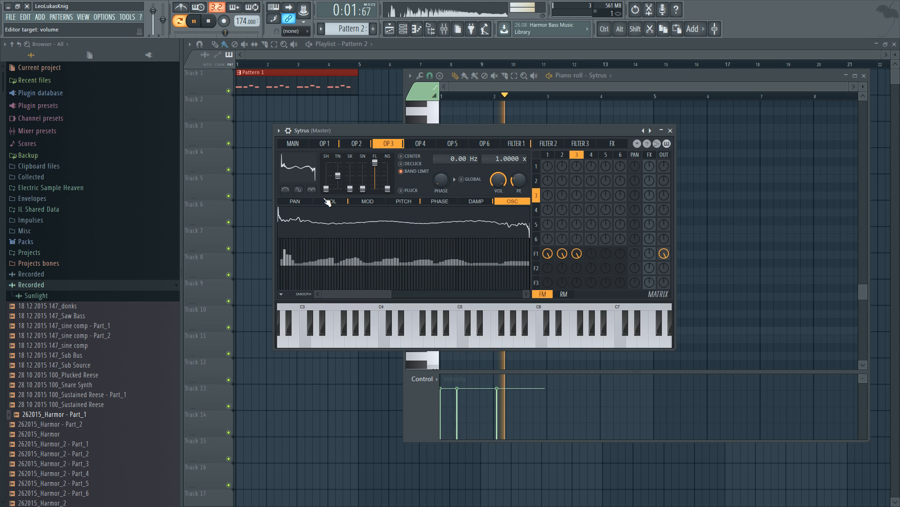
key(space)
Randomize the phases of operator 3's harmonics and audition the bass.
click(281, 294)
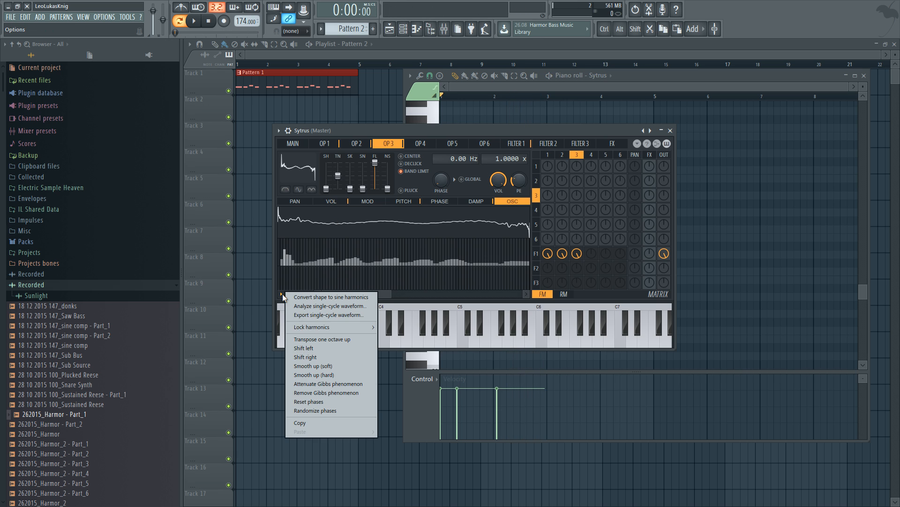
click(315, 411)
key(space)
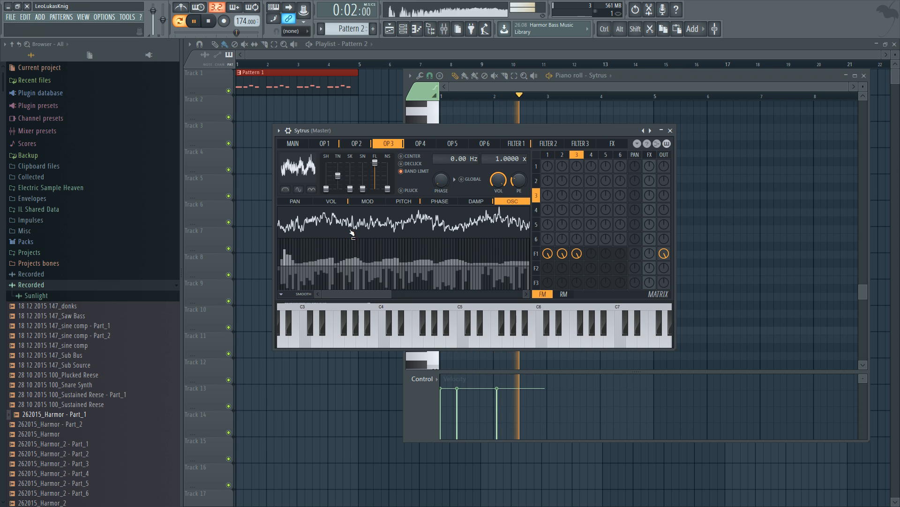
key(space)
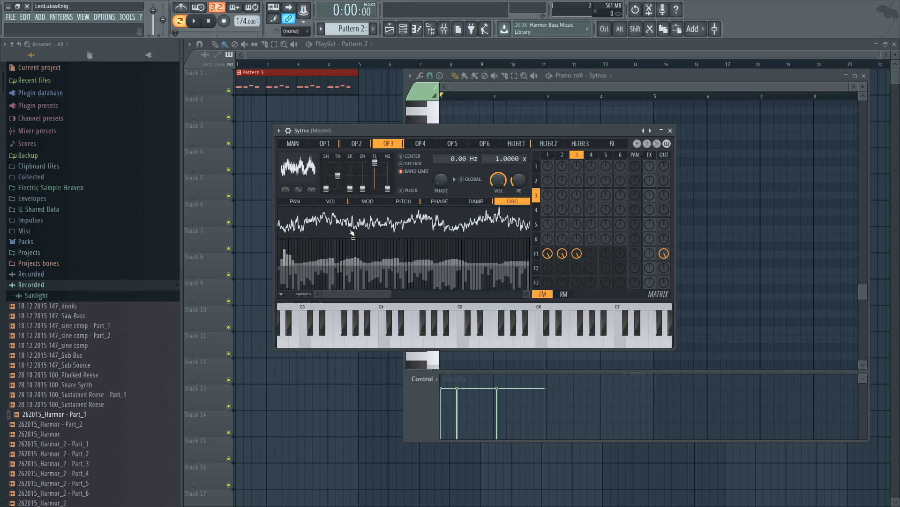
Reshape Filter 1's waveshaper curve with an early peak and sharp dip, audition it, and switch the waveshaper to bipolar mode.
click(516, 143)
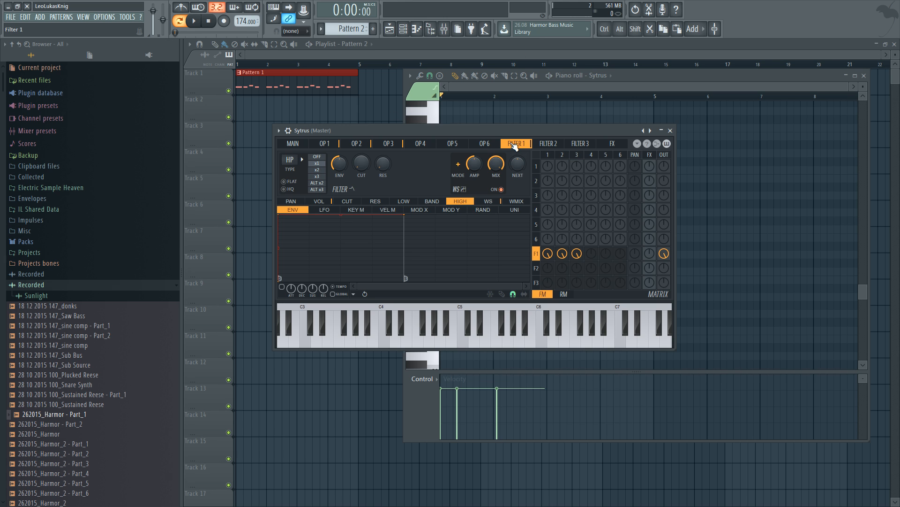
click(488, 201)
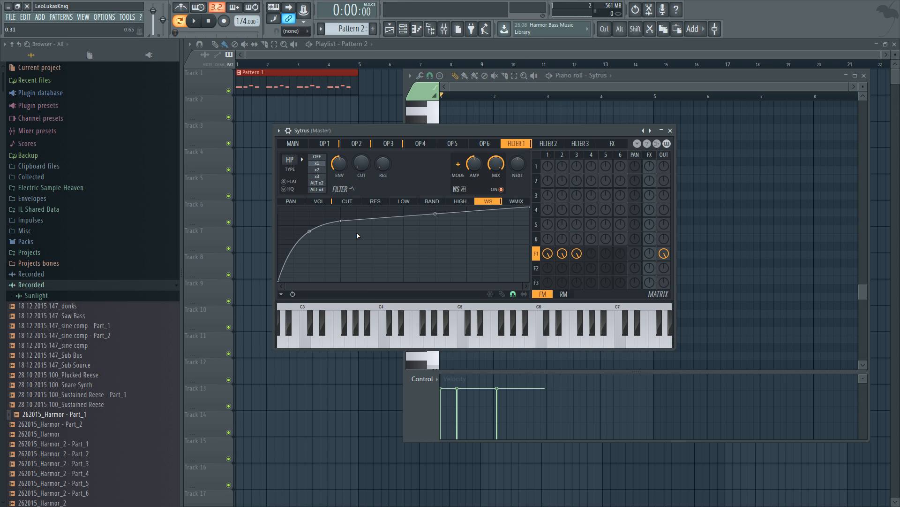
drag(336, 223, 329, 263)
key(space)
key(space)
right_click(327, 263)
key(space)
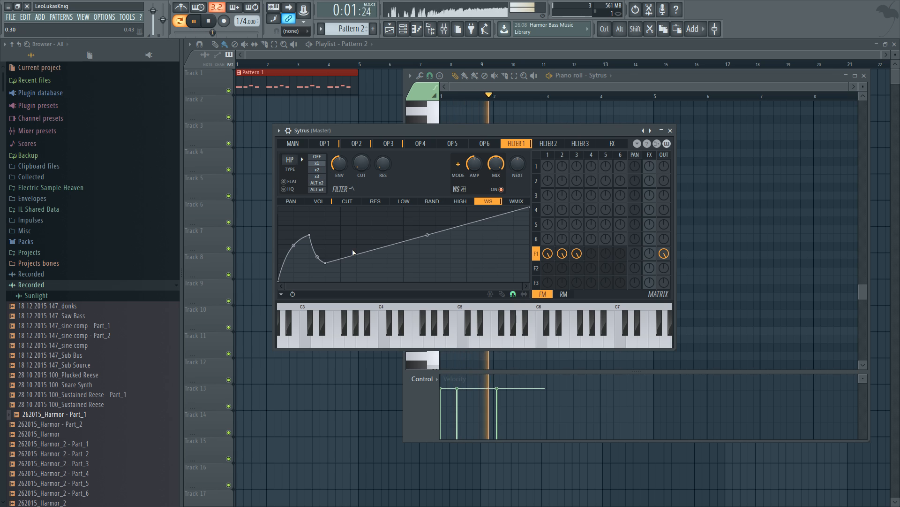
key(space)
click(457, 165)
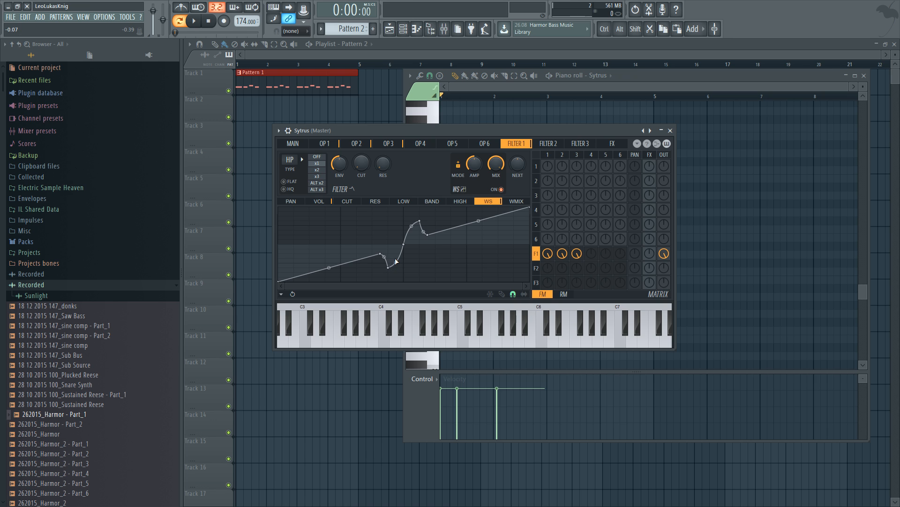
Flatten the dip in the lower half of Filter 1's waveshaper curve by moving its point up toward the centre, and audition the bass.
mouse_move(395, 259)
mouse_down()
mouse_move(396, 247)
mouse_move(356, 254)
mouse_move(389, 258)
mouse_move(389, 249)
mouse_up()
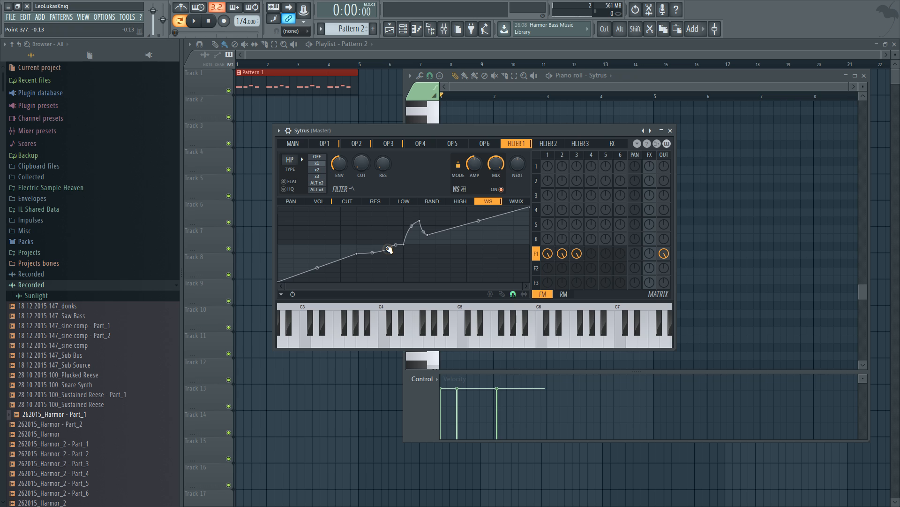
key(space)
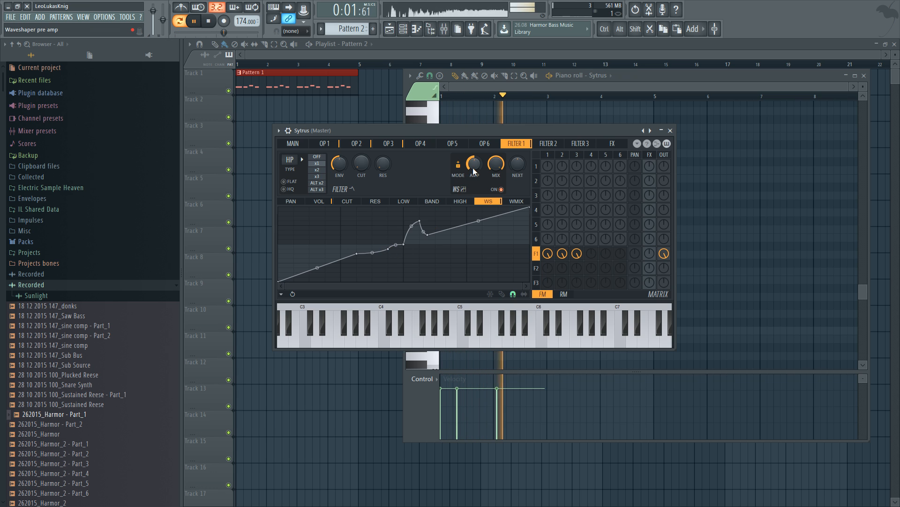
key(space)
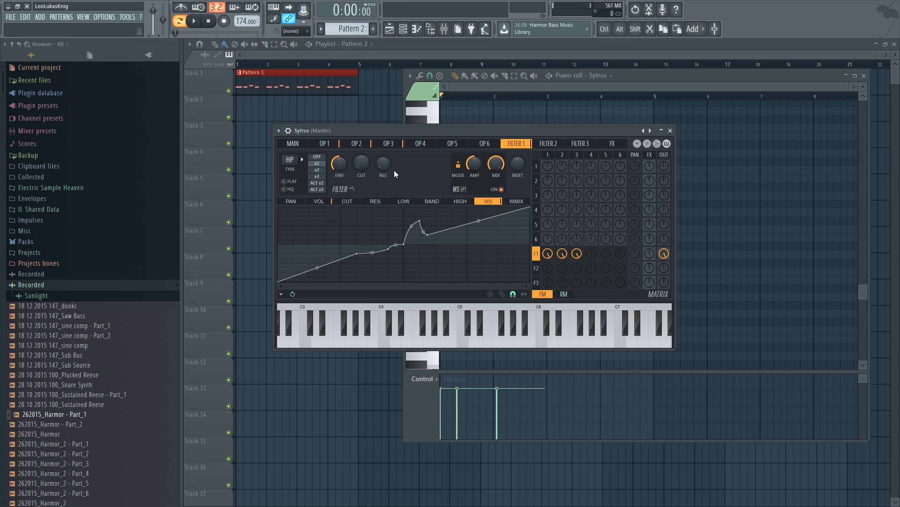
Set operator 3's FL shape slider to about 32% and audition the sound.
click(389, 143)
drag(381, 170, 376, 184)
key(space)
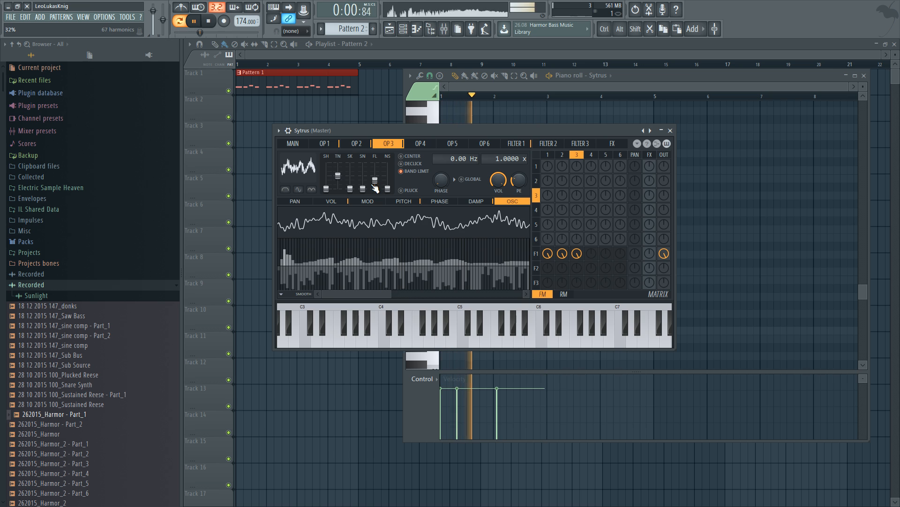
key(space)
Change Filter 1's type from high-pass to the PHS phaser.
click(518, 145)
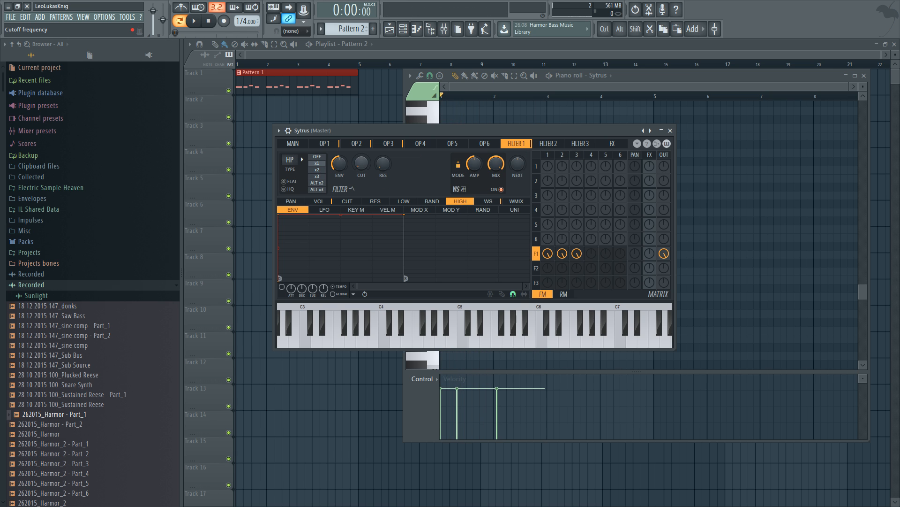
drag(295, 162, 295, 162)
scroll(295, 162, up, 2)
scroll(295, 162, down, 1)
scroll(295, 163, up, 2)
scroll(295, 162, up, 2)
Give Filter 1's phaser a low cutoff and a high resonance while auditioning the bass.
drag(361, 164, 361, 144)
drag(384, 174, 364, 167)
key(space)
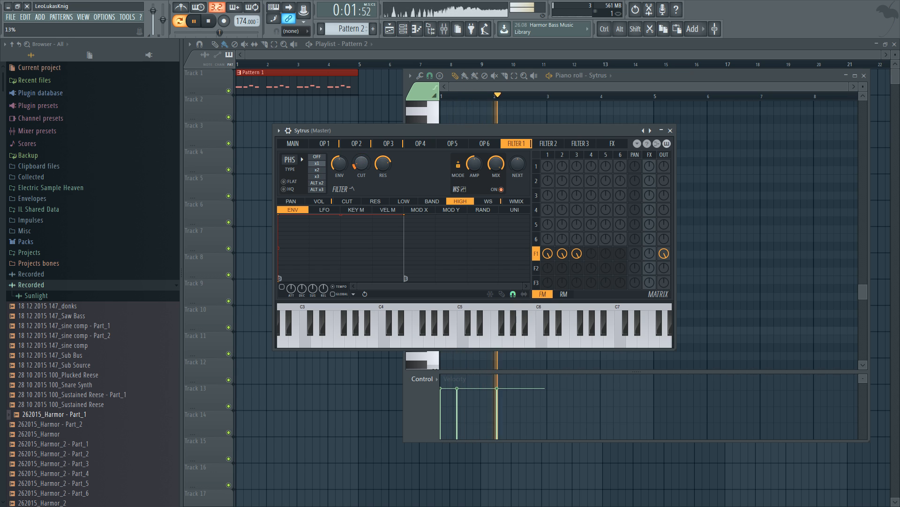
key(space)
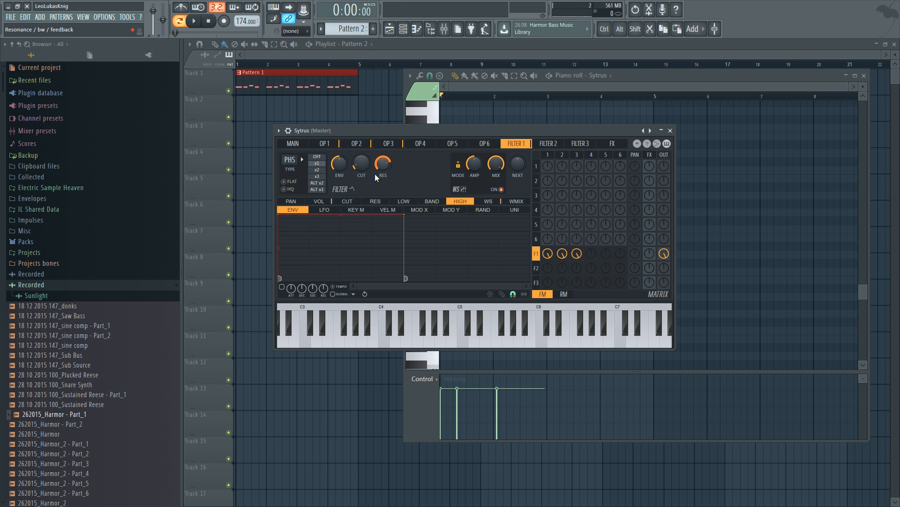
Close Sytrus and open the mixer with Insert 2 selected.
click(670, 131)
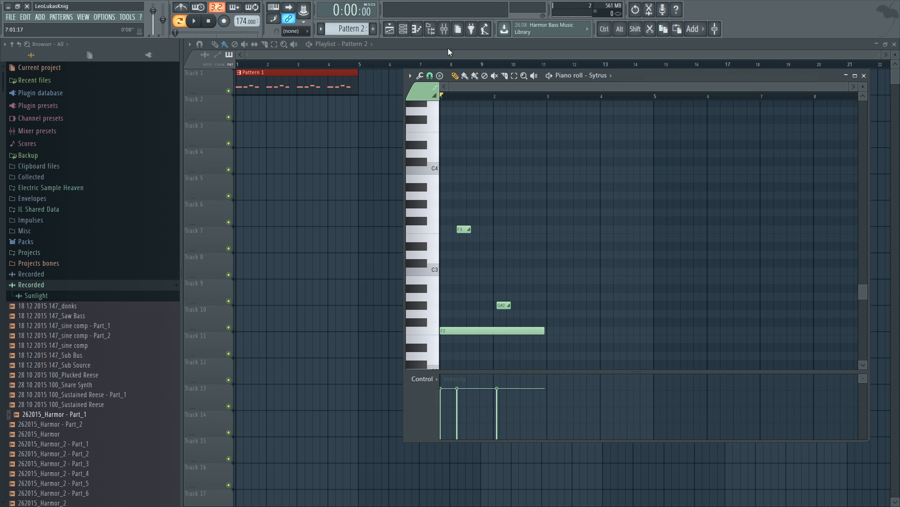
click(444, 28)
click(356, 175)
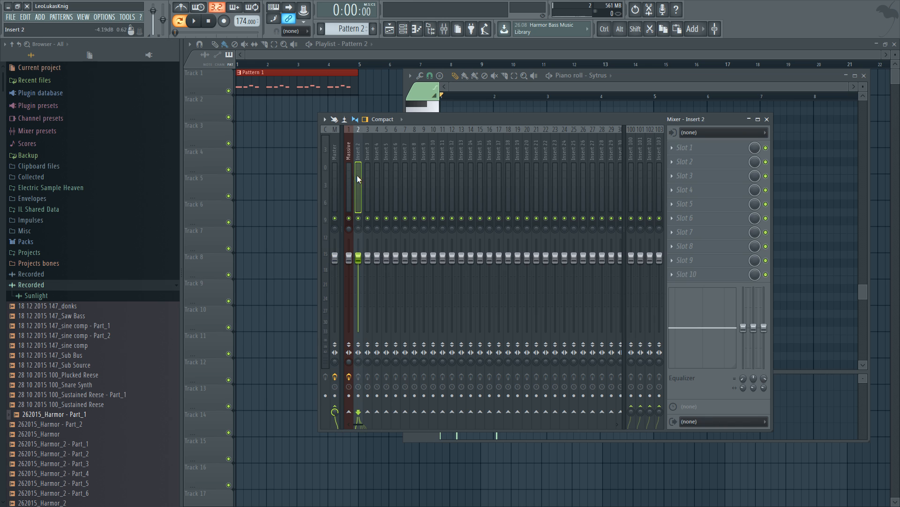
Add Fruity Love Philter to Insert 2's first effect slot and load its Phaser preset.
click(697, 147)
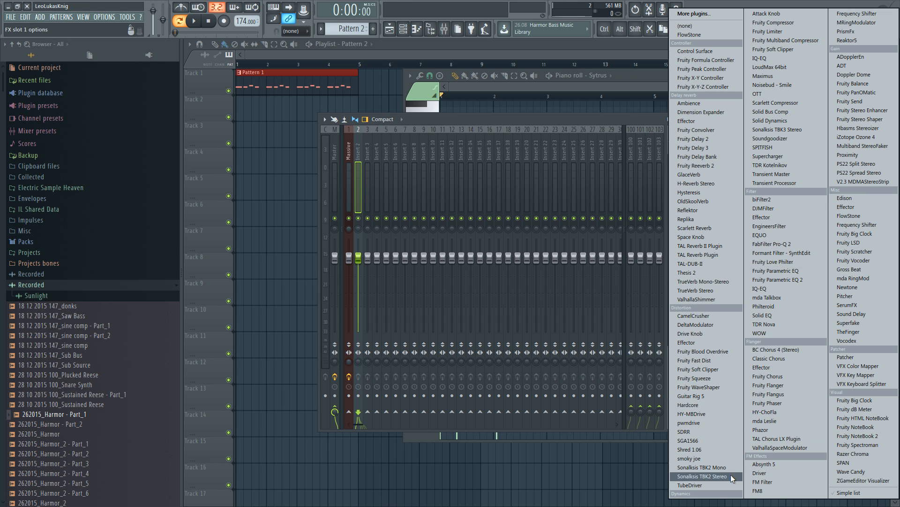
click(790, 262)
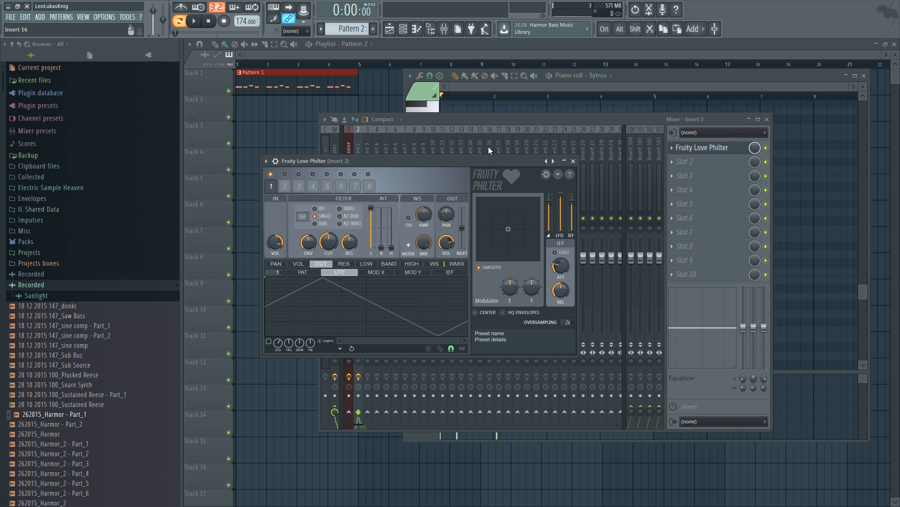
right_click(553, 161)
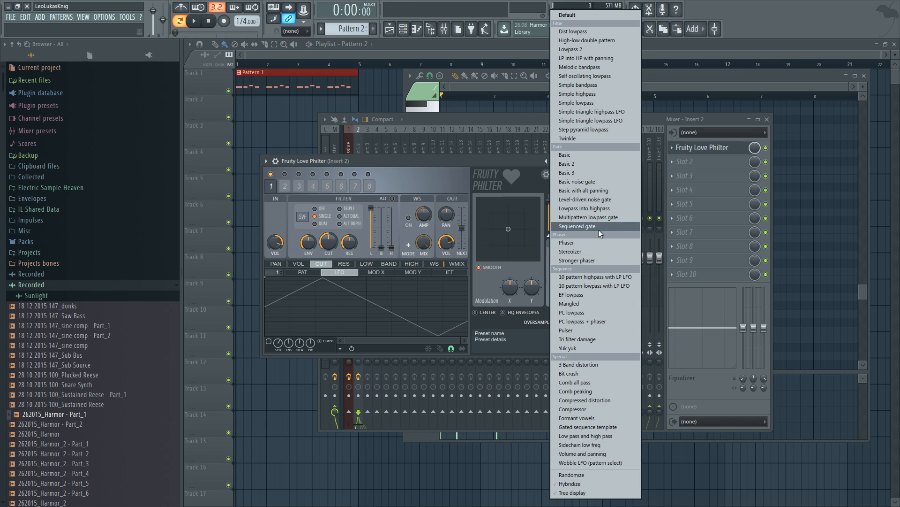
click(592, 243)
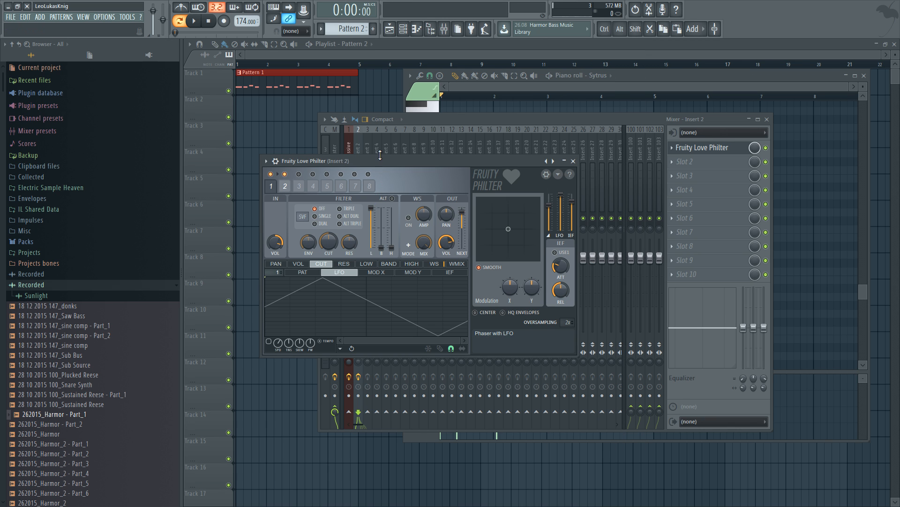
Reposition the Fruity Love Philter window and vary its X and Y modulation while auditioning the bass.
drag(376, 160, 552, 155)
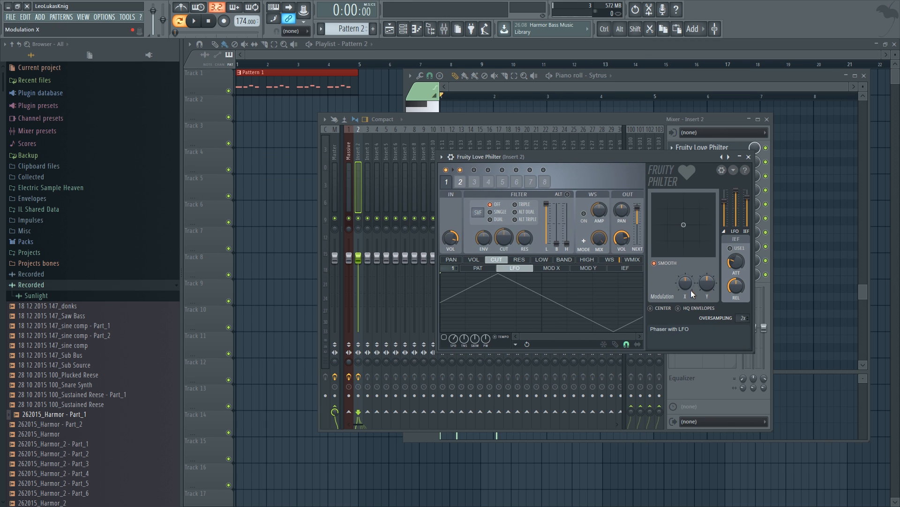
mouse_move(691, 290)
mouse_down()
mouse_move(691, 301)
mouse_move(683, 284)
mouse_up()
key(space)
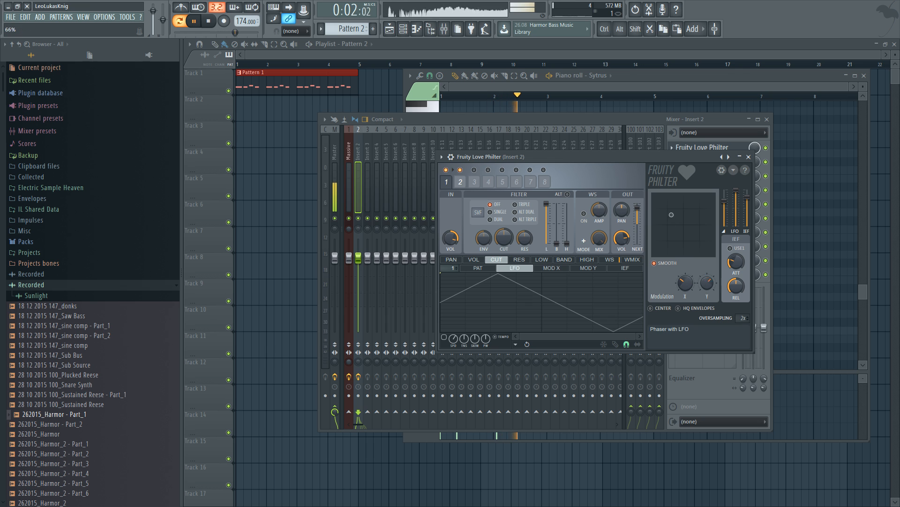
key(space)
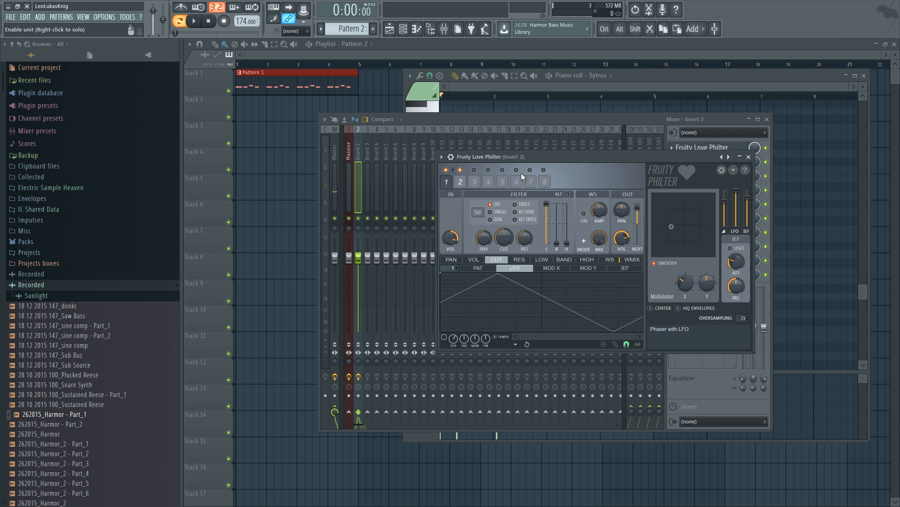
drag(621, 162, 521, 224)
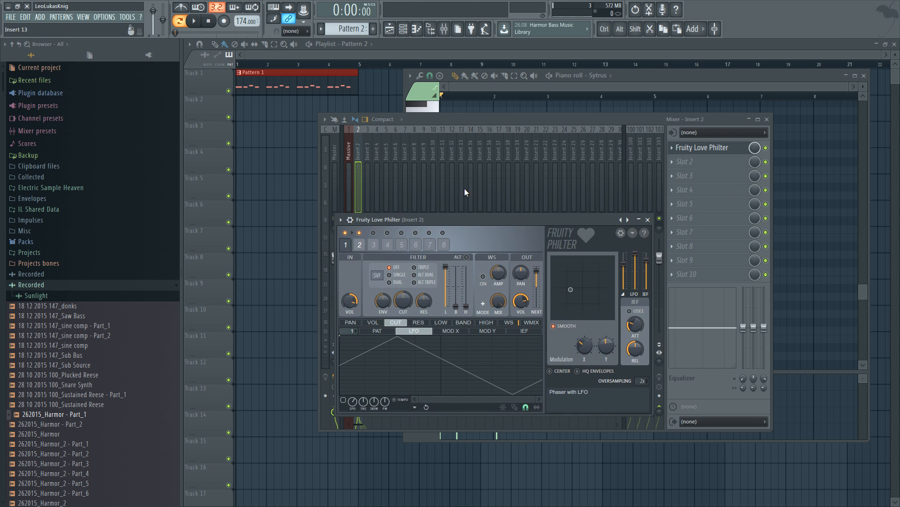
Close the Massive piano roll of Pattern 1 and switch back to Pattern 2.
click(275, 83)
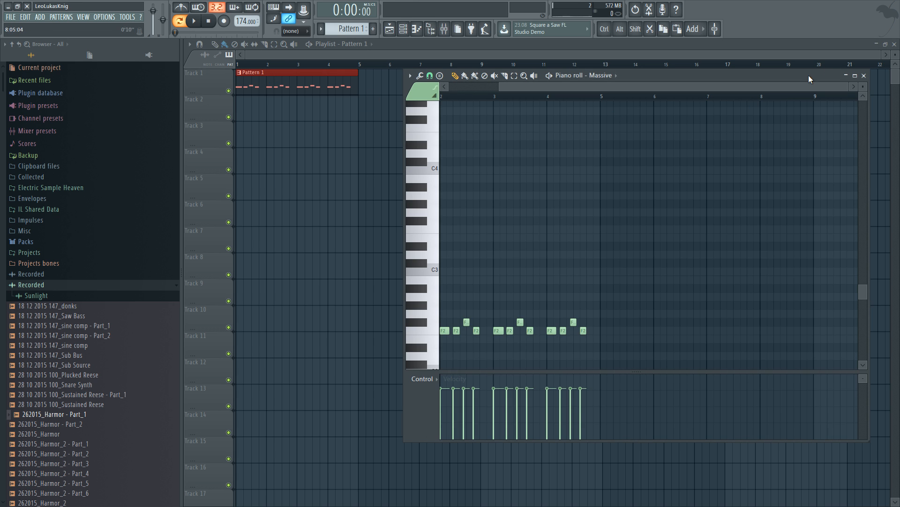
click(862, 77)
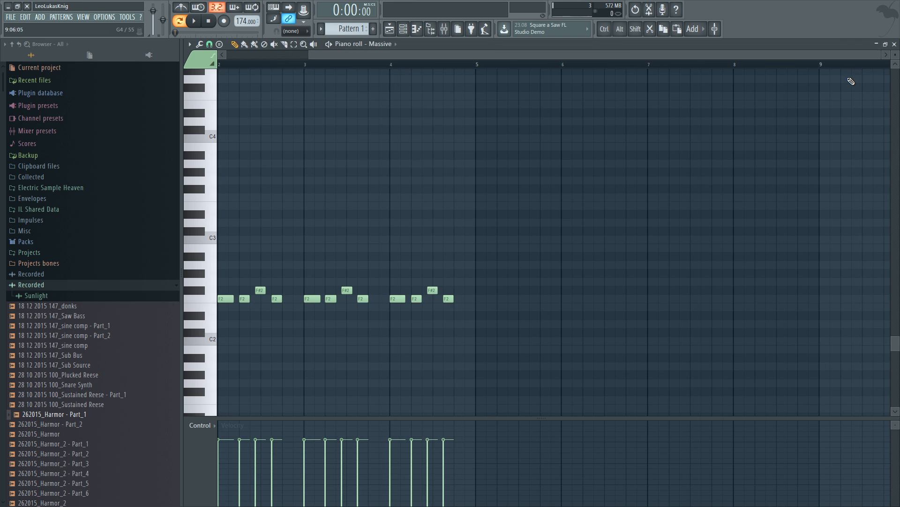
click(894, 44)
scroll(488, 197, up, 2)
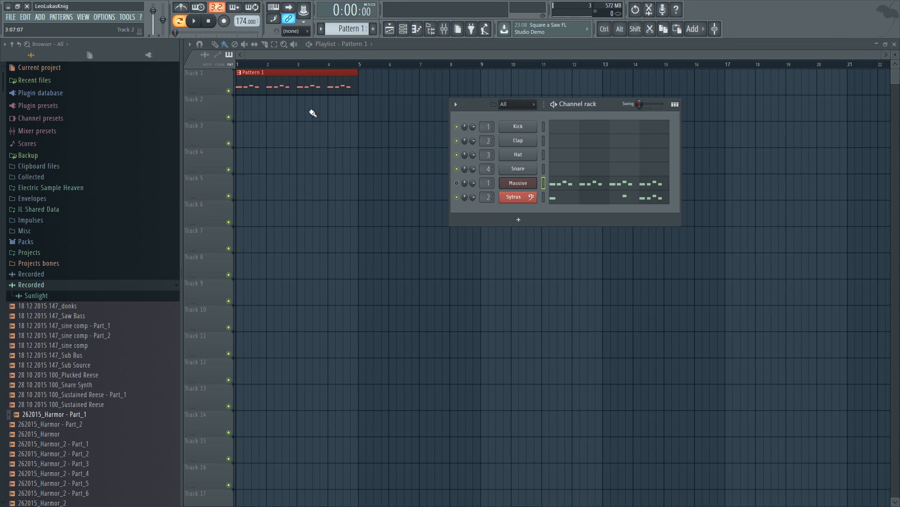
key(F4)
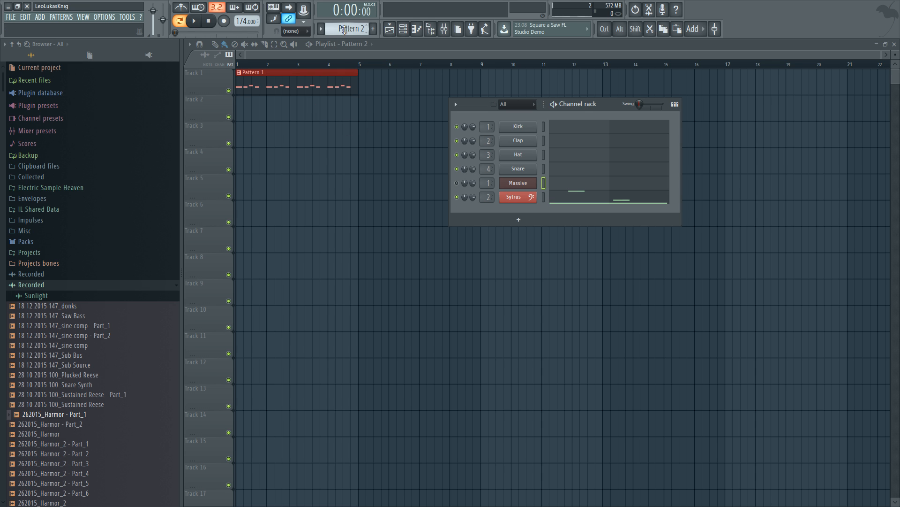
Select the Sytrus channel, reopen Fruity Love Philter on Insert 2, and audition different X and Y modulation amounts.
click(544, 199)
click(450, 31)
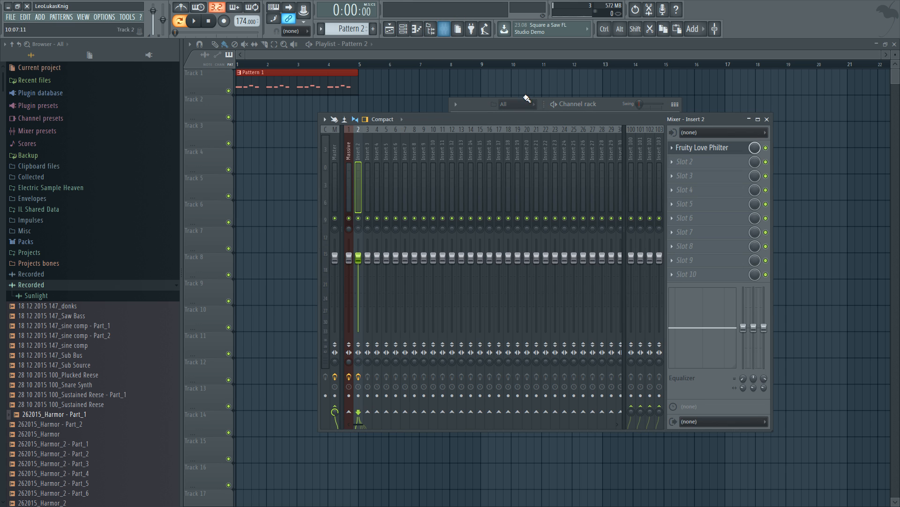
click(696, 148)
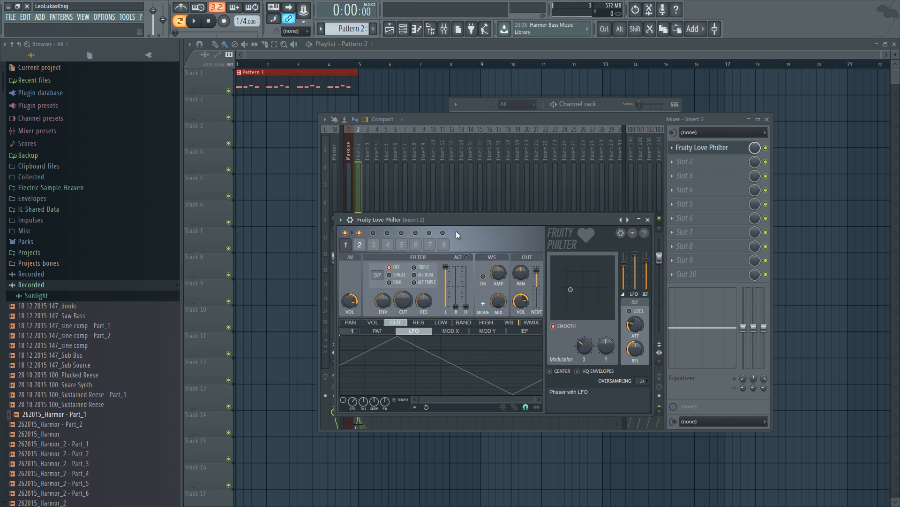
key(space)
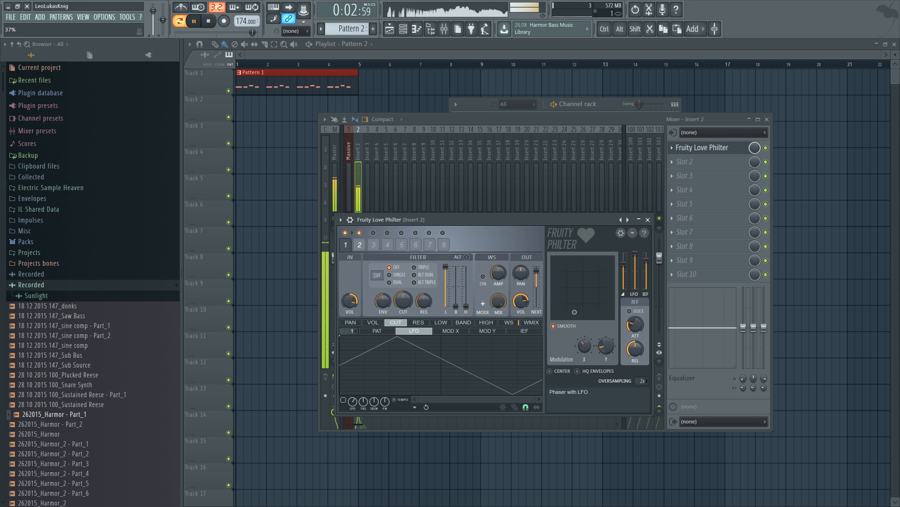
key(space)
Try other Fruity Love Philter presets next to Phaser, such as Stereoizer, audition the result, and close the plugin.
click(628, 220)
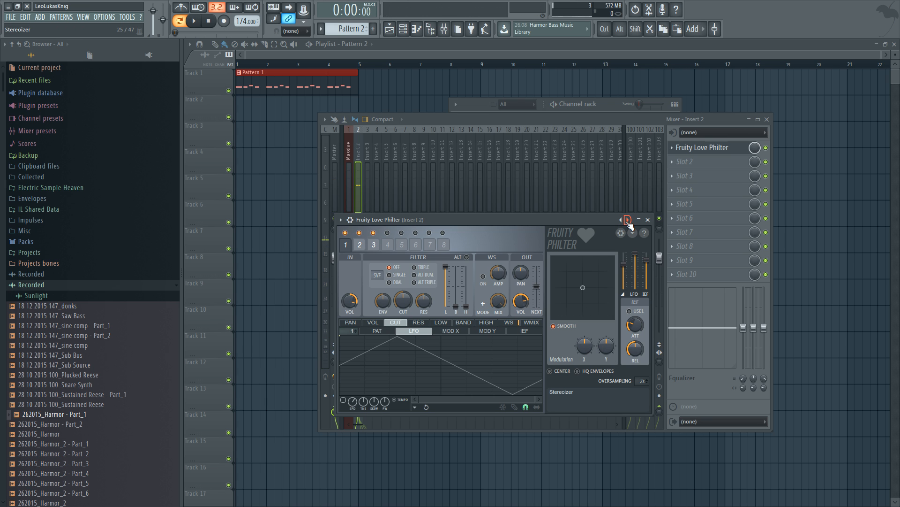
click(621, 219)
key(space)
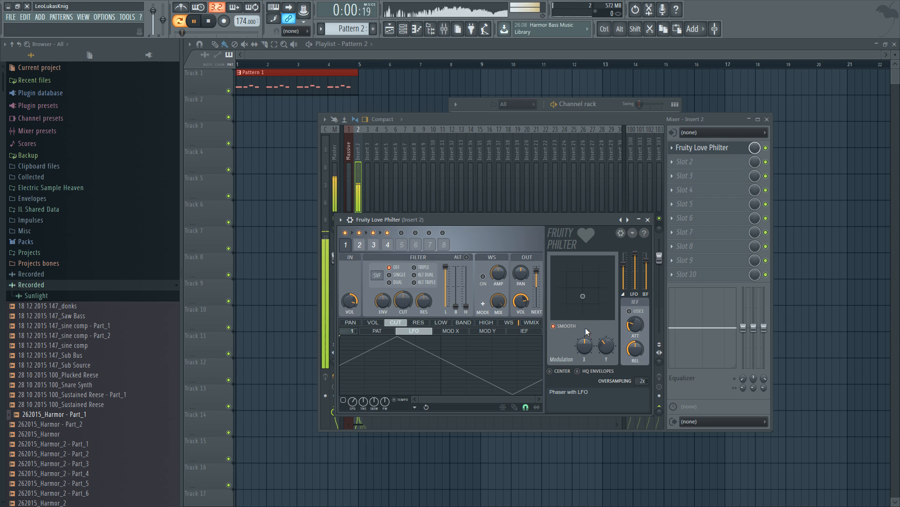
key(space)
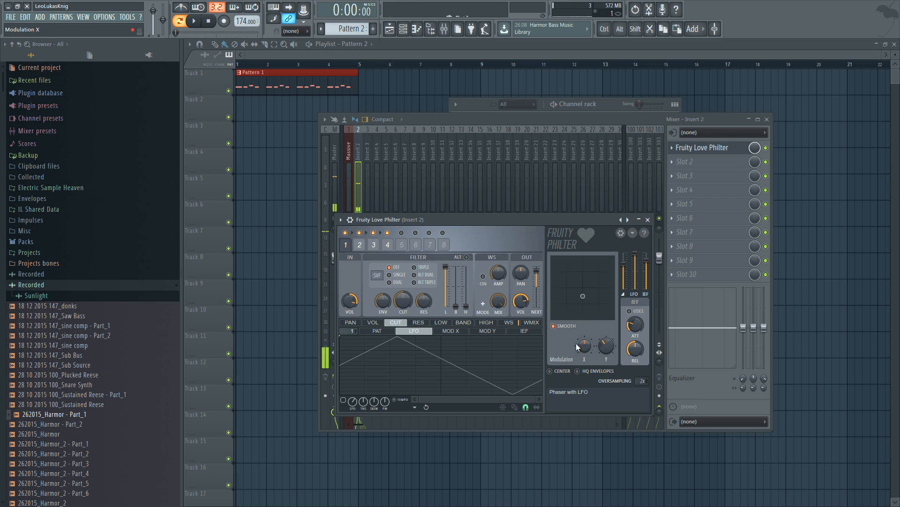
right_click(625, 220)
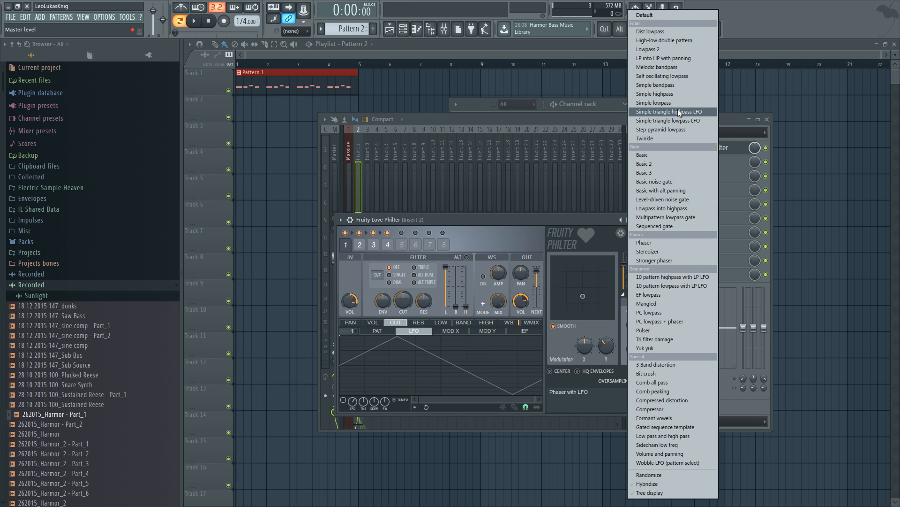
click(569, 225)
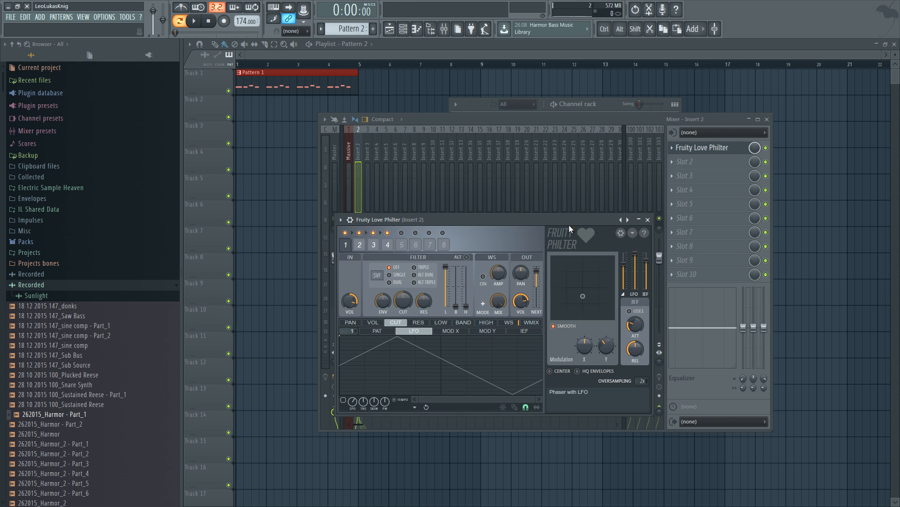
click(648, 220)
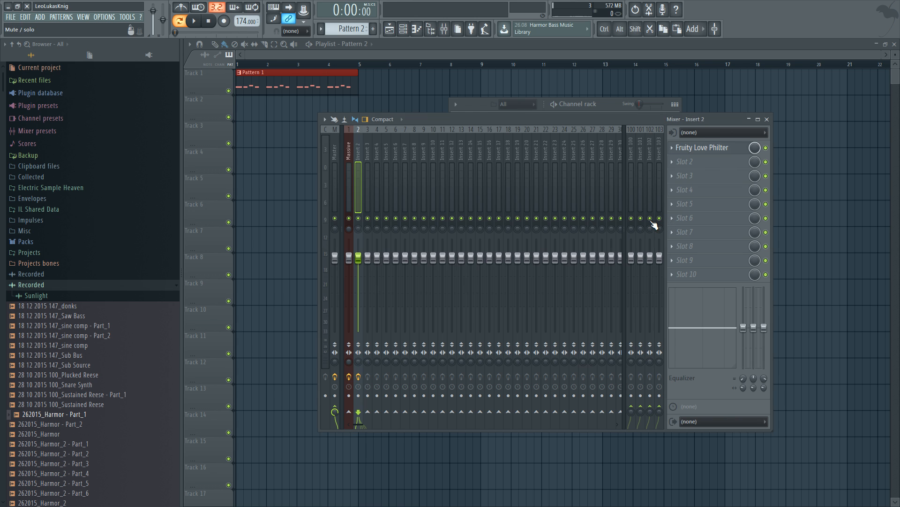
Add FabFilter Pro-Q 2 to Insert 2's second slot and create a low cut at about 17.4 Hz.
click(705, 166)
click(779, 246)
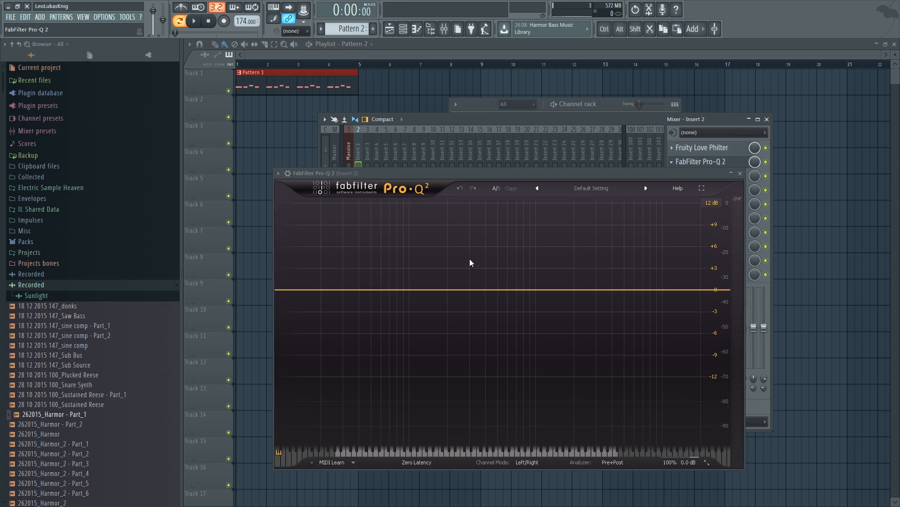
drag(288, 290, 313, 289)
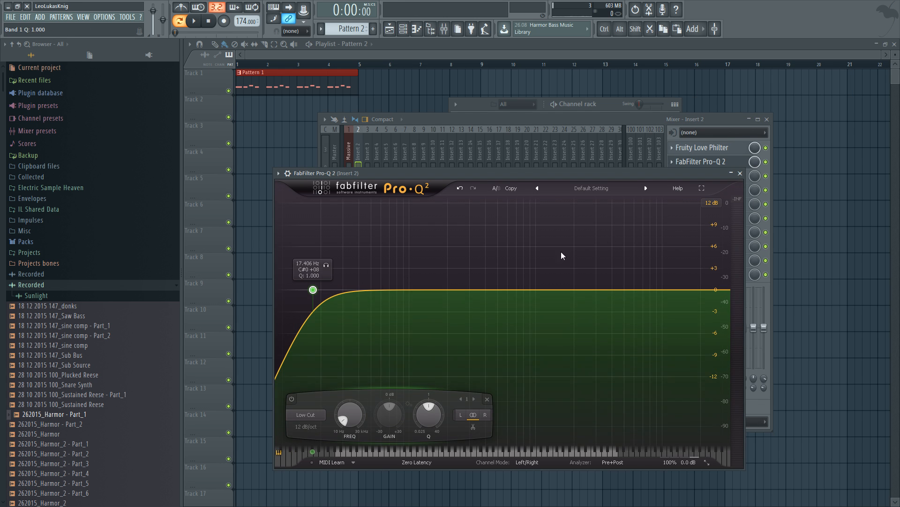
Disable and remove Fruity Love Philter from Insert 2's first slot, and hide the Pro-Q 2 window.
click(769, 153)
click(674, 148)
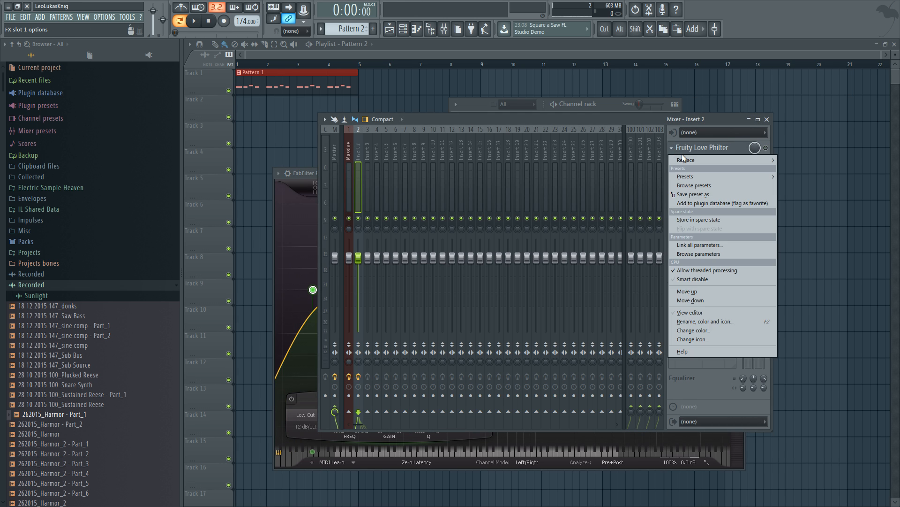
mouse_move(684, 160)
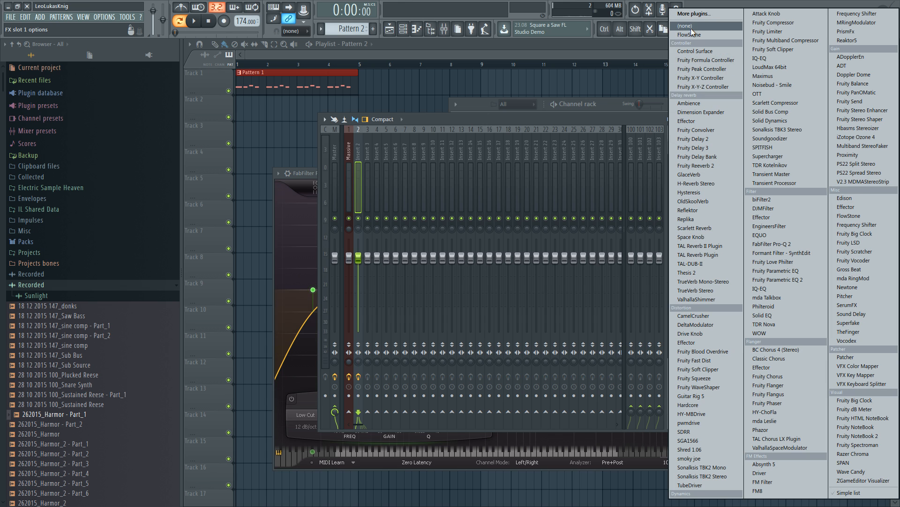
click(691, 27)
click(695, 160)
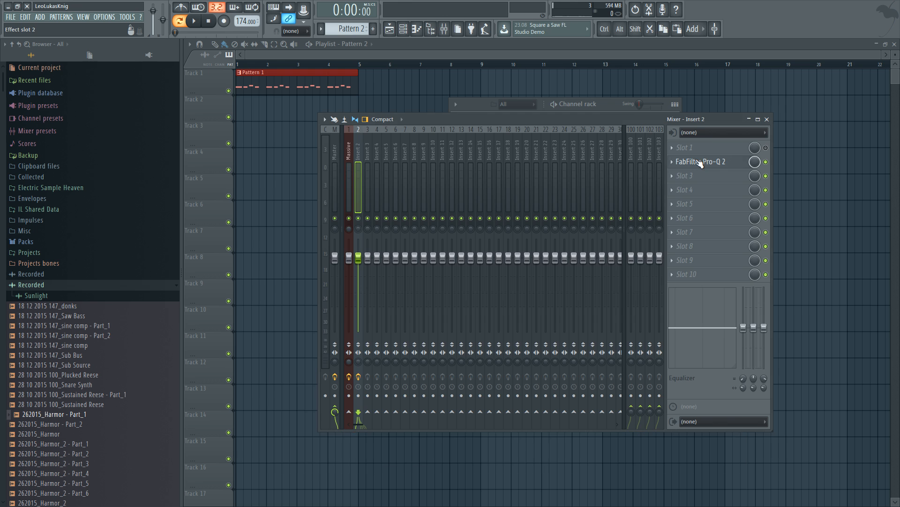
Reopen FabFilter Pro-Q 2 in Insert 2's second slot, adjust its low cut, and close the plugin window.
click(694, 161)
drag(313, 290, 363, 290)
click(740, 173)
Open the Sytrus channel to review its Filter 1 settings and close the plugin window.
click(602, 104)
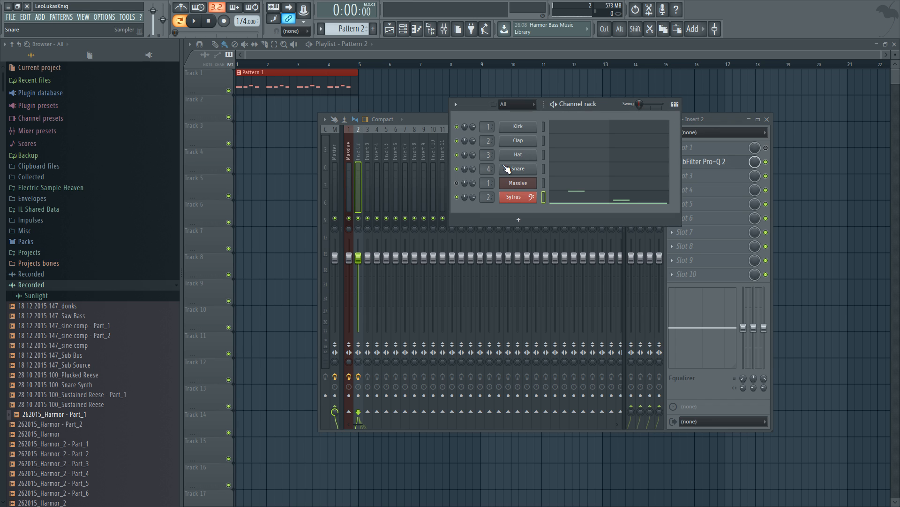
click(514, 197)
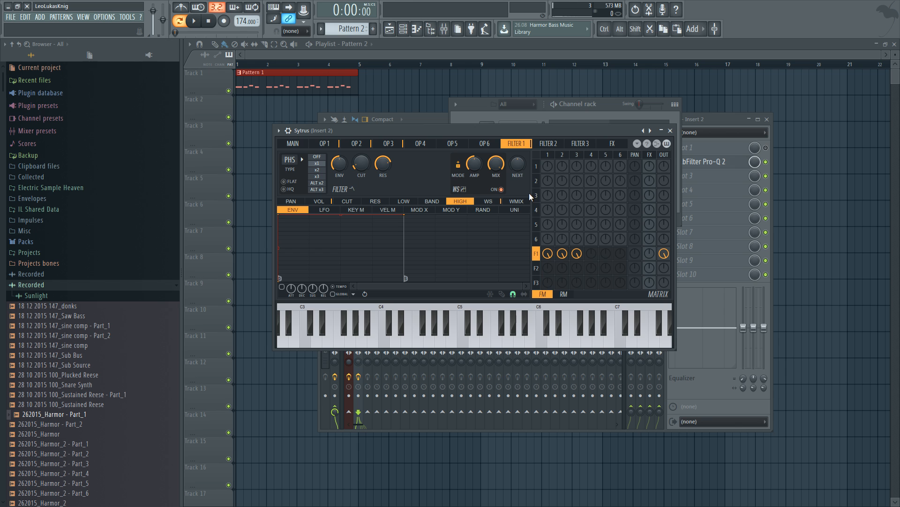
drag(549, 133, 579, 226)
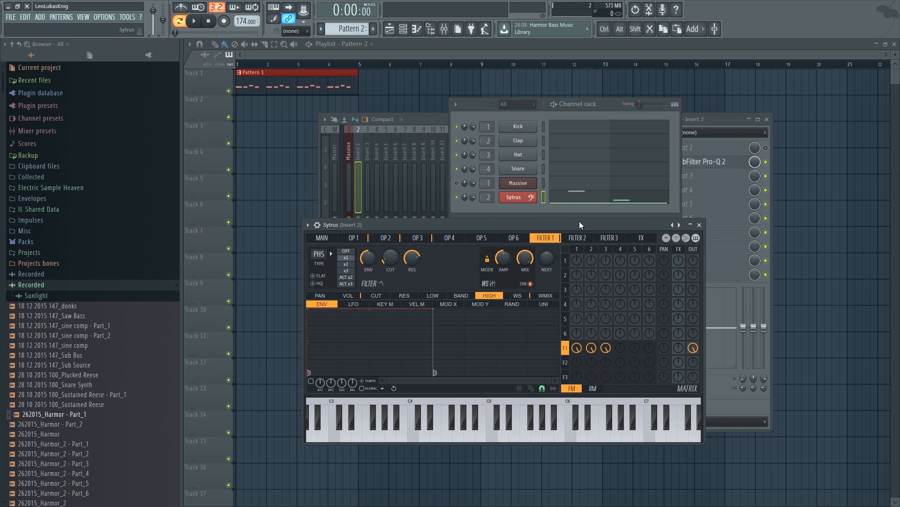
click(699, 225)
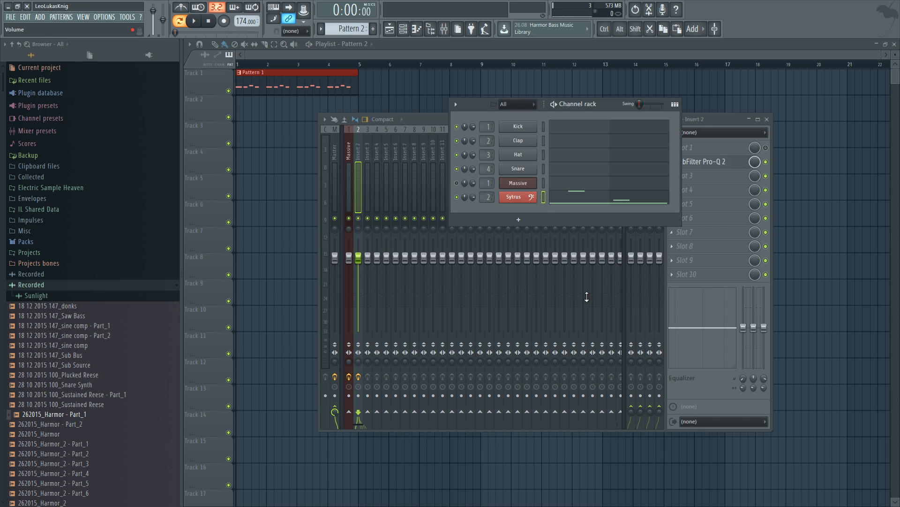
Create Pattern 3 and clone the Sytrus channel in the channel rack.
click(373, 28)
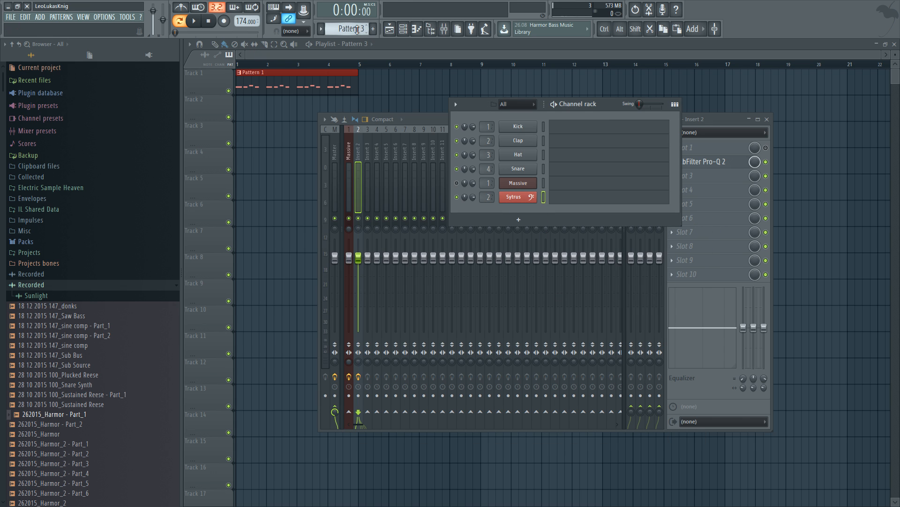
right_click(516, 197)
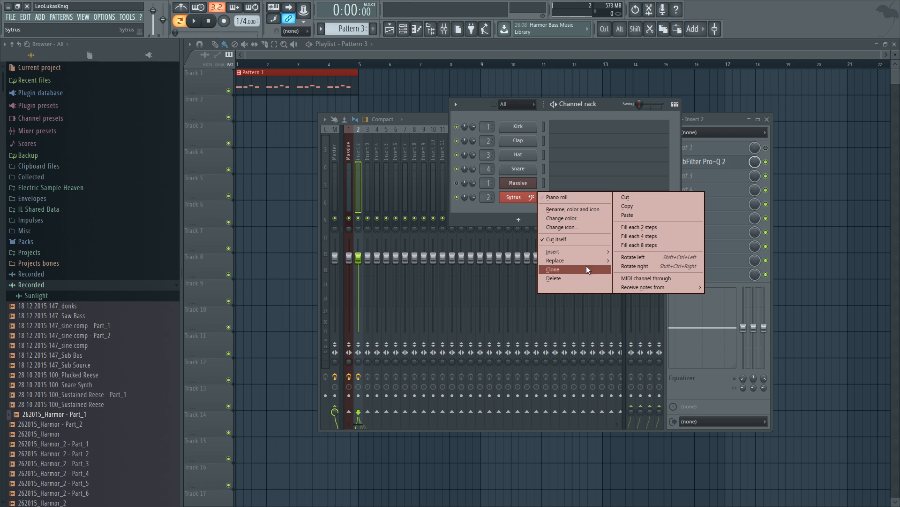
click(565, 274)
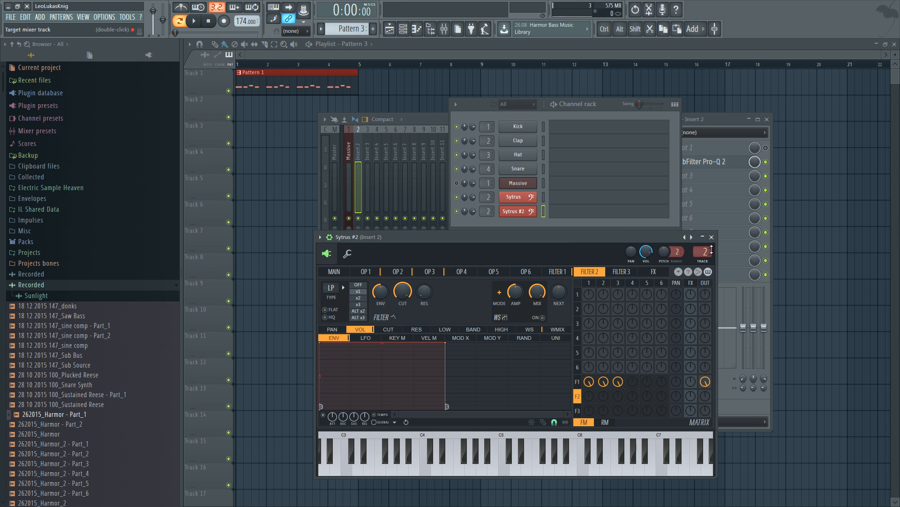
Load the Default preset into the cloned Sytrus channel and look through its Main and Operator 1 pages.
right_click(688, 237)
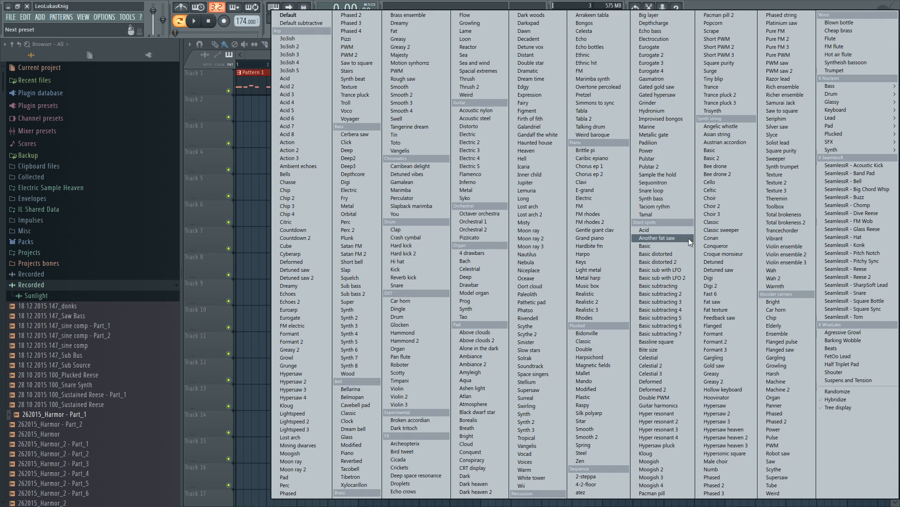
click(300, 16)
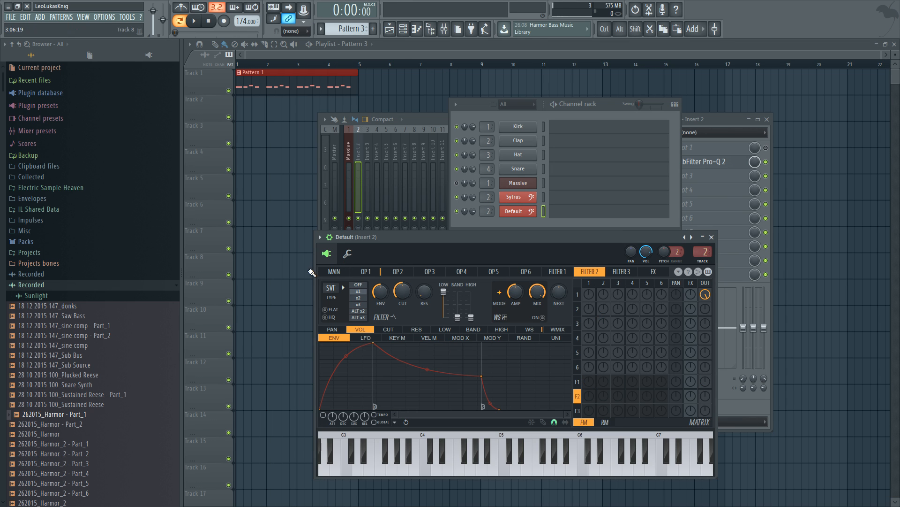
click(334, 272)
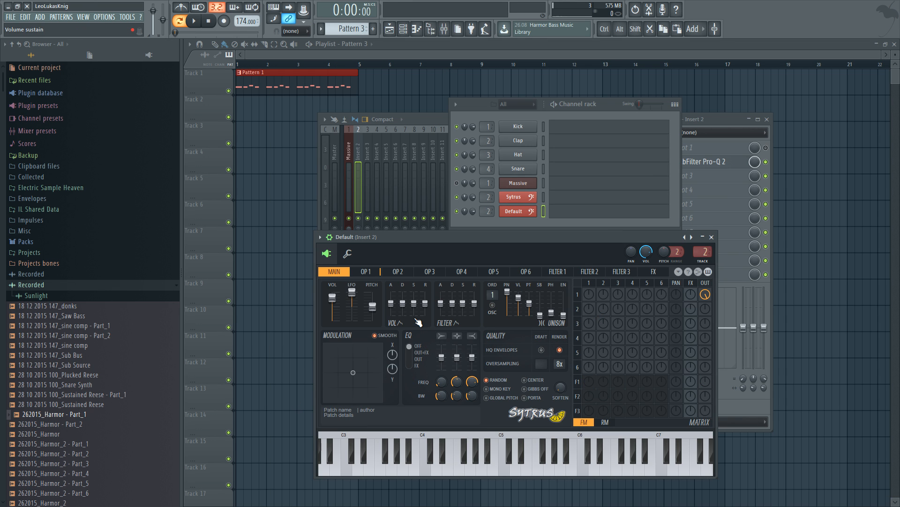
click(365, 271)
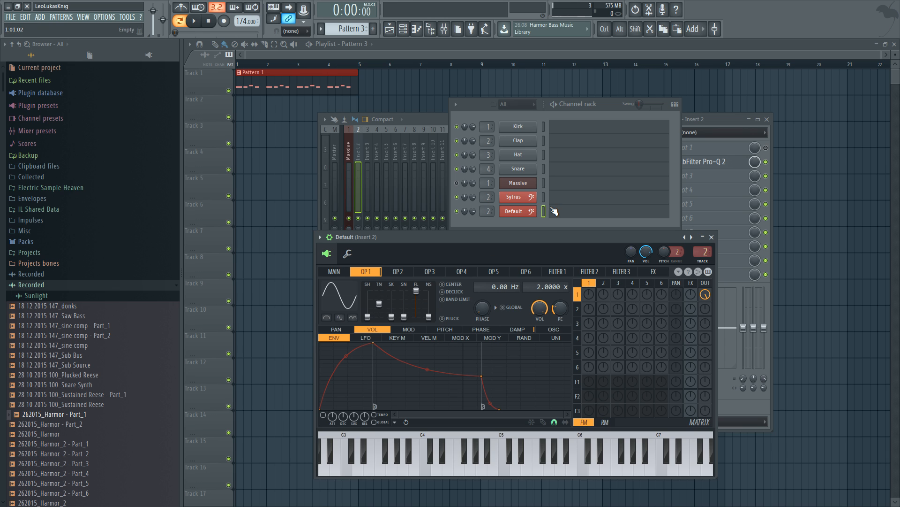
Replace the cloned channel's instrument with a fresh Sytrus.
right_click(508, 212)
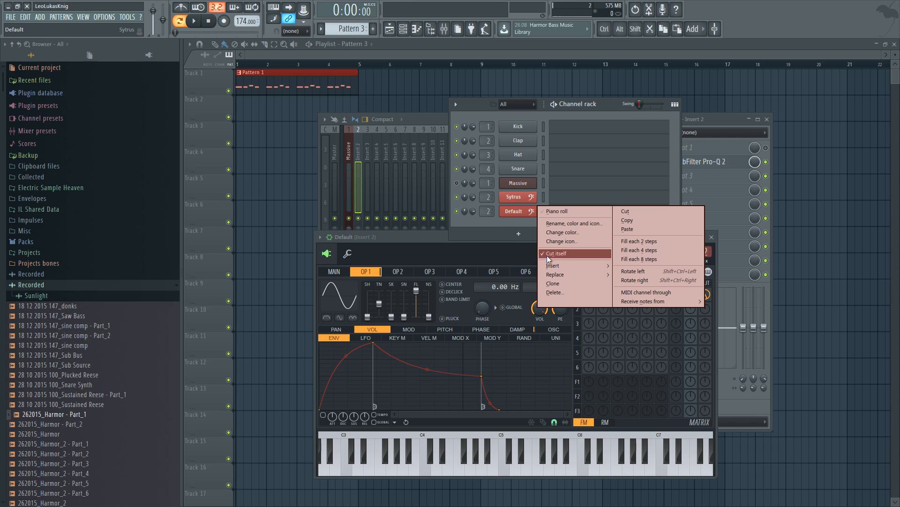
mouse_move(554, 274)
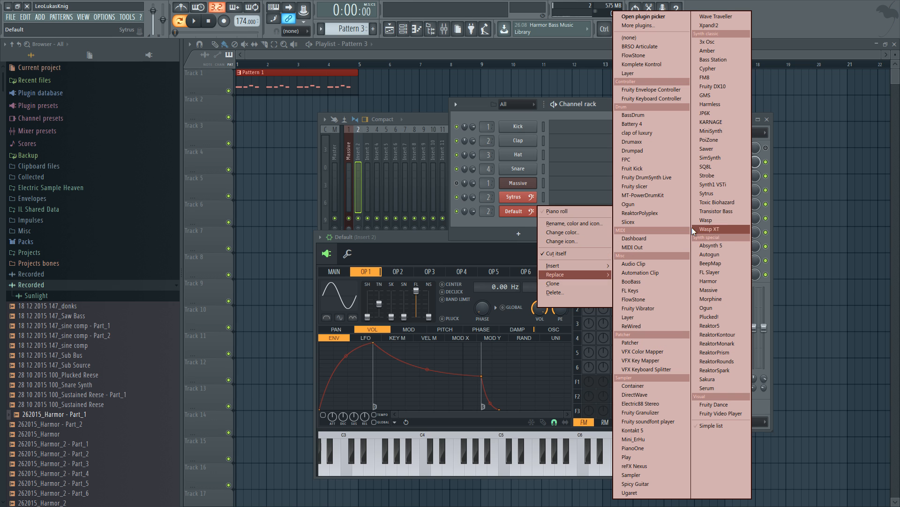
click(707, 193)
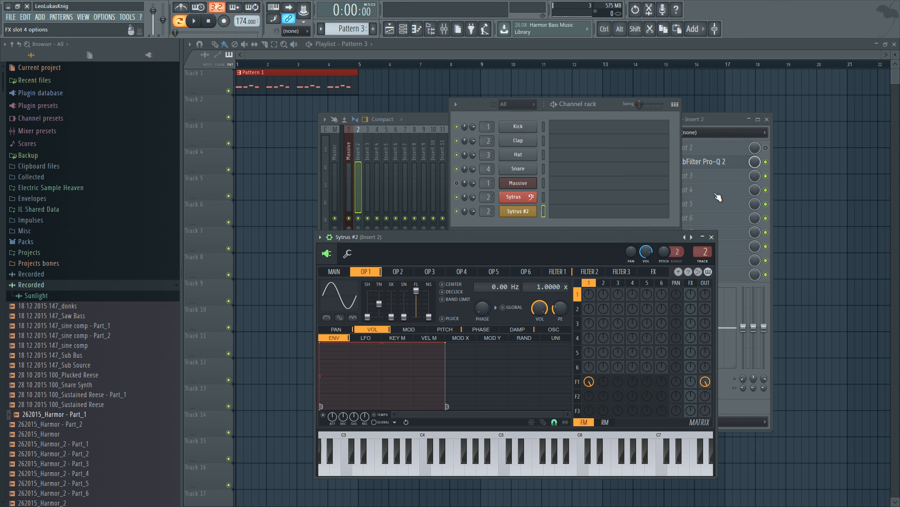
Set Operator 1's waveform to Saw in Sytrus #2.
click(347, 254)
click(346, 255)
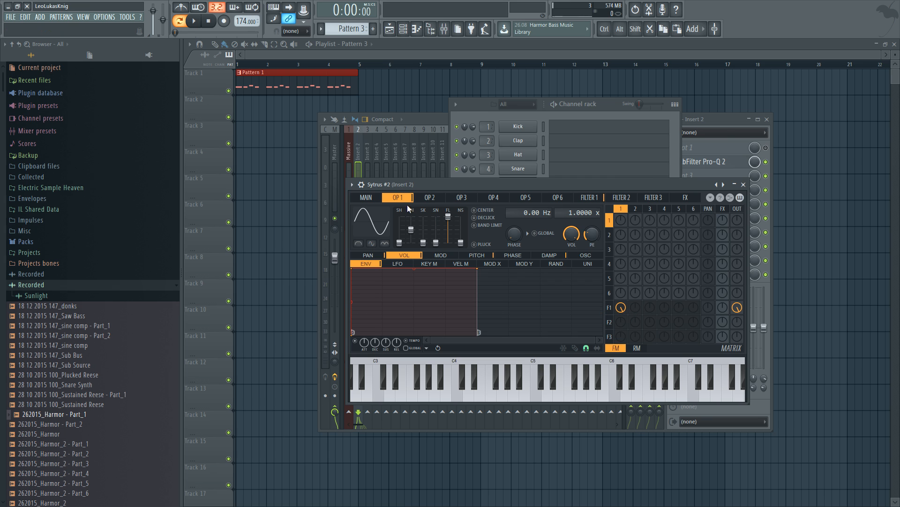
right_click(373, 222)
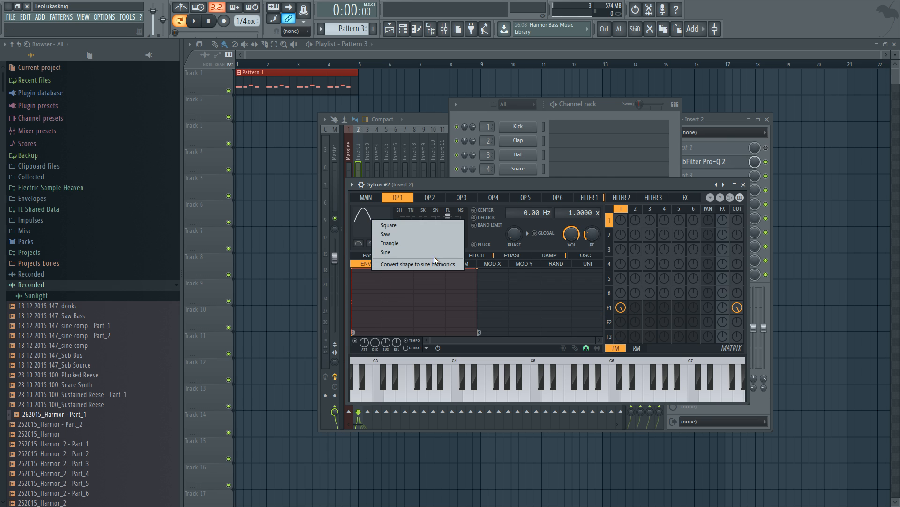
click(407, 233)
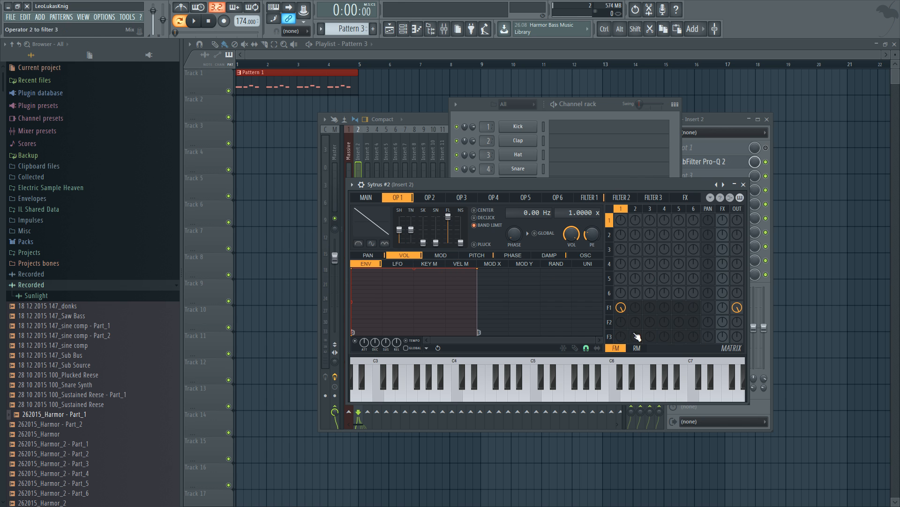
Draw a one-bar F2 note at the start of Pattern 3 for Sytrus #2 and close the piano roll.
click(629, 121)
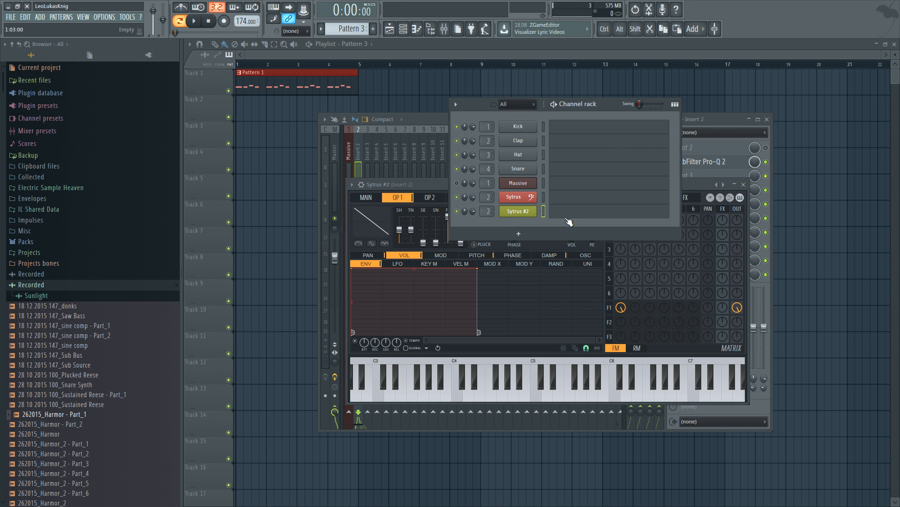
click(568, 220)
click(221, 299)
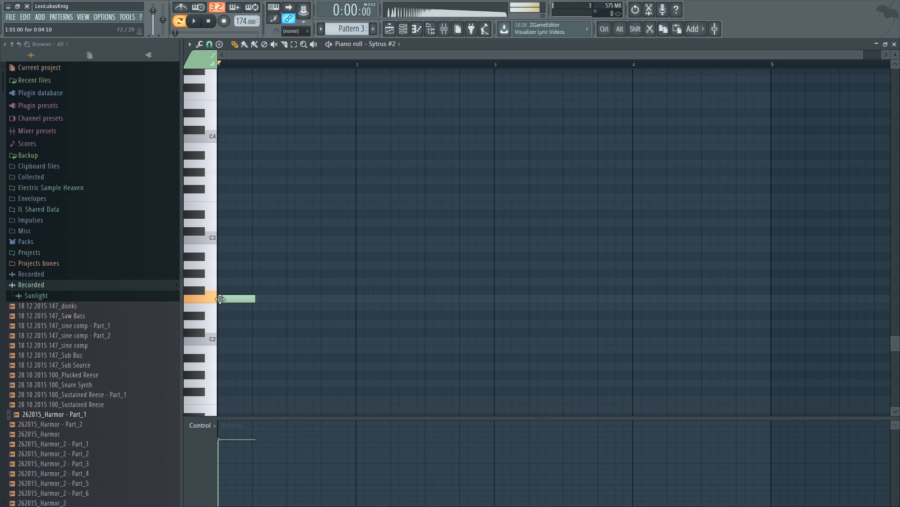
drag(255, 299, 355, 306)
click(894, 45)
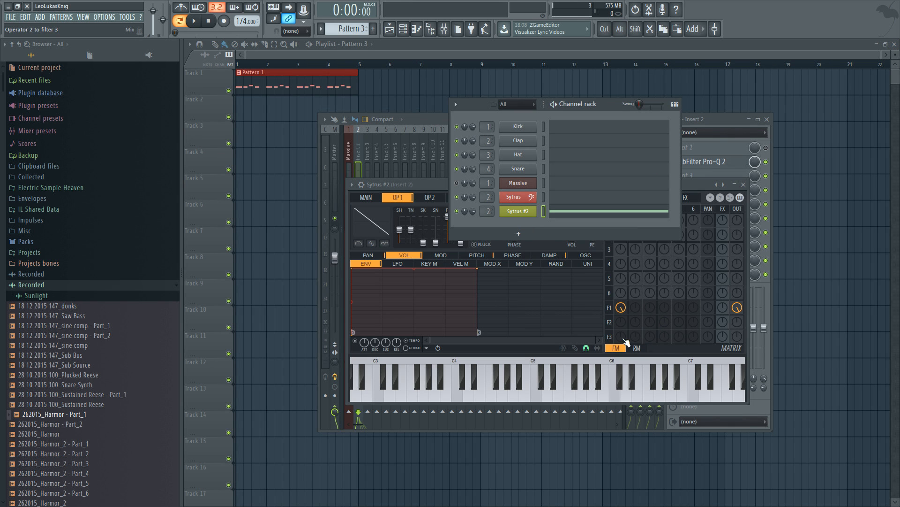
Frequency-modulate Operator 1 with Operator 2 and, during playback, raise Operator 2's frequency ratio to 0.0300 and adjust the modulation amount.
click(662, 353)
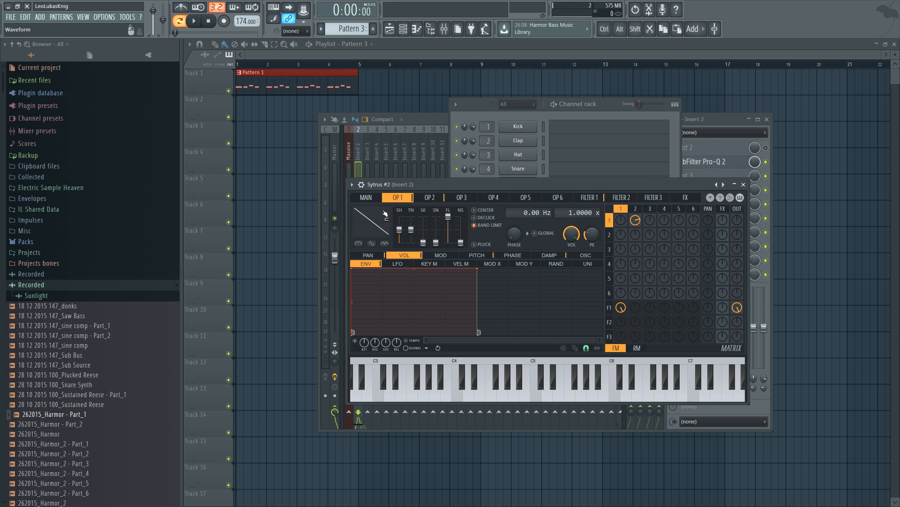
click(436, 199)
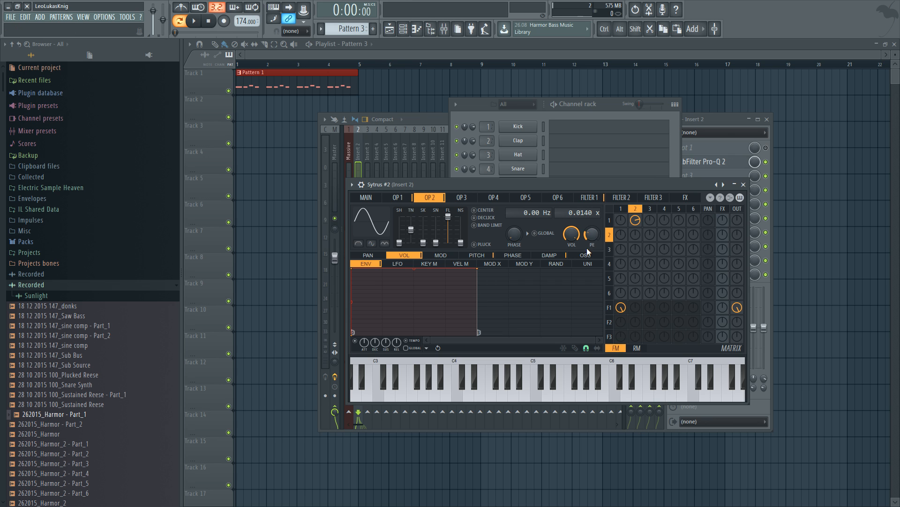
key(space)
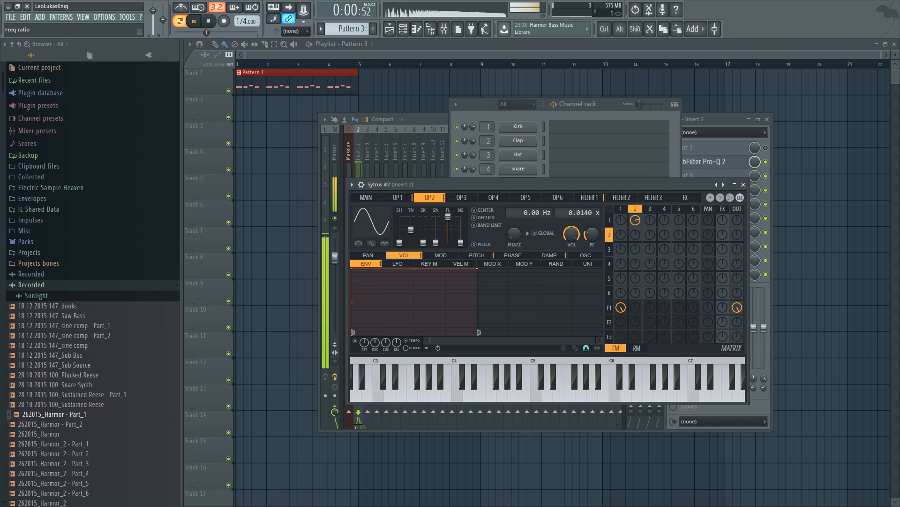
drag(584, 213, 584, 208)
drag(635, 221, 636, 232)
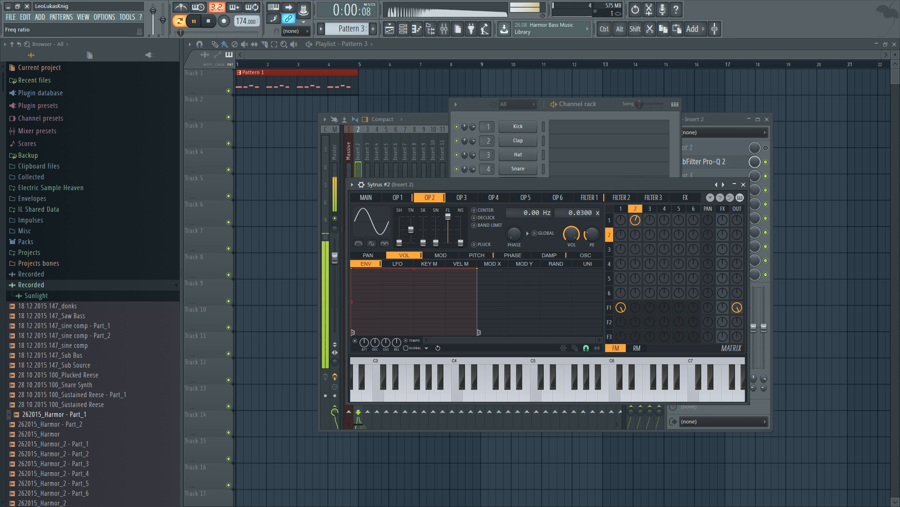
Audition the Sytrus #2 note at lower pitches such as E2 and C2, stop playback, and close the piano roll.
click(601, 111)
click(567, 212)
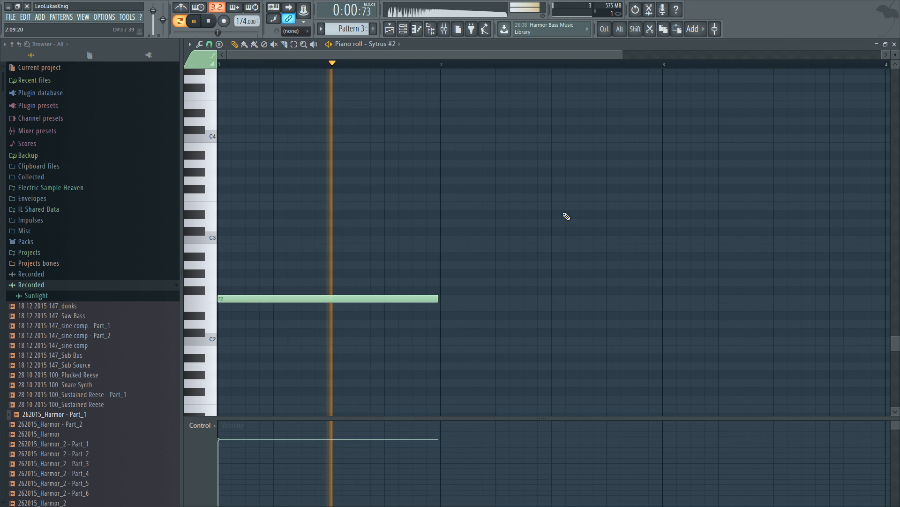
drag(243, 297, 228, 308)
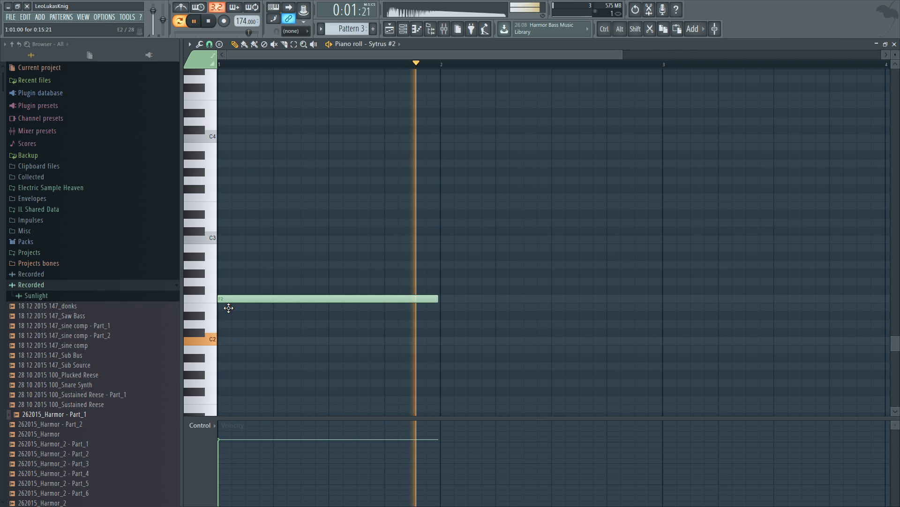
key(space)
click(894, 44)
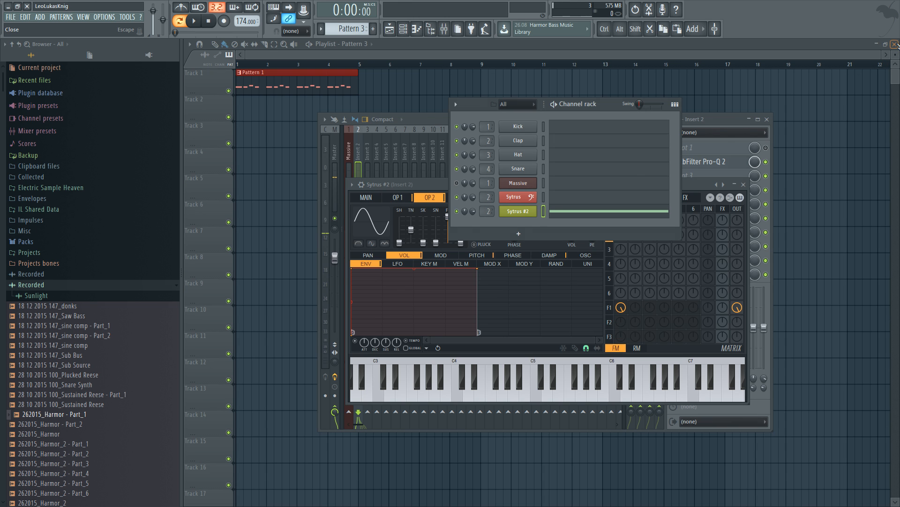
Switch the Sytrus #2 matrix to RM, raise Operator 2's ring modulation of Operator 1 to full, and start playback.
click(441, 186)
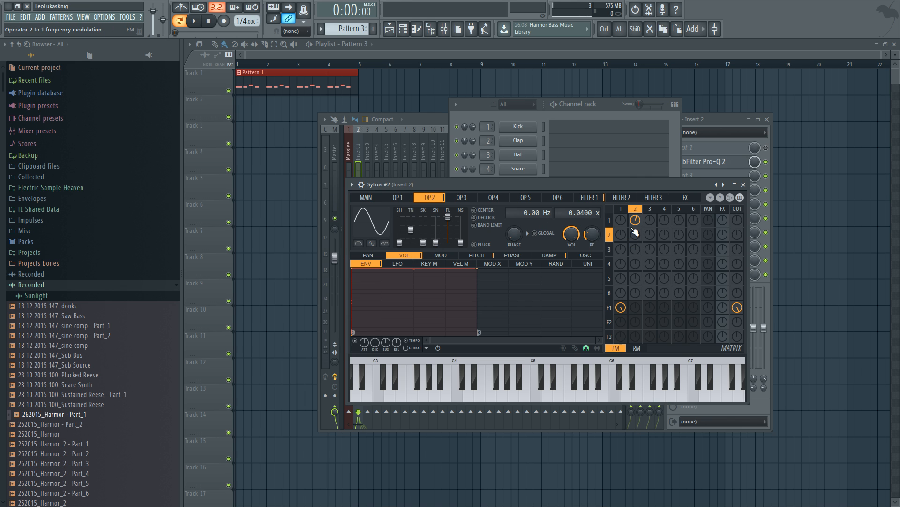
click(636, 348)
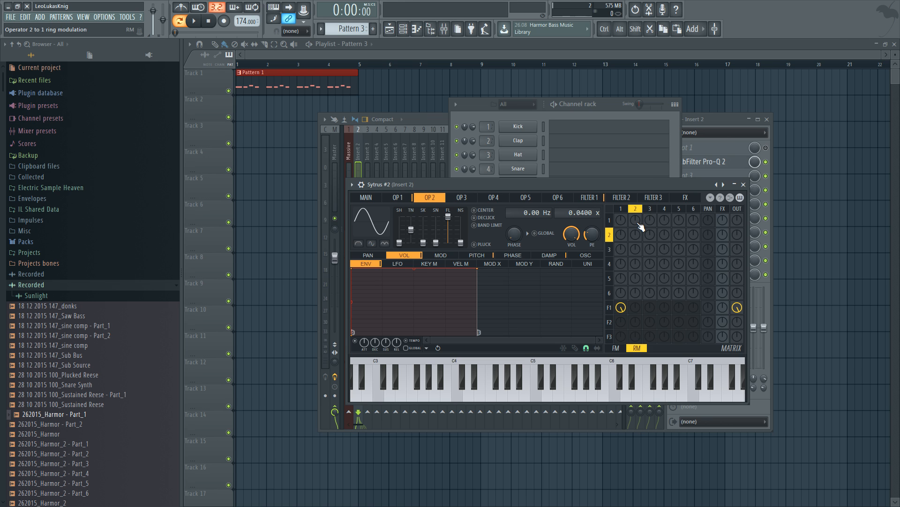
drag(641, 226, 640, 218)
click(592, 153)
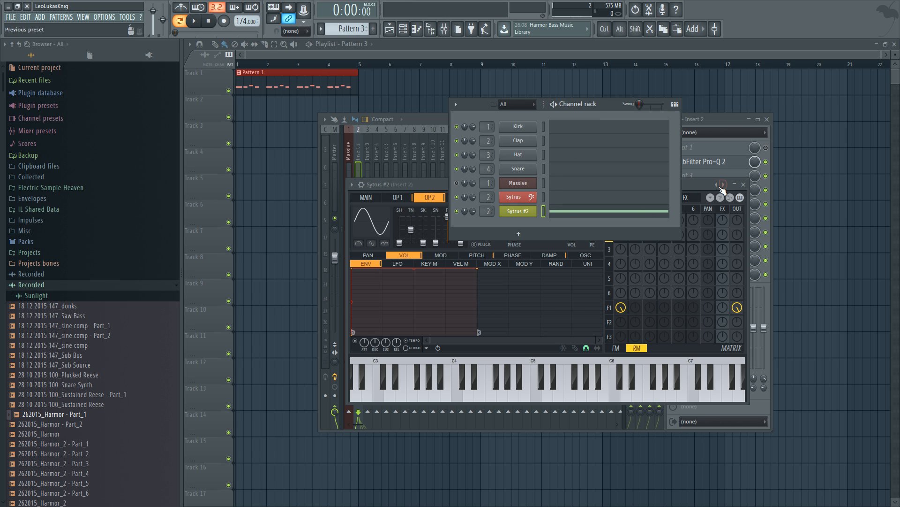
click(702, 185)
drag(635, 219, 635, 211)
key(space)
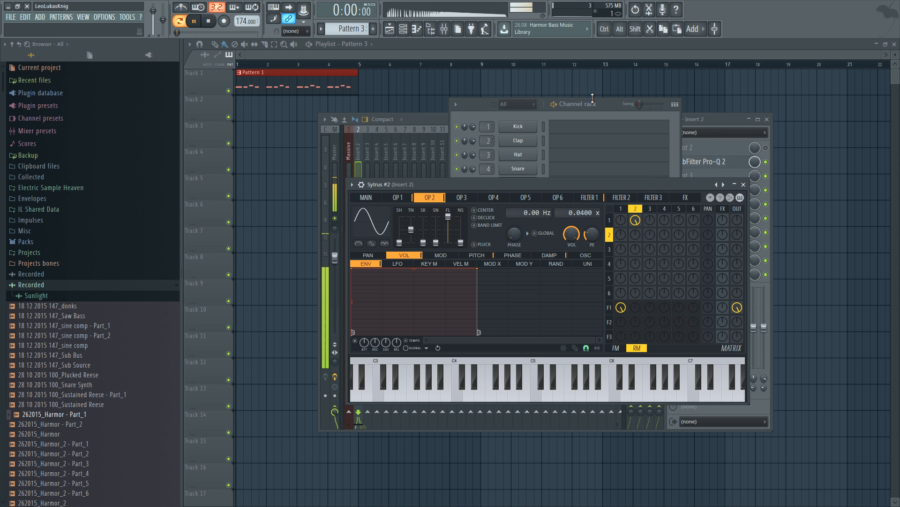
Audition the ring-modulated sound by shifting the piano roll note around F2 and F#2, stop playback, and close the piano roll.
click(599, 114)
click(587, 211)
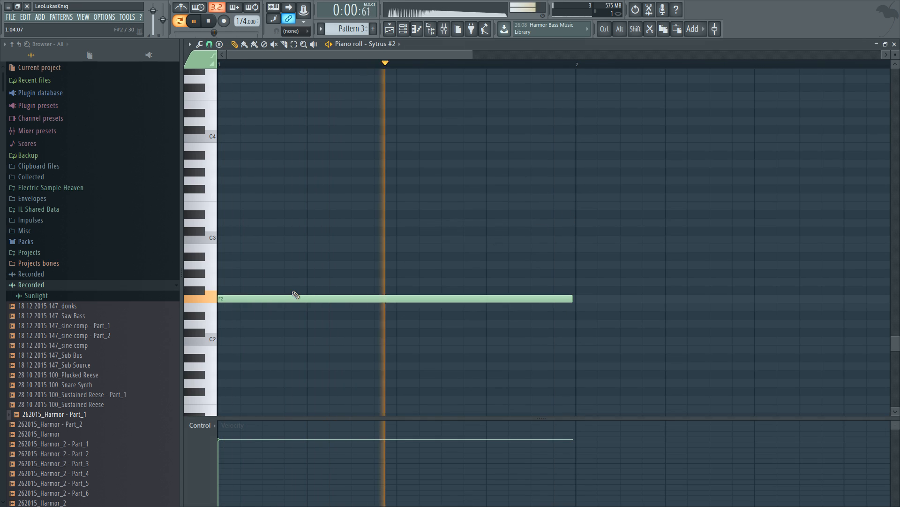
drag(288, 297, 267, 296)
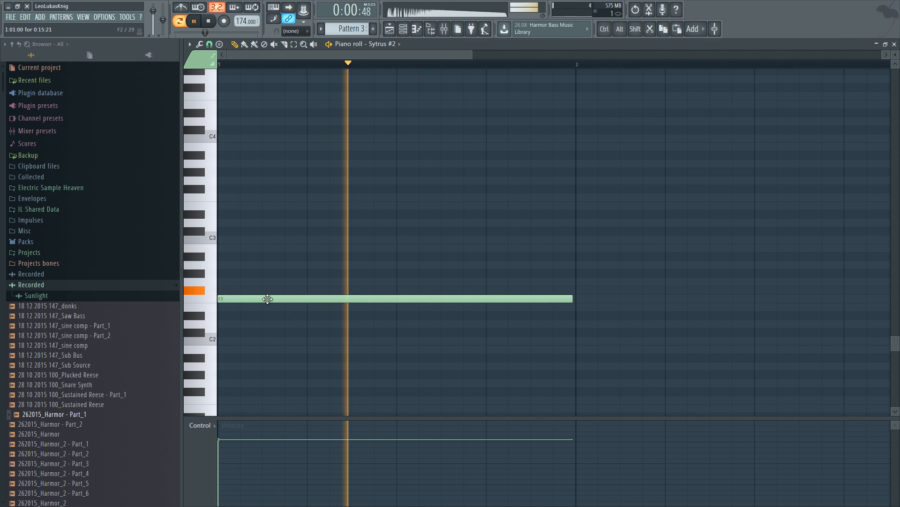
key(space)
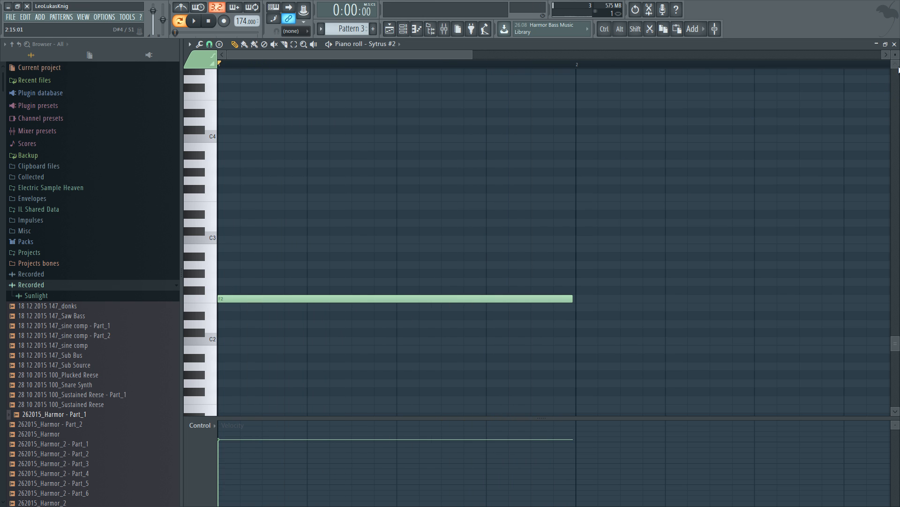
click(894, 44)
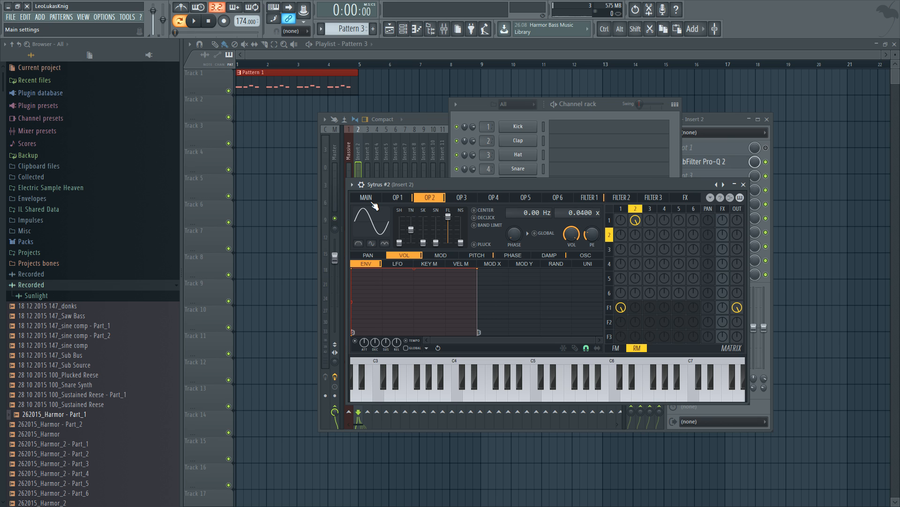
Review Operator 1, Operator 2 and Filter 1 in Sytrus #2 and lower Operator 1's FL slider to soften the saw.
click(397, 197)
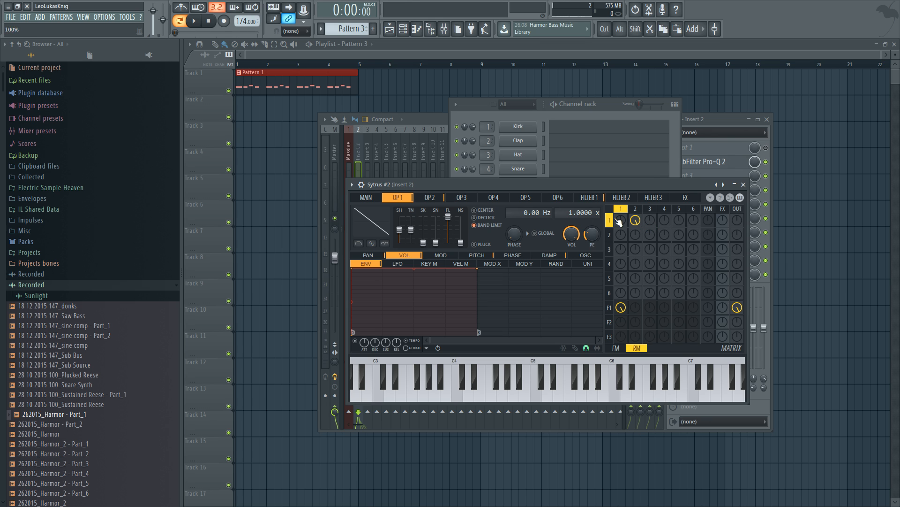
click(429, 198)
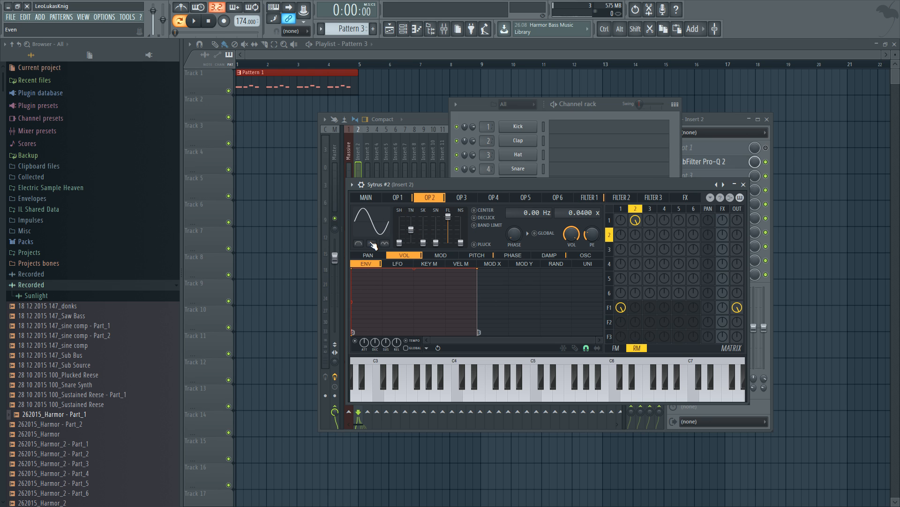
click(590, 198)
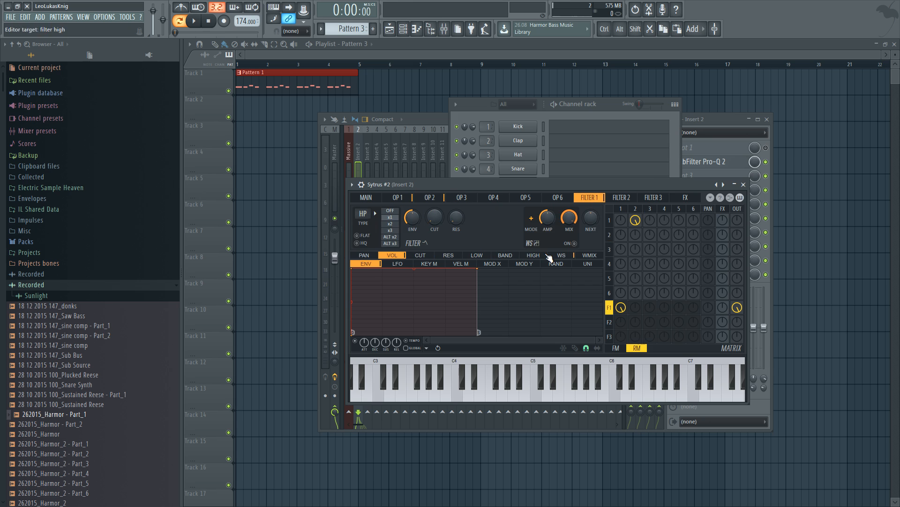
click(407, 197)
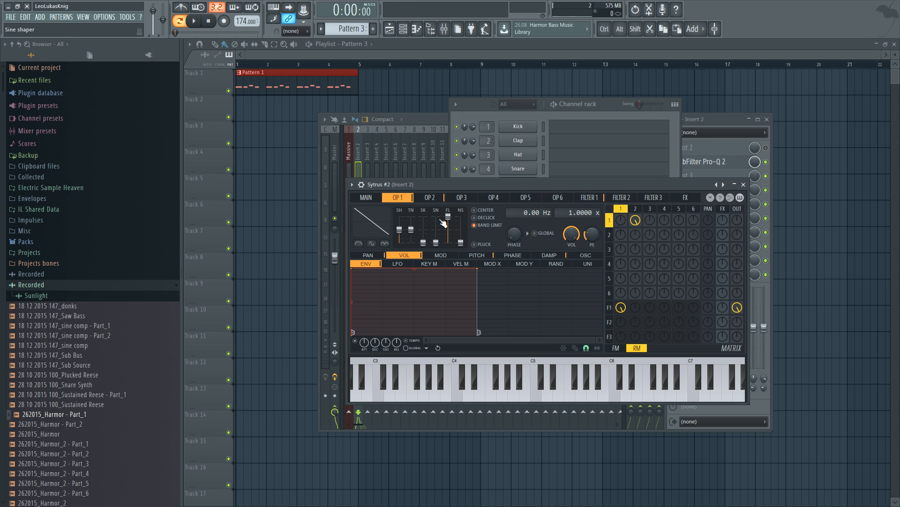
drag(448, 222, 449, 239)
Shape Filter 1's waveshaper curve with a point at 0.25, 0.75 and a small peak and dip near its start.
click(591, 198)
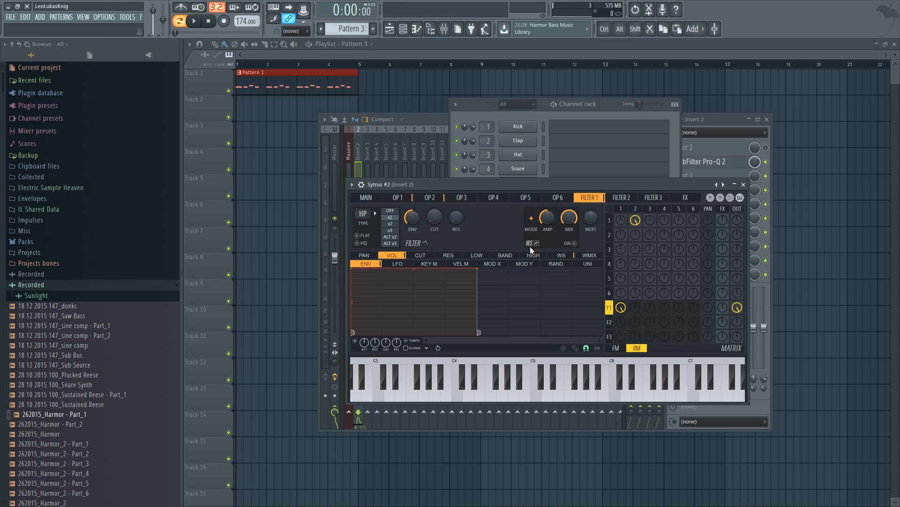
click(562, 256)
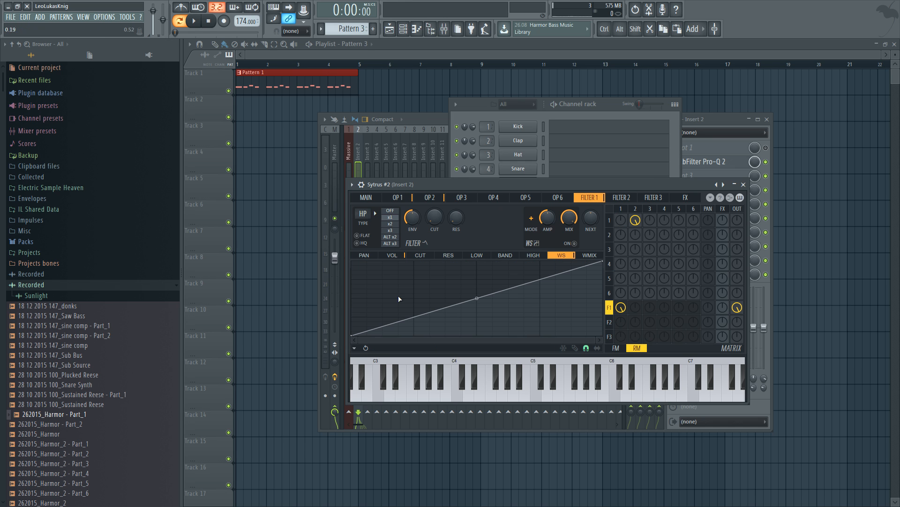
right_click(414, 317)
drag(418, 317, 416, 280)
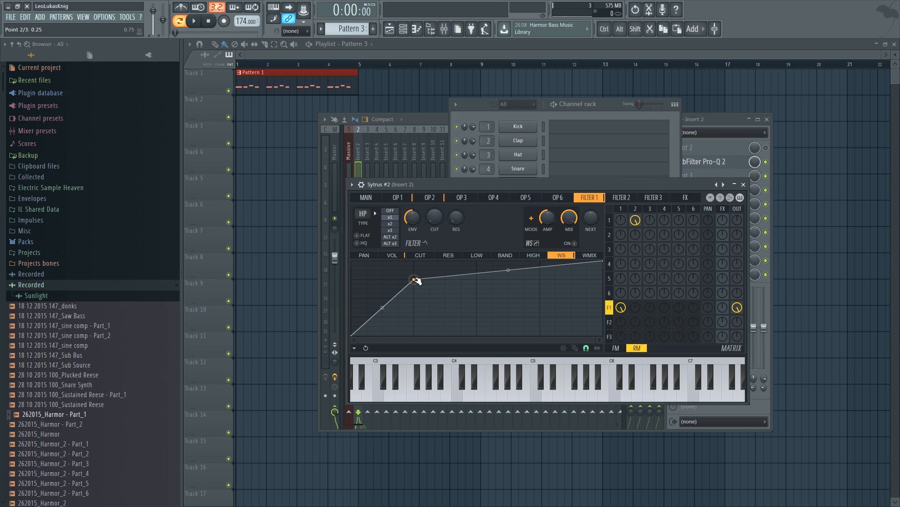
right_click(367, 325)
drag(367, 325, 384, 331)
right_click(374, 327)
During playback, readjust Operator 1's FL slider slightly upward and enable Filter 1's waveshaper.
key(space)
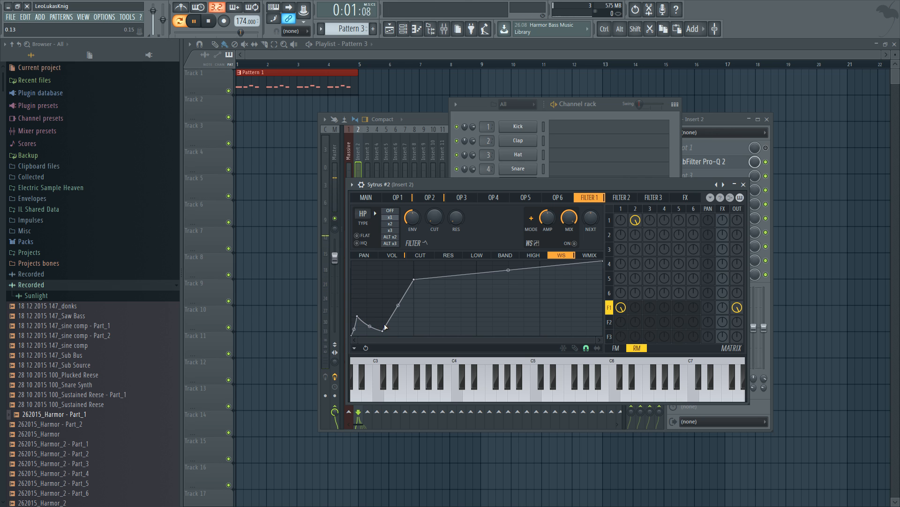
key(space)
key(space)
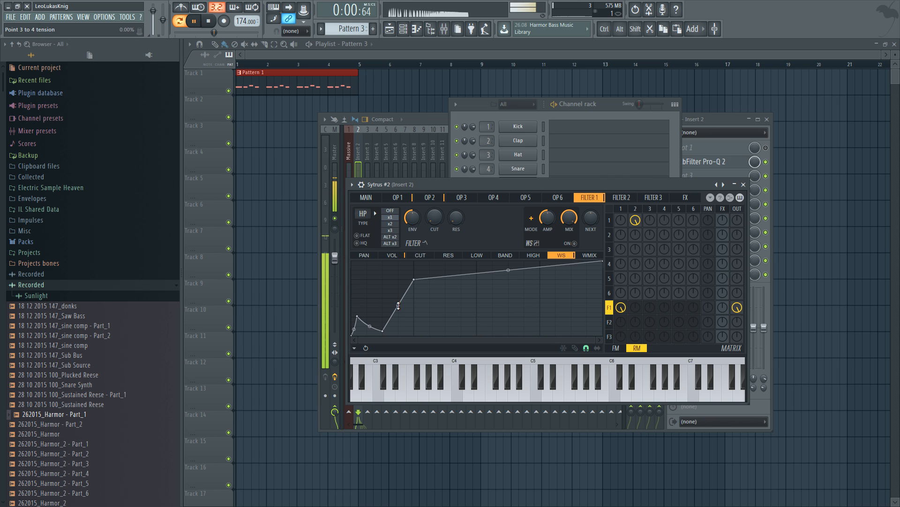
click(398, 198)
drag(442, 233, 442, 227)
click(590, 197)
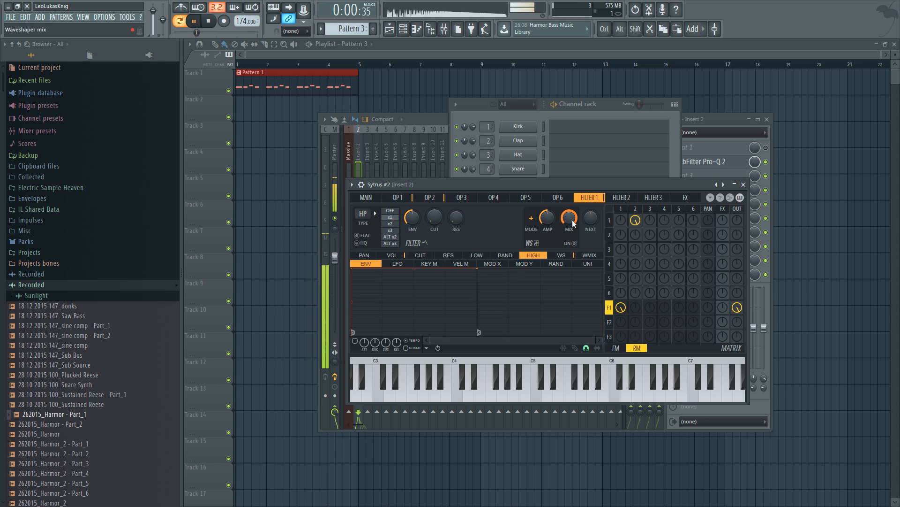
click(574, 243)
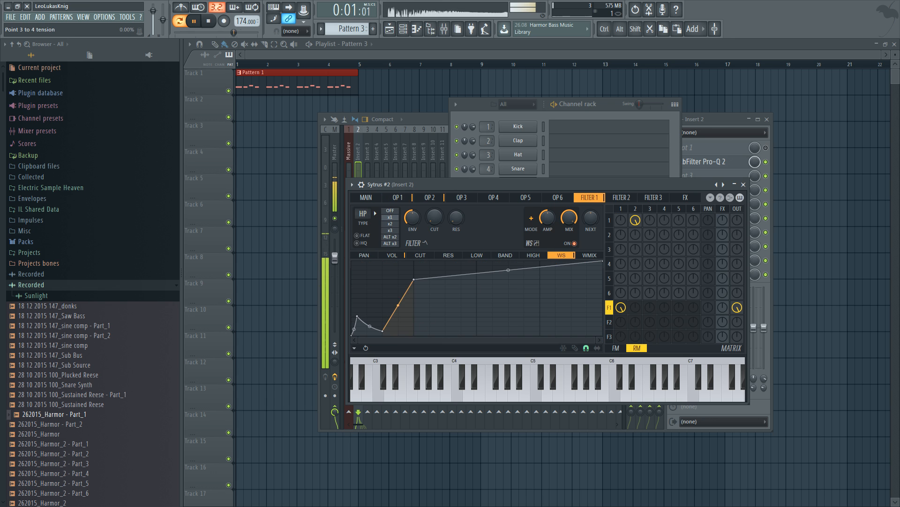
Bend the waveshaper's steep segment upward and raise its dip point, lower Operator 1's FL slider again, and stop playback.
drag(399, 305, 398, 295)
drag(382, 331, 383, 320)
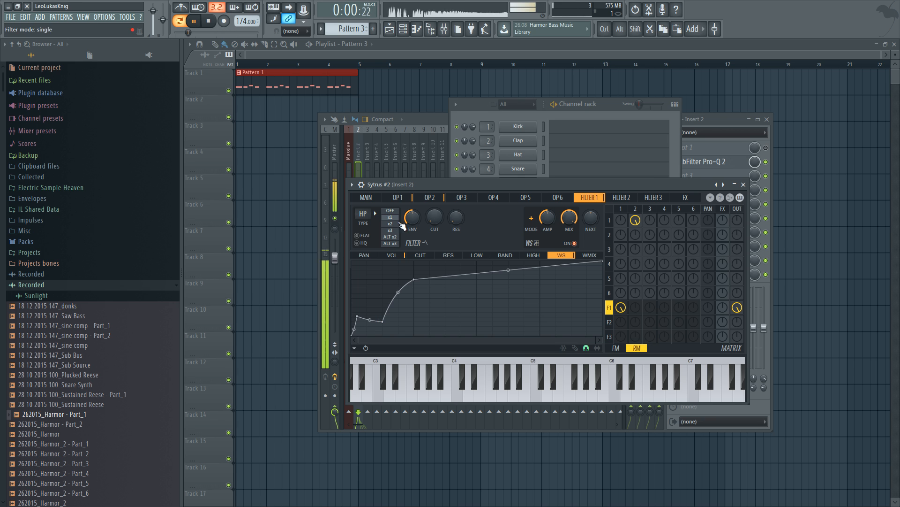
click(404, 199)
drag(449, 228, 450, 240)
key(space)
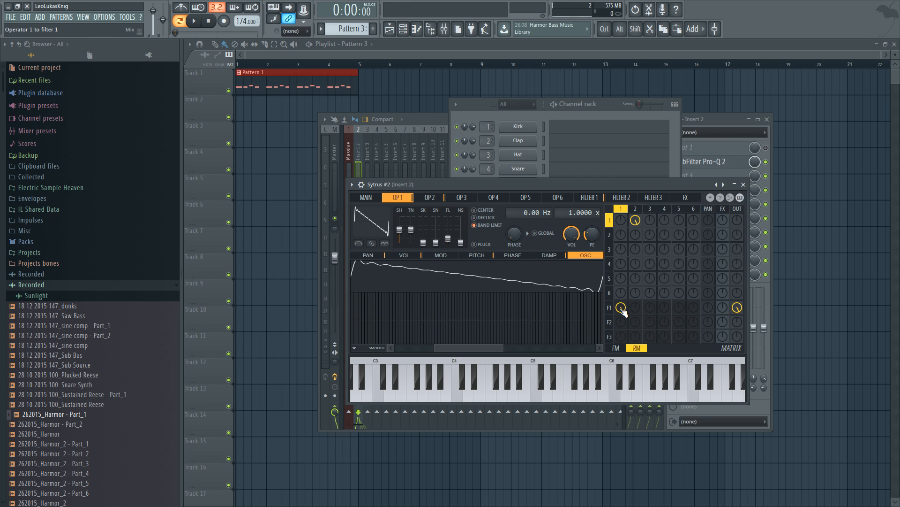
In the Sytrus #2 piano roll, shorten the F2 note to about one beat, stretch it back across the bar, and close the piano roll.
click(593, 111)
click(574, 209)
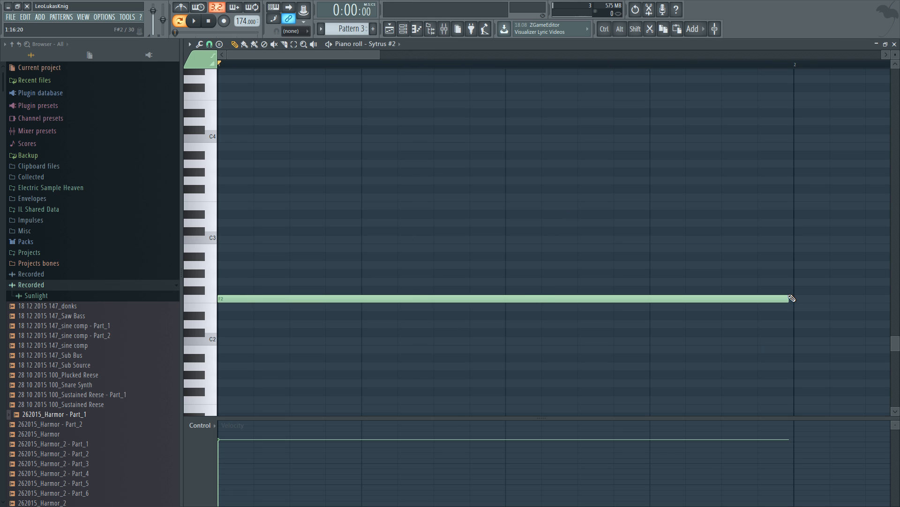
drag(792, 298, 352, 275)
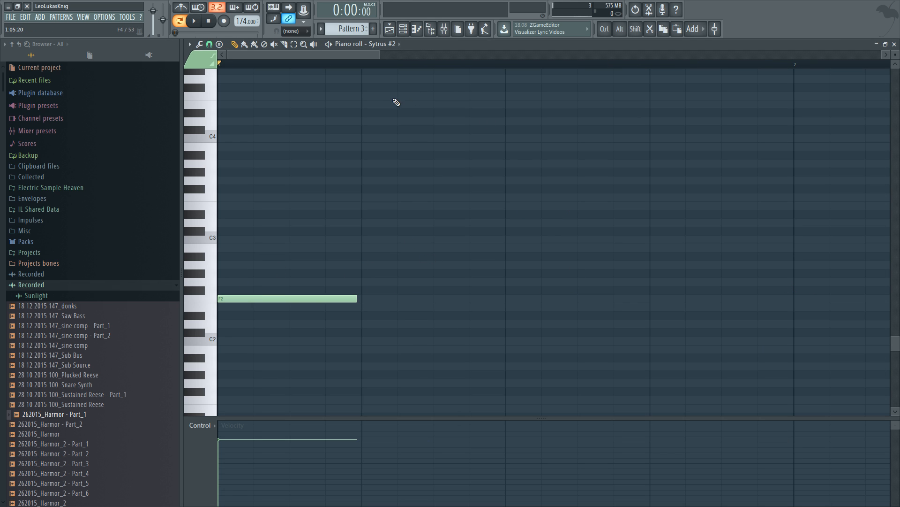
drag(209, 94, 210, 303)
drag(356, 299, 791, 299)
click(822, 281)
right_click(847, 282)
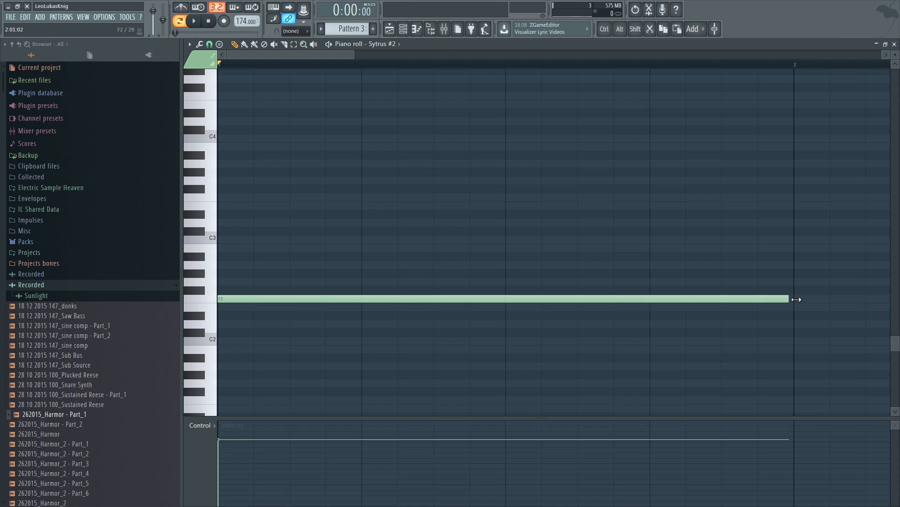
click(895, 44)
Switch the Sytrus #2 matrix to FM and enable the half-waveform option on Operator 2's sine.
click(616, 348)
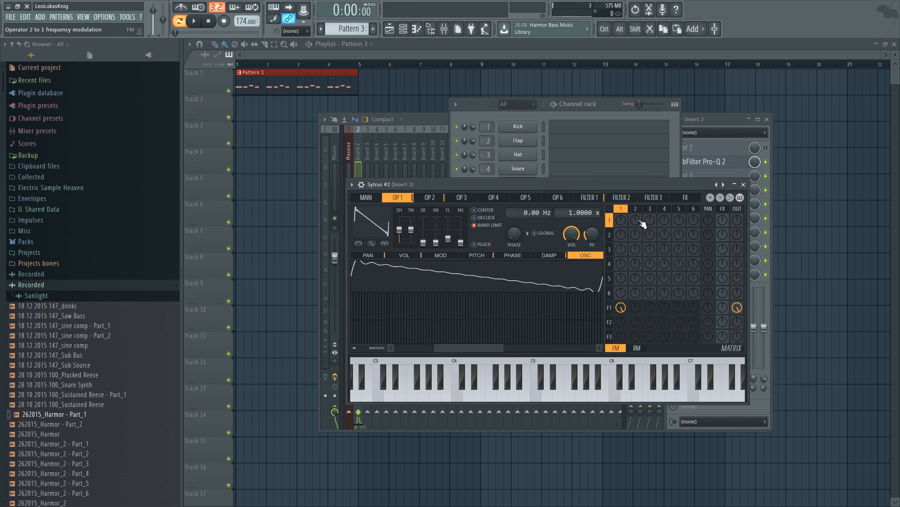
click(429, 198)
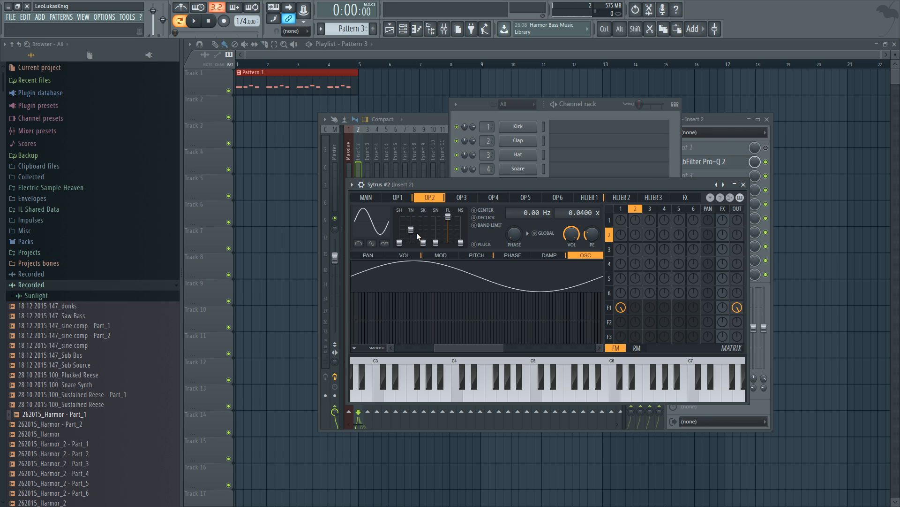
click(358, 244)
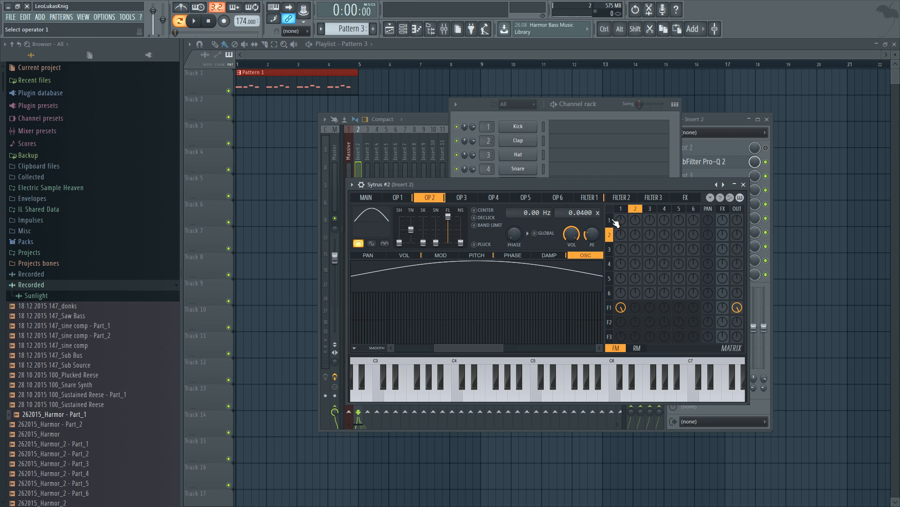
While auditioning playback, set Operator 2's tension to -39% and frequency ratio to 0.0800, and raise its shape slider.
key(space)
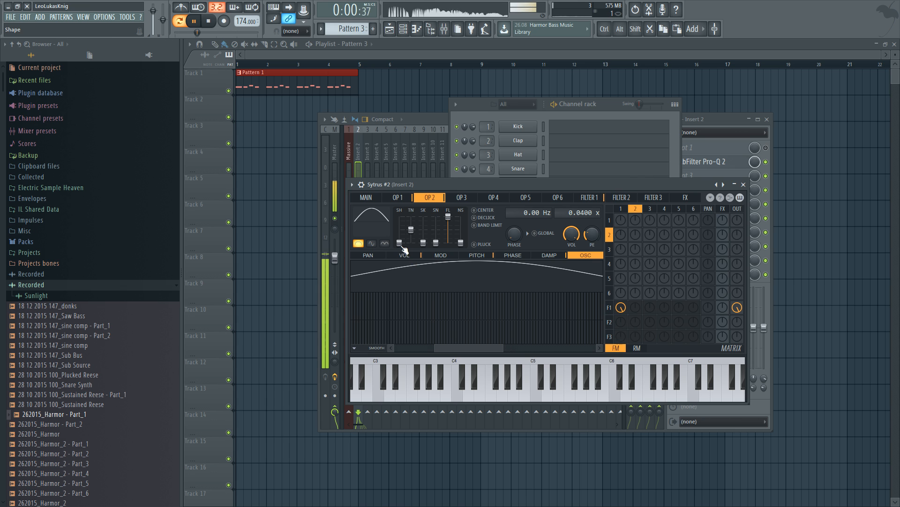
drag(410, 230, 411, 234)
key(space)
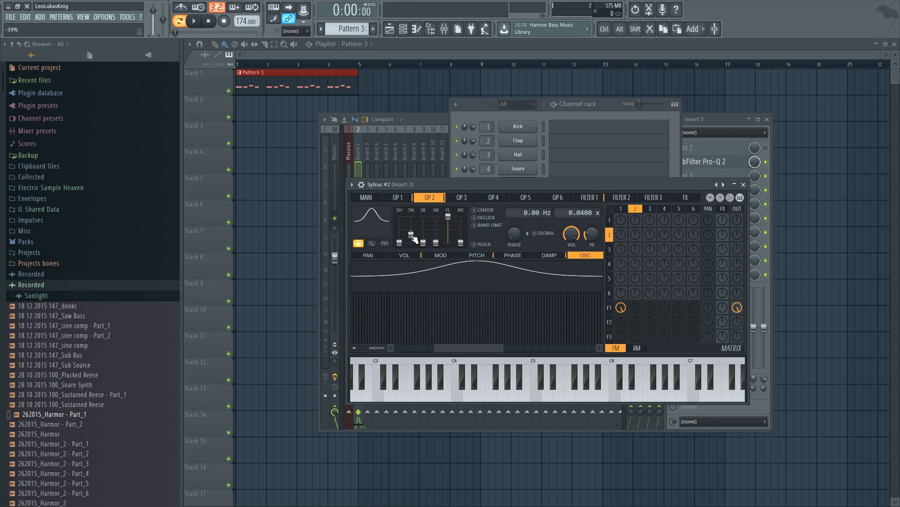
key(space)
drag(411, 233, 411, 237)
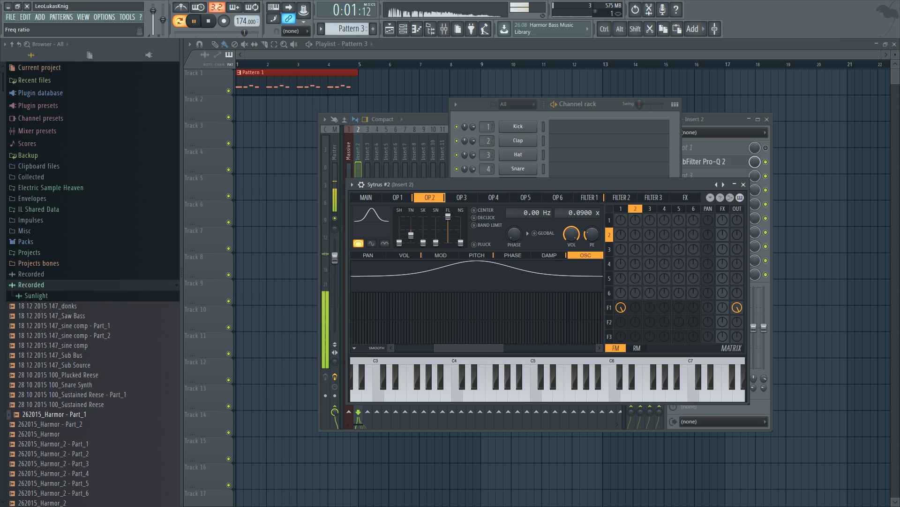
drag(582, 213, 583, 216)
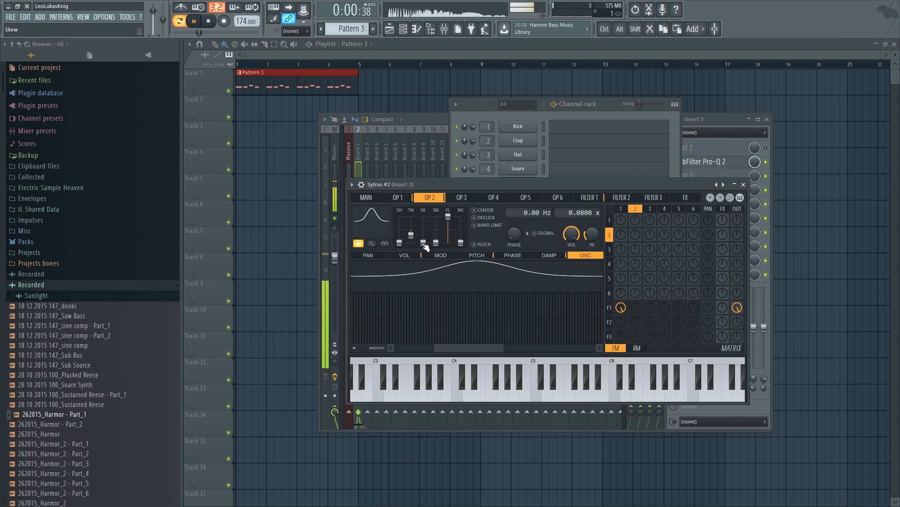
drag(423, 243, 399, 232)
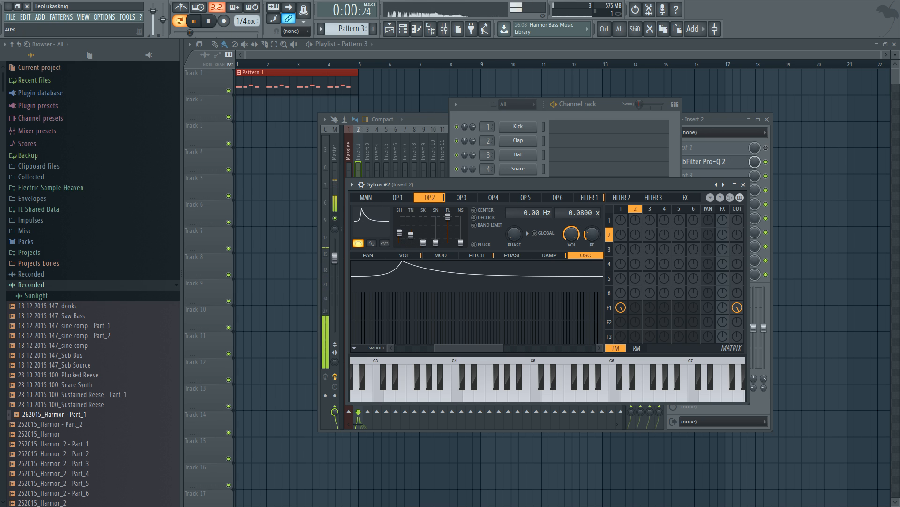
Audition the reshaped sound by shifting the Sytrus #2 note around F2 in the piano roll, stop playback, and close the piano roll.
click(604, 110)
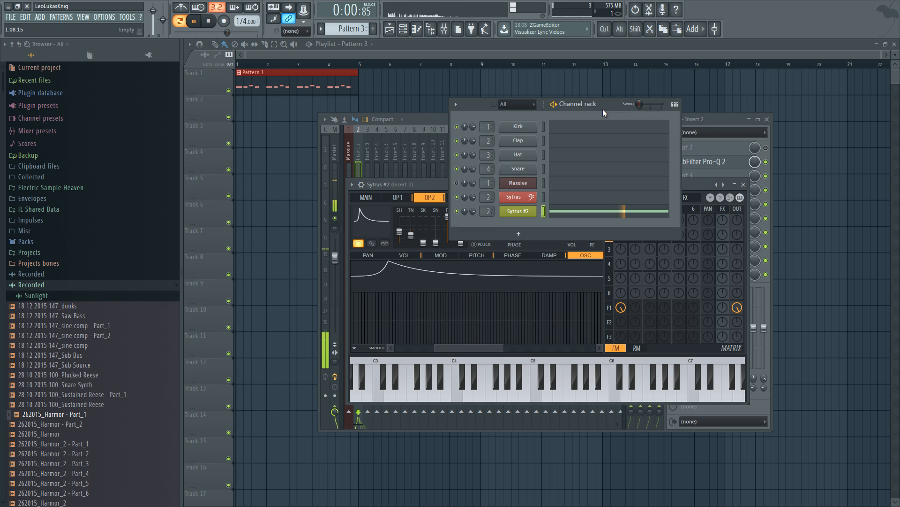
click(581, 215)
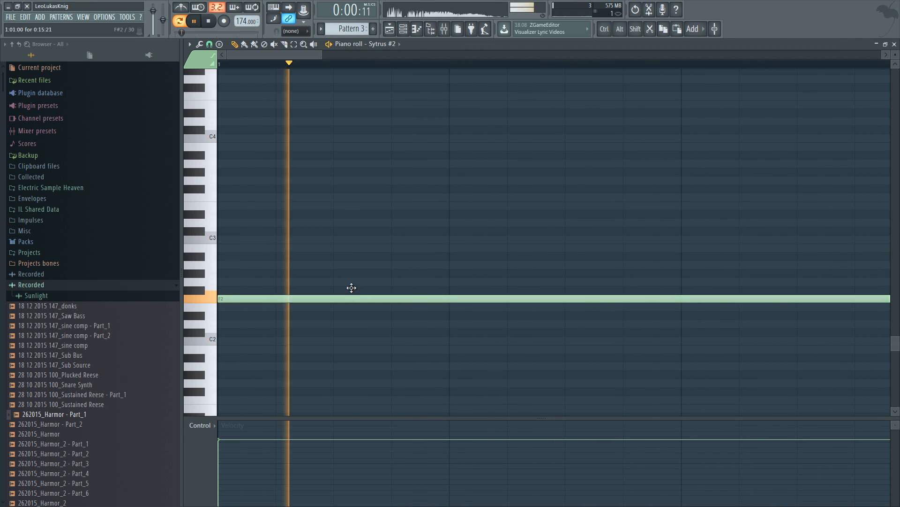
drag(351, 287, 291, 297)
key(space)
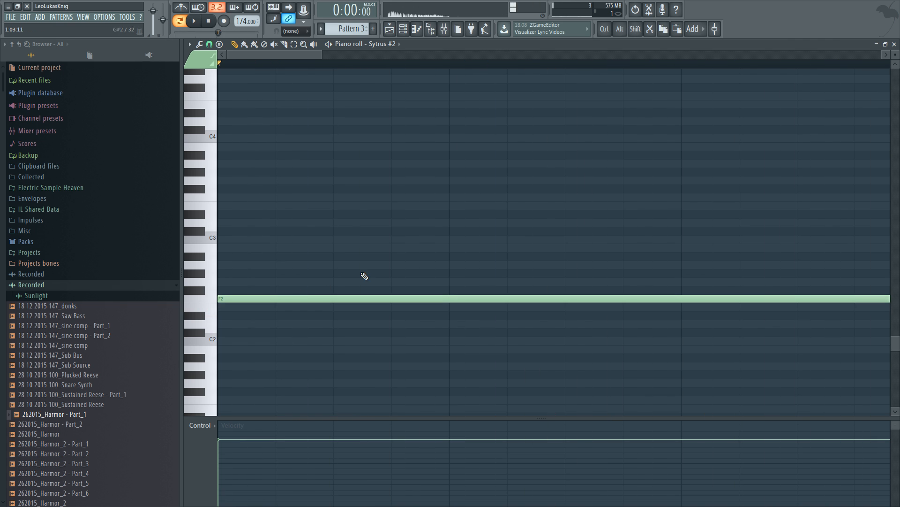
click(895, 43)
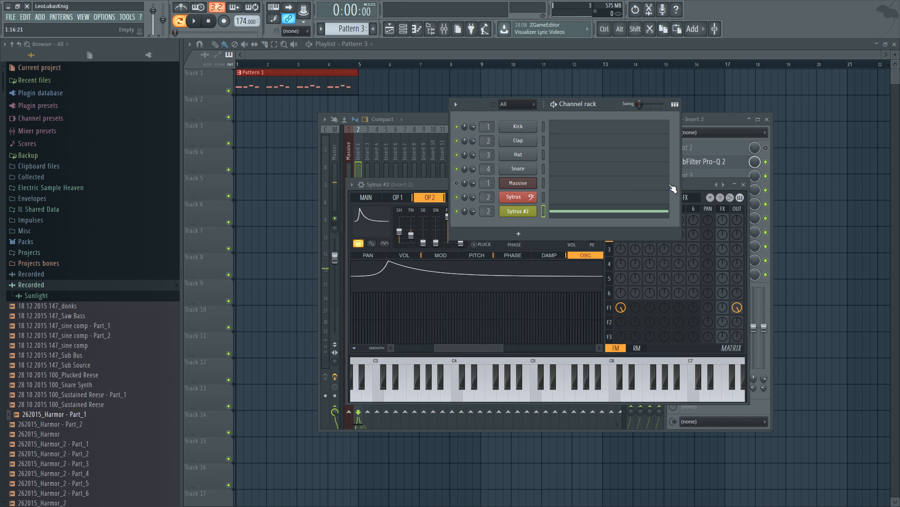
Set Filter 1 to Vanilla band stop with an x2 slope, cutoff at about 43% and some resonance.
click(688, 188)
click(590, 197)
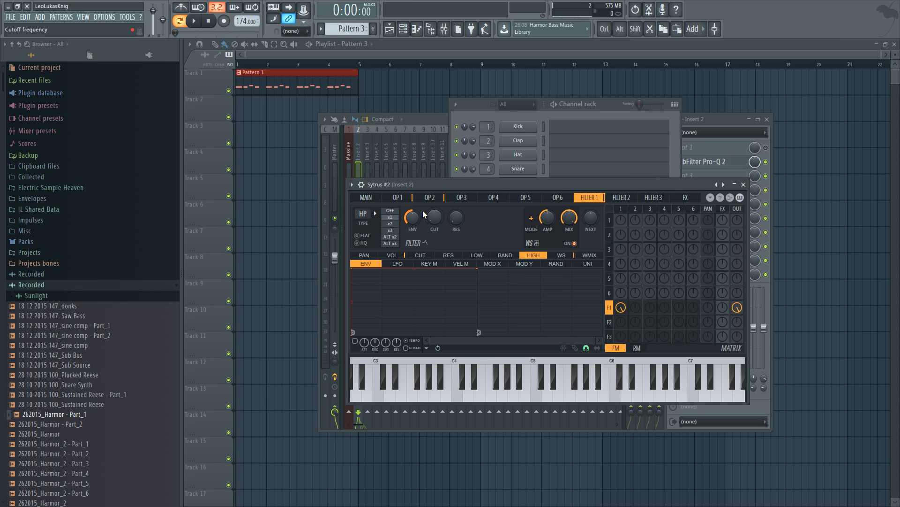
drag(429, 221, 429, 190)
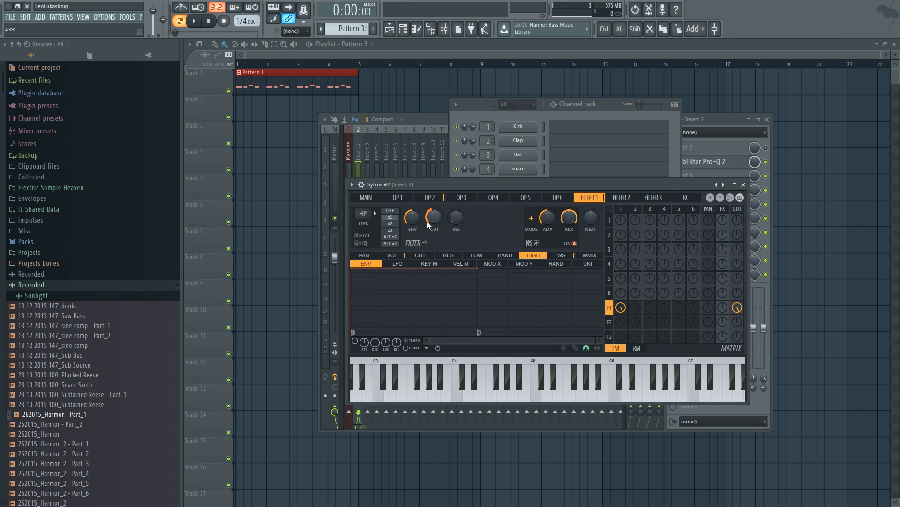
click(367, 214)
click(404, 271)
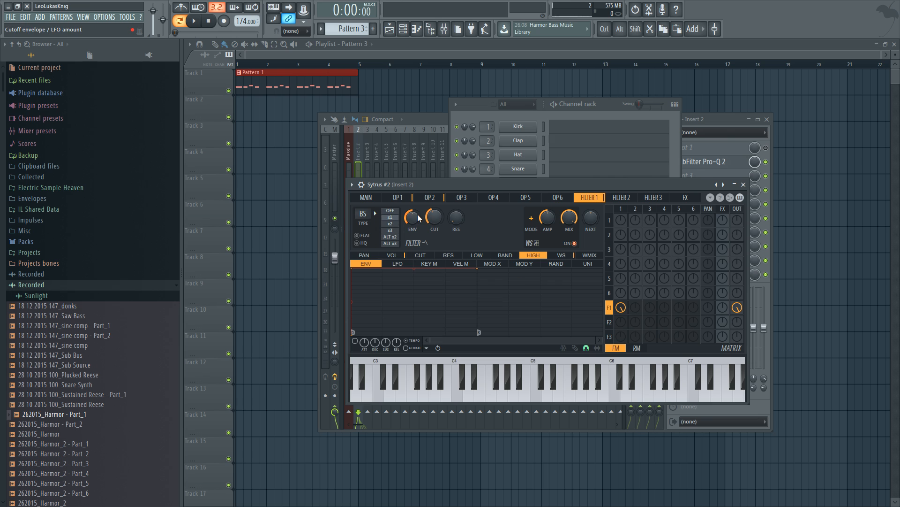
drag(456, 217, 456, 211)
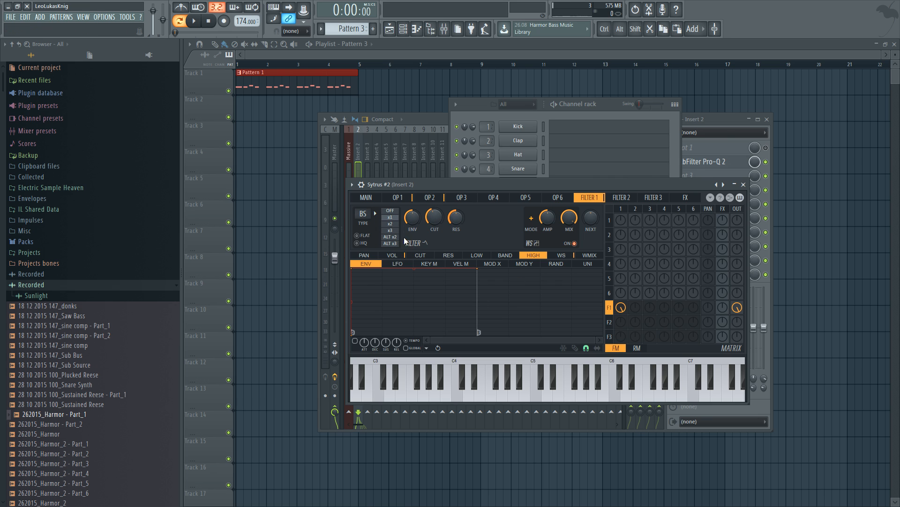
click(390, 224)
Sweep Filter 1's cutoff during playback, steepen its slope to x3, and stop playback.
key(space)
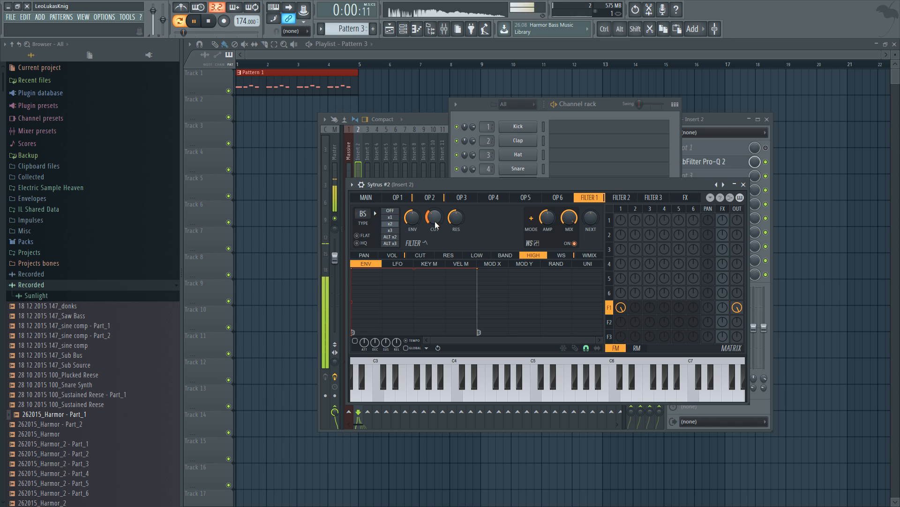
drag(436, 224, 435, 216)
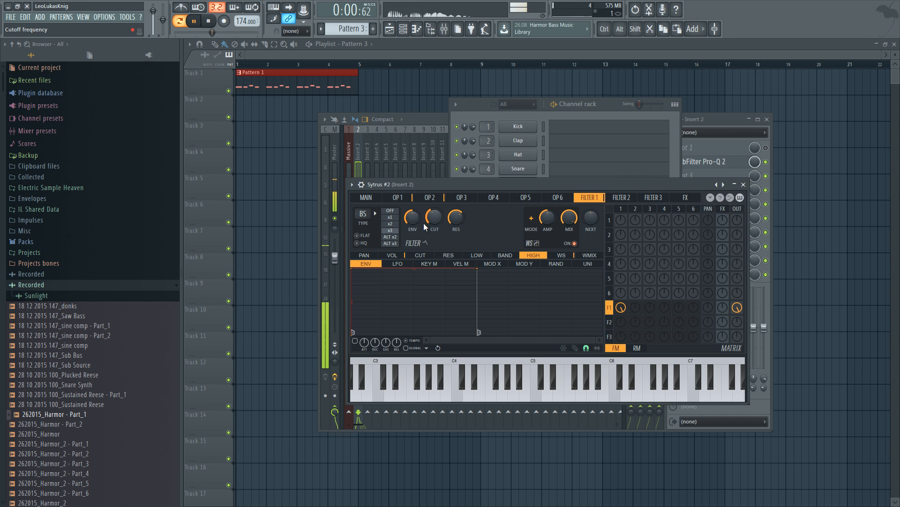
drag(435, 217, 434, 234)
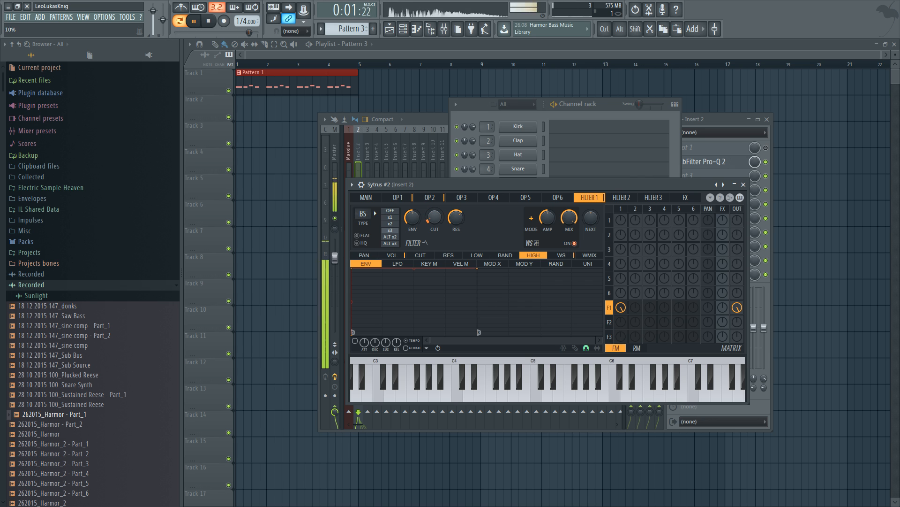
key(space)
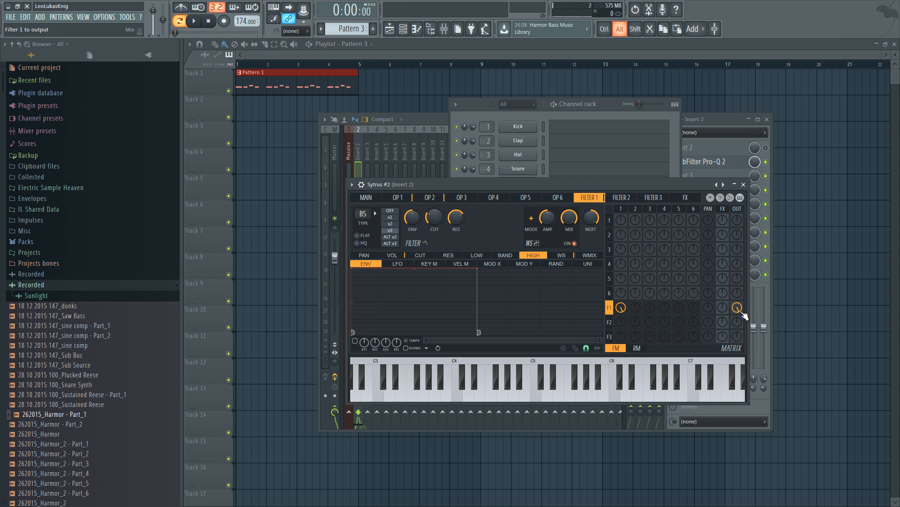
Route the sound through Filter 2, set it to Vanilla band stop at x2 with raised resonance and lowered cutoff, and open its LFO during playback.
click(620, 198)
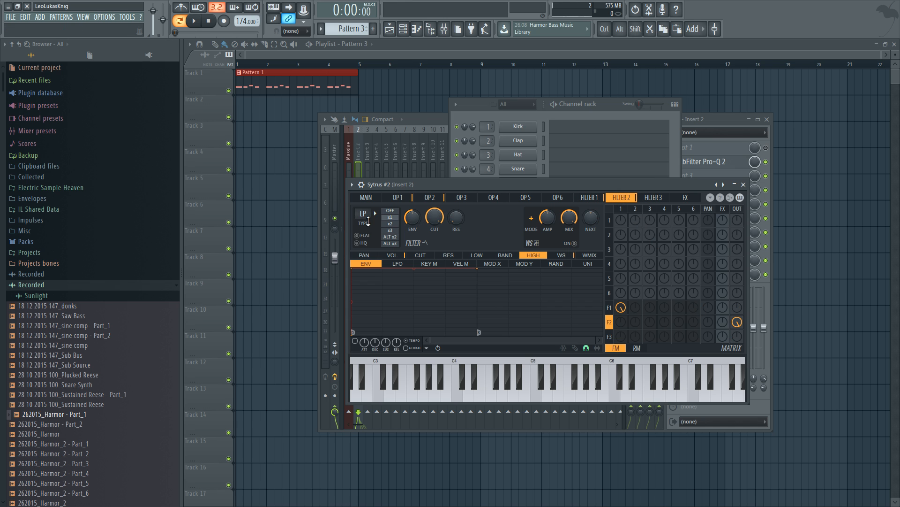
click(358, 212)
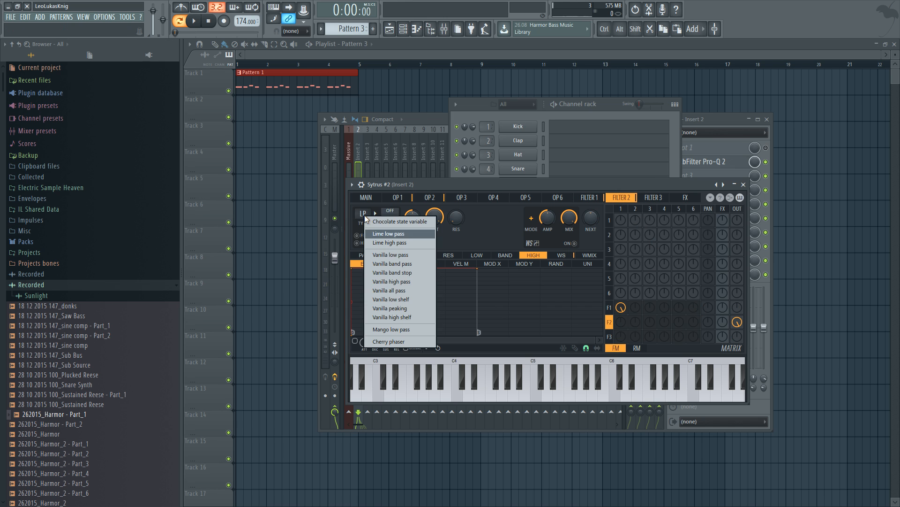
click(392, 272)
drag(456, 217, 434, 215)
click(391, 224)
key(space)
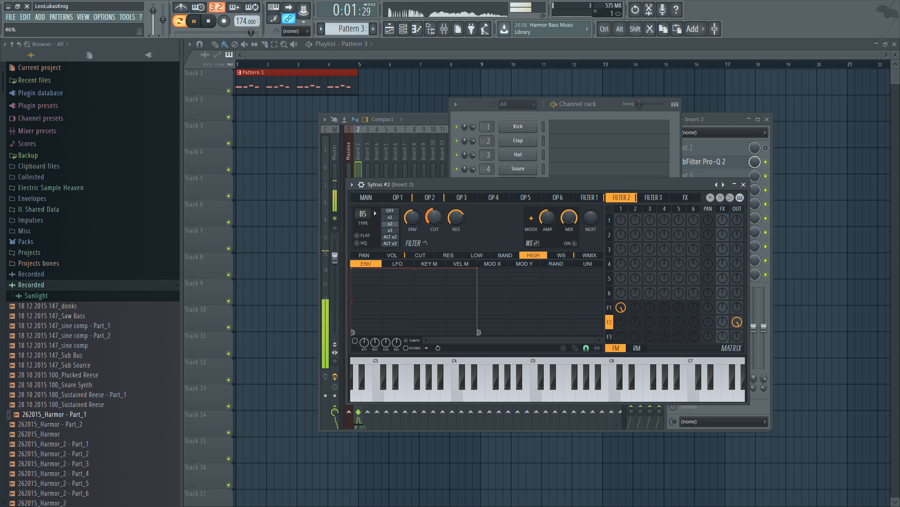
click(398, 265)
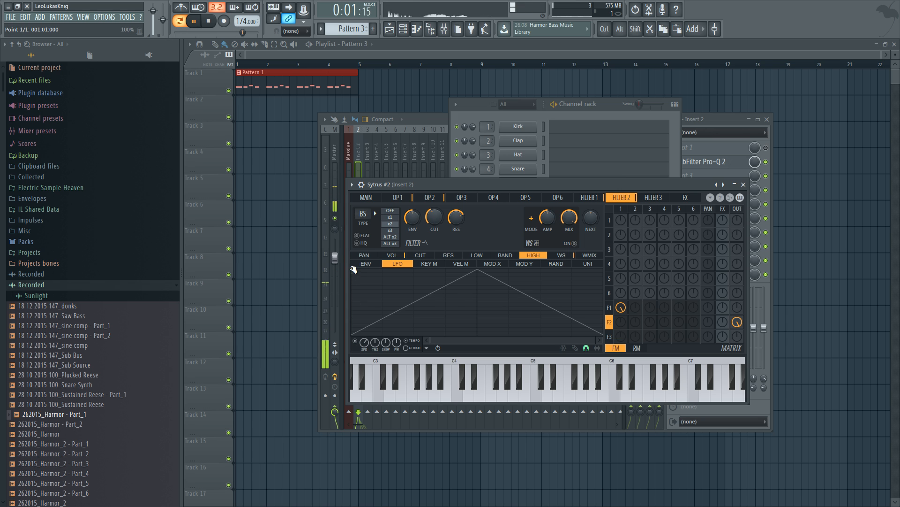
Reduce the LFO amount on Filter 2's HIGH parameter, fine-tune the filter cutoff, and increase the LFO speed.
drag(353, 270, 352, 289)
click(367, 197)
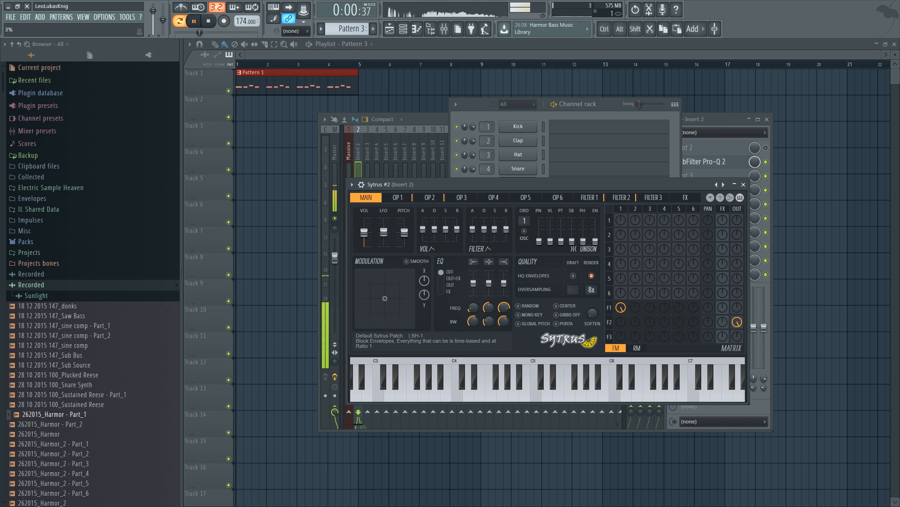
click(621, 198)
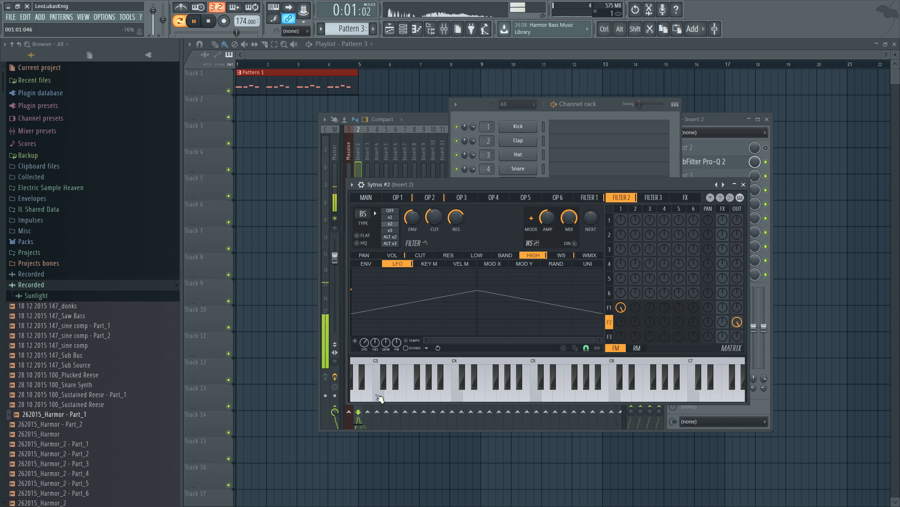
drag(430, 217, 429, 219)
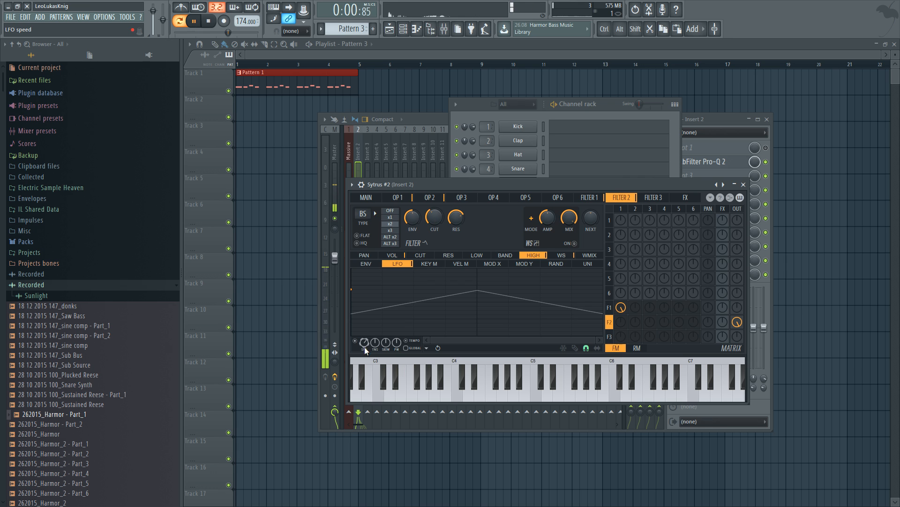
mouse_move(365, 346)
mouse_down()
mouse_move(365, 334)
mouse_move(367, 348)
mouse_up()
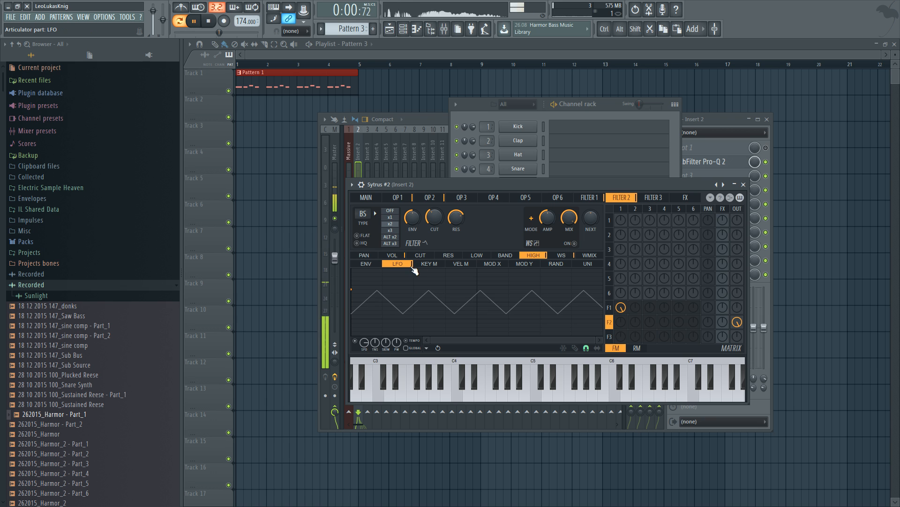
Give Filter 2's cutoff an LFO with a 25% amount, adjusting its speed and rounding the wave with the tension control.
click(425, 255)
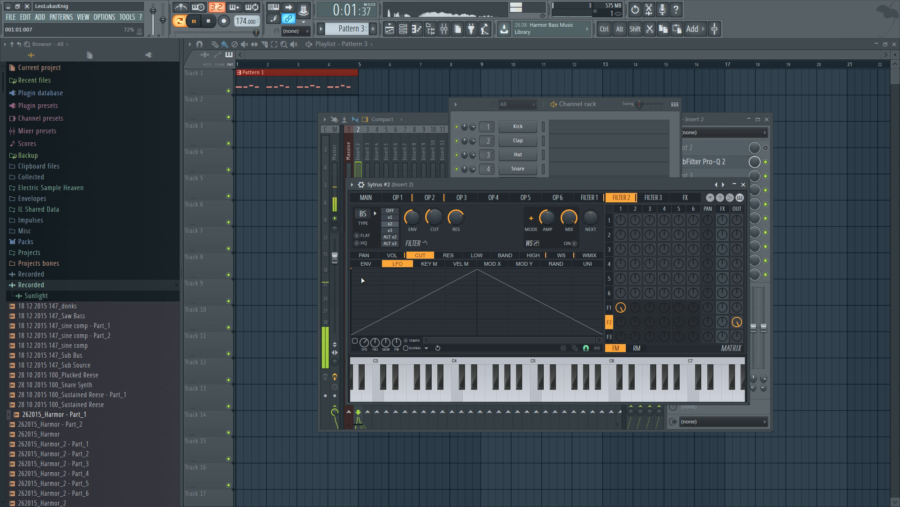
drag(354, 270, 350, 293)
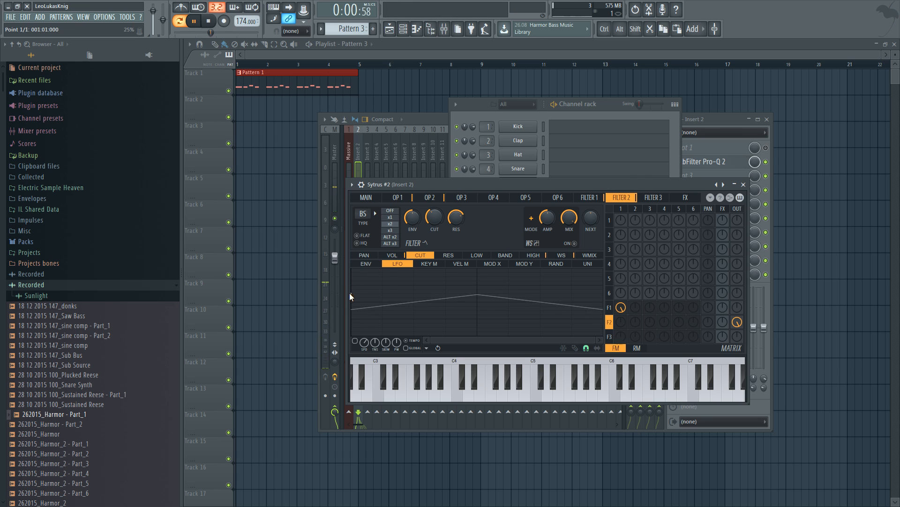
drag(365, 342, 365, 326)
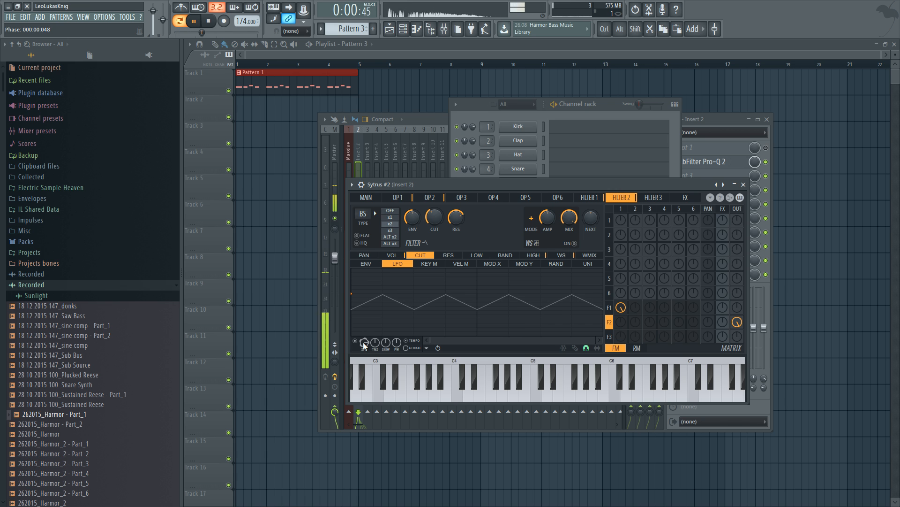
drag(364, 347, 364, 356)
drag(436, 219, 436, 214)
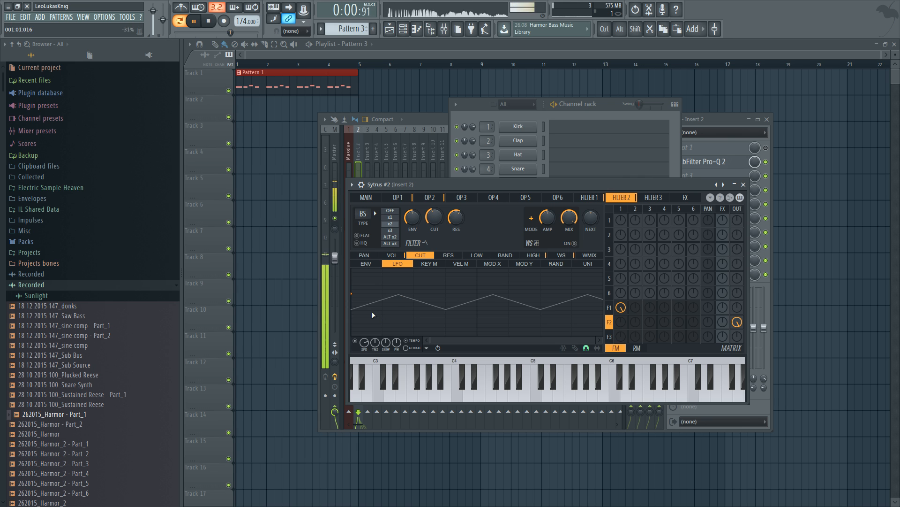
drag(373, 344, 373, 356)
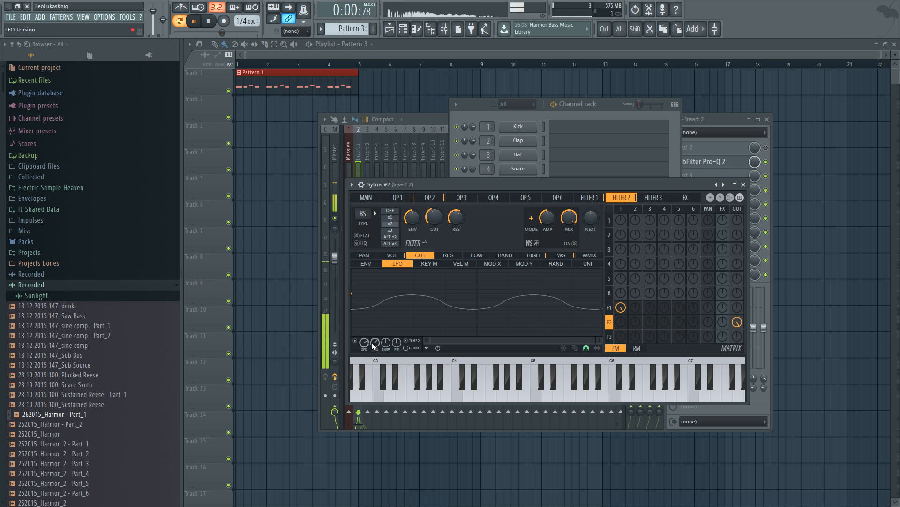
Show the volume envelope of Filter 2 and stop playback.
click(392, 255)
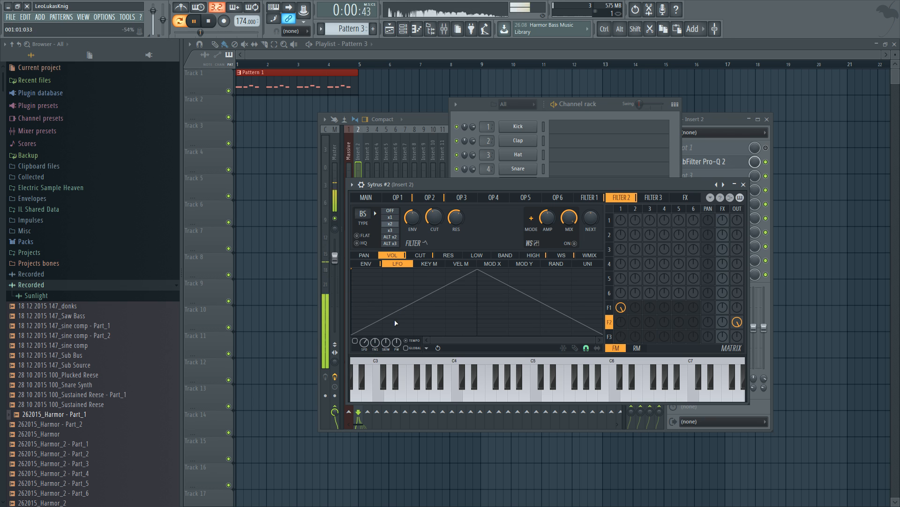
click(363, 264)
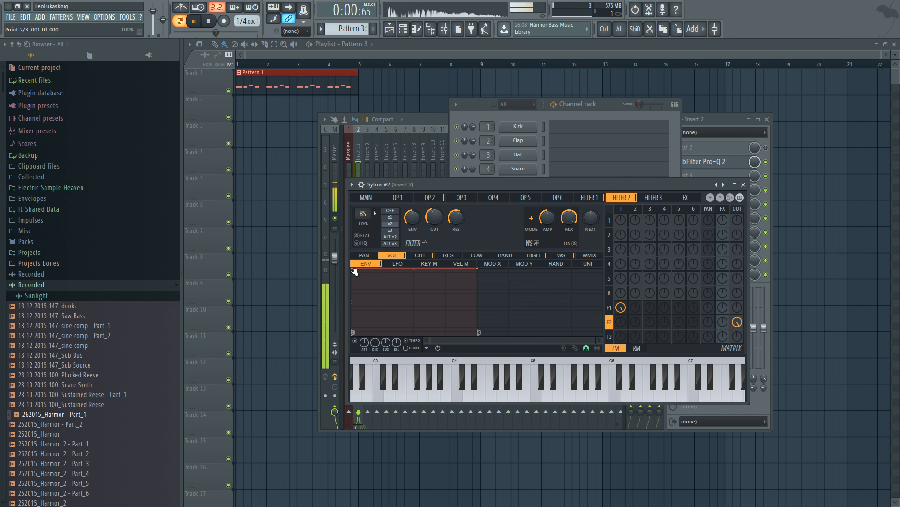
click(209, 25)
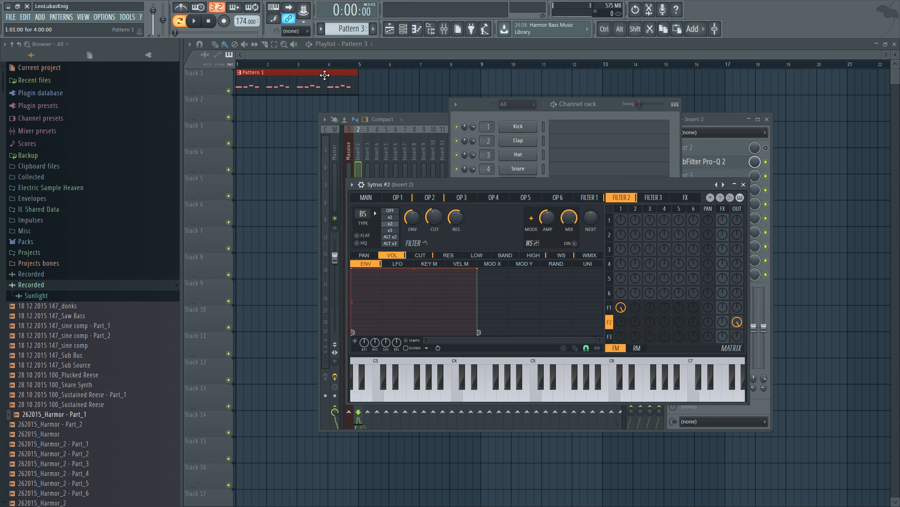
In the ring modulation matrix, reset the operator 2 to 1 amount to 0% and raise the operator 2 to 3 amount.
click(637, 349)
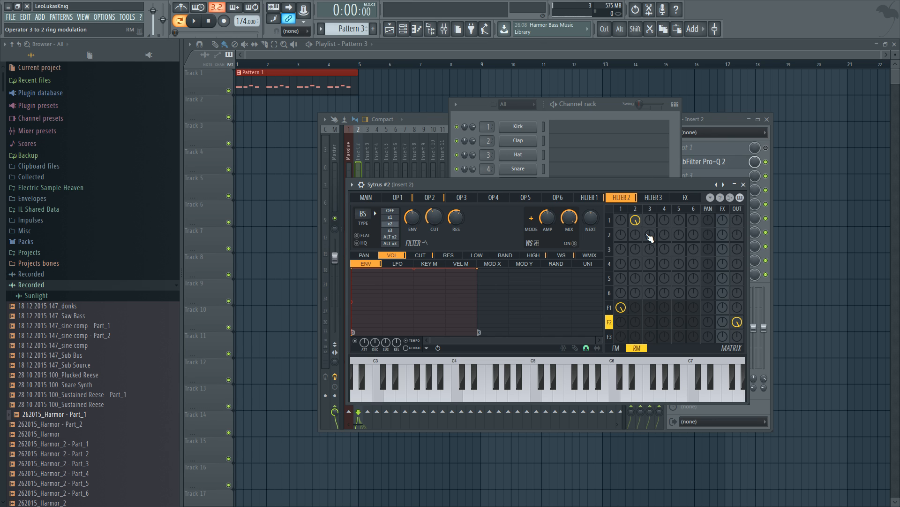
alt+click(635, 222)
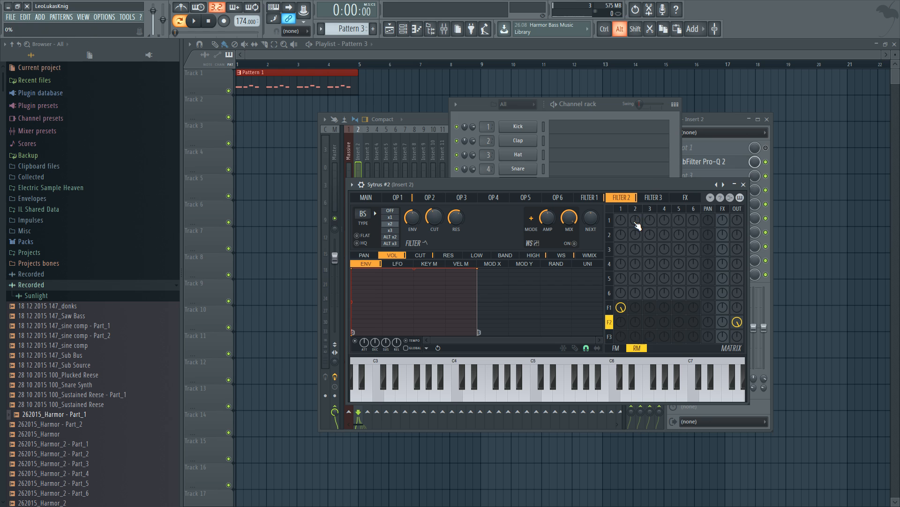
drag(637, 253, 640, 241)
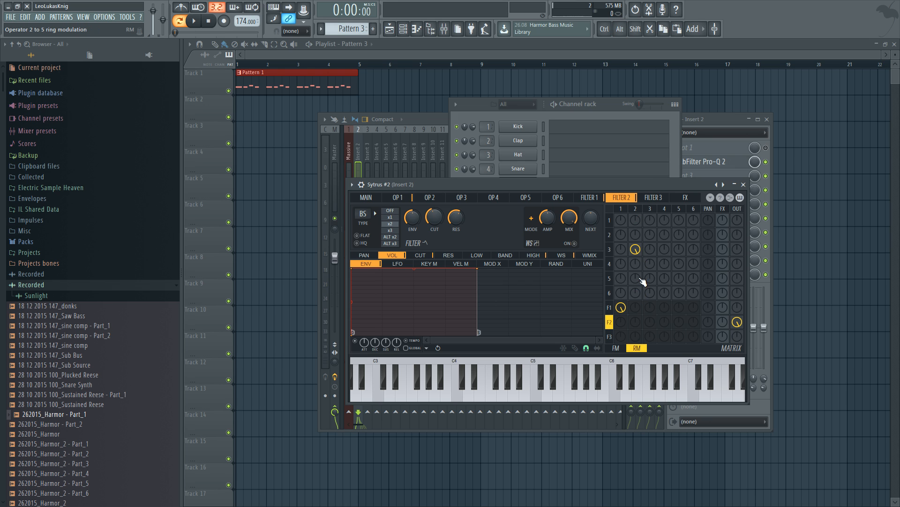
Raise the frequency modulation from operator 3 to operator 1 and change operator 1's waveform to Sine.
click(616, 348)
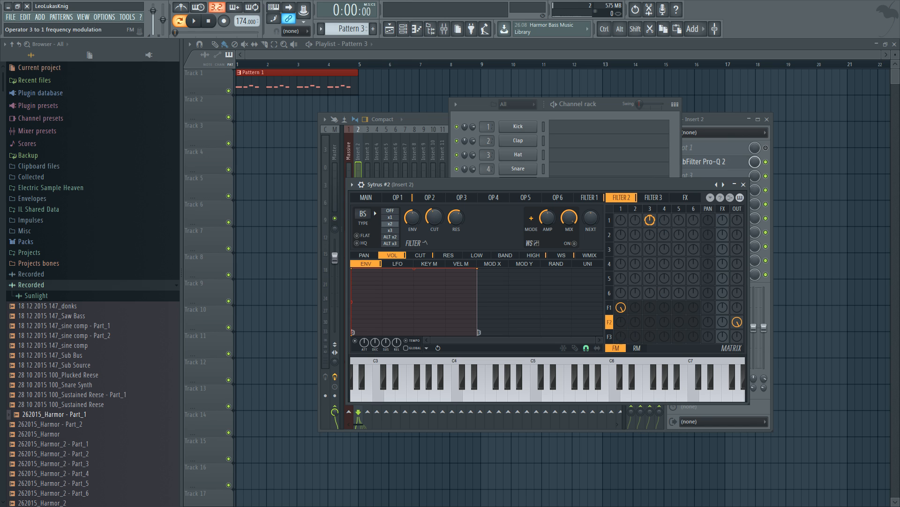
drag(650, 219, 650, 208)
click(398, 197)
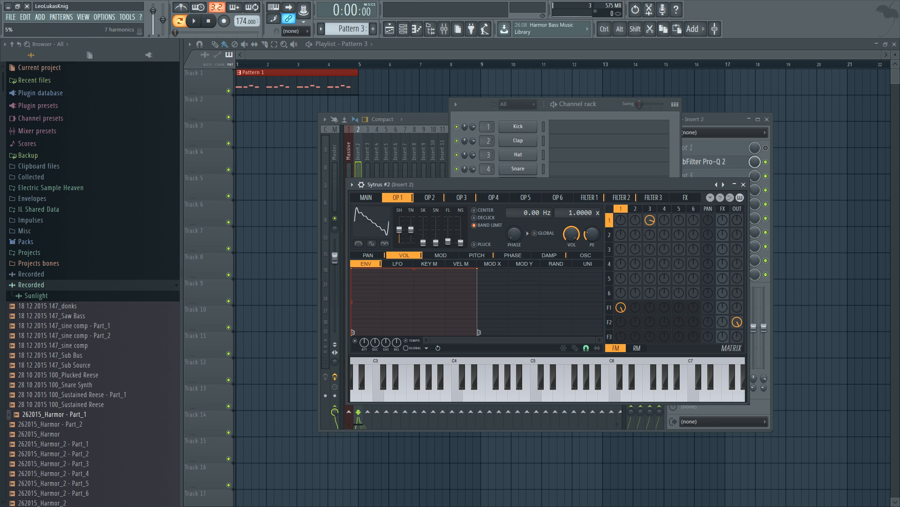
drag(448, 241, 448, 239)
click(383, 230)
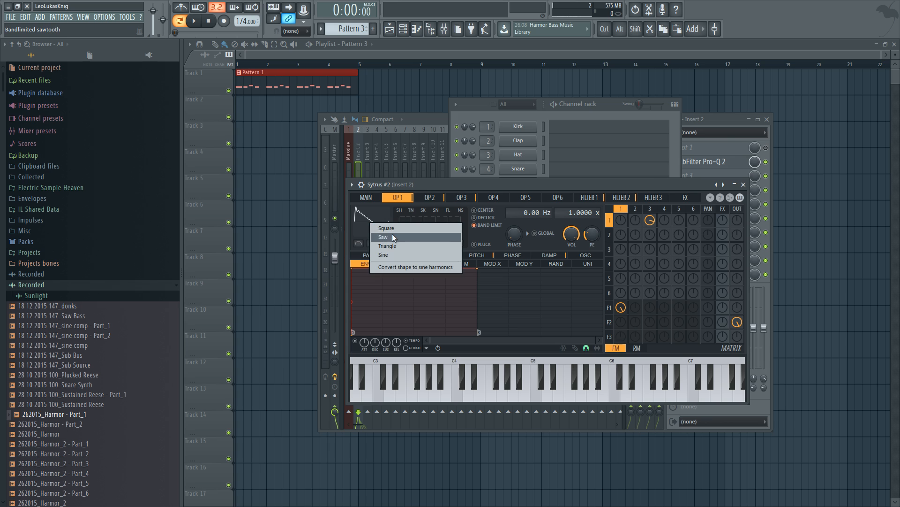
click(388, 251)
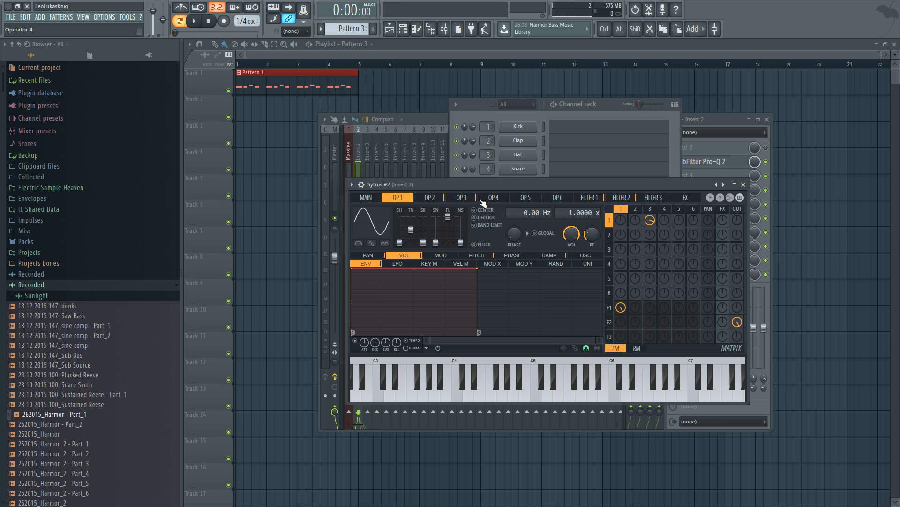
Adjust the ring modulation from operator 2 to operator 3 and play the pattern while checking operator 2 and Filter 3.
click(459, 198)
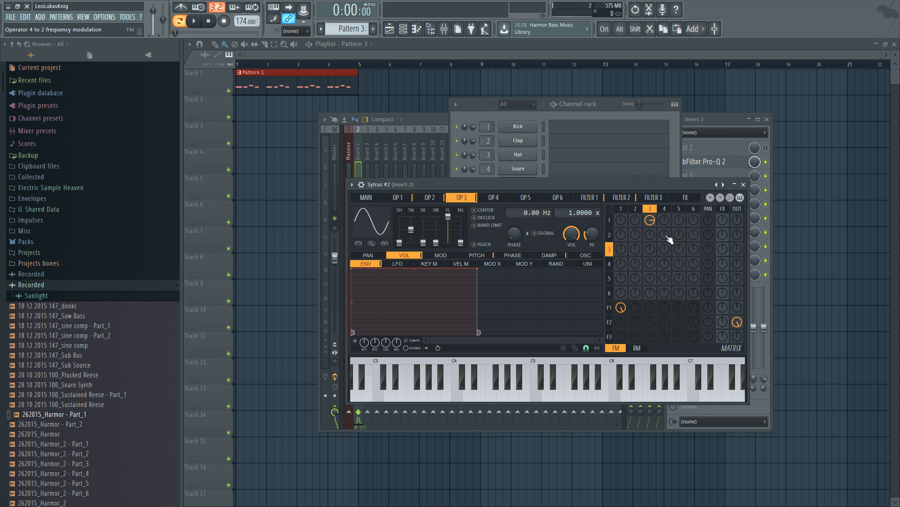
click(637, 348)
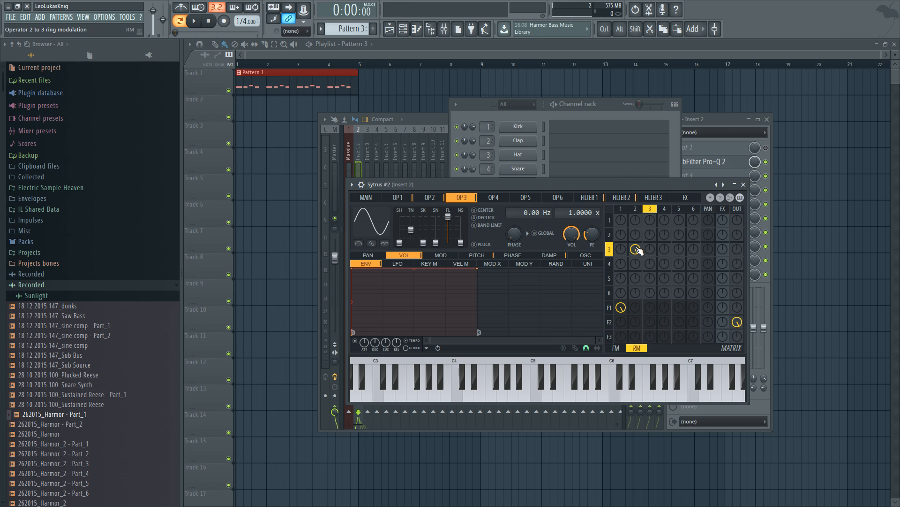
drag(638, 249, 637, 244)
key(space)
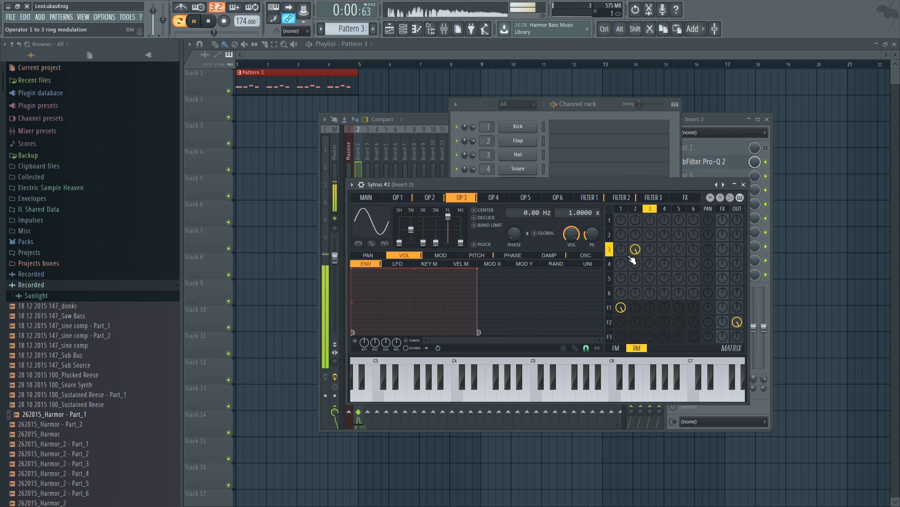
click(430, 197)
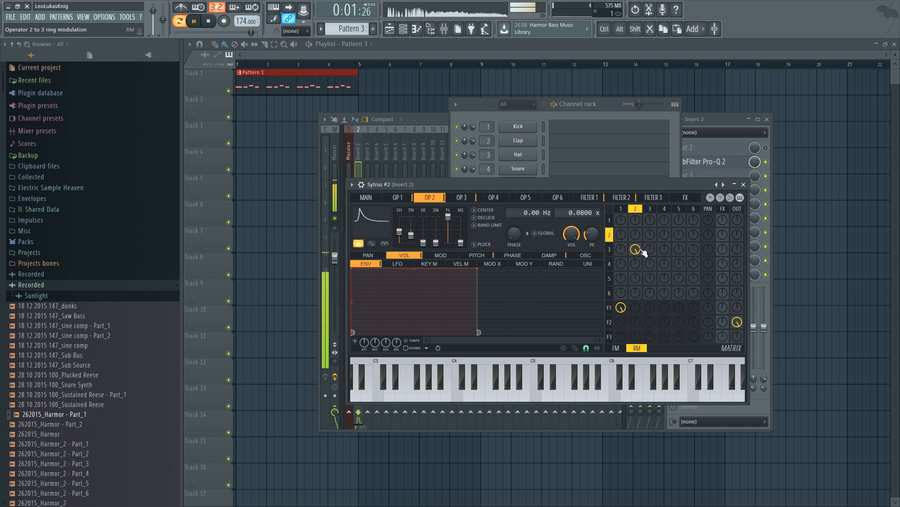
click(611, 337)
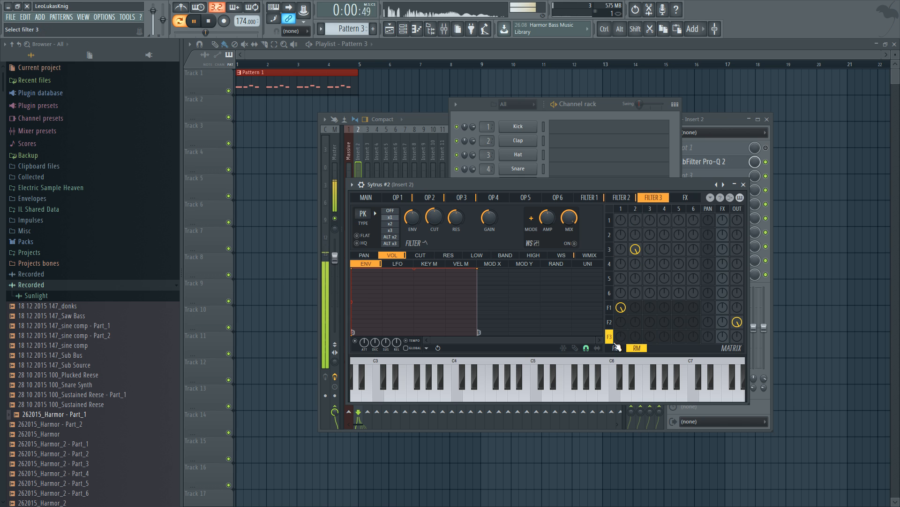
Stop playback and set the frequency modulation from operator 3 to operator 1 to about 70%.
click(616, 347)
key(space)
drag(651, 221, 650, 214)
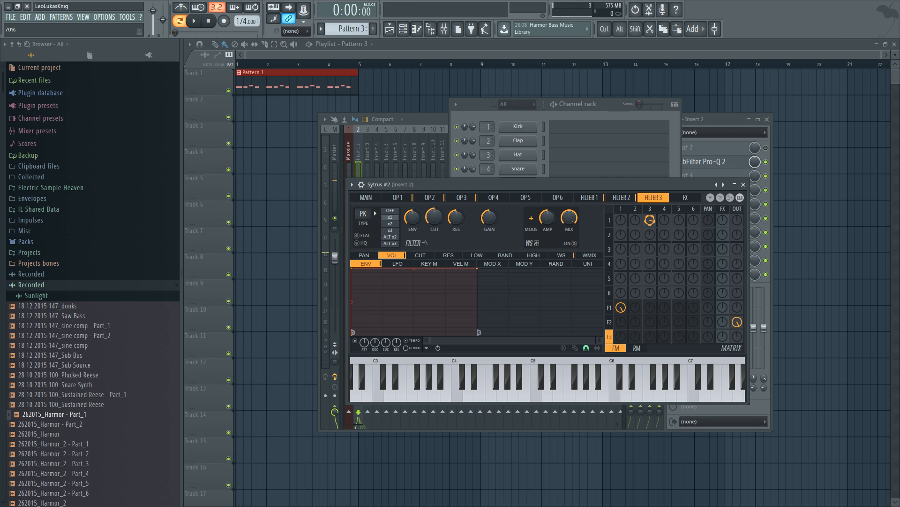
Examine the ring modulation matrix and the settings of operators 2, 3 and 1 and Filter 1 while auditioning the pattern.
click(637, 347)
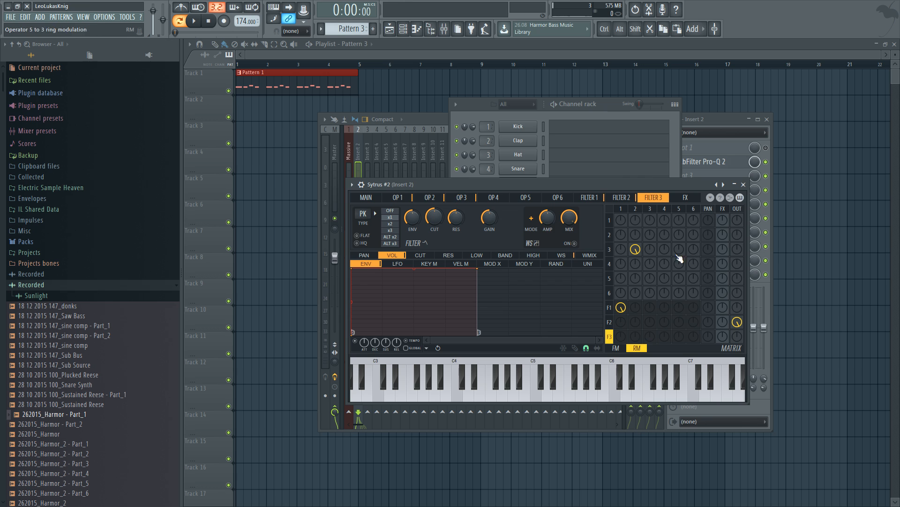
click(442, 199)
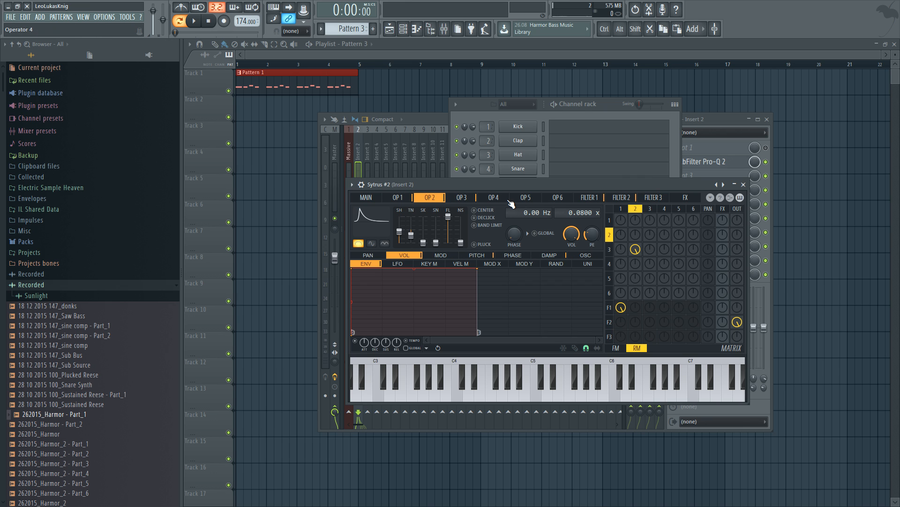
click(462, 199)
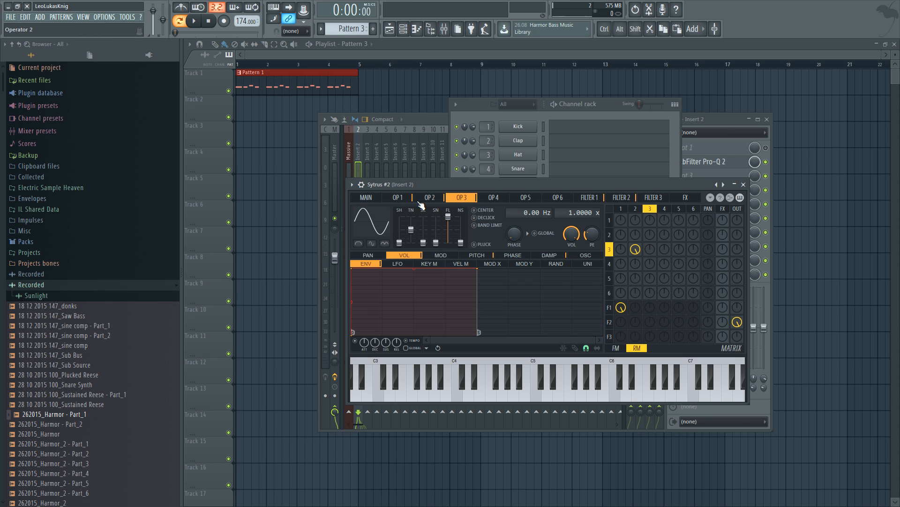
click(395, 201)
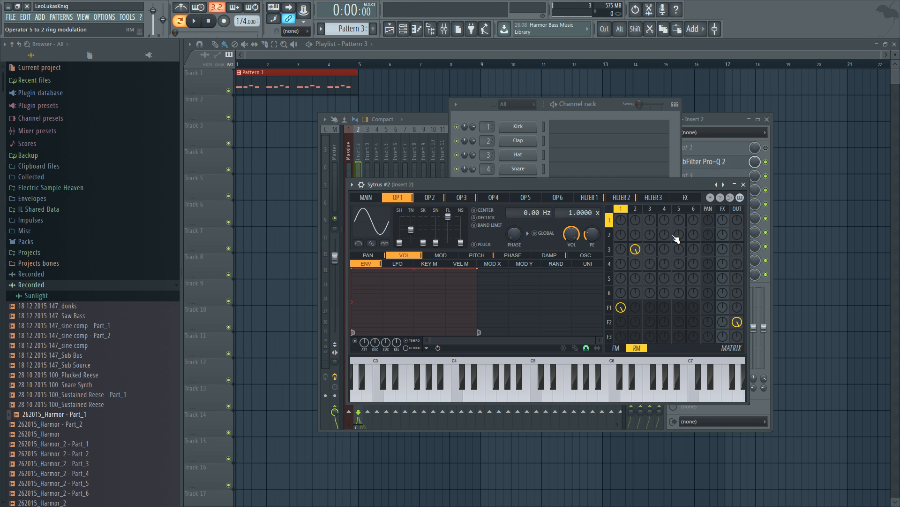
key(space)
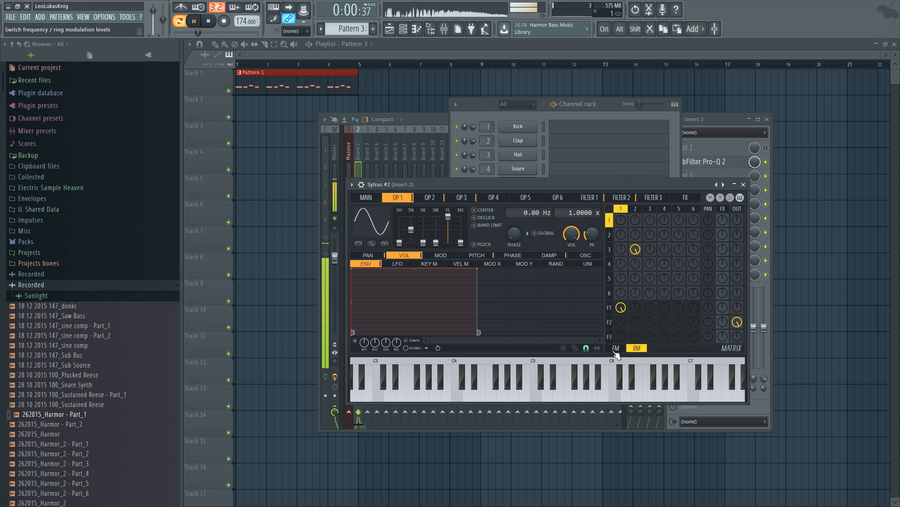
key(space)
click(590, 198)
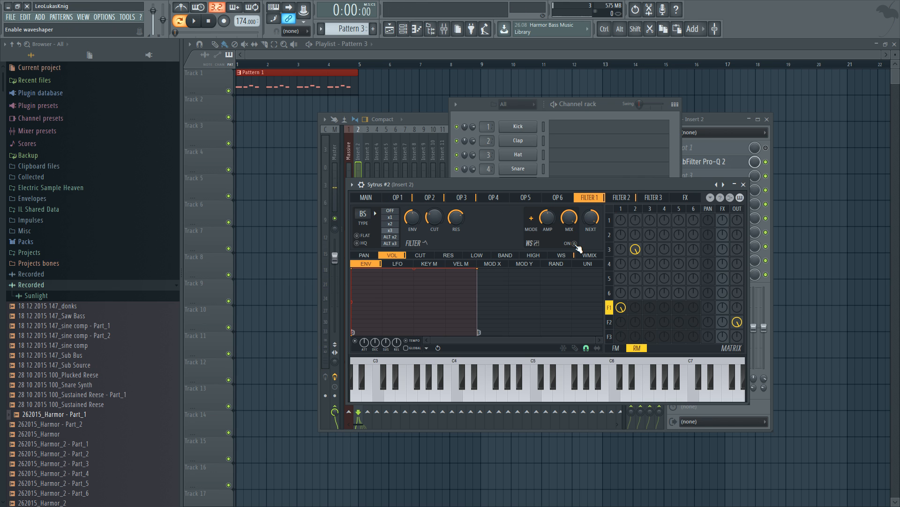
key(space)
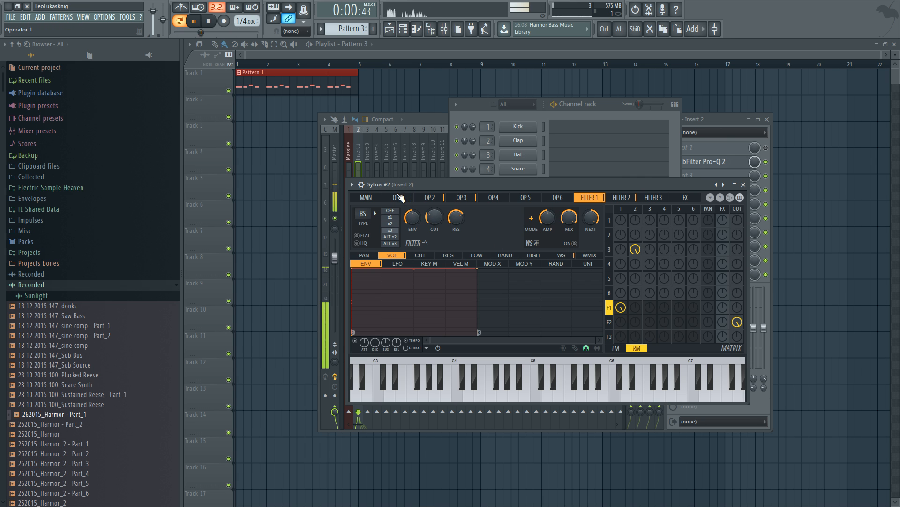
Set operator 3's frequency ratio to 2.0000 with the frequency modulation matrix showing.
click(468, 198)
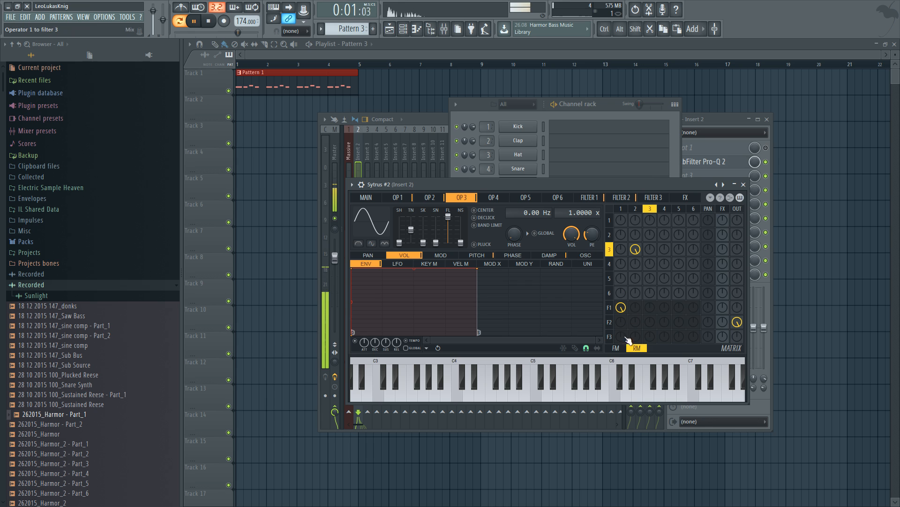
click(616, 348)
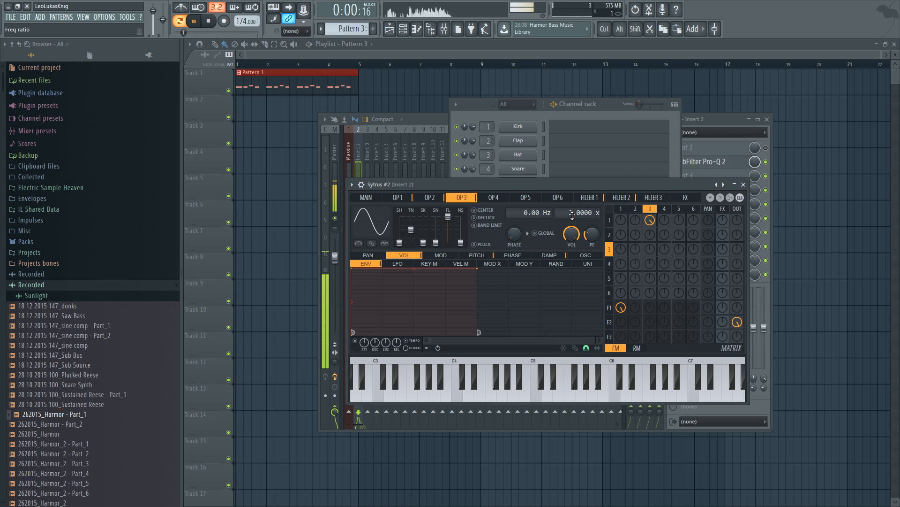
drag(570, 216, 570, 212)
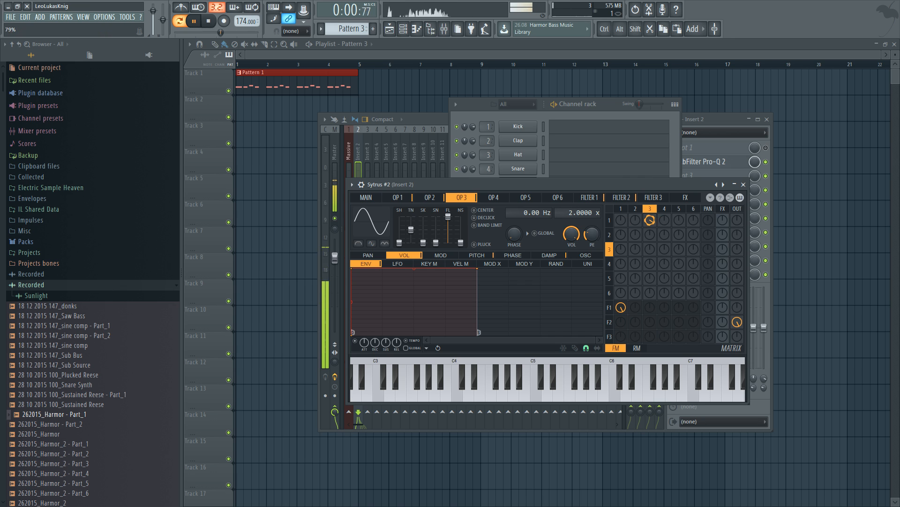
Set operator 3's waveform to Triangle and readjust the frequency modulation from operator 3 to operator 1 while the pattern plays.
click(429, 197)
mouse_move(411, 235)
mouse_down()
mouse_move(411, 226)
mouse_move(400, 241)
mouse_move(411, 232)
mouse_move(436, 240)
mouse_move(411, 235)
mouse_up()
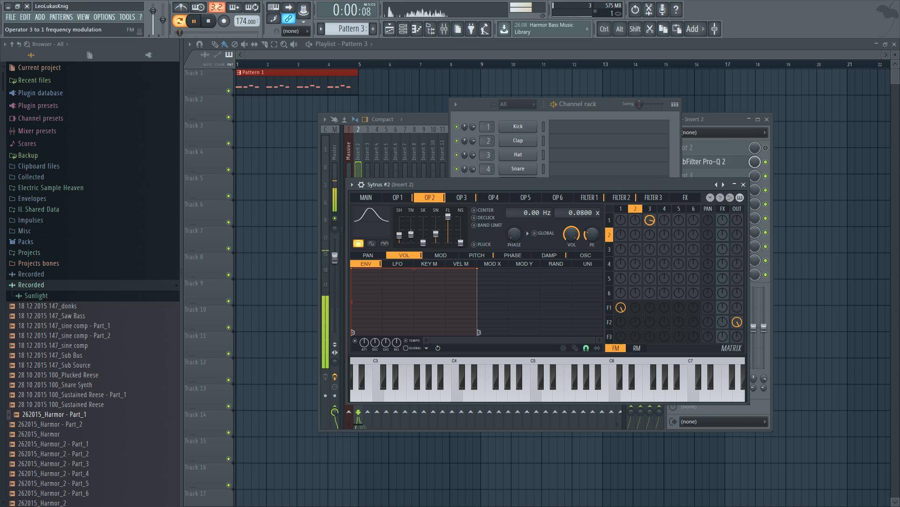
click(648, 221)
click(462, 197)
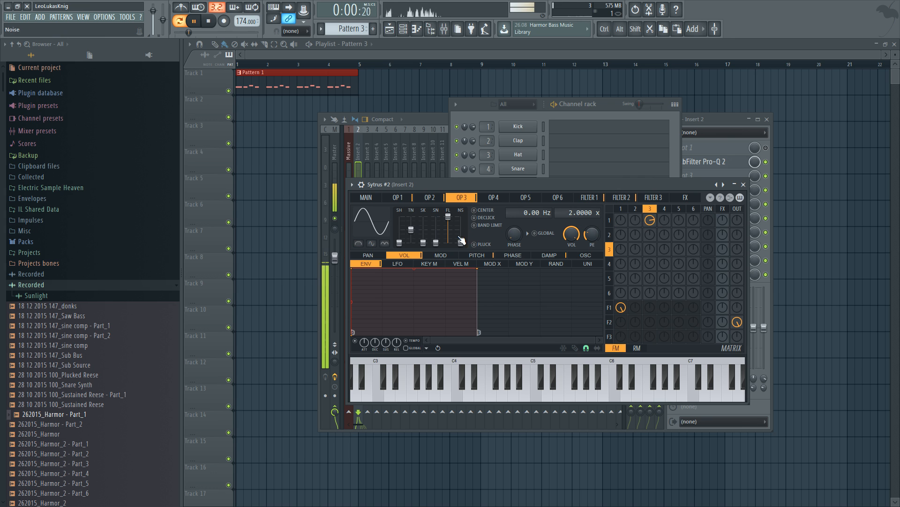
click(371, 219)
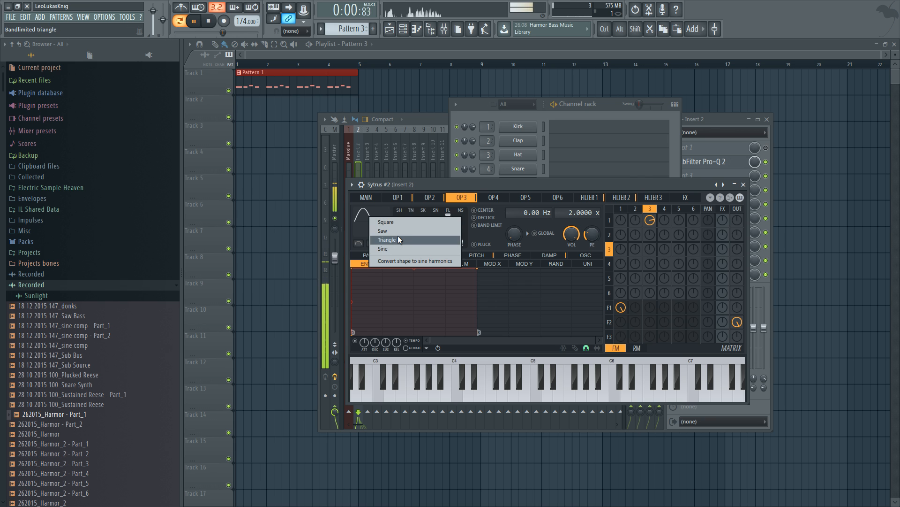
click(397, 239)
drag(654, 222, 652, 224)
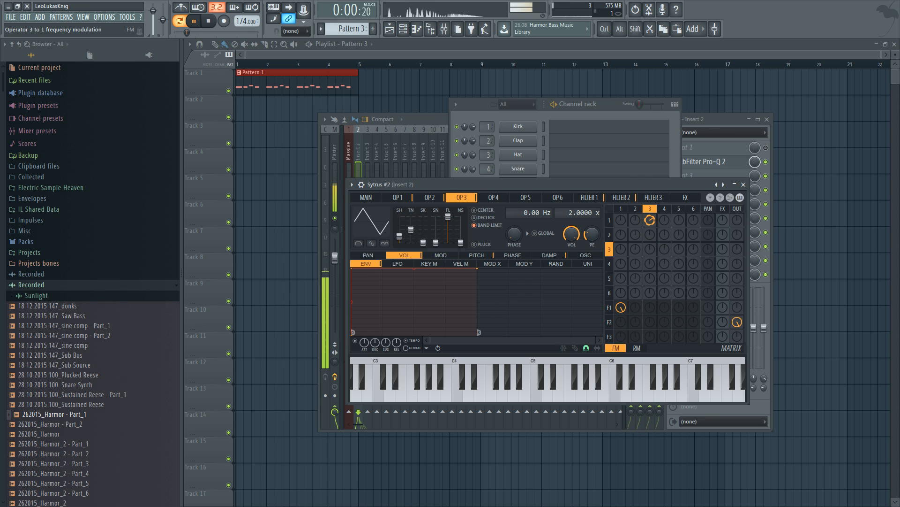
Turn on the waveshaper of Filter 1 in Sytrus #2 and stop playback.
click(589, 198)
click(574, 243)
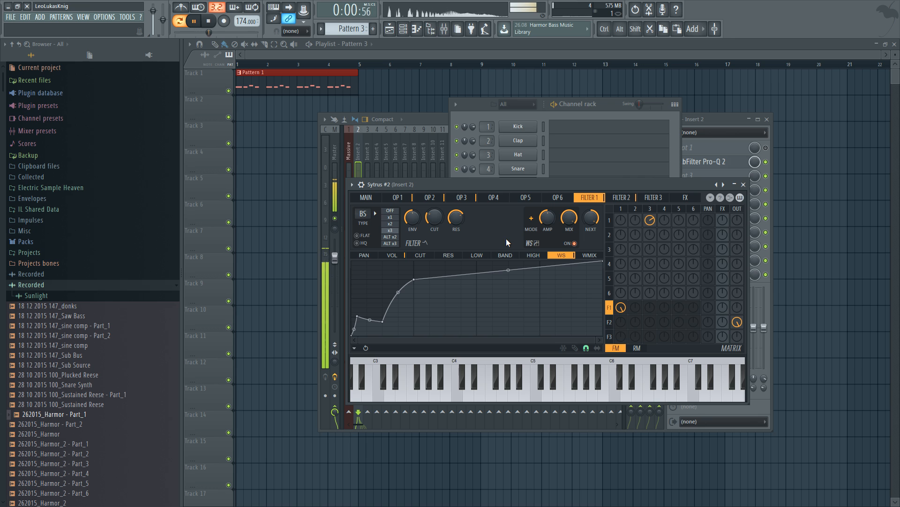
key(space)
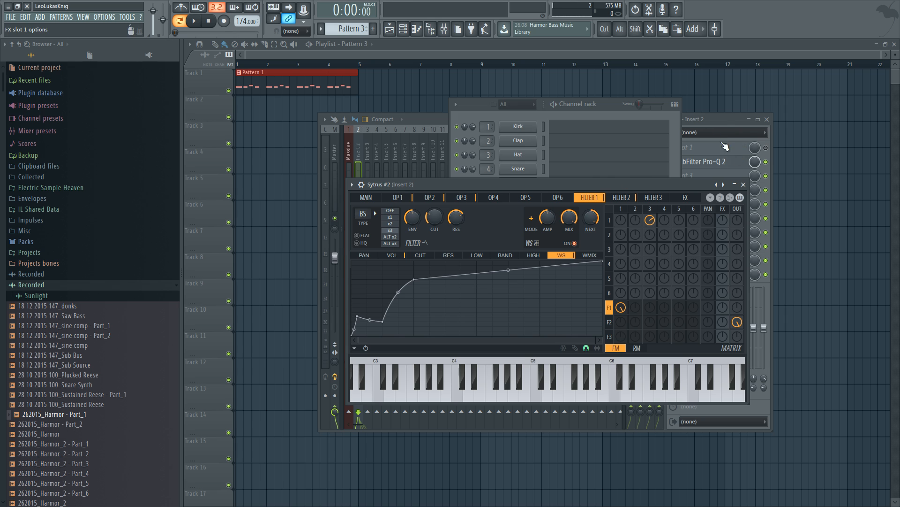
In Insert 2's FabFilter Pro-Q 2, dip the middle band by about 5.5 dB and set the high cut to about 2803 Hz during playback.
click(725, 114)
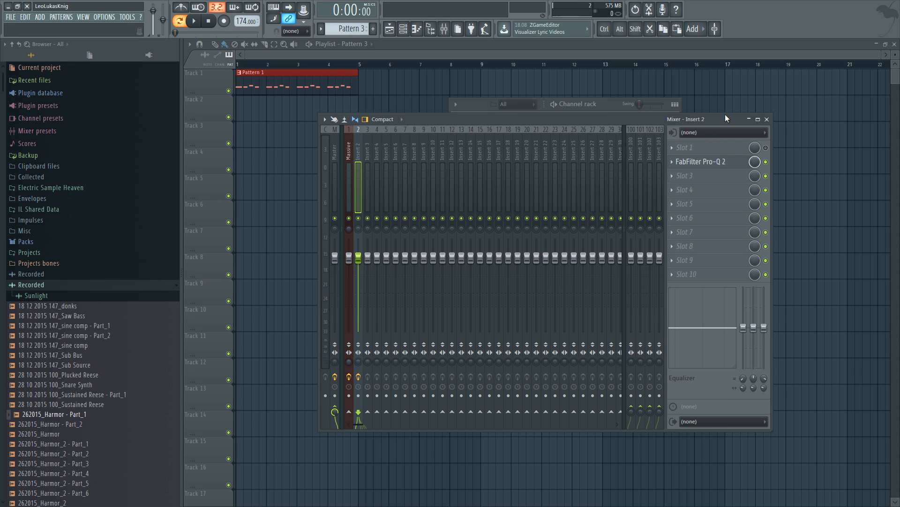
key(space)
click(725, 162)
drag(490, 291, 469, 329)
drag(727, 290, 592, 292)
key(space)
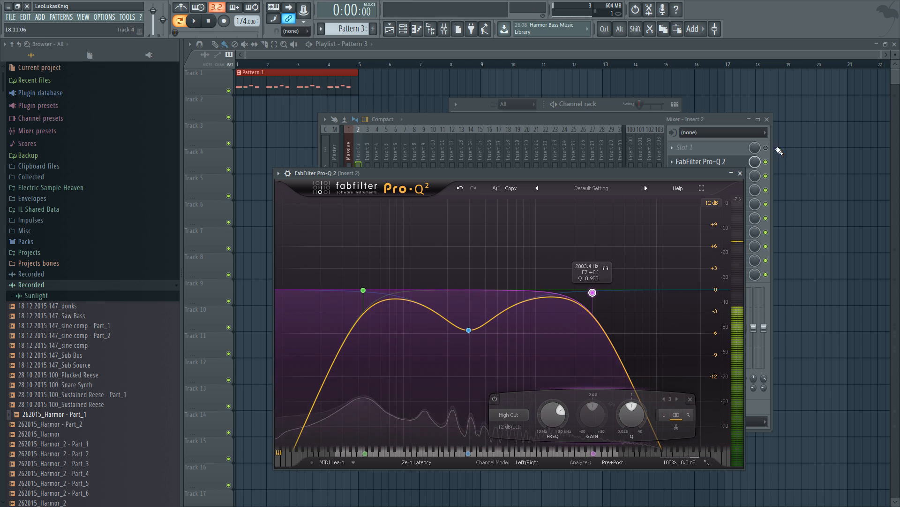
click(740, 173)
Load the Absynth 5 effect into slot 3 of mixer Insert 2 and move its window over the mixer.
click(685, 175)
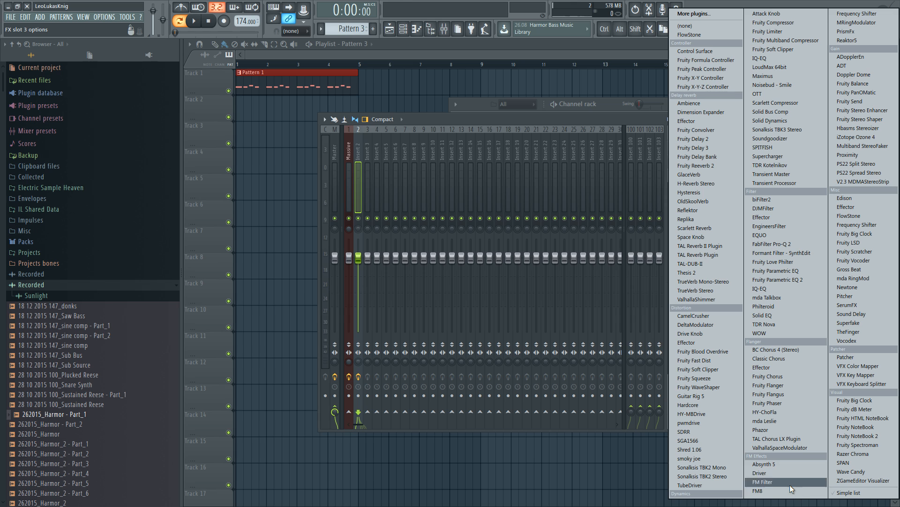
click(784, 463)
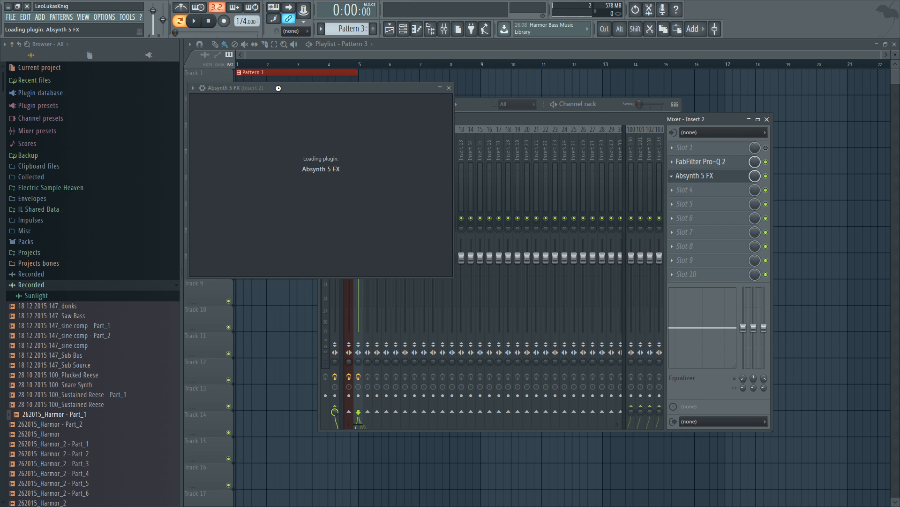
drag(280, 89, 503, 102)
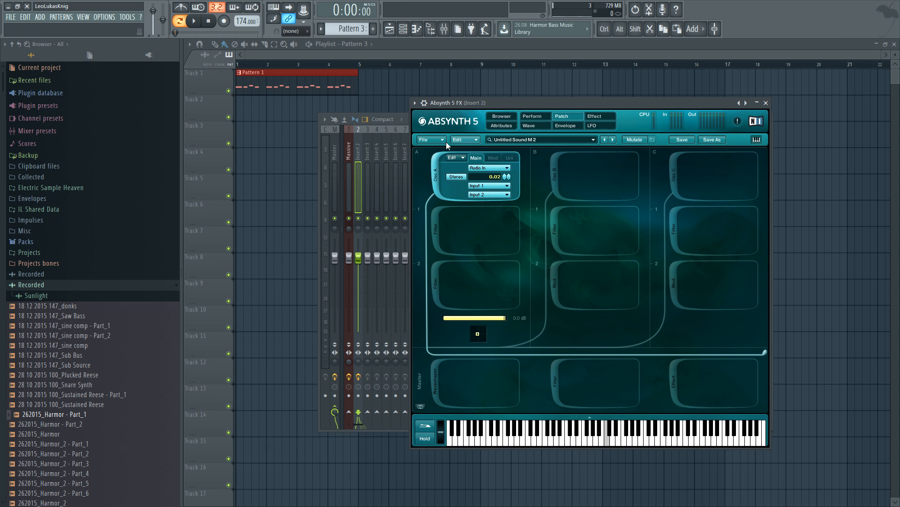
Set the MIDI input port of Absynth 5 FX to 1 in its wrapper settings.
click(424, 102)
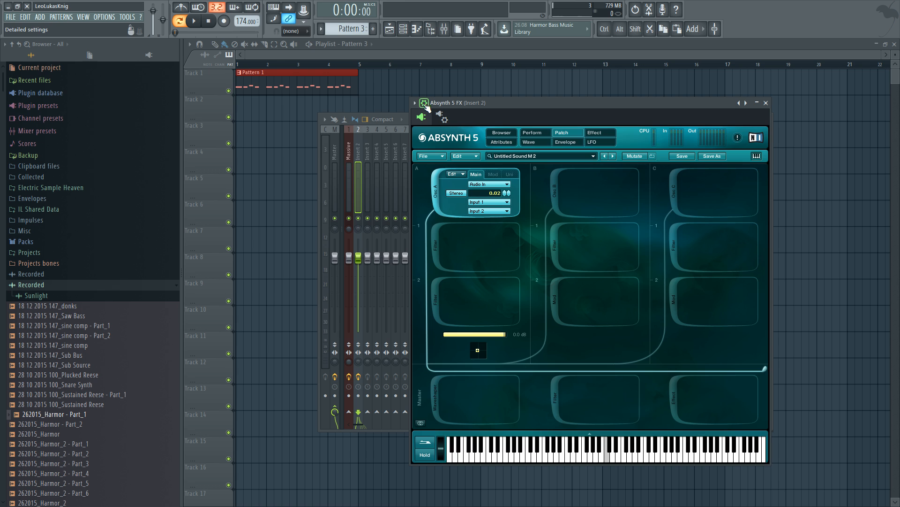
click(441, 116)
click(453, 135)
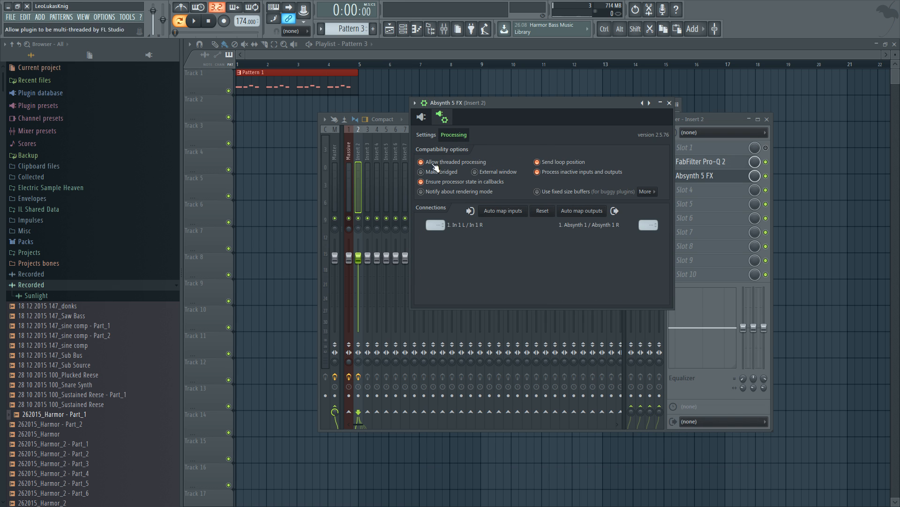
click(426, 135)
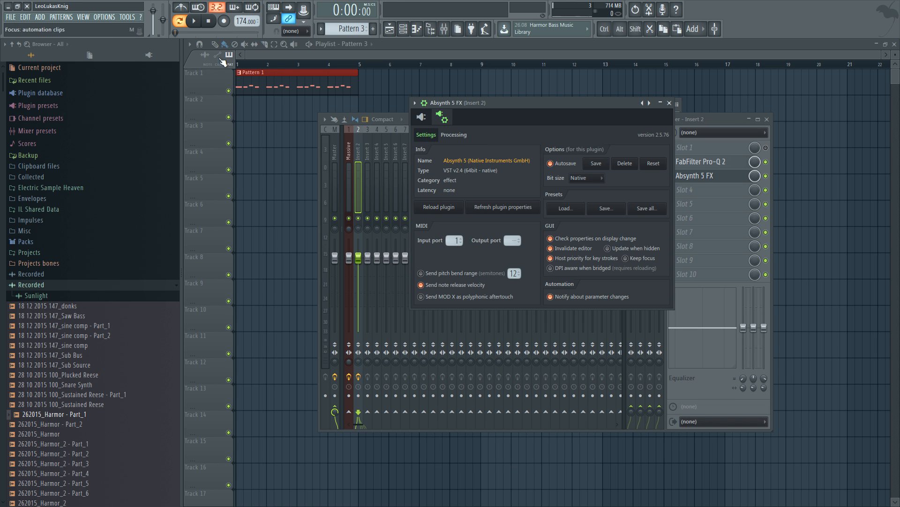
Add a MIDI Out channel and copy the notes of Sytrus #2 into it.
right_click(352, 29)
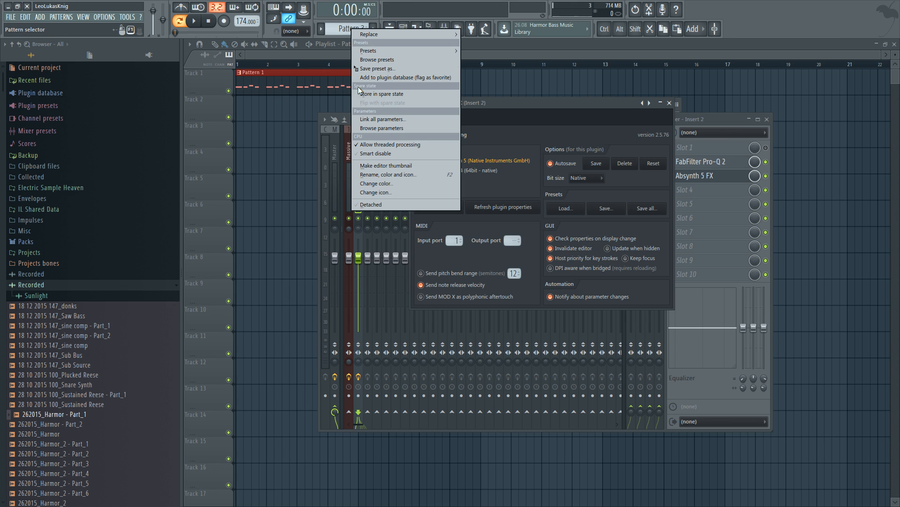
click(342, 39)
click(403, 29)
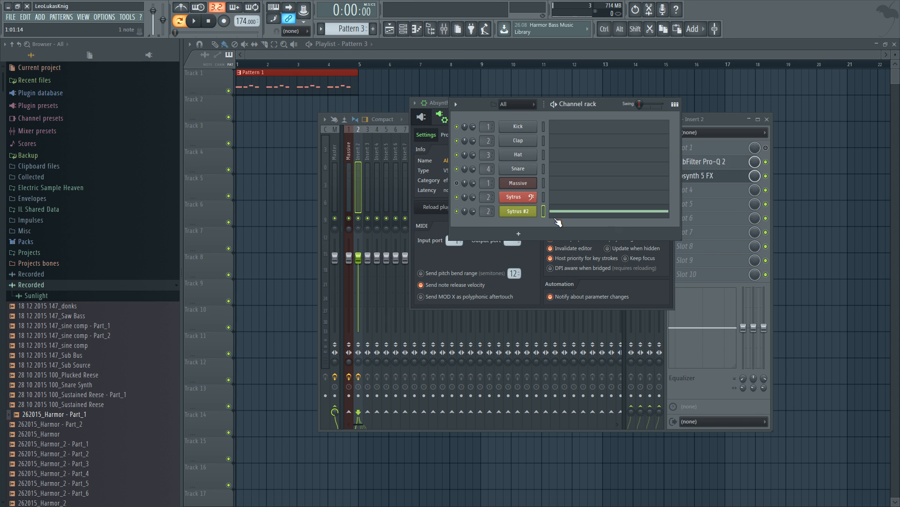
click(48, 16)
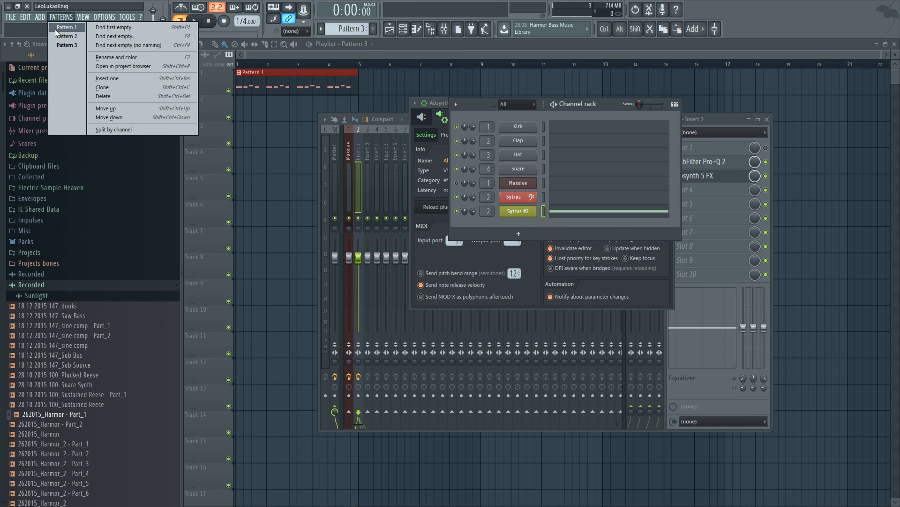
mouse_move(40, 17)
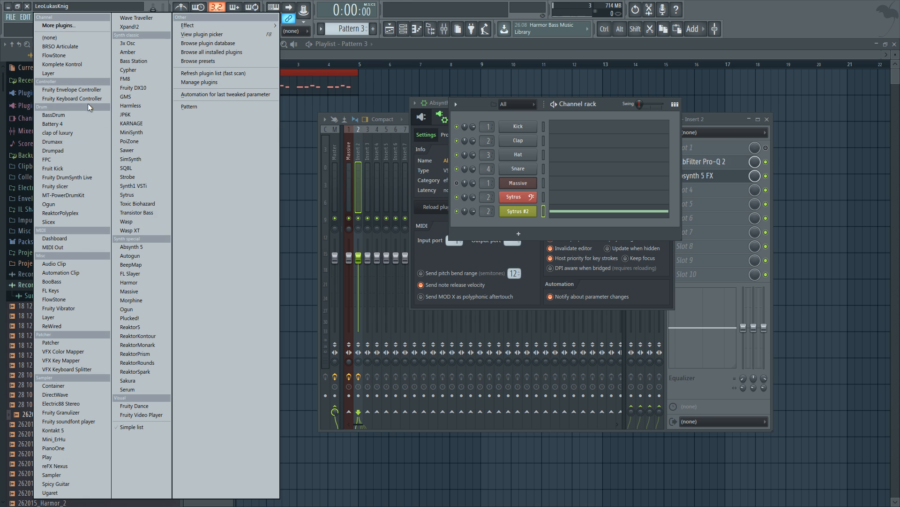
click(52, 247)
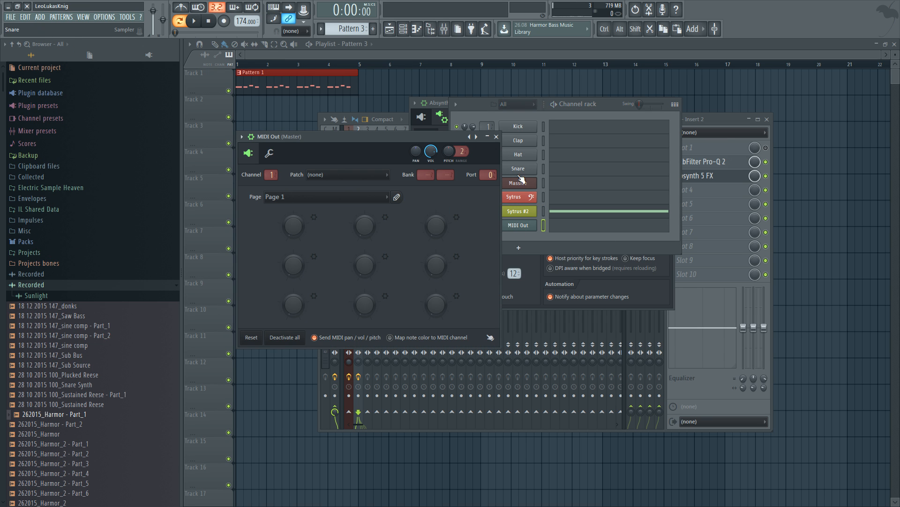
click(545, 211)
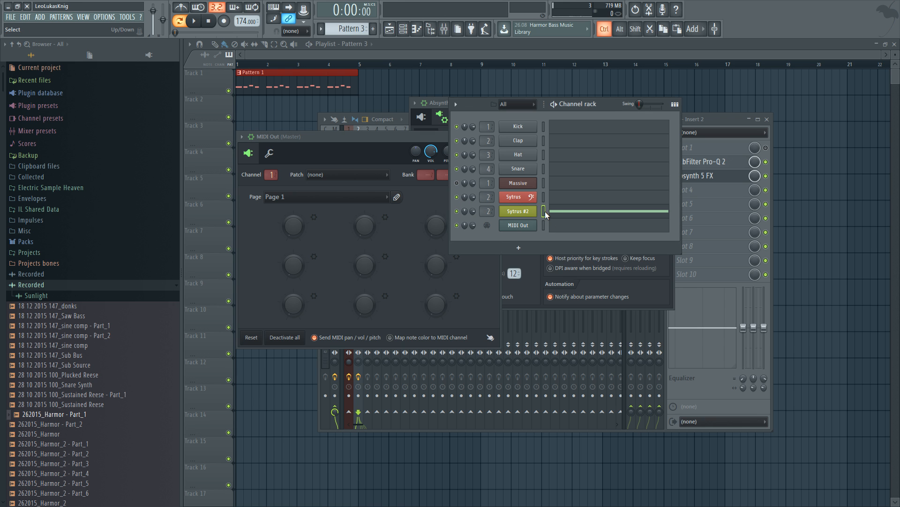
ctrl+click(544, 226)
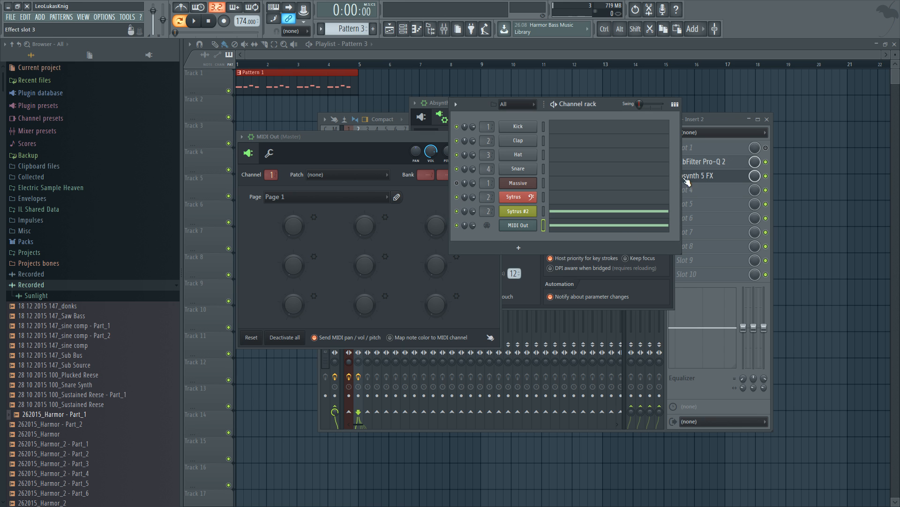
Reopen the Absynth 5 FX editor from Insert 2 and move its window higher on the screen.
click(719, 190)
click(548, 110)
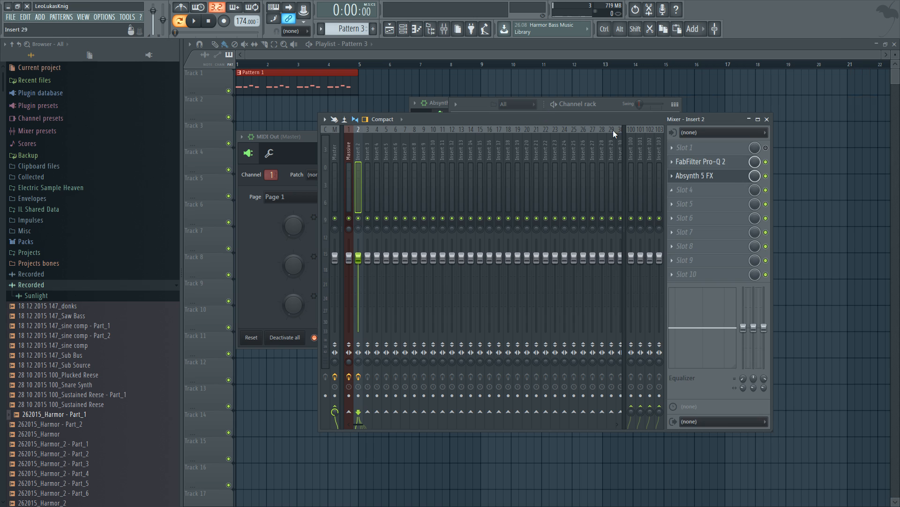
click(729, 178)
click(730, 179)
click(428, 117)
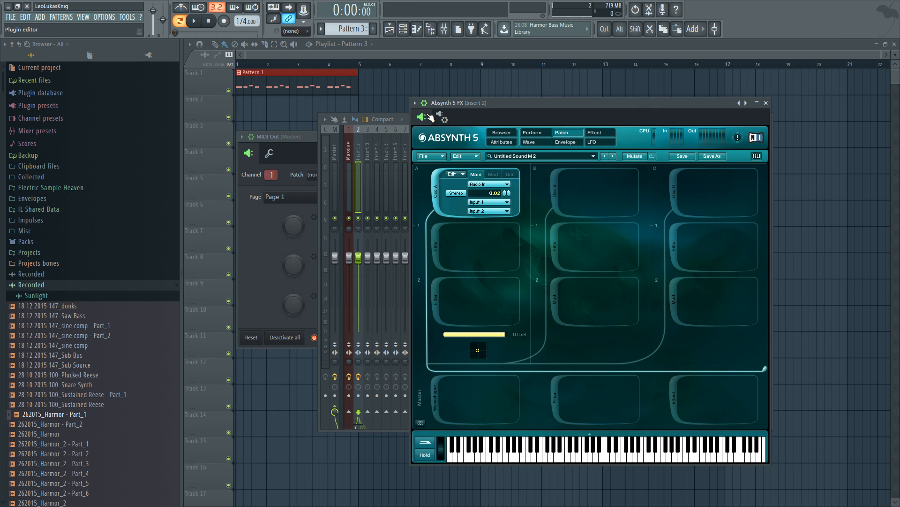
drag(504, 105, 482, 72)
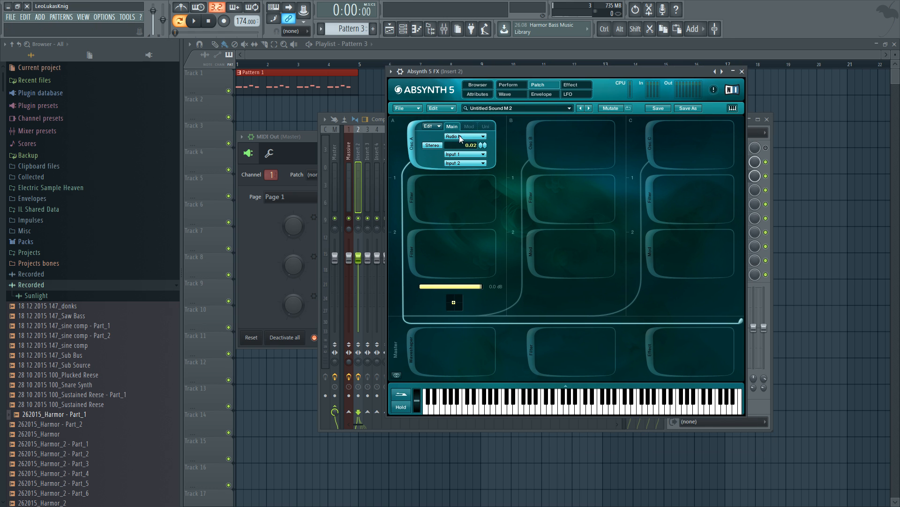
click(409, 194)
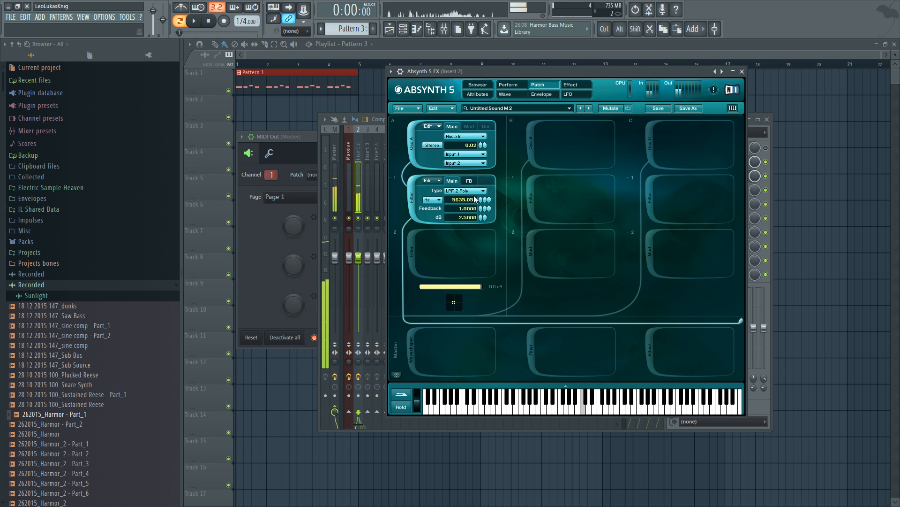
click(469, 180)
click(461, 192)
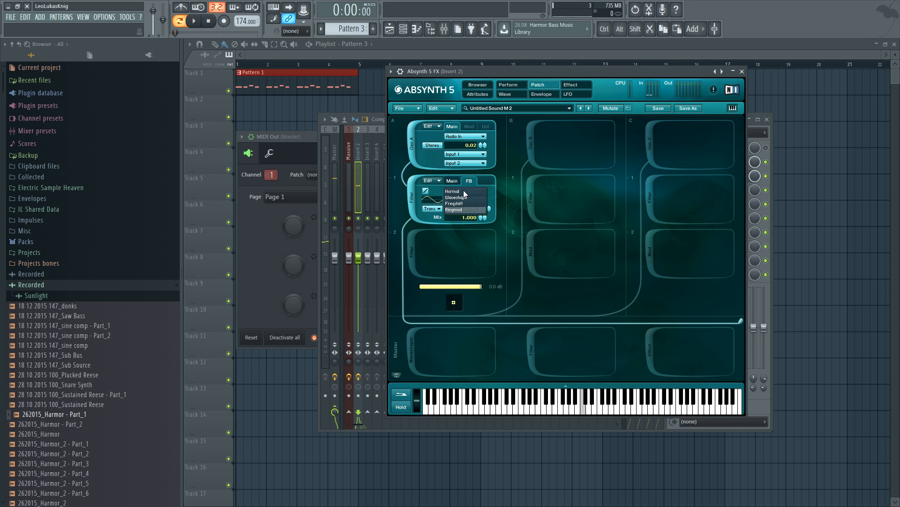
click(466, 203)
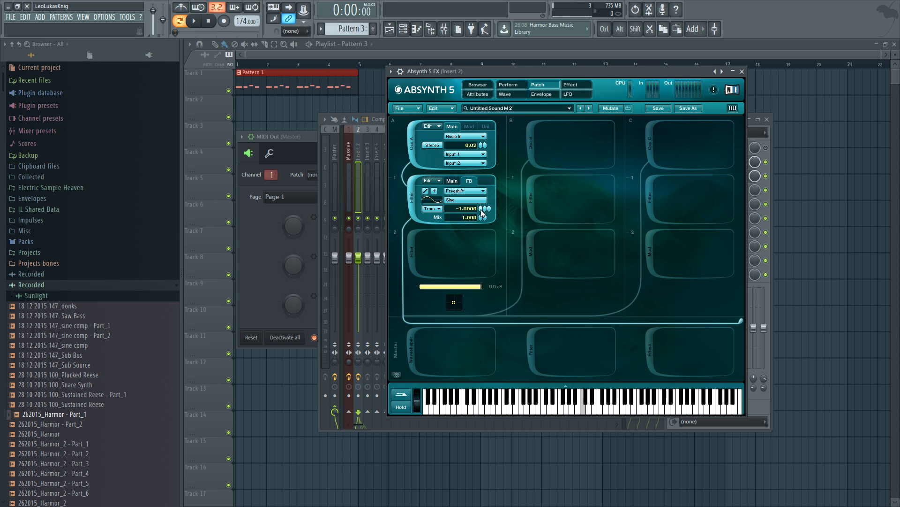
Lower the cutoff of channel A's LPF 2 Pole filter to about 3465 Hz while the pattern plays.
click(452, 181)
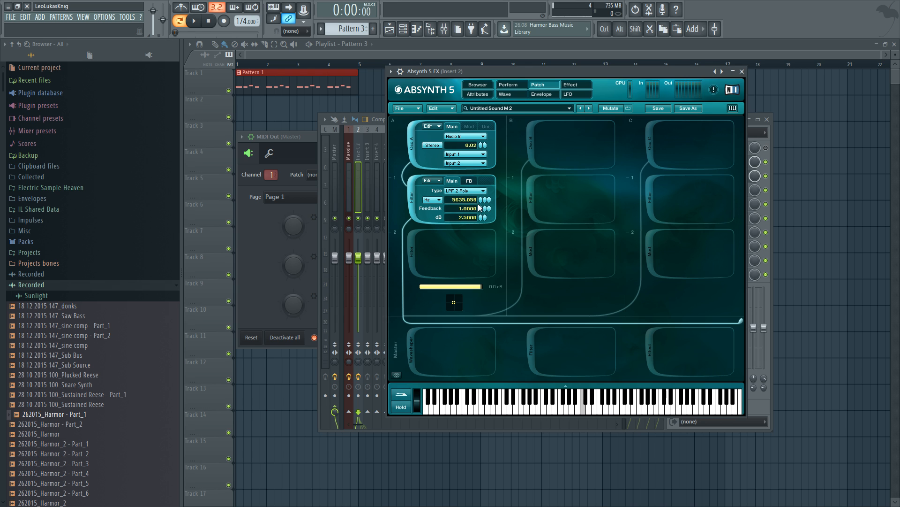
key(space)
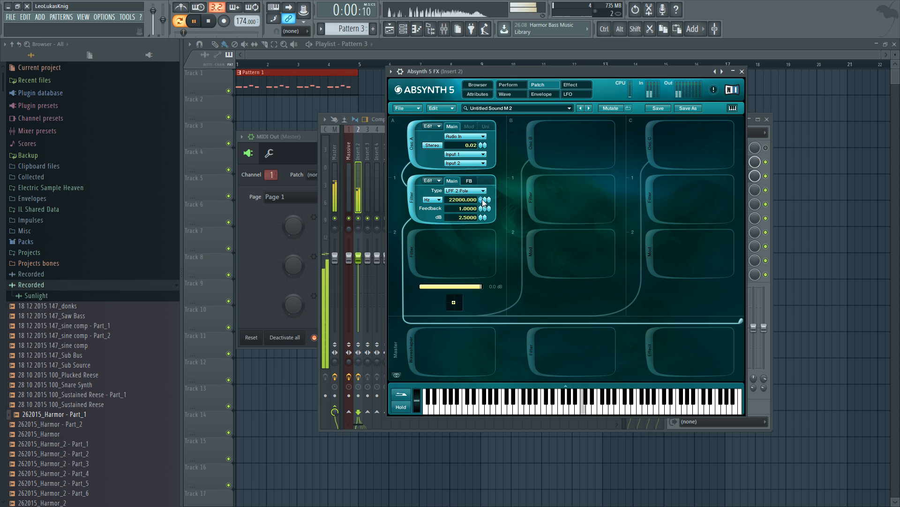
drag(482, 200, 479, 226)
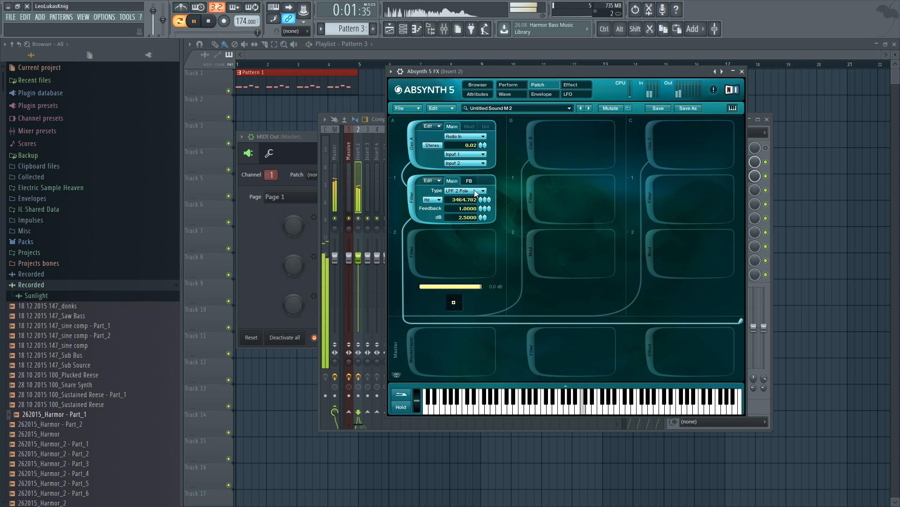
Set the filter feedback's frequency shift transposition to 12 and its mix to 0.720, and stop playback.
click(469, 181)
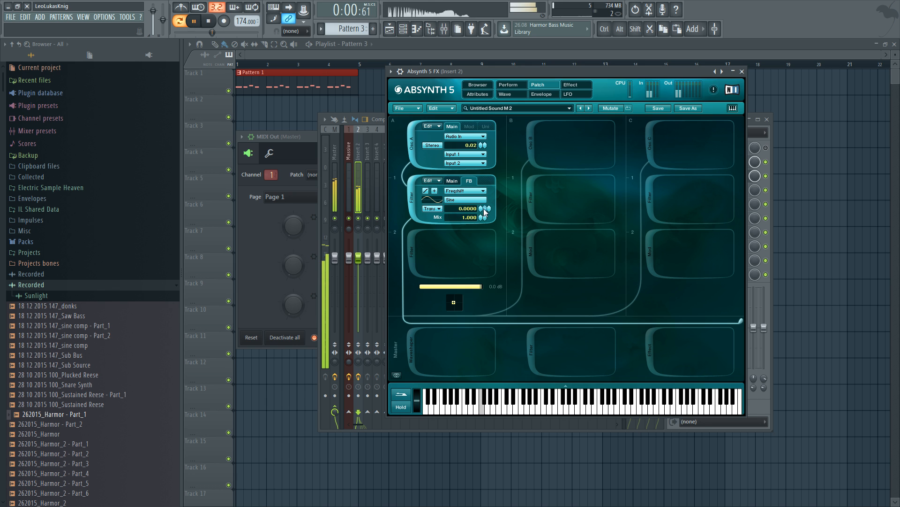
drag(482, 209, 480, 227)
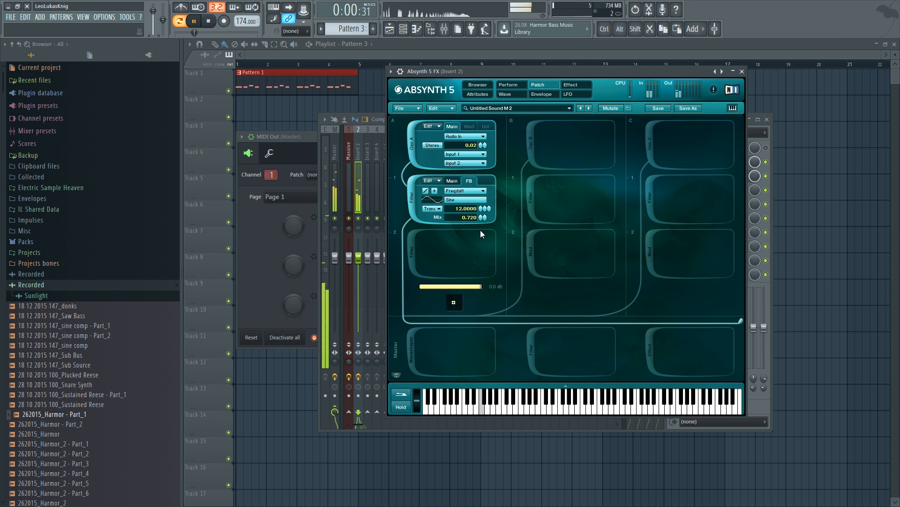
click(452, 180)
key(space)
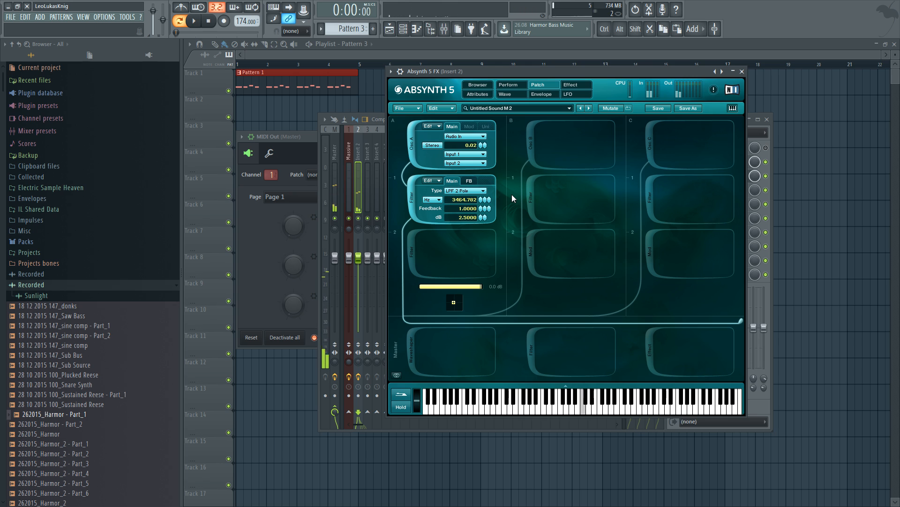
Select the Massive track in the mixer.
click(353, 176)
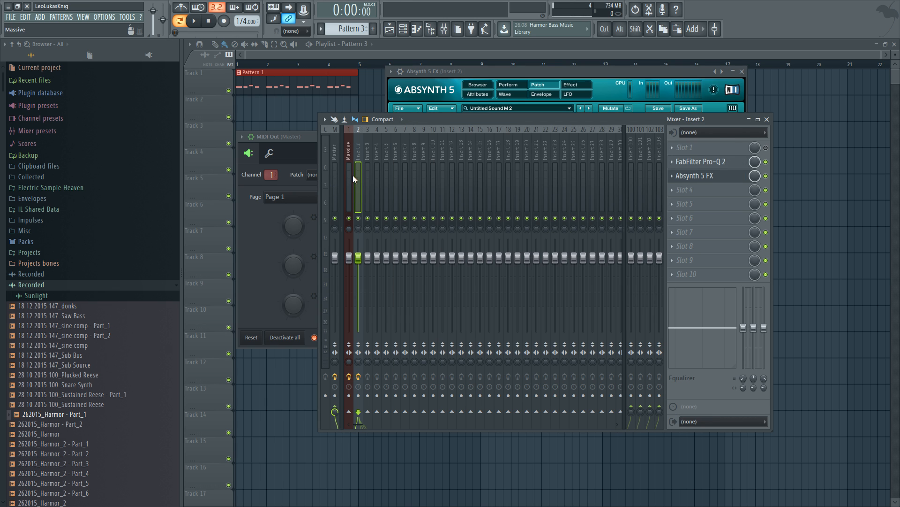
click(353, 176)
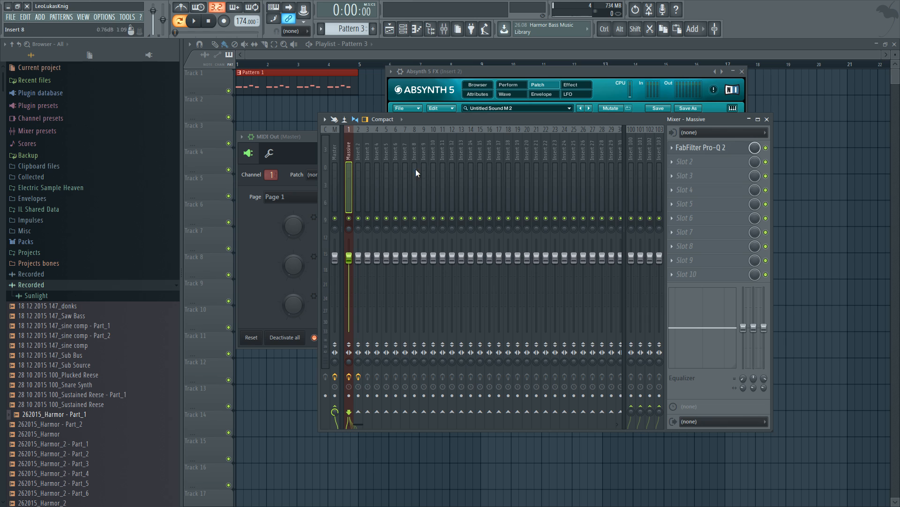
Move Absynth 5 FX ahead of FabFilter Pro-Q 2 in the Insert 2 effect chain and audition the pattern.
click(357, 176)
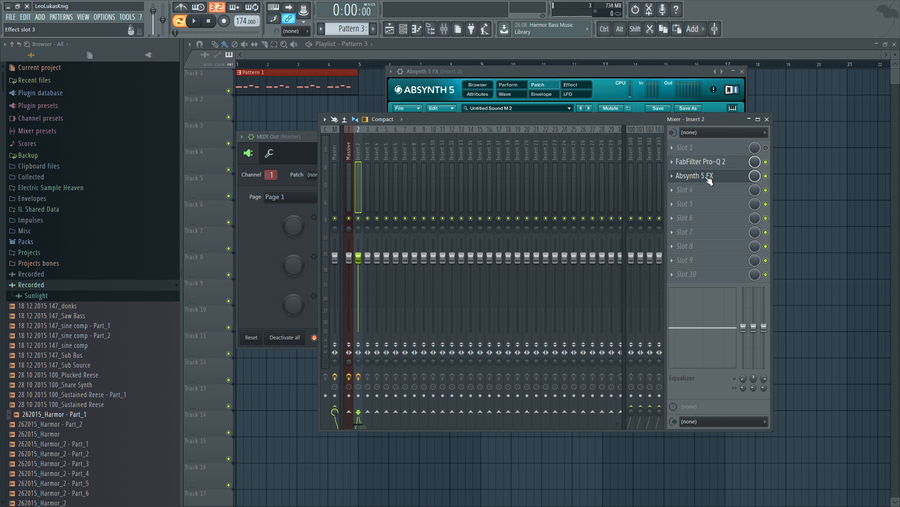
drag(710, 182, 710, 167)
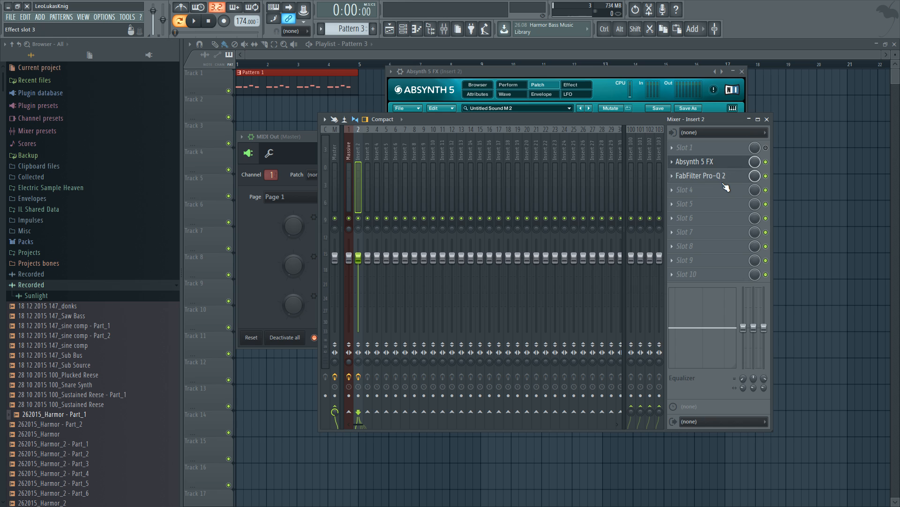
key(space)
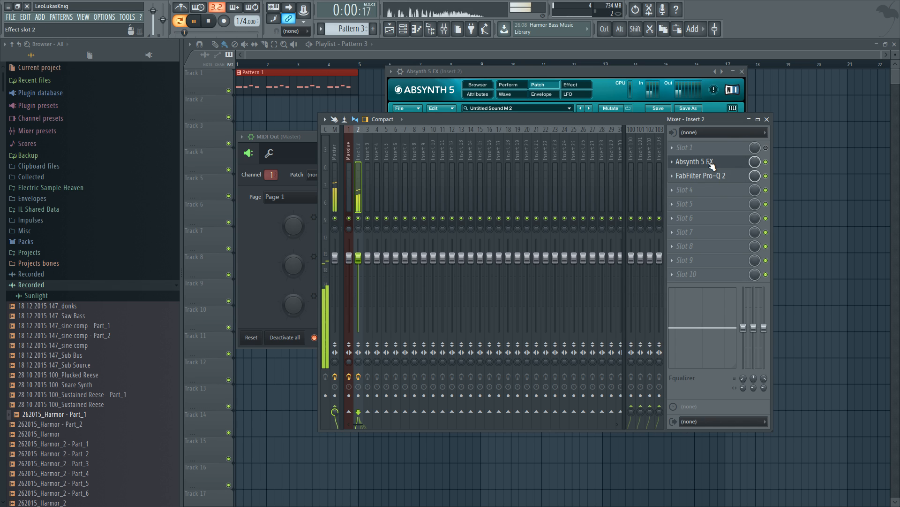
key(space)
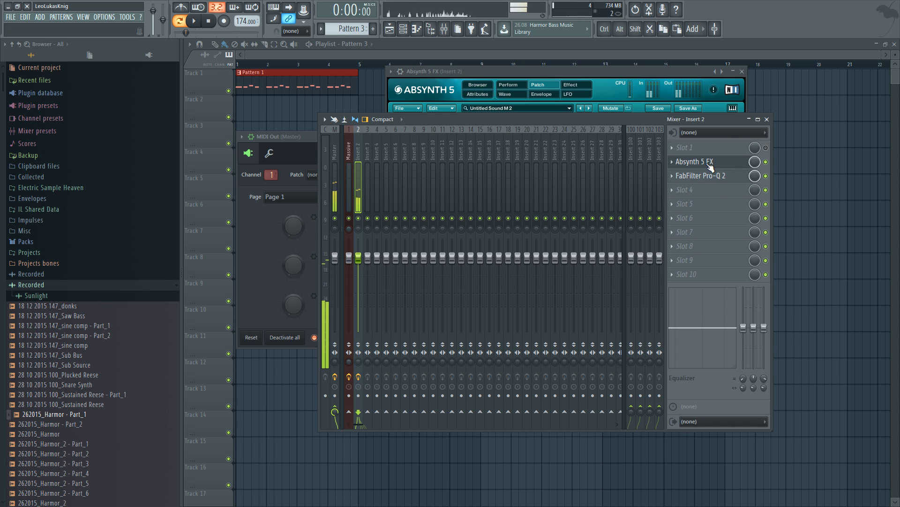
Lower the feedback of channel A's LPF 2 Pole filter in Absynth 5 FX to 0.7740 while the pattern plays.
click(710, 164)
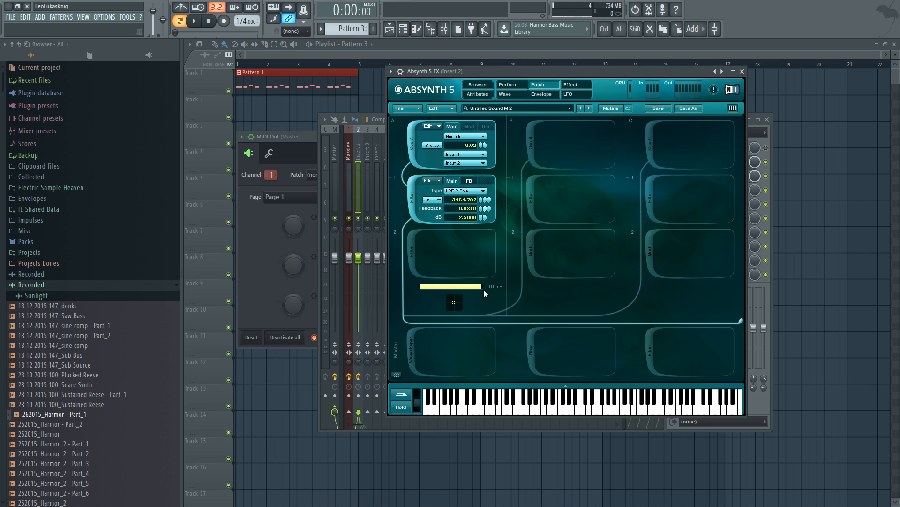
key(space)
drag(485, 209, 484, 234)
key(space)
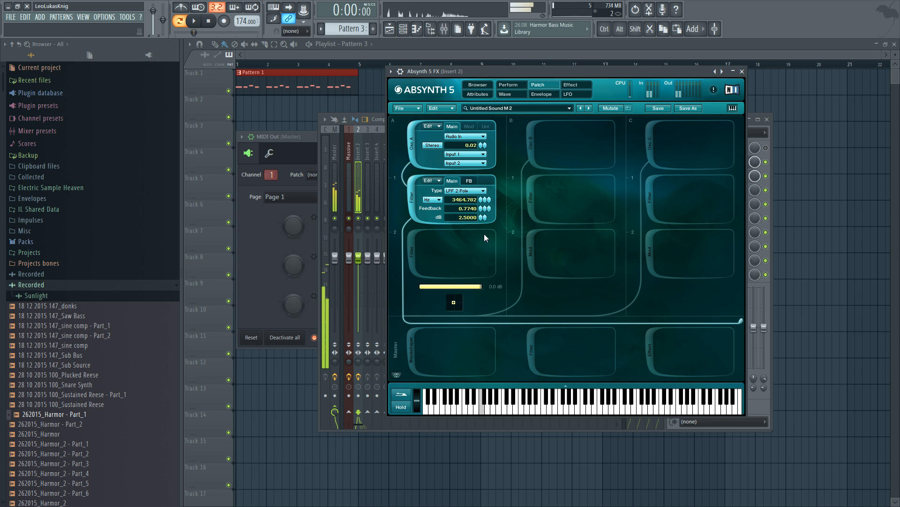
click(263, 229)
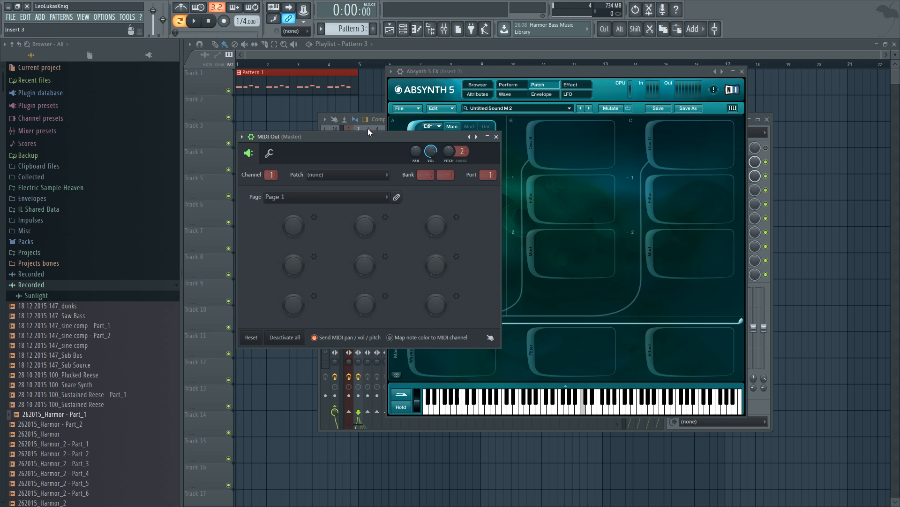
drag(367, 131, 579, 125)
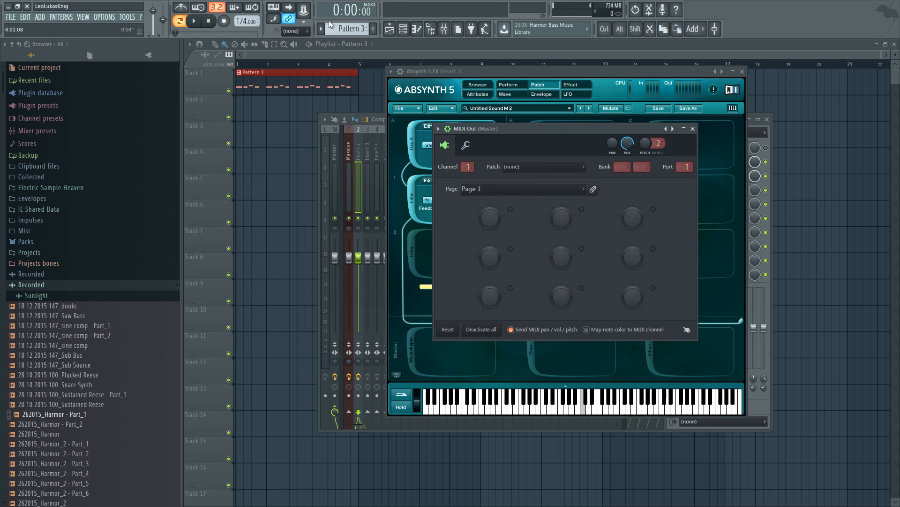
key(F4)
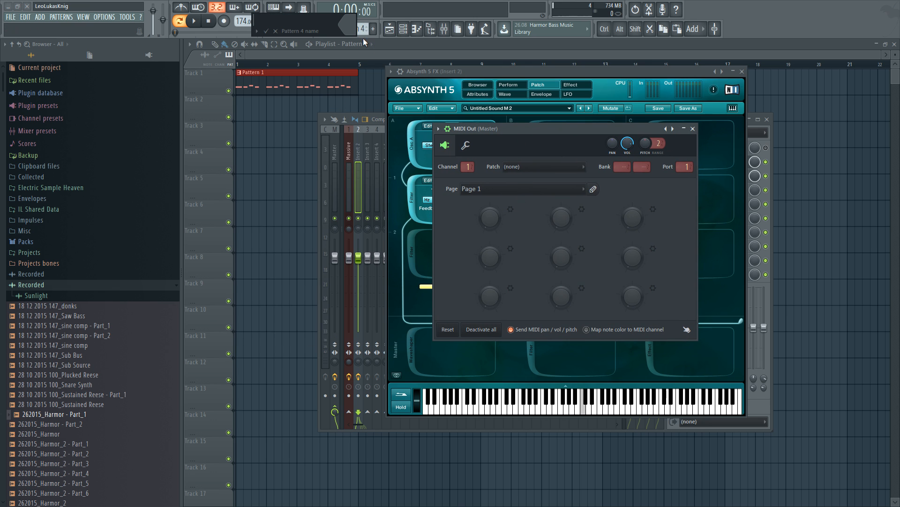
click(276, 32)
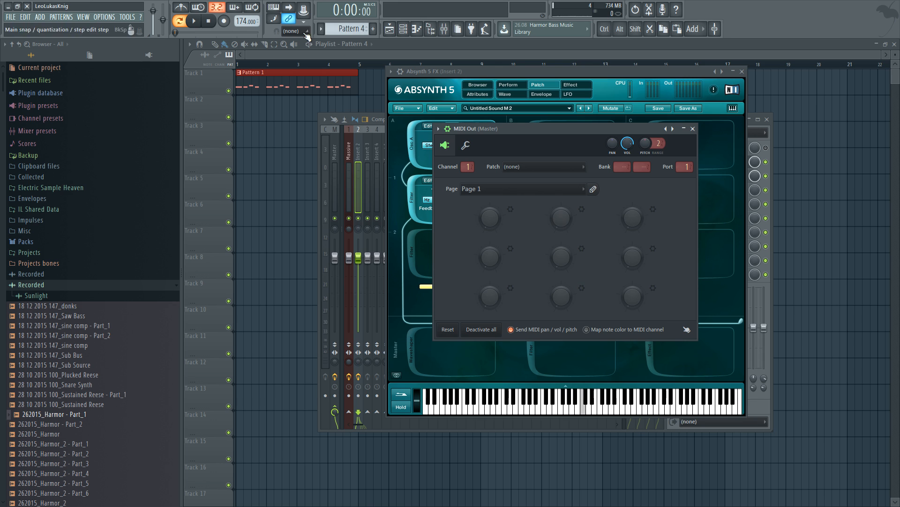
scroll(339, 23, up, 1)
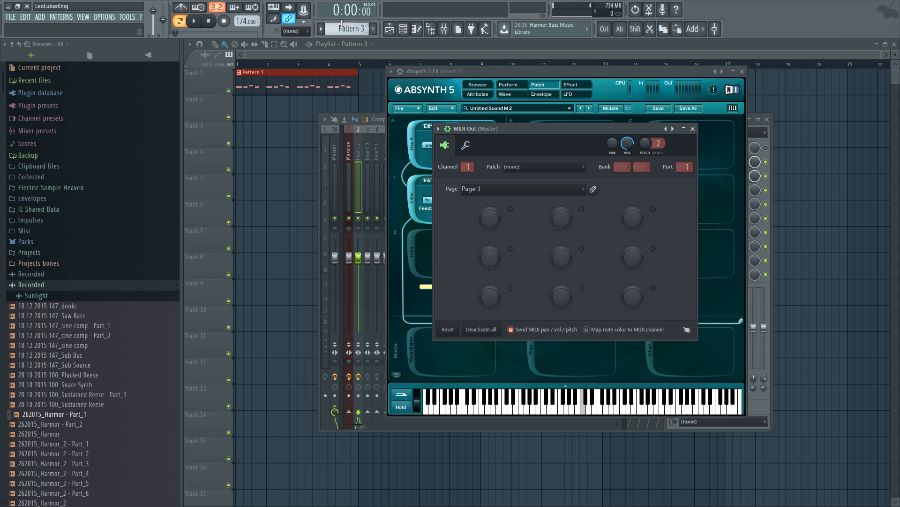
Examine the oscillator settings of operators 2, 3 and 1 in Sytrus #2 while the pattern plays.
key(F6)
click(518, 210)
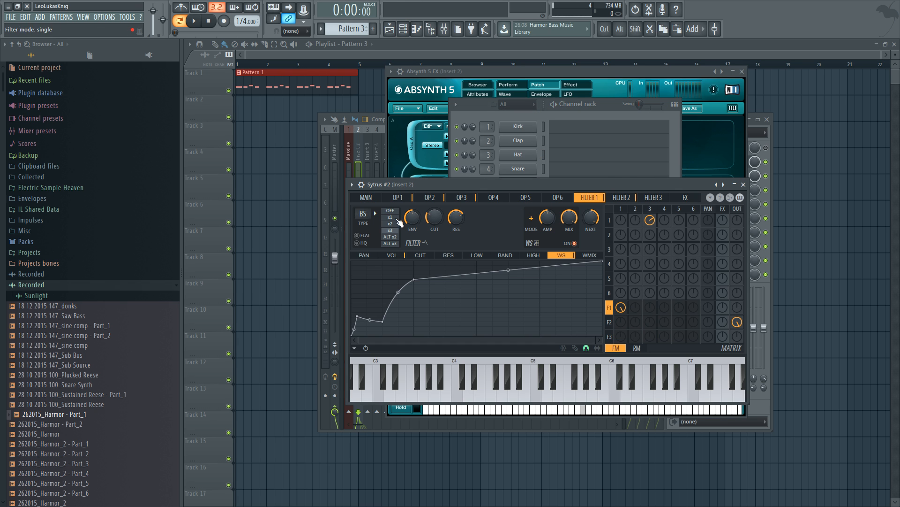
click(429, 197)
key(space)
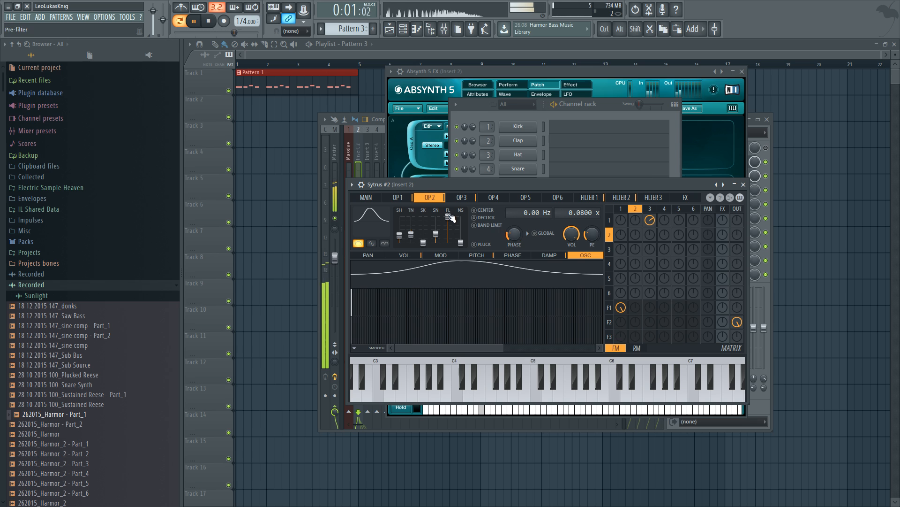
click(460, 197)
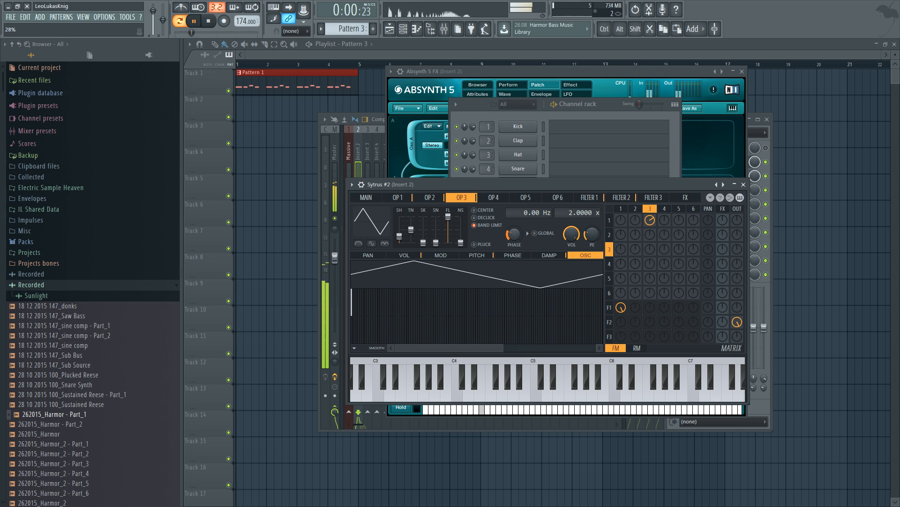
click(398, 197)
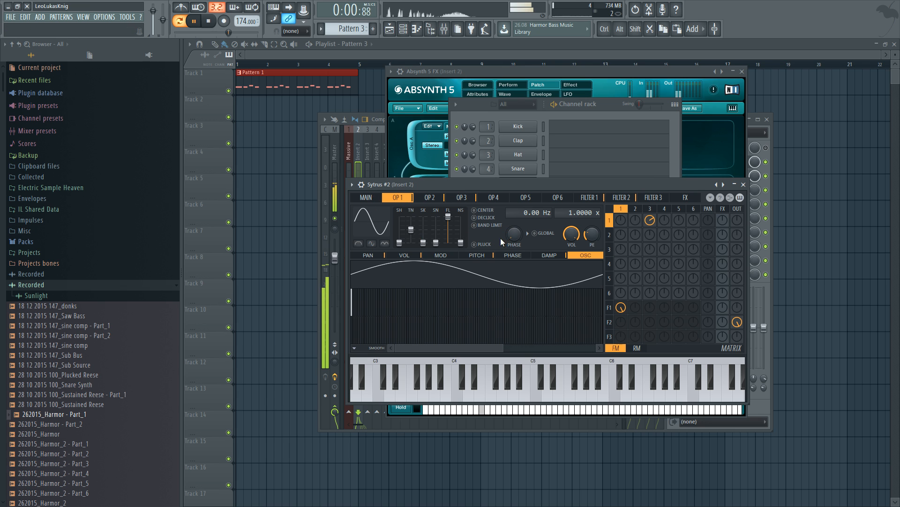
key(space)
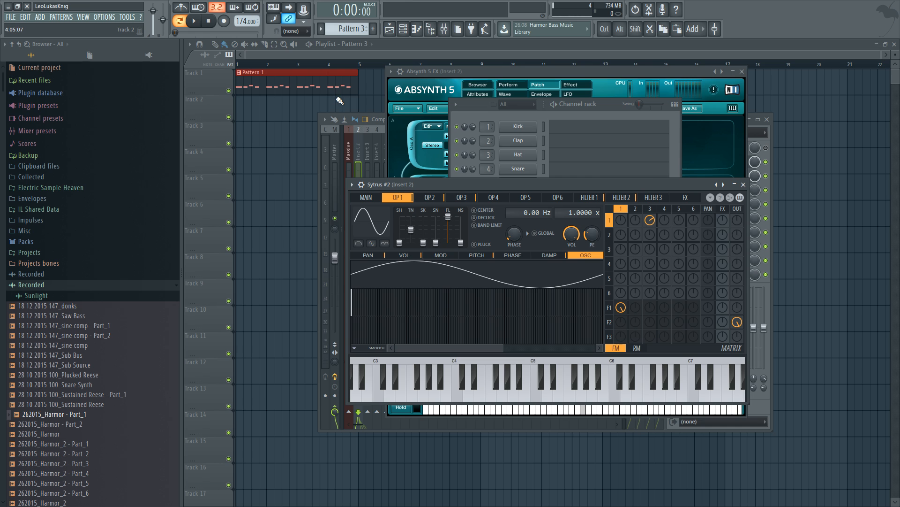
Shift the start of the Sytrus #2 F2 note slightly past the beginning of the bar and play the pattern.
key(F6)
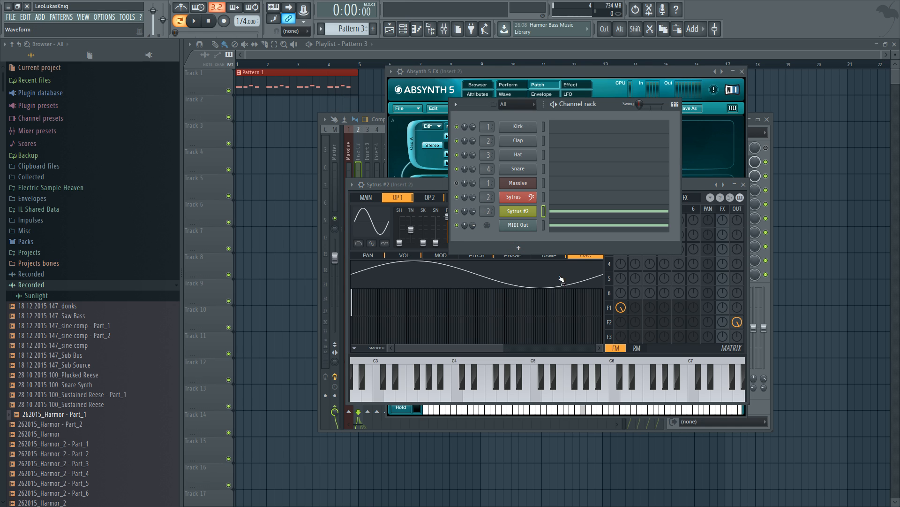
click(578, 215)
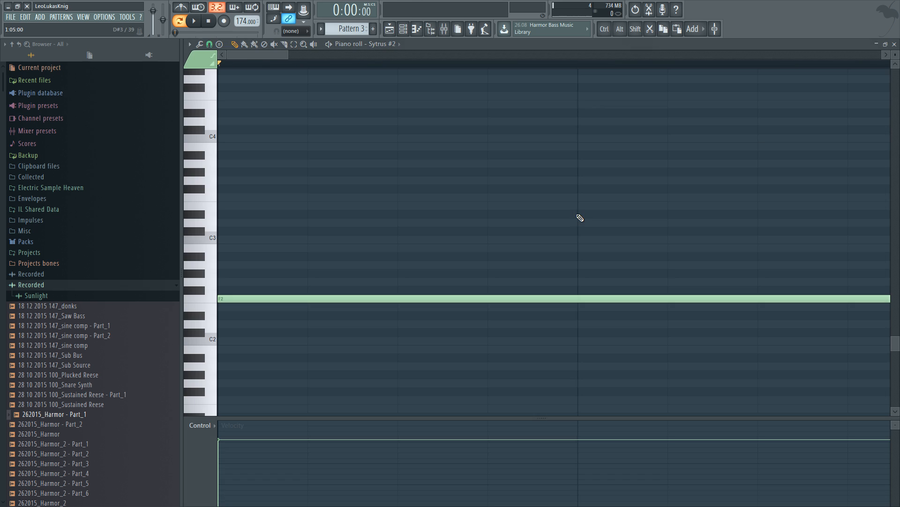
alt+click(232, 297)
drag(232, 297, 236, 297)
key(space)
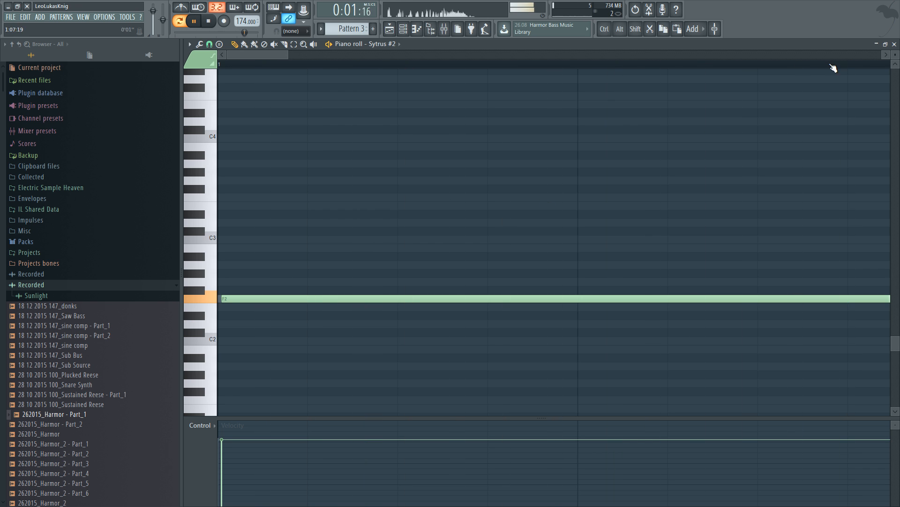
click(895, 44)
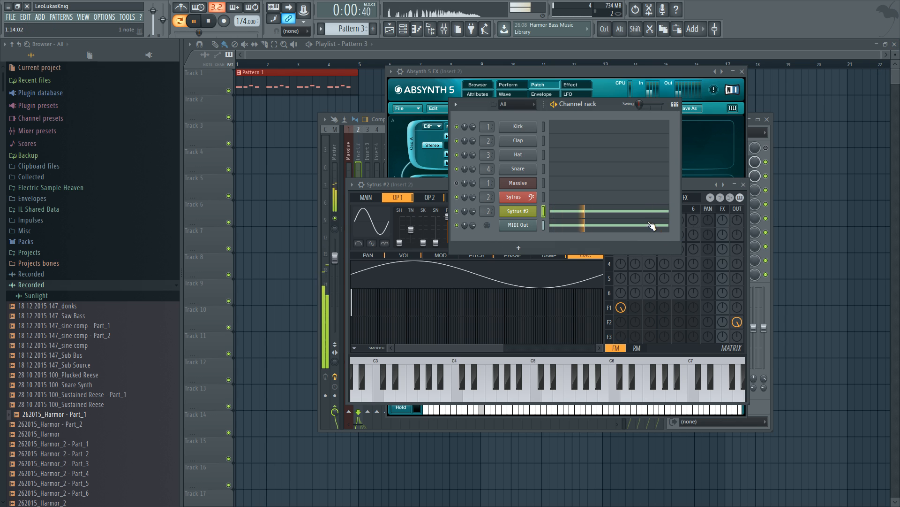
Divide the MIDI Out channel's F2 note near its start into a short note and a long note, and stop playback.
click(653, 226)
scroll(437, 295, down, 4)
scroll(437, 295, down, 3)
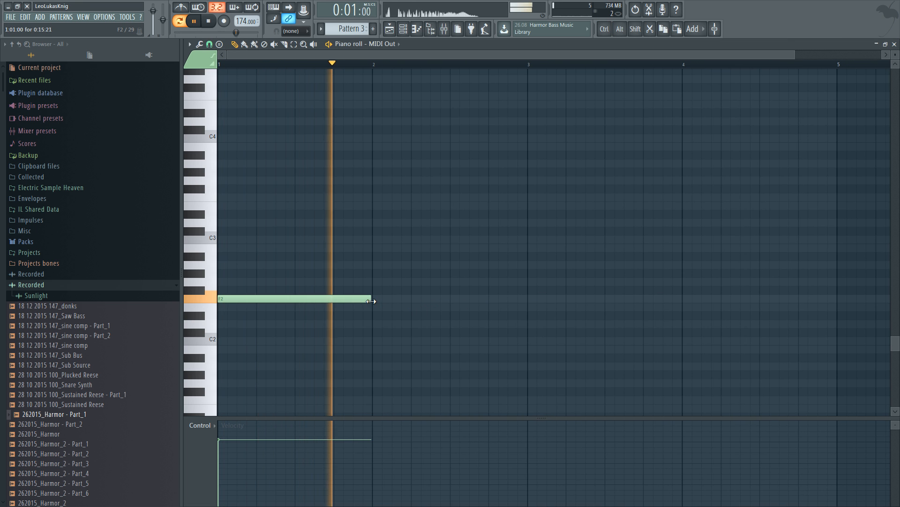
mouse_move(371, 299)
mouse_down()
mouse_move(220, 295)
mouse_move(371, 299)
mouse_up()
click(230, 299)
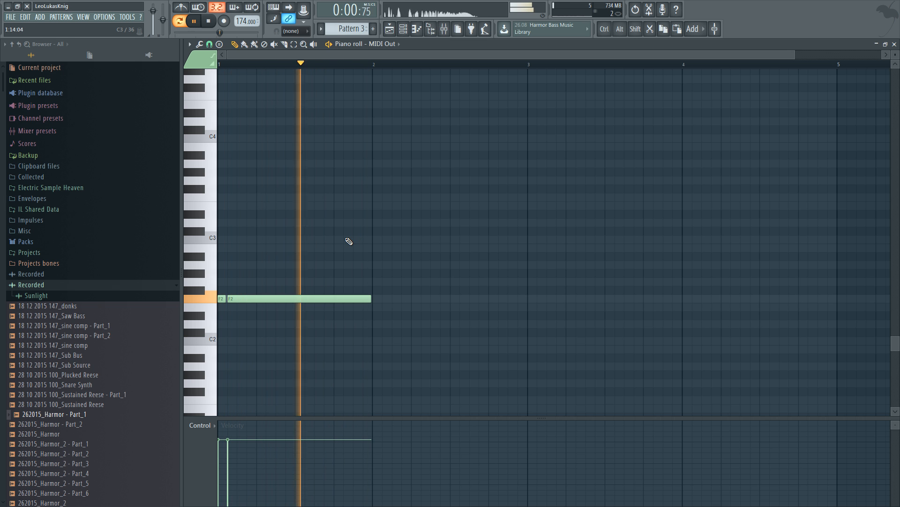
key(space)
click(895, 44)
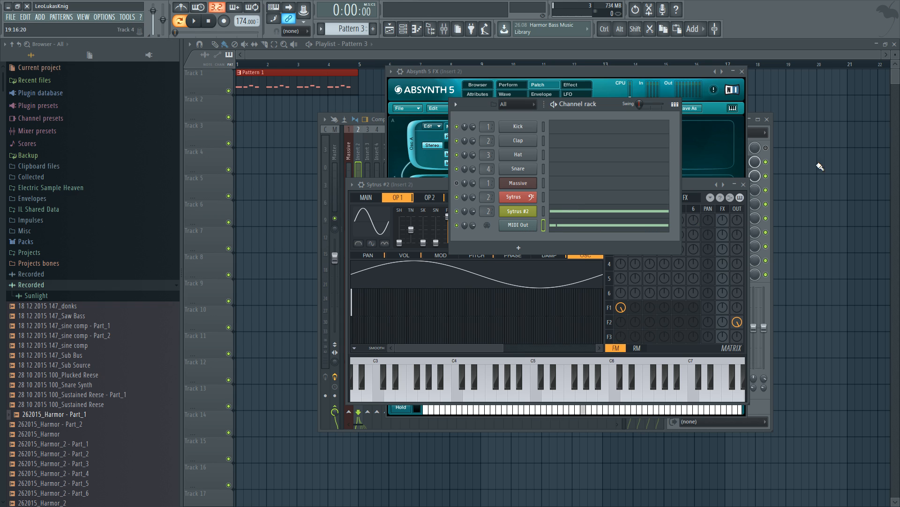
Bypass the Absynth 5 FX effect on mixer track Insert 2 while auditioning the pattern.
click(701, 184)
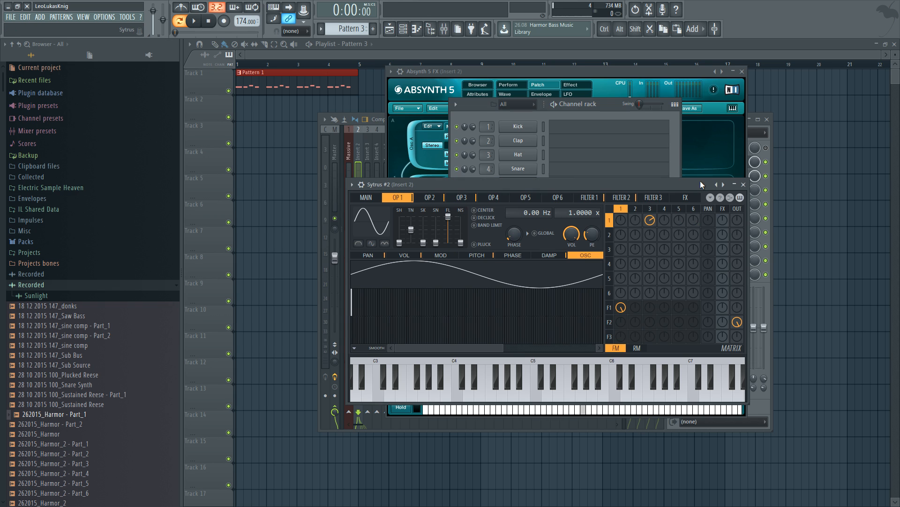
click(771, 179)
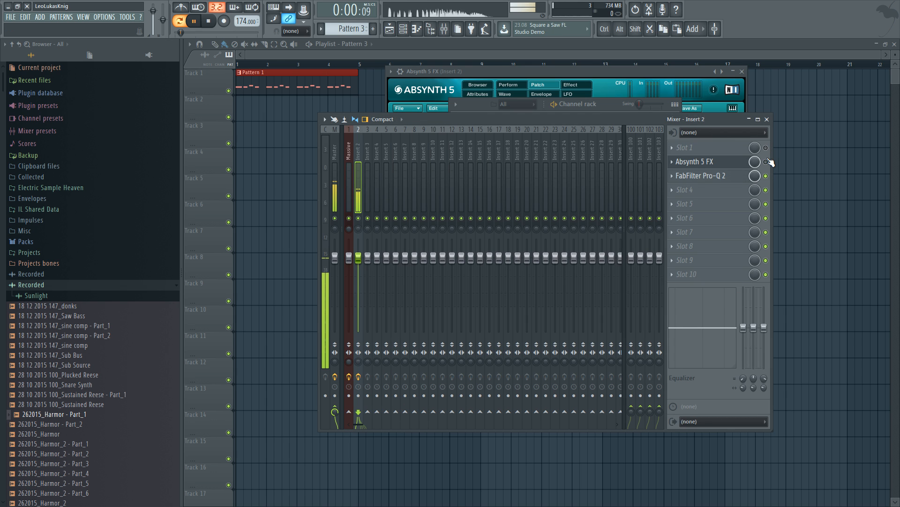
click(766, 162)
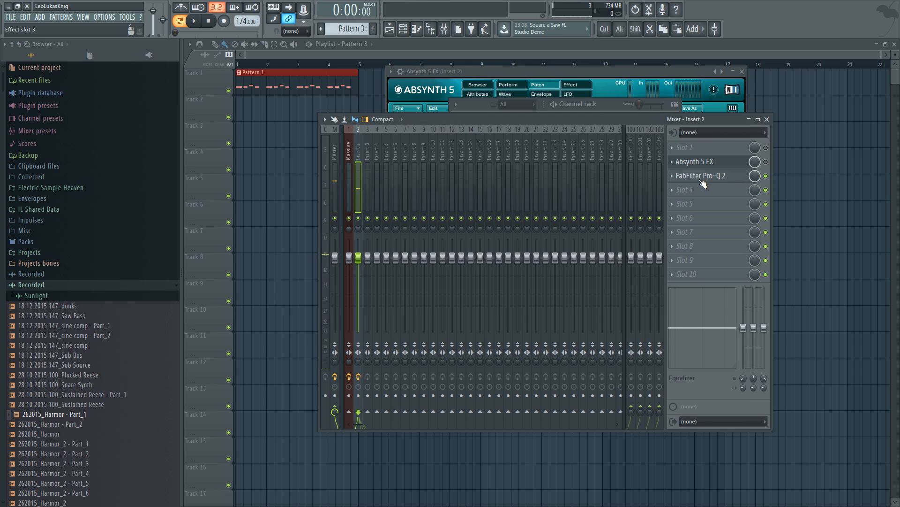
Send the output of filter 2 to the FX section in the Sytrus #2 matrix.
click(606, 108)
click(518, 210)
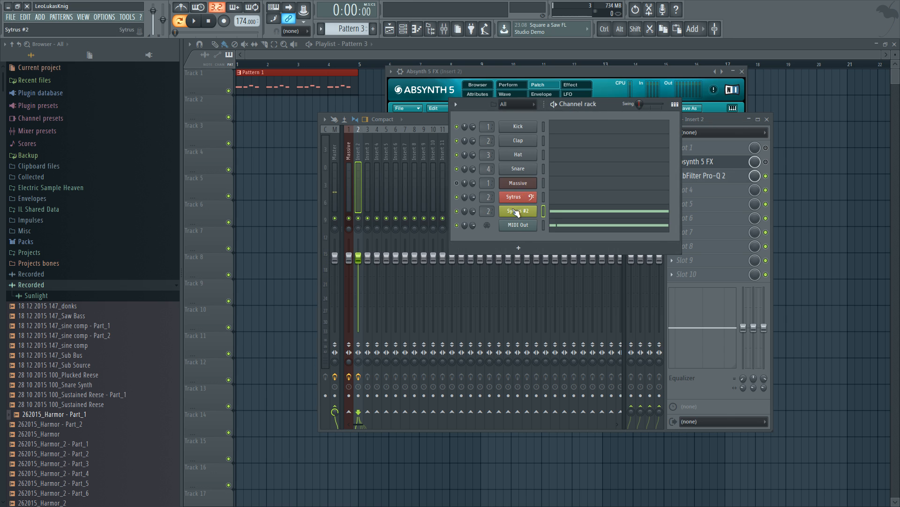
click(377, 197)
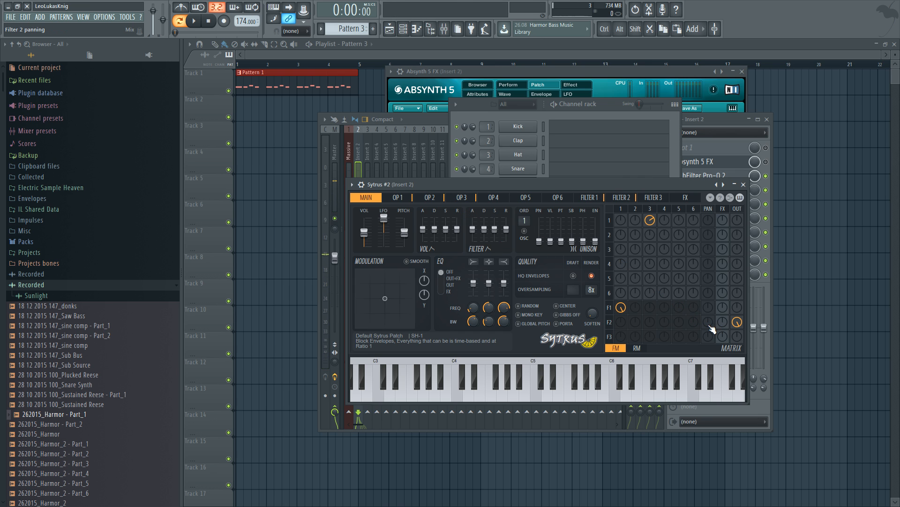
drag(726, 324, 725, 305)
Set the Sytrus #2 chorus order to 6 and raise its DP, SP, DL, SR and CR levels while the pattern plays.
click(685, 198)
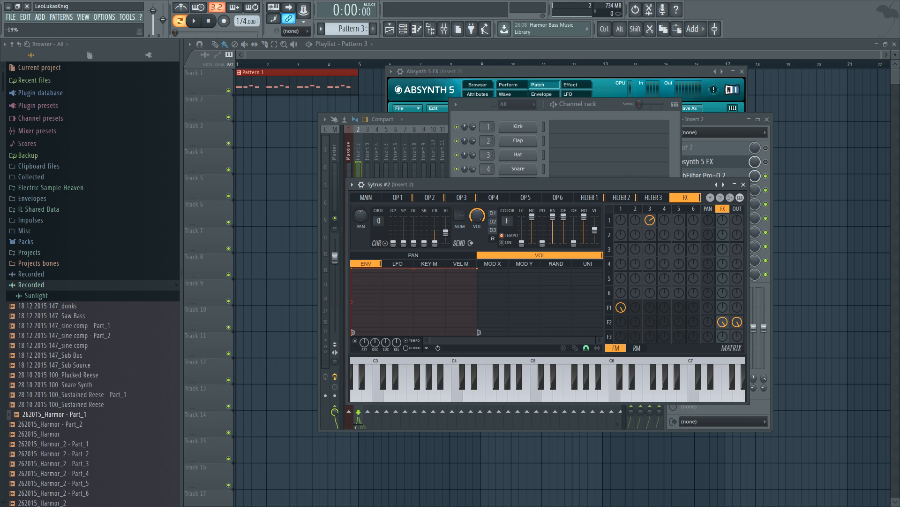
key(space)
drag(393, 243, 378, 206)
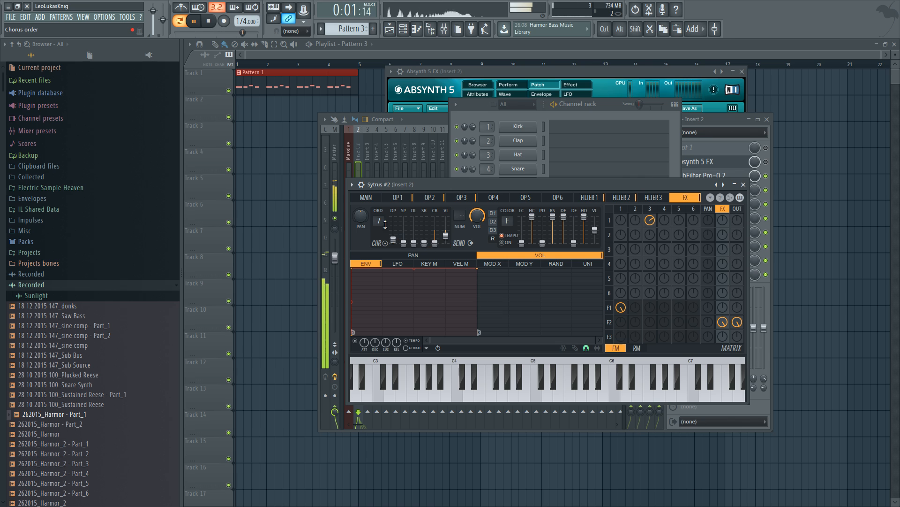
drag(378, 221, 424, 235)
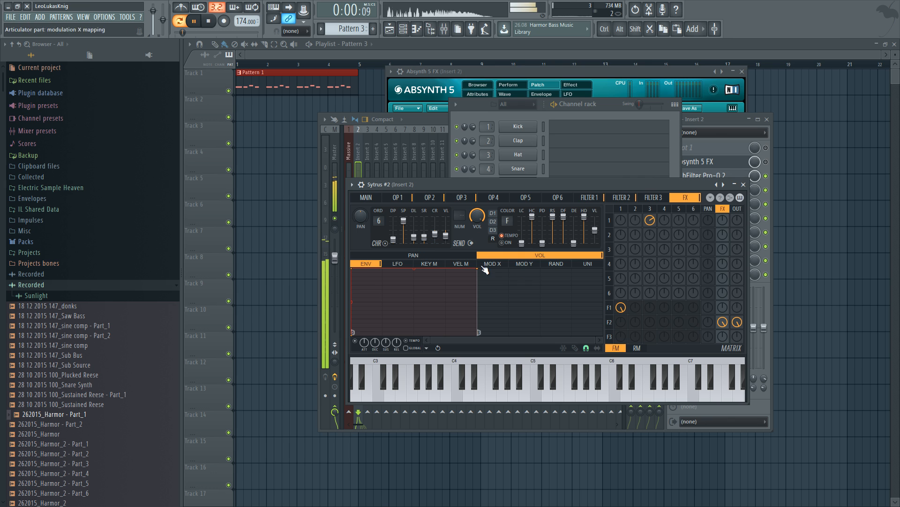
key(space)
Raise the high cut frequency in Insert 2's FabFilter Pro-Q 2 and add a bell boost of about 1.69 dB near 5593 Hz.
click(725, 119)
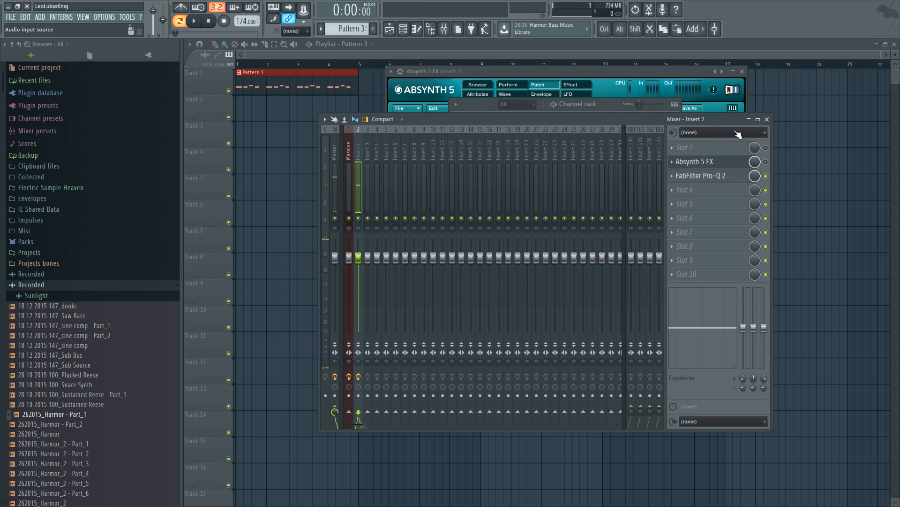
click(725, 178)
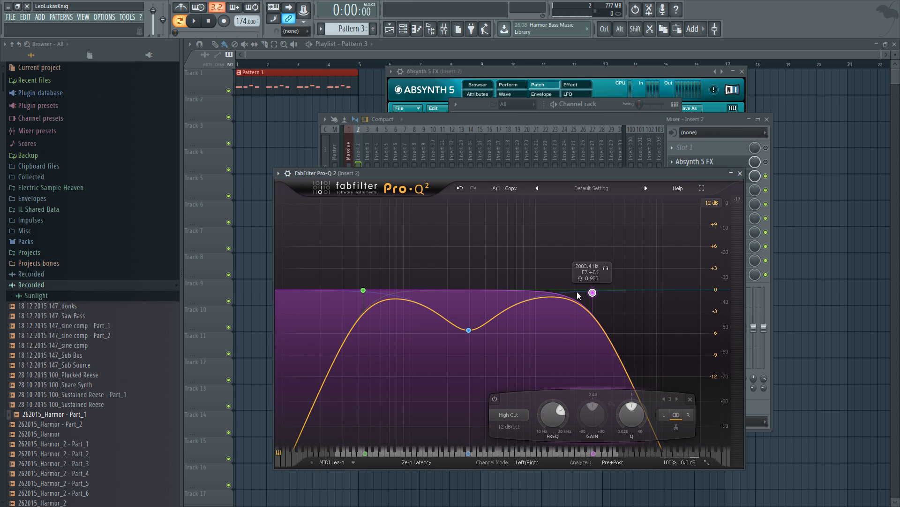
drag(593, 292, 674, 283)
key(space)
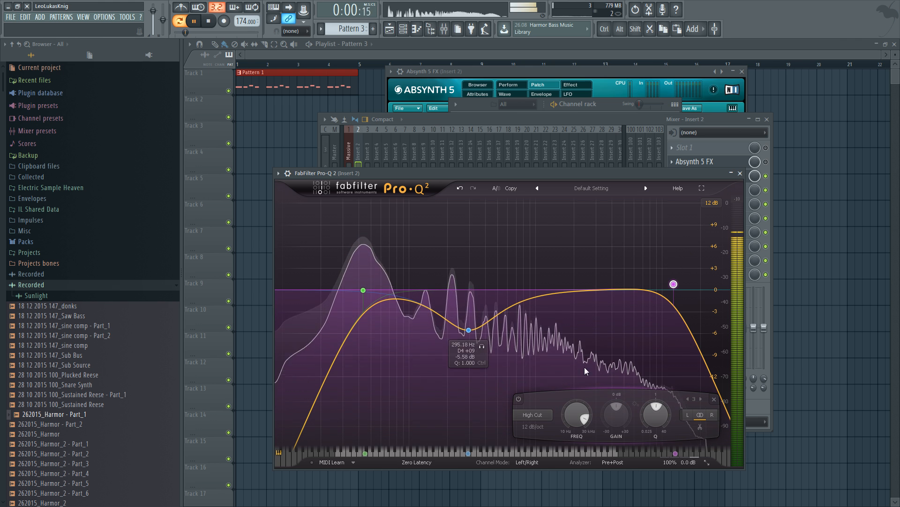
drag(590, 292, 630, 278)
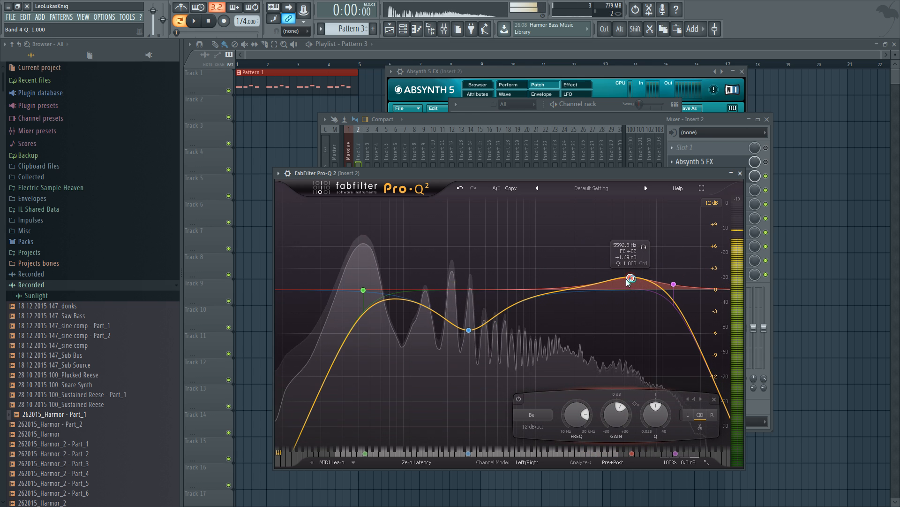
Stop playback, close the FabFilter Pro-Q 2 and Absynth 5 FX windows, and bring up the Sytrus #2 synth.
key(space)
click(739, 174)
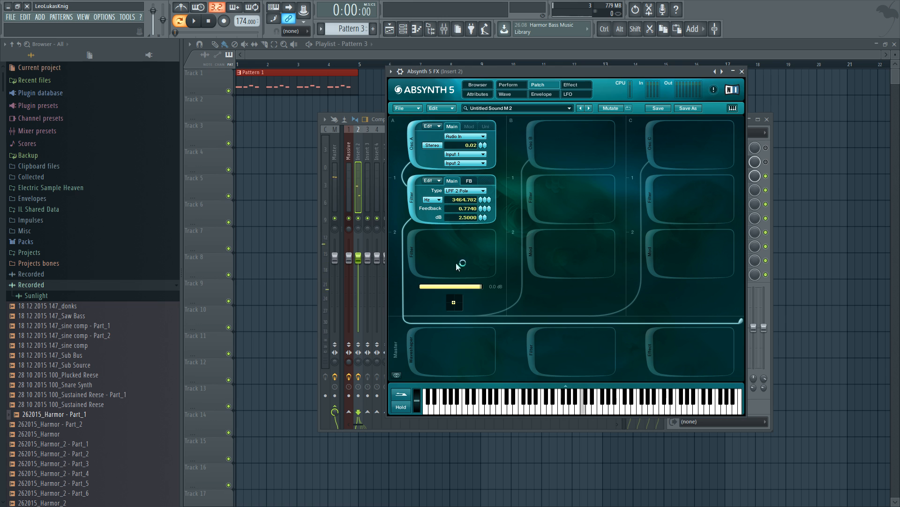
click(742, 71)
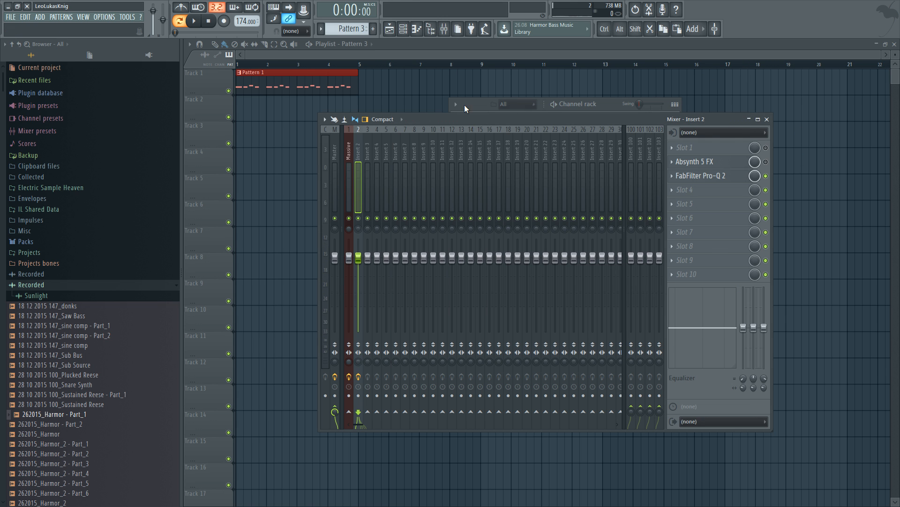
click(581, 103)
click(535, 212)
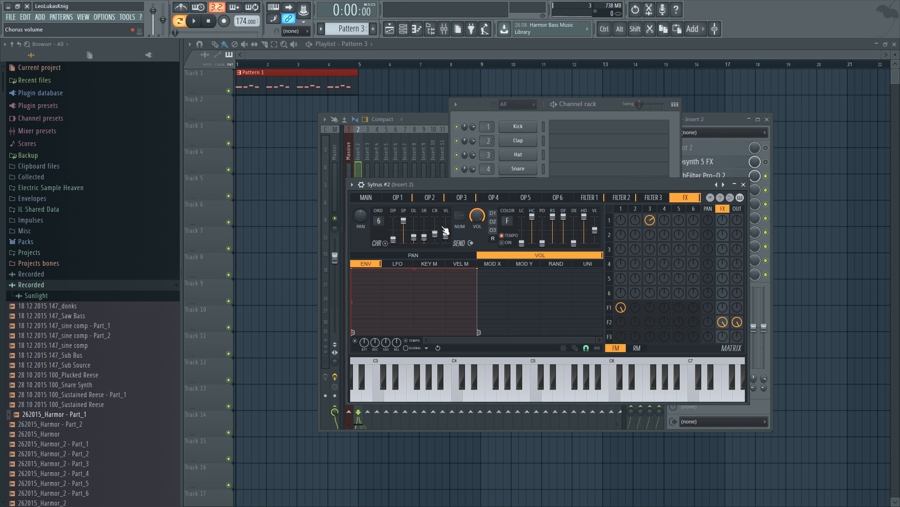
Set the Sytrus #2 unison order to 7, raise its volume and phase levels, and audition the pattern.
click(365, 197)
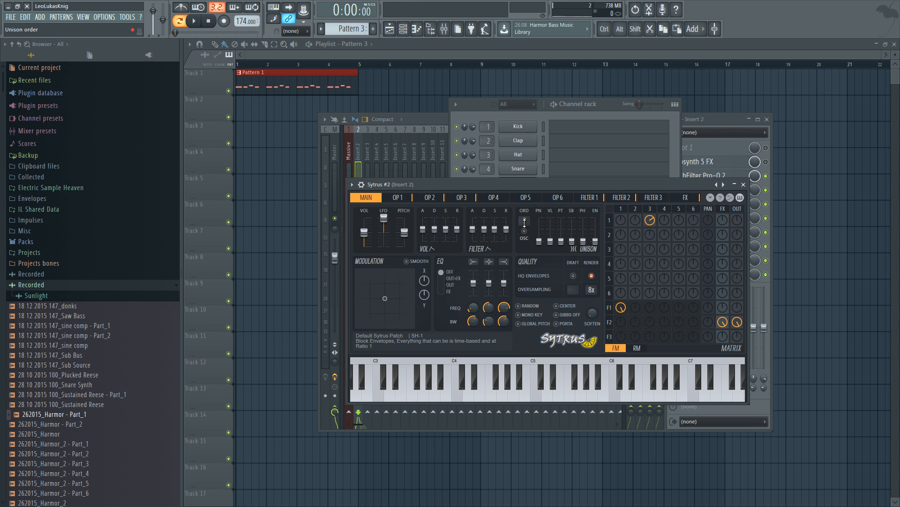
drag(588, 249, 583, 227)
key(space)
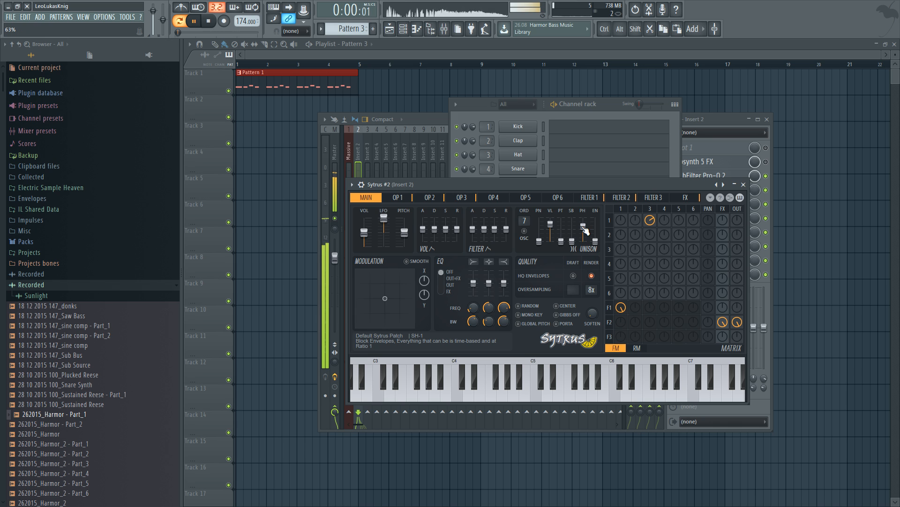
key(space)
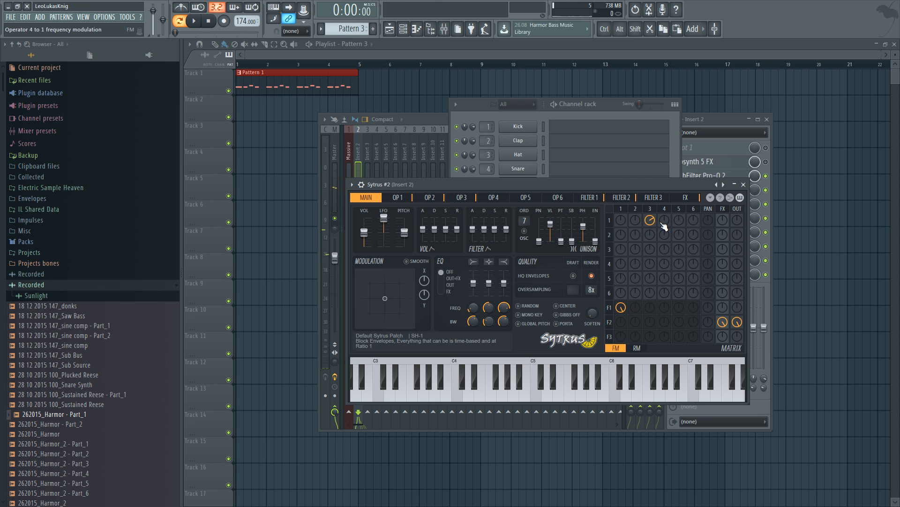
Review operators 2, 1 and 3 in Sytrus #2 and turn on global phase for operators 1 and 3.
click(430, 197)
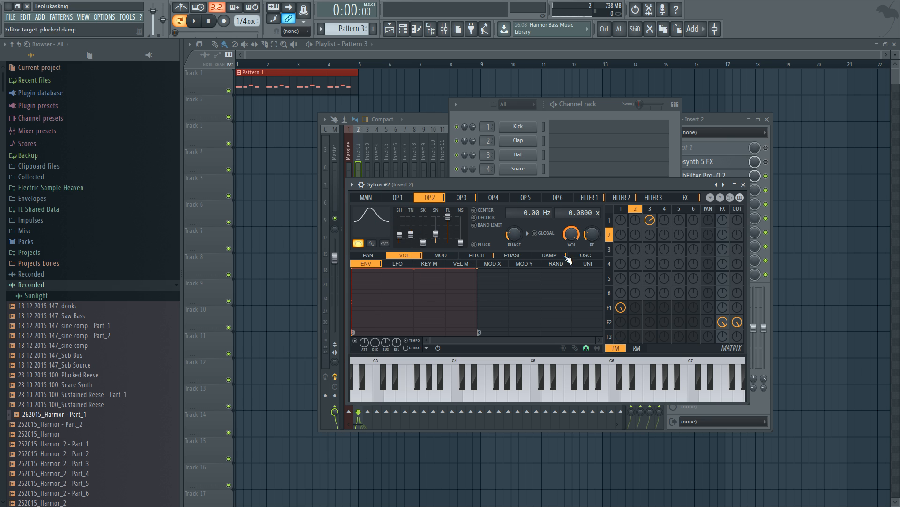
click(404, 199)
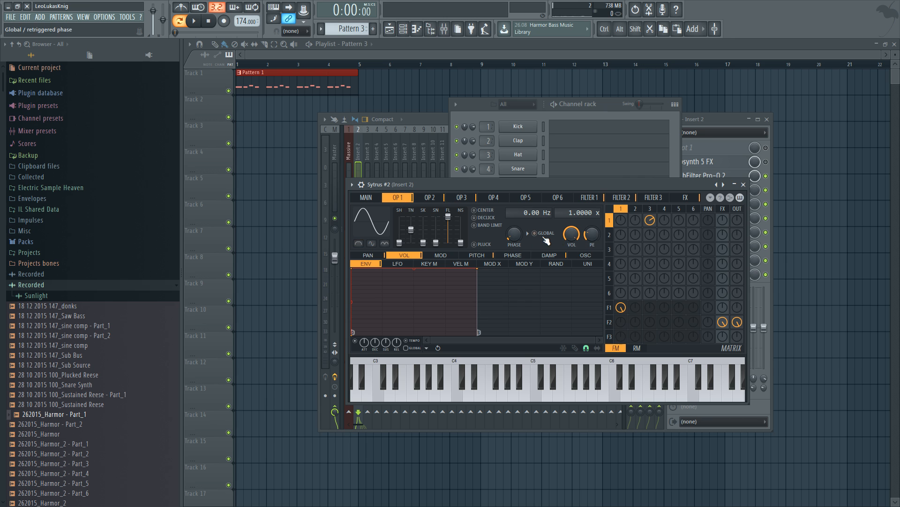
click(461, 197)
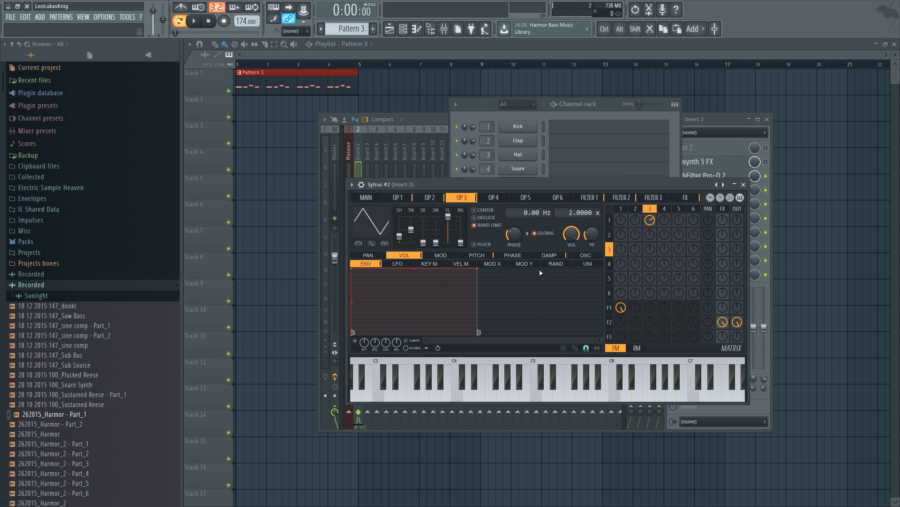
Lower the unison phase level in Sytrus #2 to its minimum and start playing the pattern.
click(369, 201)
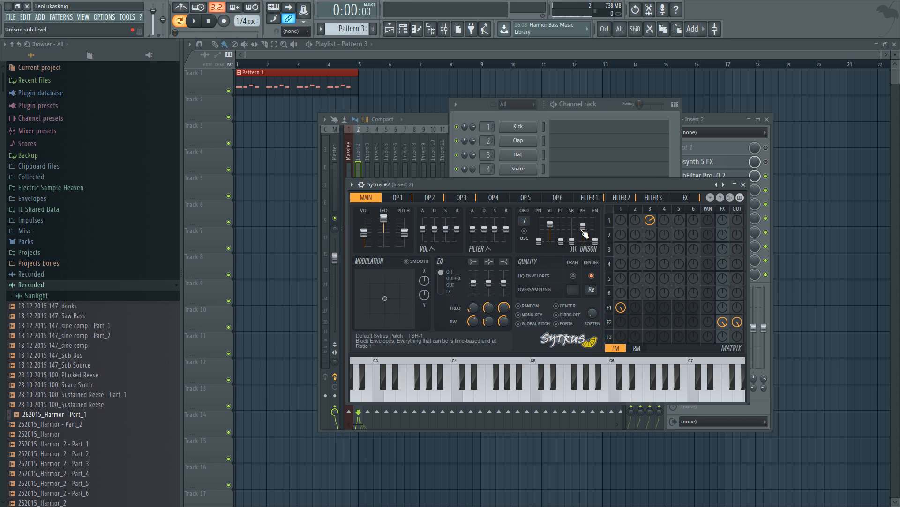
drag(583, 226, 583, 229)
key(space)
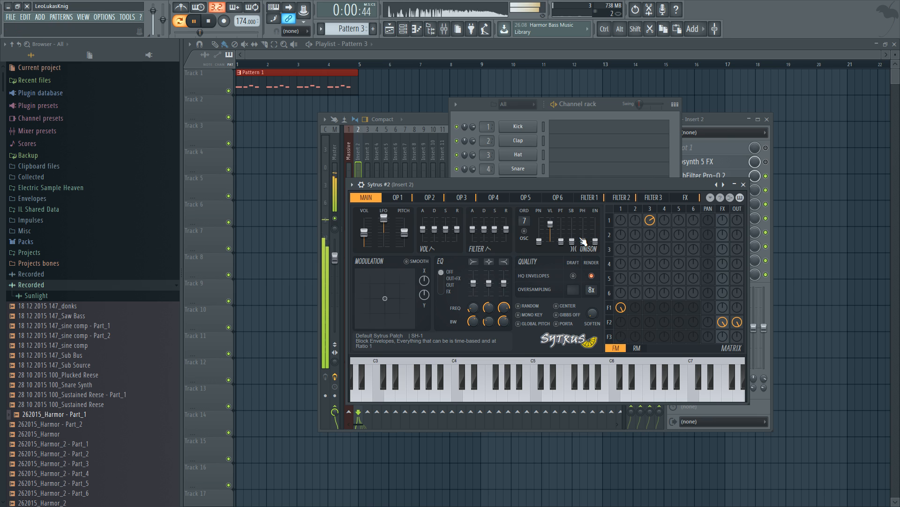
Check operator 1 and the unison settings, and set operator 3's phase to 25% while the pattern plays.
click(407, 197)
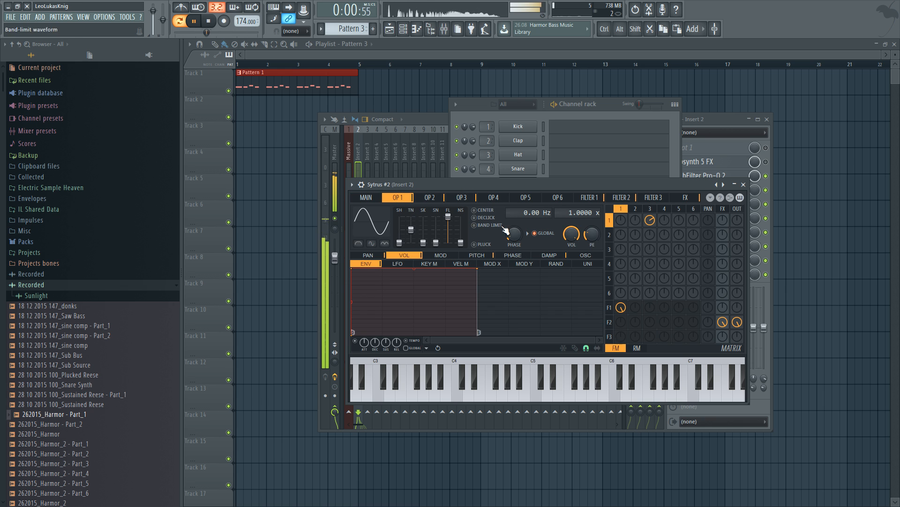
click(460, 198)
click(362, 198)
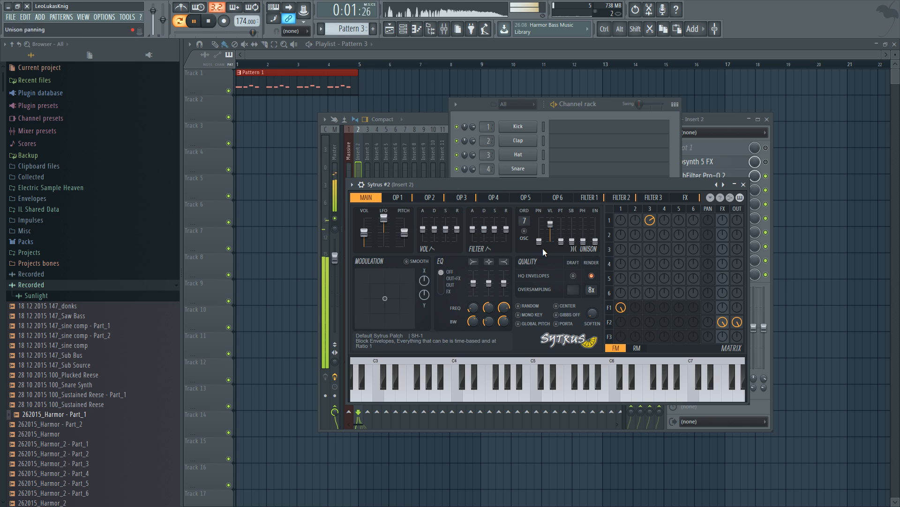
click(462, 198)
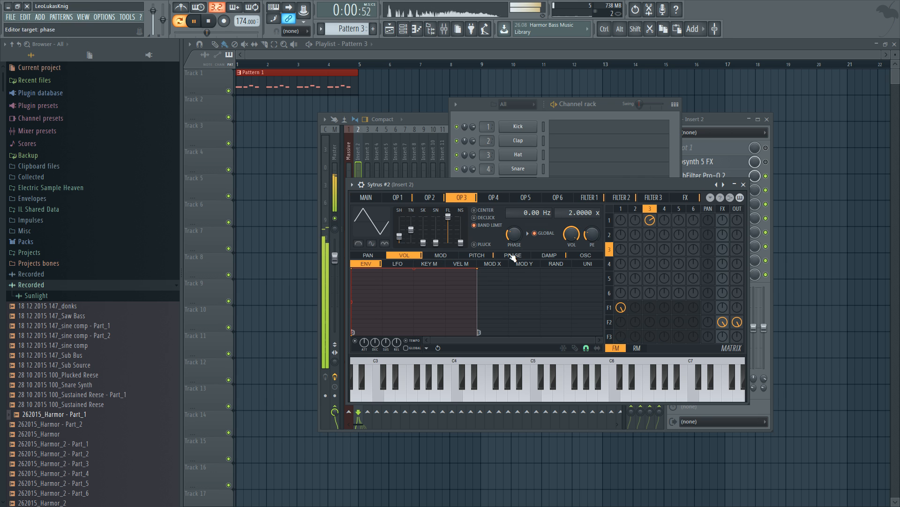
mouse_move(515, 234)
mouse_down()
mouse_move(514, 218)
mouse_move(514, 251)
mouse_up()
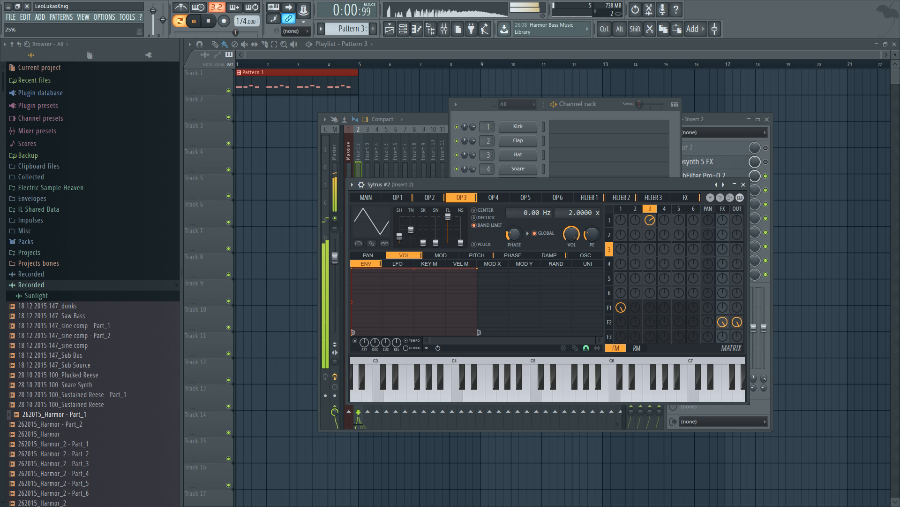
key(space)
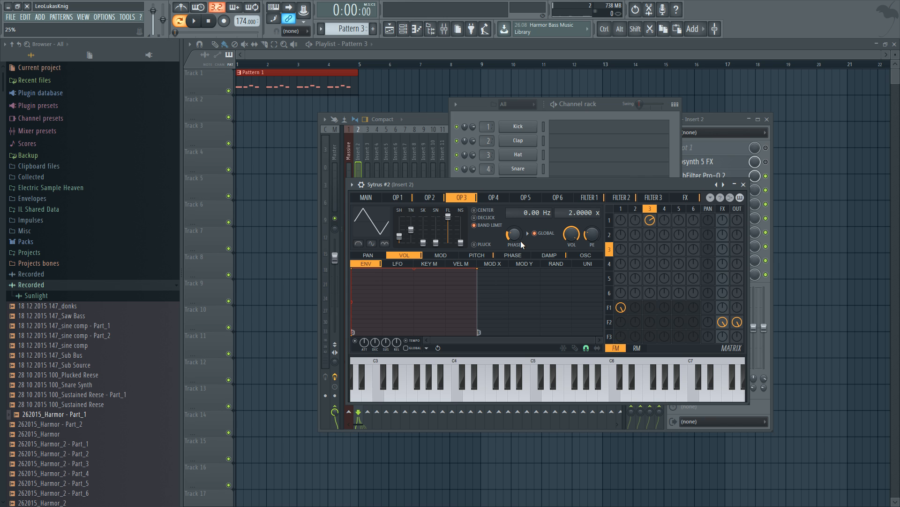
Close Sytrus #2 and load the SDRR saturation plugin into slot 4 of mixer track Insert 2.
click(744, 184)
click(356, 183)
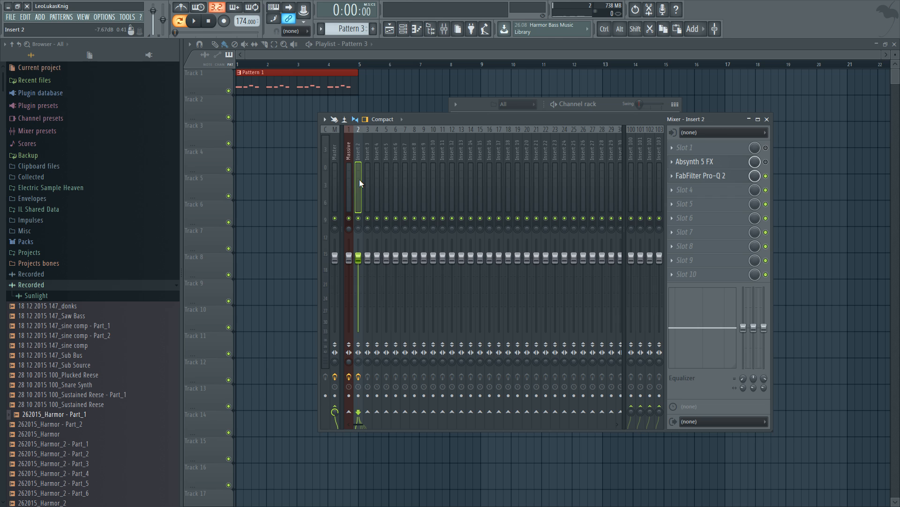
click(367, 184)
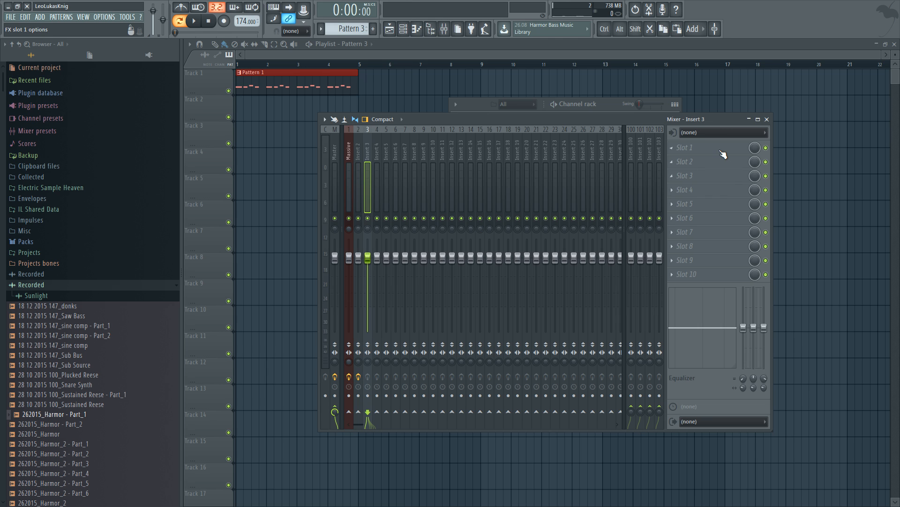
click(359, 178)
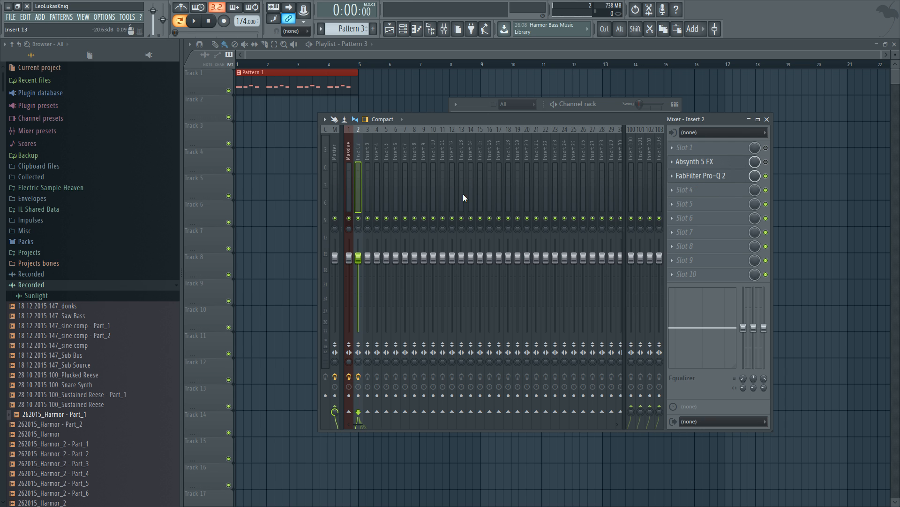
click(707, 196)
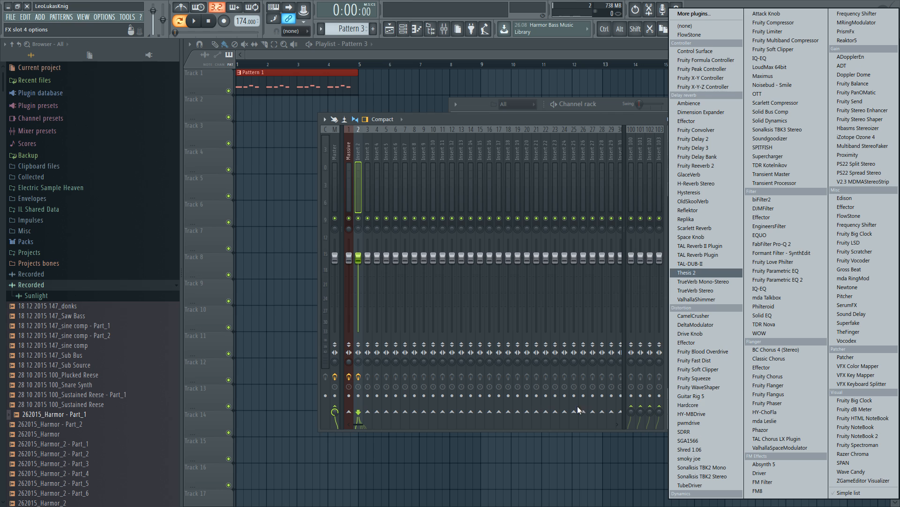
click(696, 432)
drag(277, 99, 454, 169)
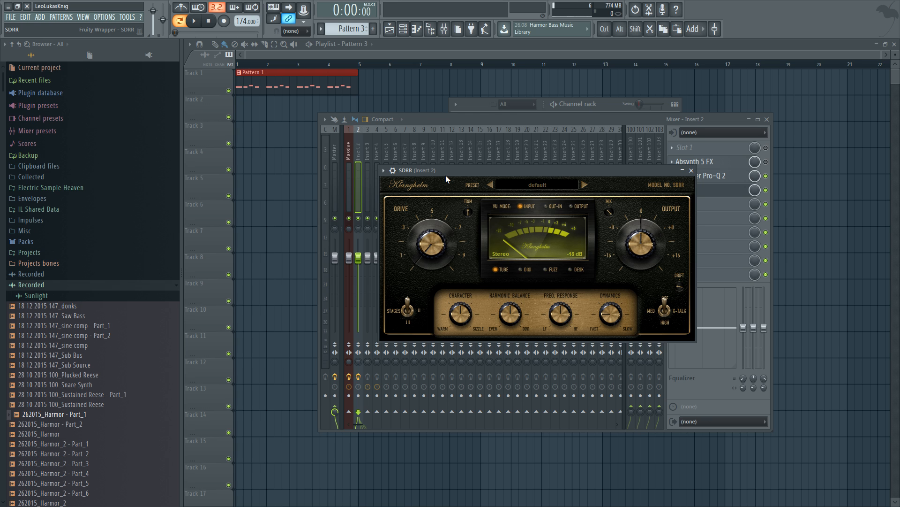
Raise the SDRR drive to about 7.17 while auditioning the pattern in TUBE mode.
key(space)
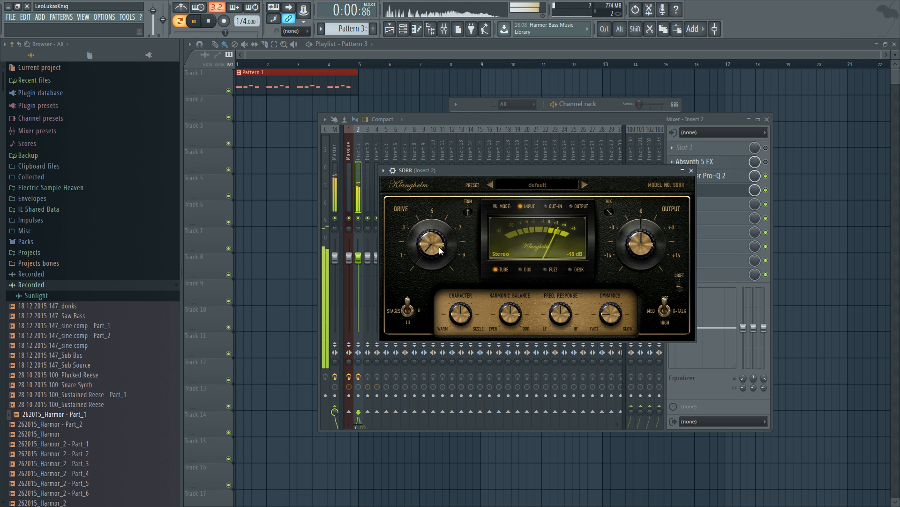
drag(439, 248, 456, 86)
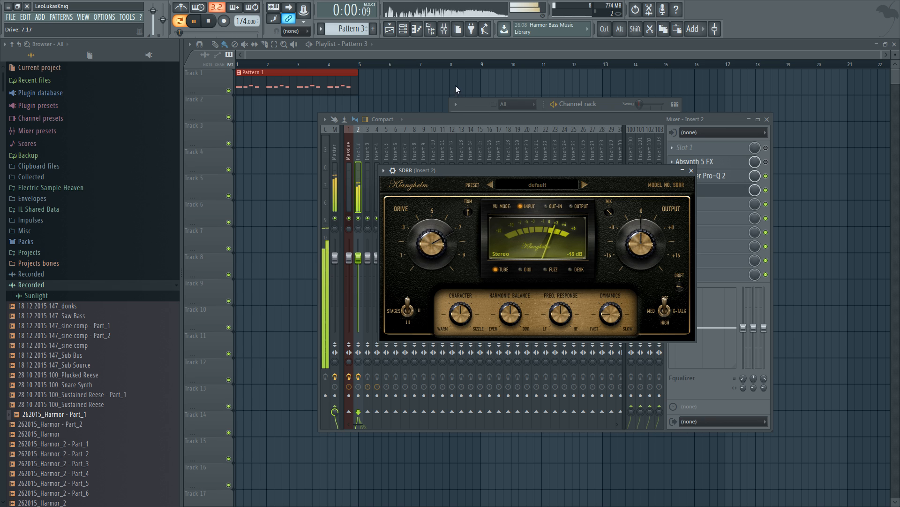
key(space)
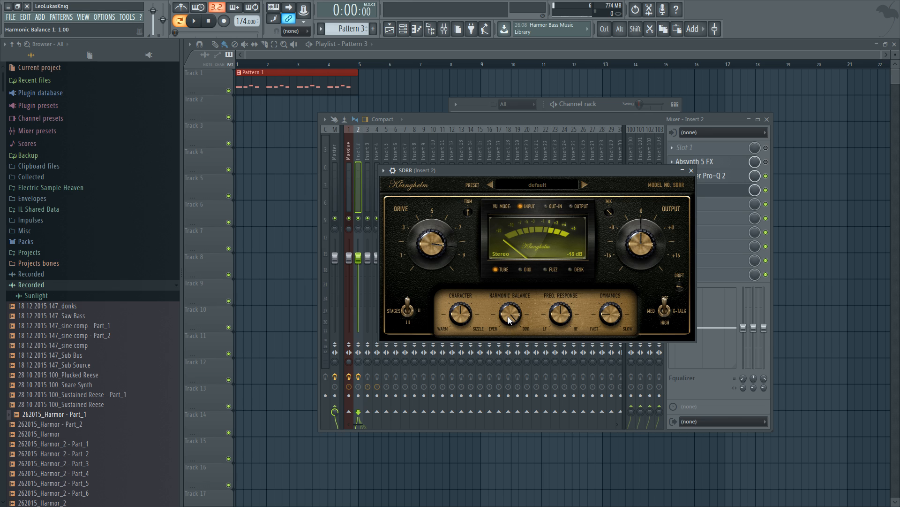
Sweep the SDRR harmonic balance towards even and back to odd while the pattern plays.
key(space)
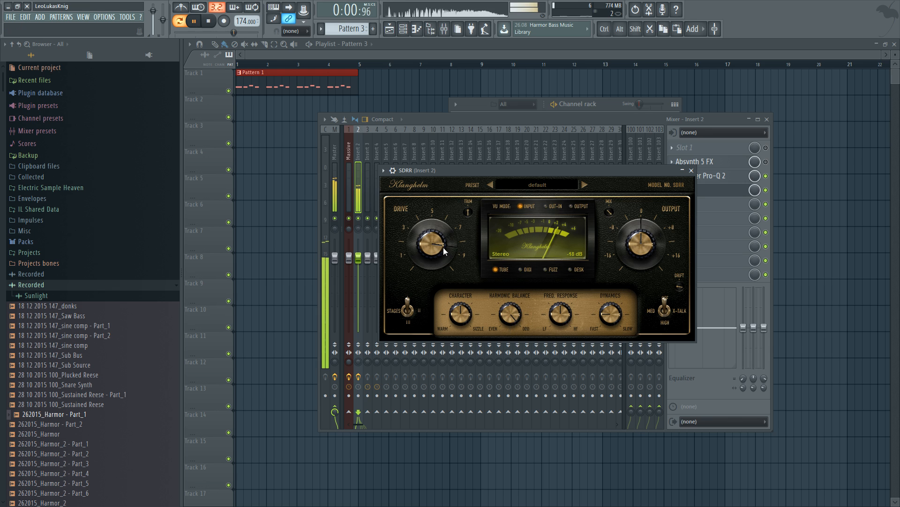
drag(520, 322, 520, 378)
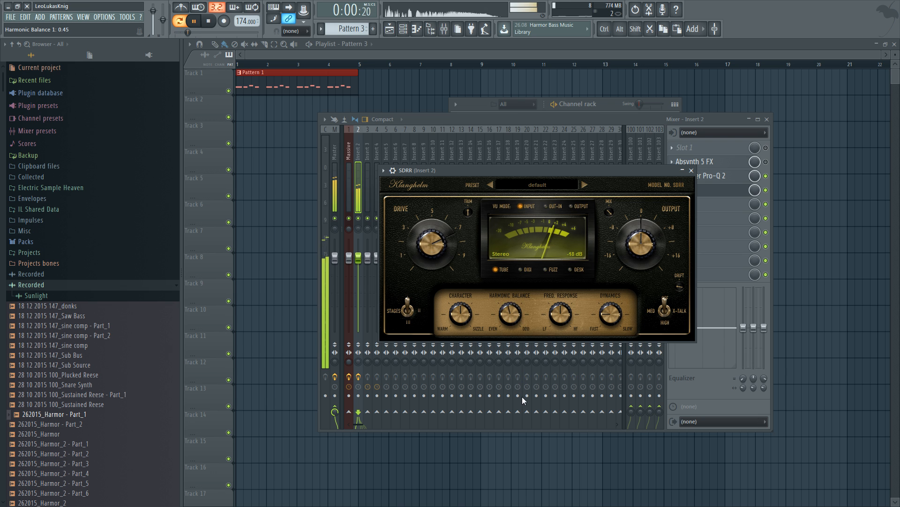
drag(523, 442, 513, 326)
Try the SDRR character control and set the input trim to 7.8 dB, then stop playback.
drag(460, 313, 453, 383)
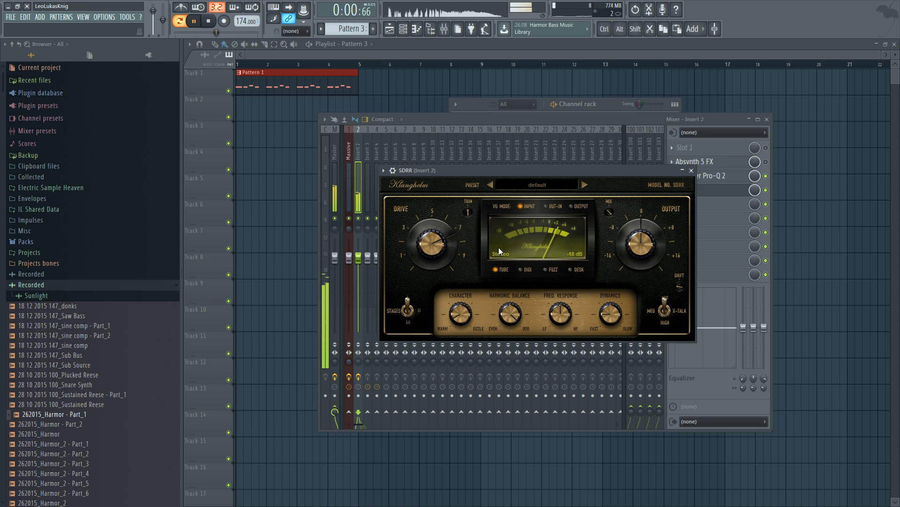
drag(469, 203, 470, 196)
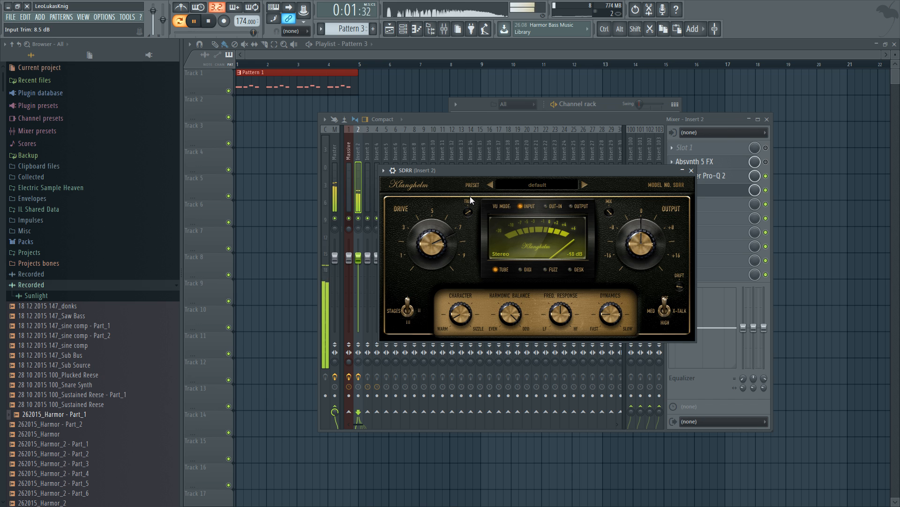
key(space)
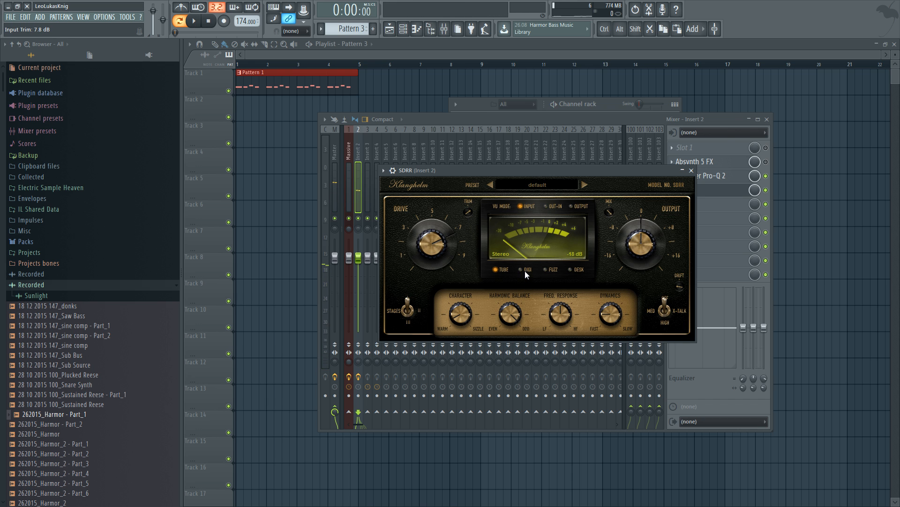
Switch SDRR to DIGI mode and set its bit resolution to 32 bit.
click(520, 271)
drag(623, 320, 619, 365)
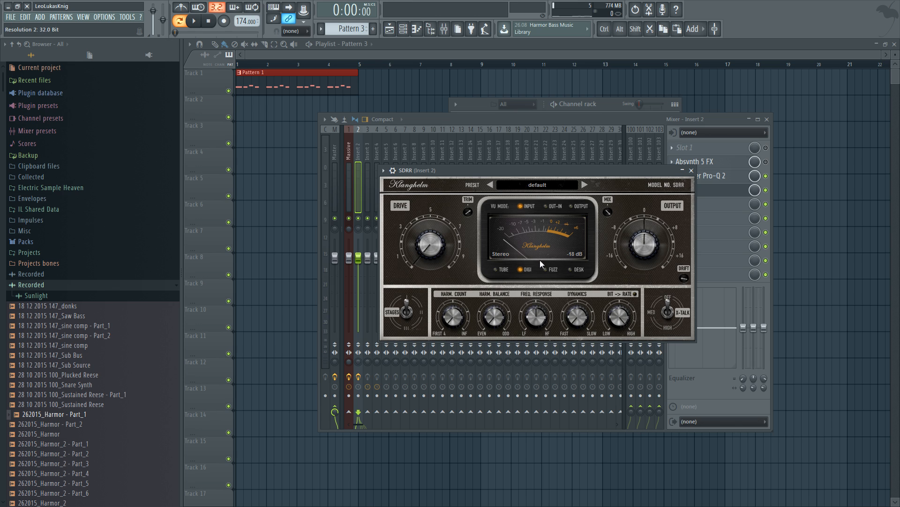
click(446, 317)
Adjust the harmonic balance and set the harmonic count to 0.24 in SDRR's DIGI mode while auditioning the pattern.
key(space)
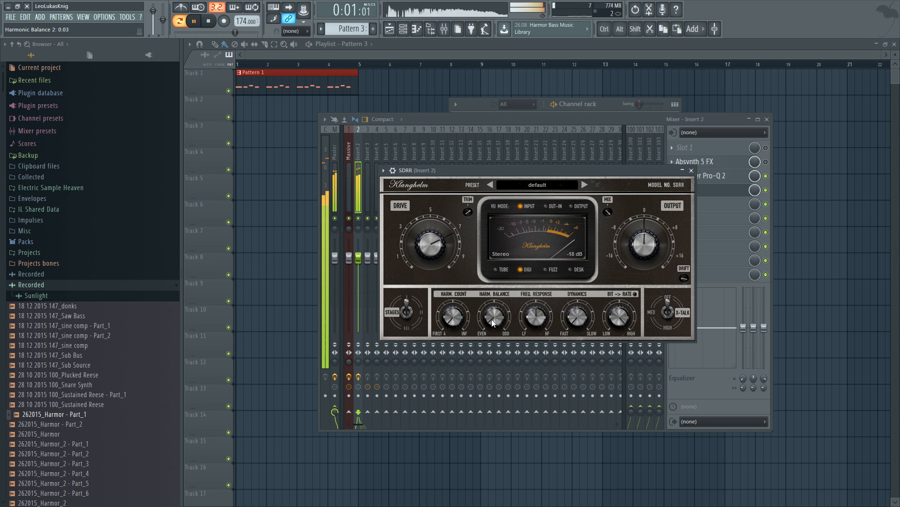
drag(494, 322, 502, 260)
key(space)
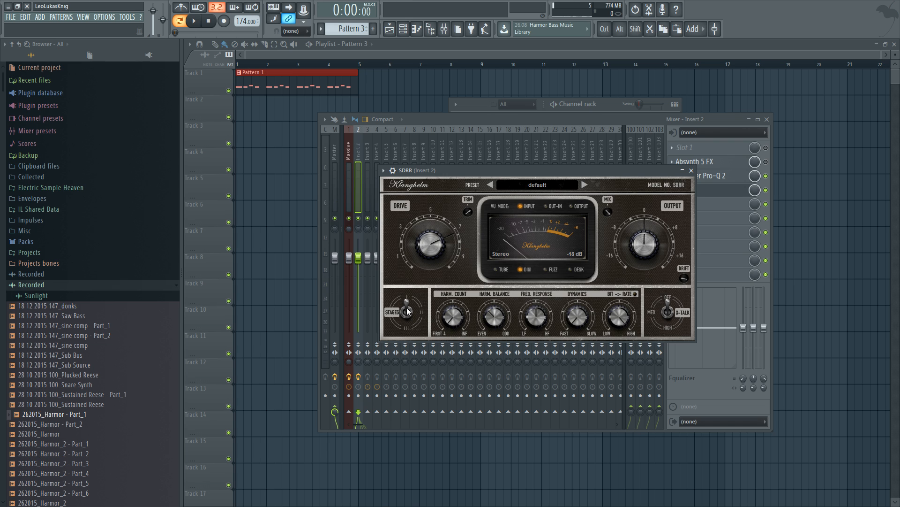
key(space)
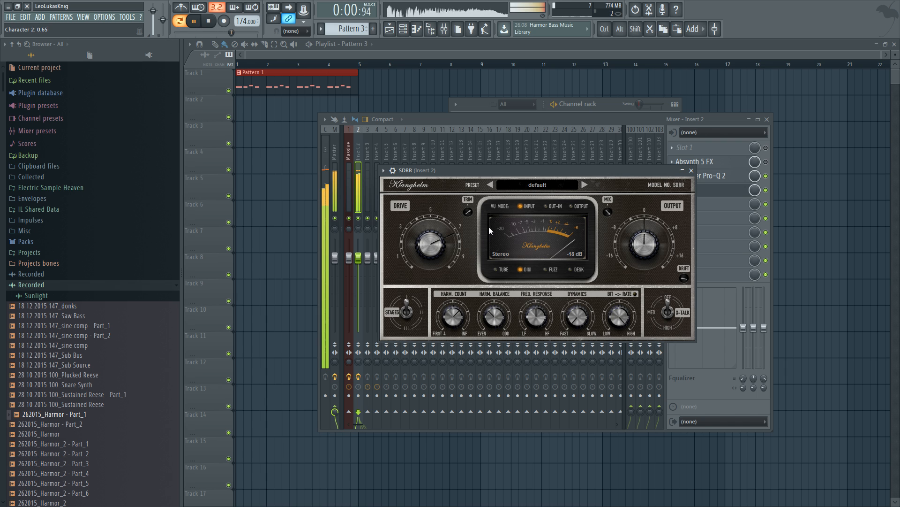
key(space)
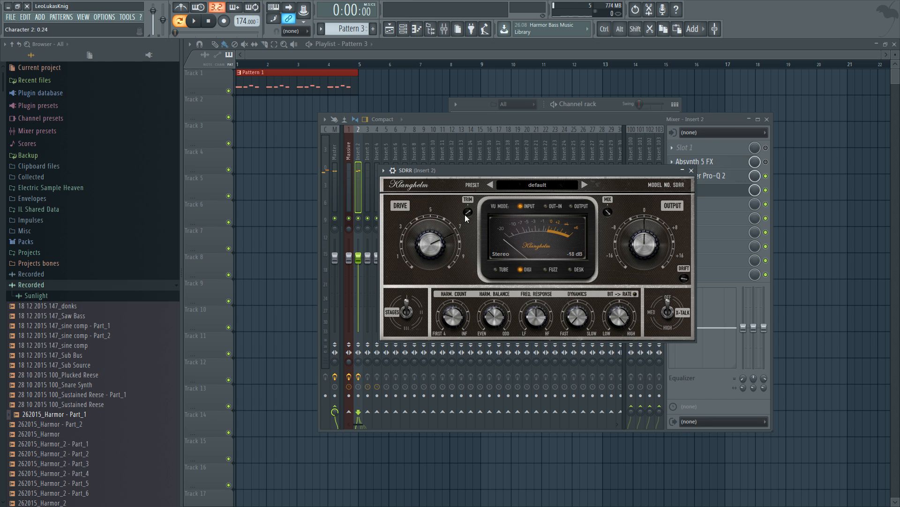
Switch SDRR to FUZZ mode and try the even harmonics control while auditioning the pattern.
click(545, 271)
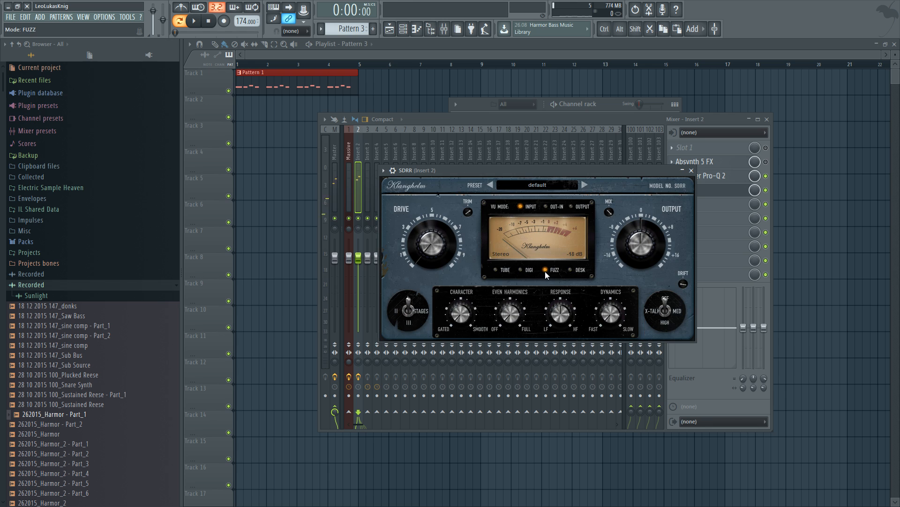
key(space)
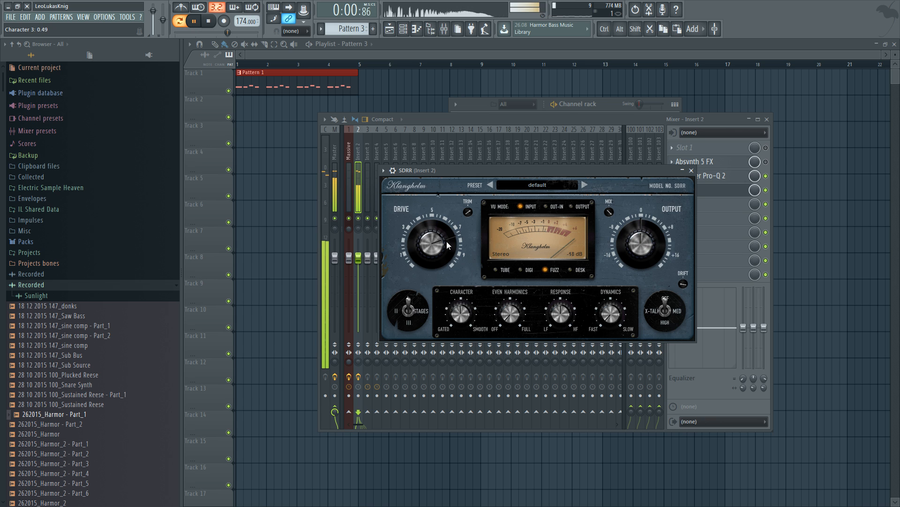
drag(516, 317, 526, 183)
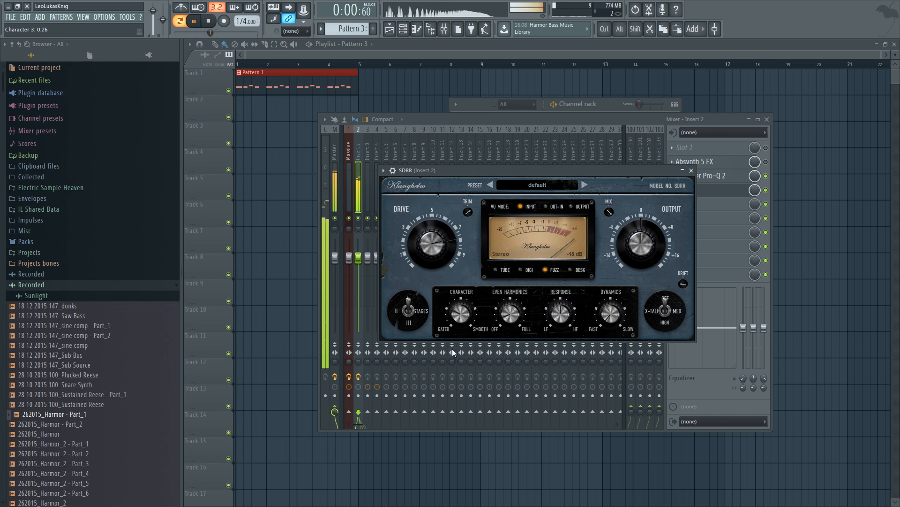
key(space)
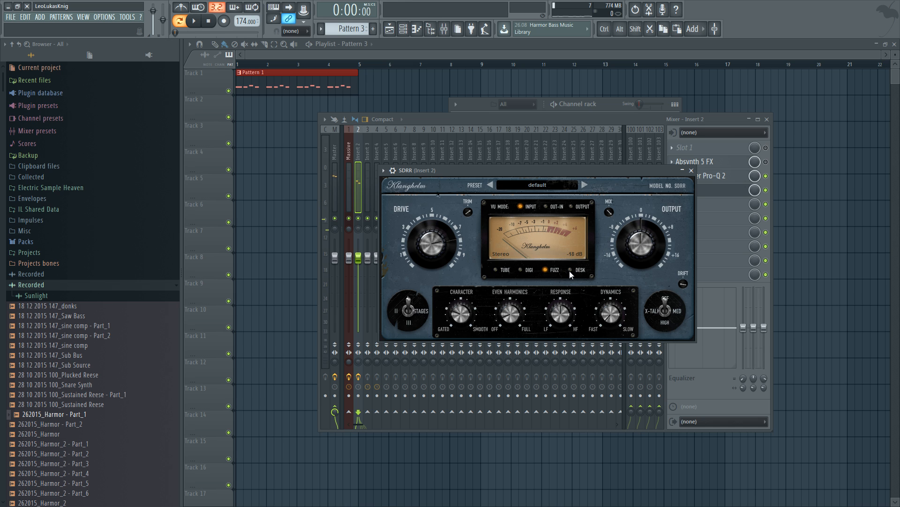
Switch SDRR to DESK mode and try its transients, bass and treble controls.
click(570, 270)
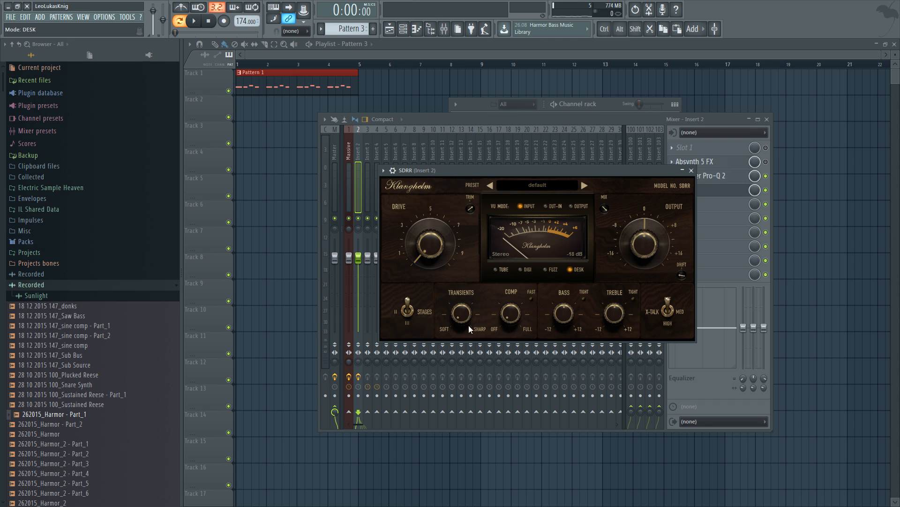
drag(468, 325, 466, 278)
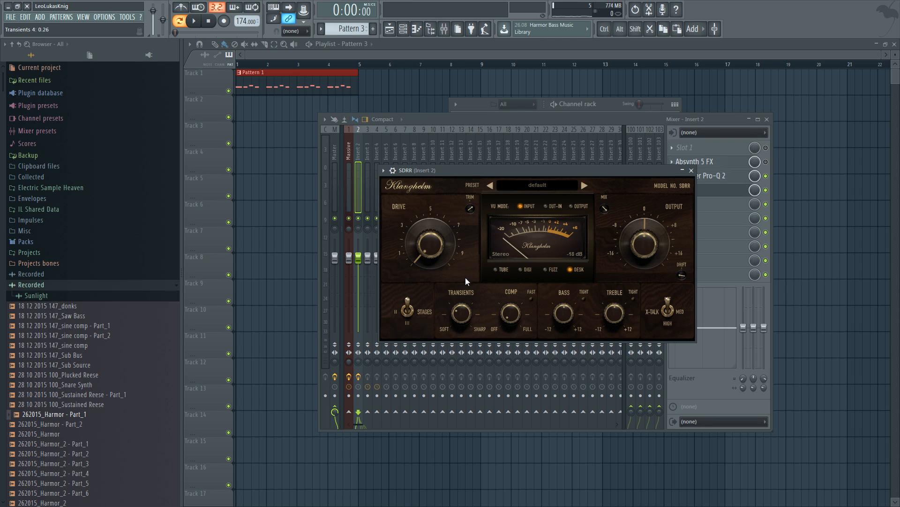
click(584, 299)
click(616, 317)
drag(566, 315, 588, 308)
click(583, 302)
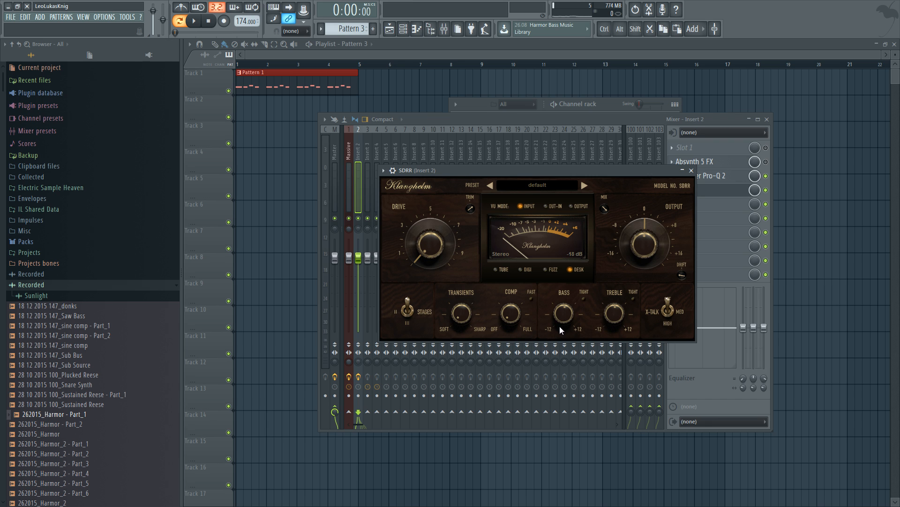
Cycle SDRR's crosstalk and stages switches, return it to TUBE mode and close its editor.
click(668, 307)
click(667, 316)
click(668, 309)
click(409, 315)
click(412, 311)
click(408, 313)
click(407, 311)
click(407, 311)
click(495, 270)
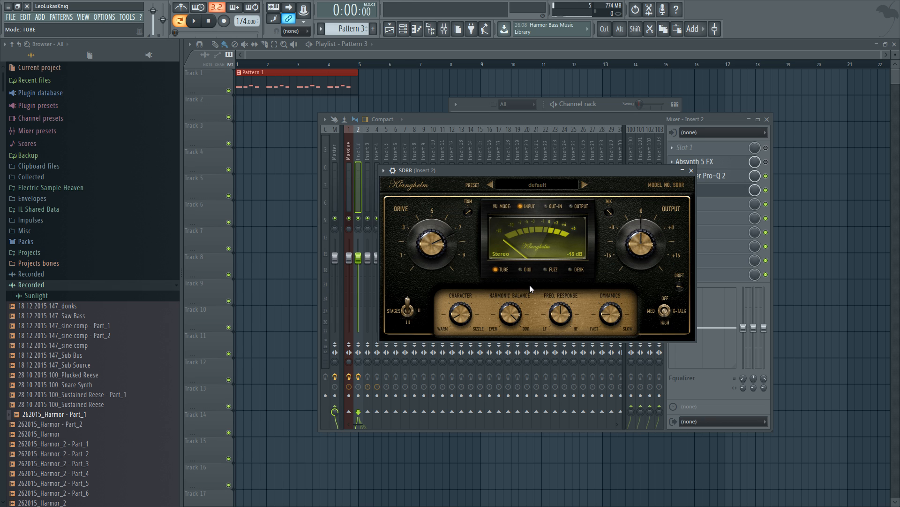
click(691, 170)
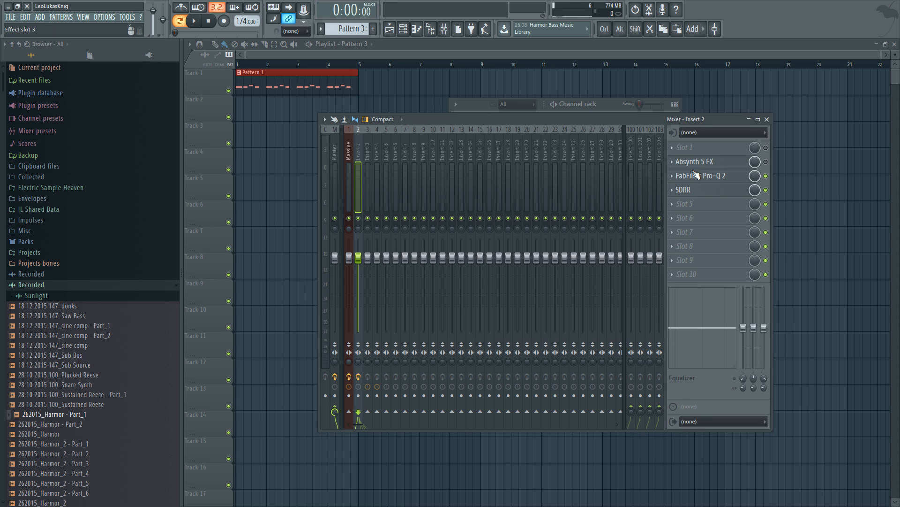
Load Fruity WaveShaper into slot 5 of Insert 2 and bend its shaping curve slightly.
click(703, 208)
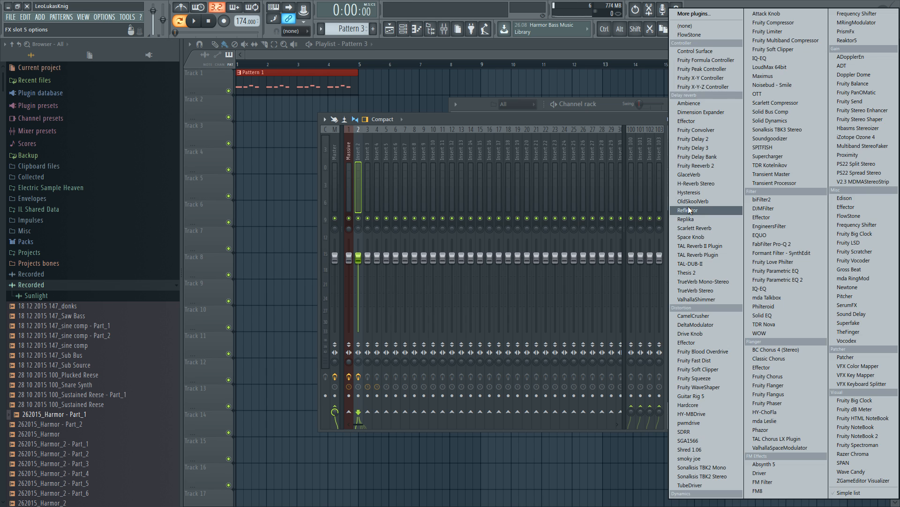
click(711, 387)
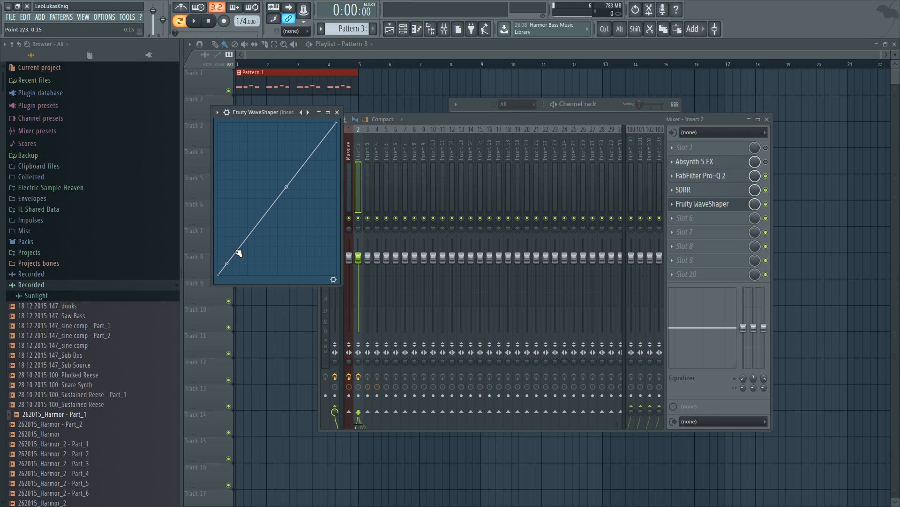
drag(239, 253, 260, 229)
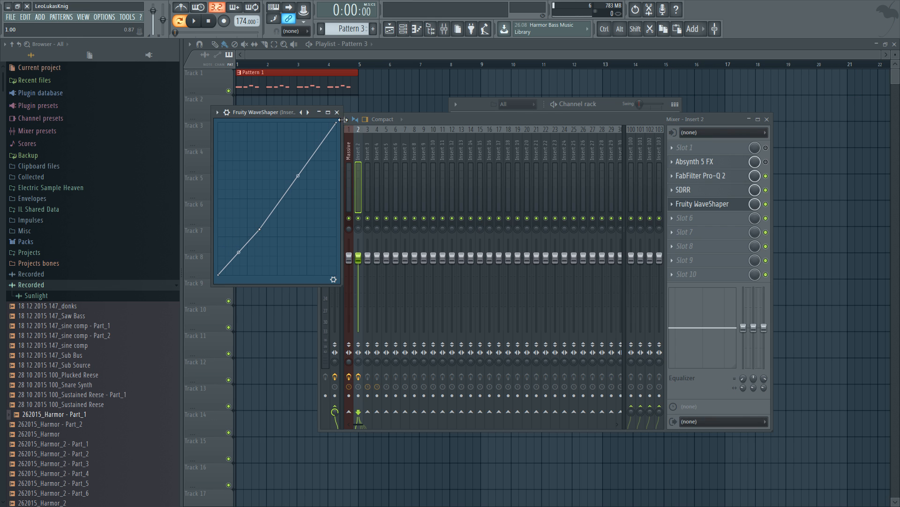
click(336, 112)
Replace Fruity WaveShaper in slot 5 with Guitar Rig 5 and bring the mixer in front of its editor.
click(678, 207)
click(678, 207)
click(683, 216)
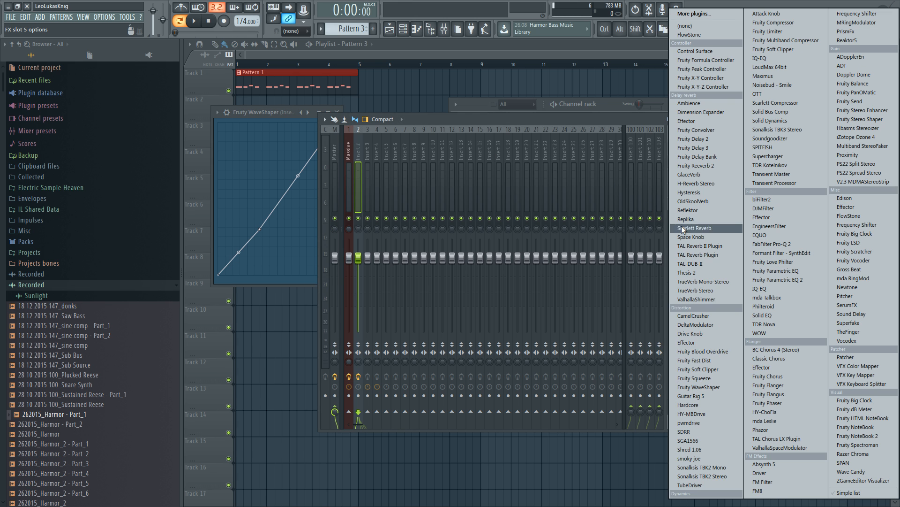
click(706, 397)
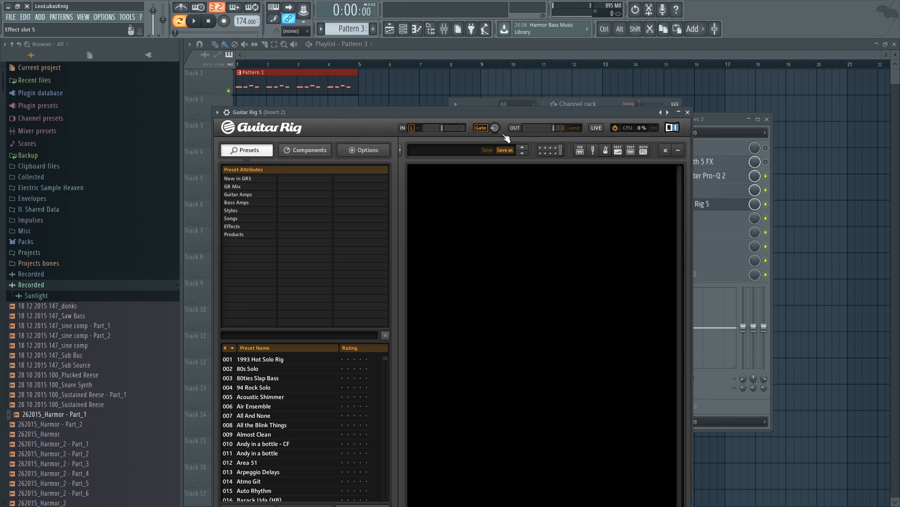
key(Escape)
click(708, 207)
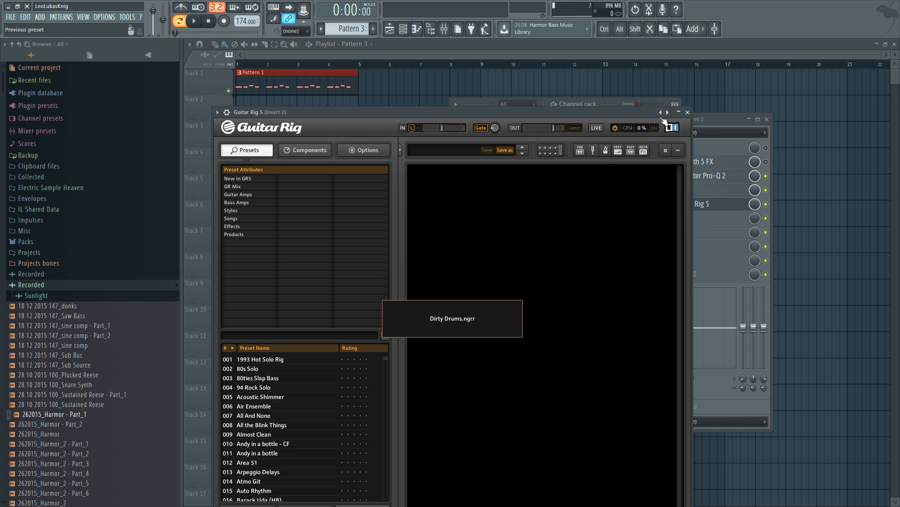
drag(626, 114, 616, 68)
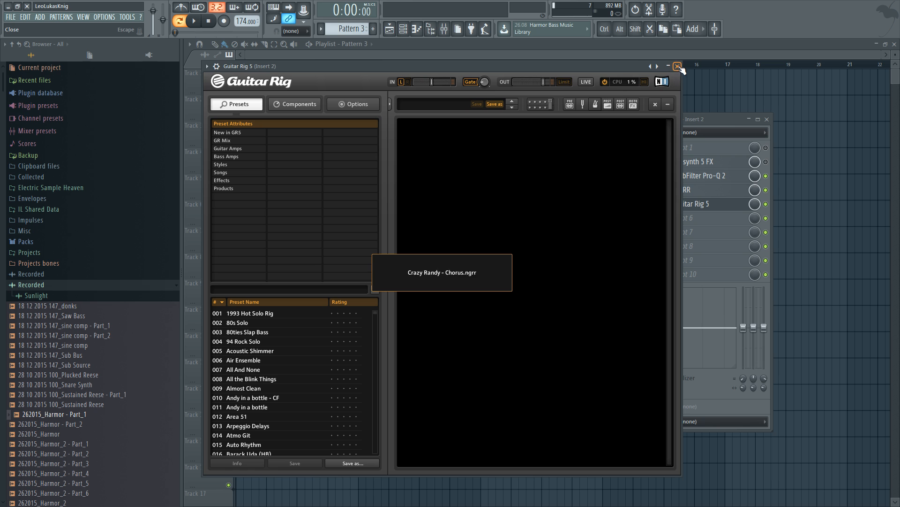
click(720, 119)
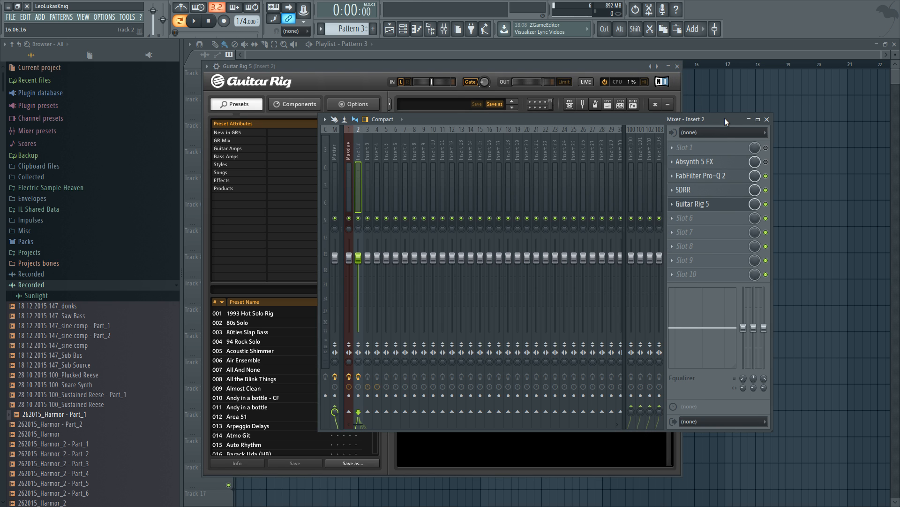
Load HY-MBDrive into slot 6 and set its splits to 2929 Hz for Mid/High and 101 Hz for Low/Mid.
click(702, 221)
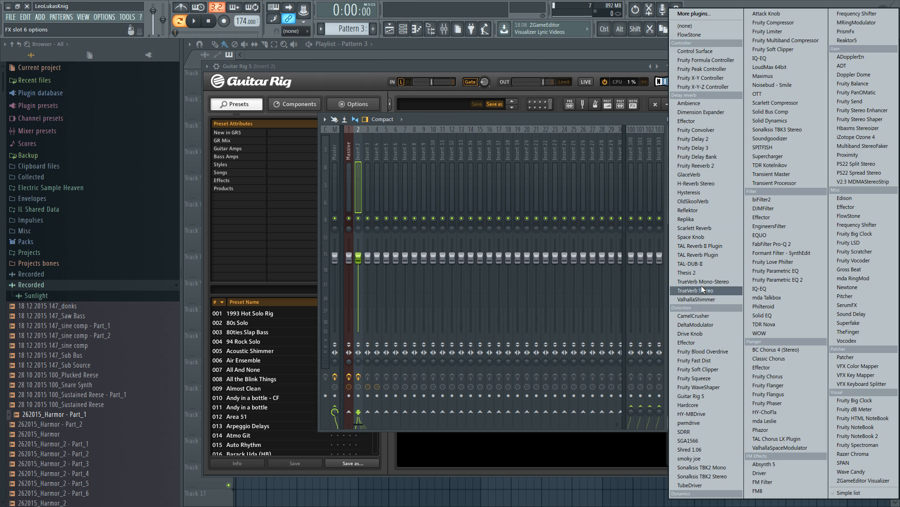
click(703, 415)
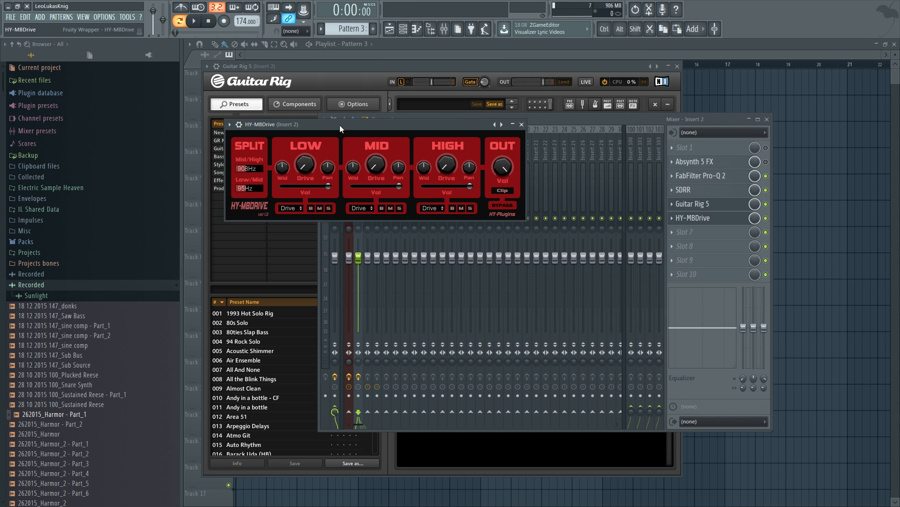
drag(337, 124, 474, 189)
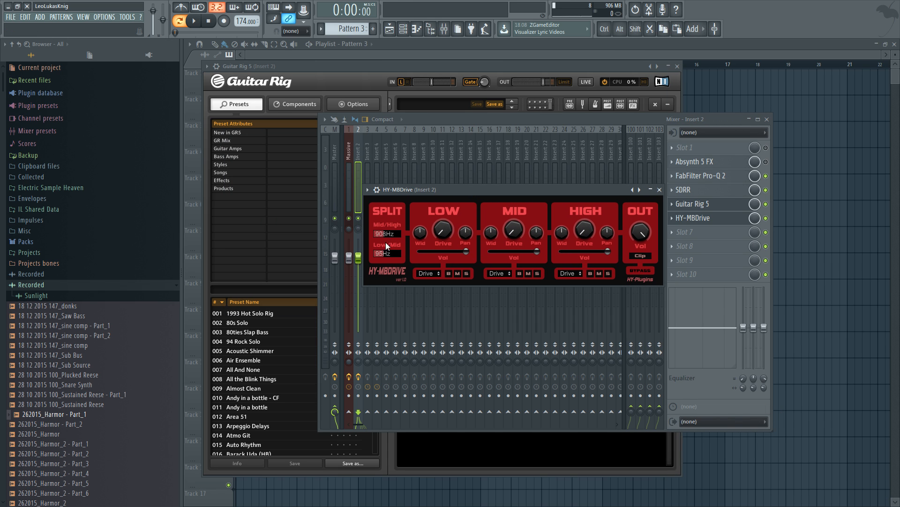
drag(386, 255, 390, 254)
click(385, 233)
drag(437, 190, 529, 183)
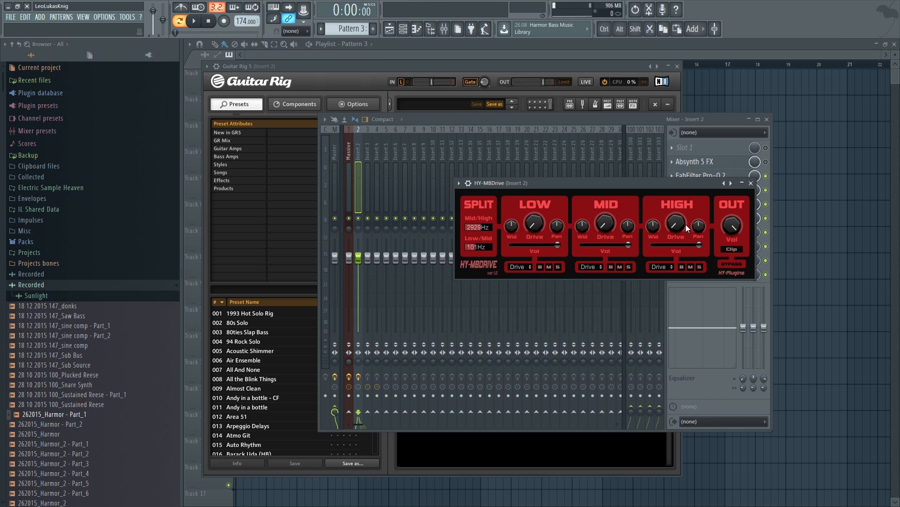
Play the pattern and try the high band's drive and the mid band's Half type, returning the mid type to Drive.
key(space)
drag(675, 225, 635, 241)
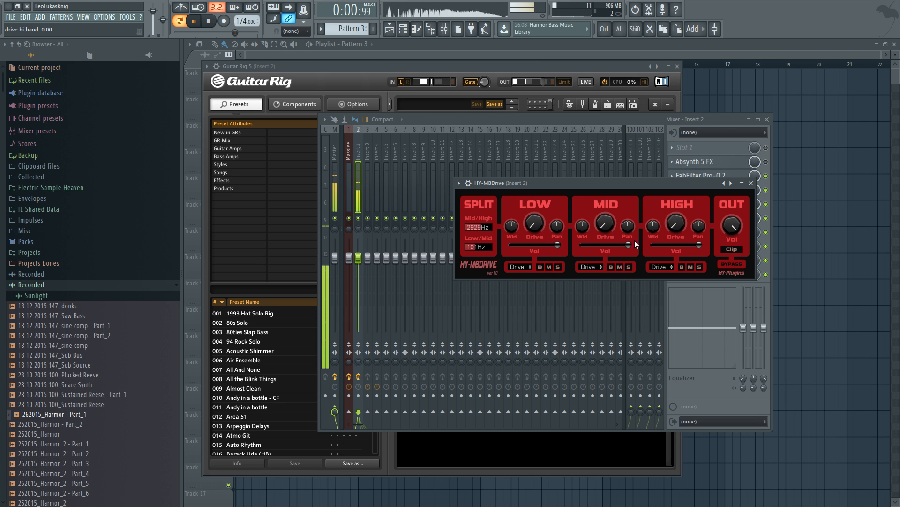
click(589, 266)
click(591, 282)
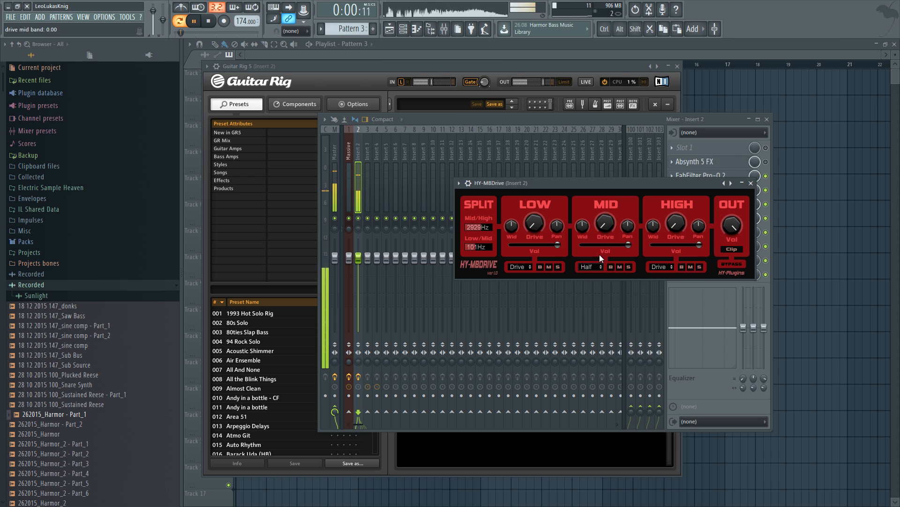
click(590, 267)
click(590, 276)
Try the Half type and a drive of 0.28 on the high band, restore its Drive type, and close HY-MBDrive.
click(661, 266)
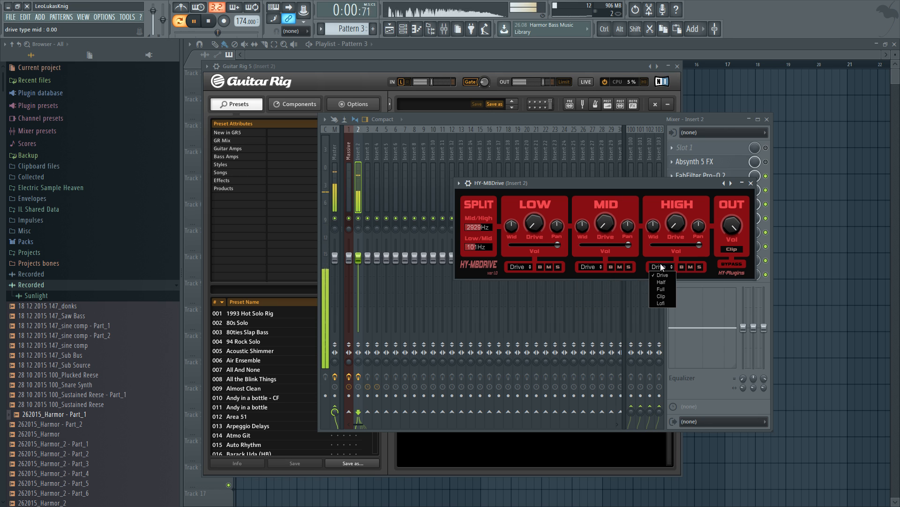
click(661, 282)
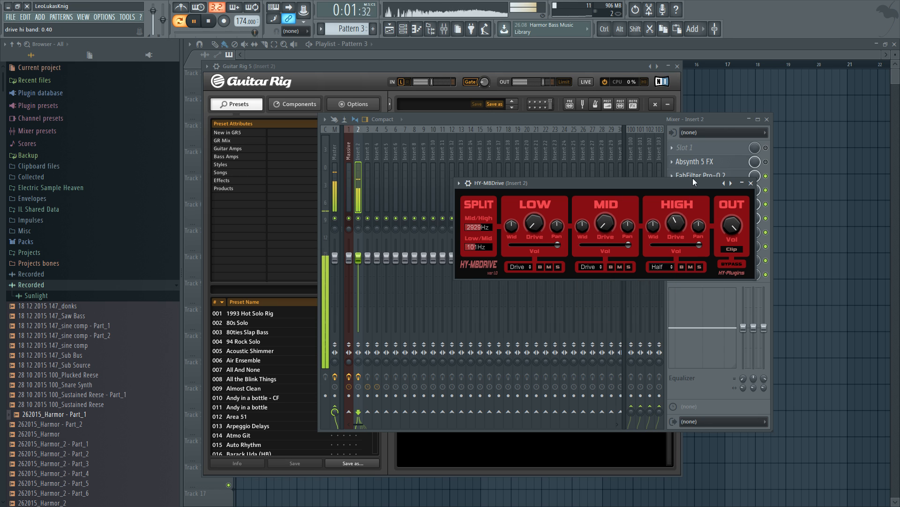
click(661, 266)
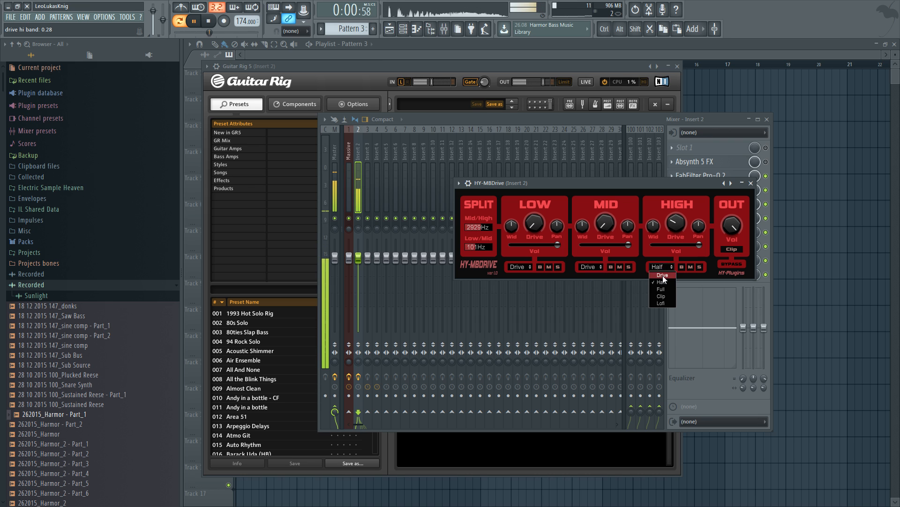
click(663, 275)
key(space)
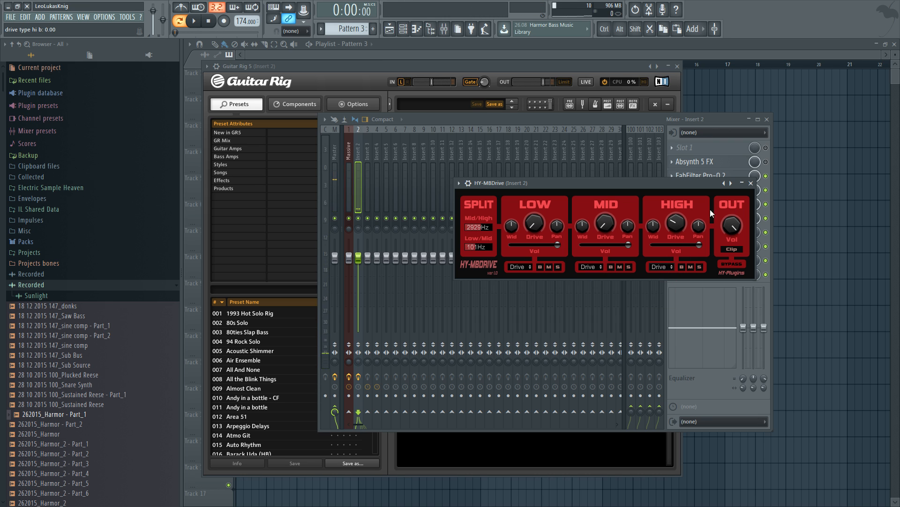
drag(479, 246, 489, 246)
click(752, 184)
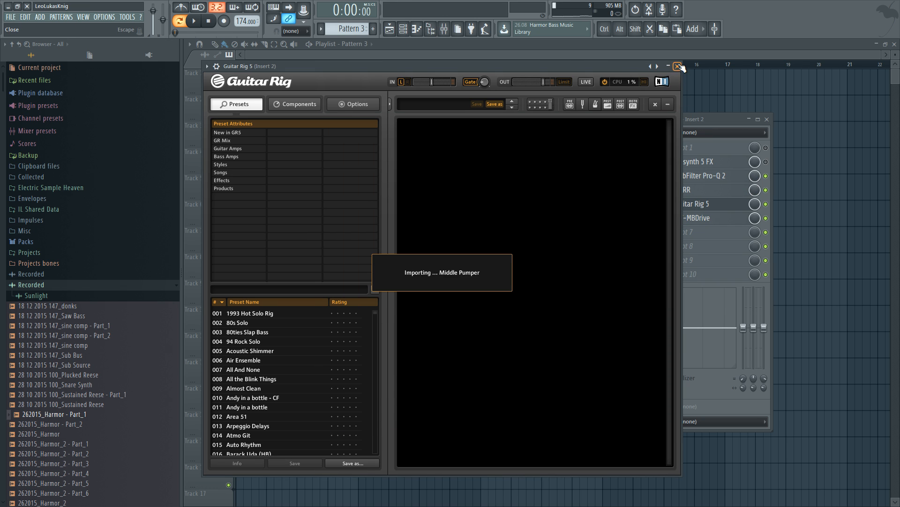
Close the Guitar Rig 5 editor and replace HY-MBDrive in slot 6 with Drive Knob.
click(678, 66)
click(676, 224)
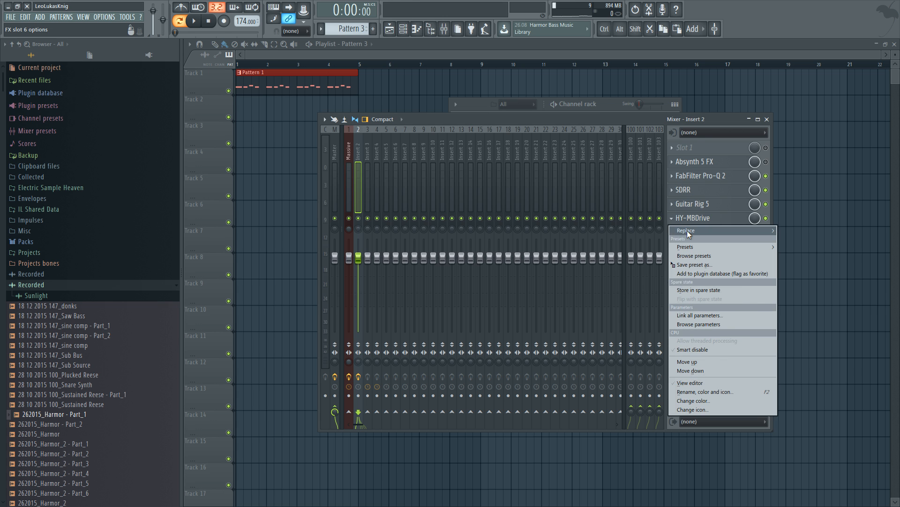
click(688, 230)
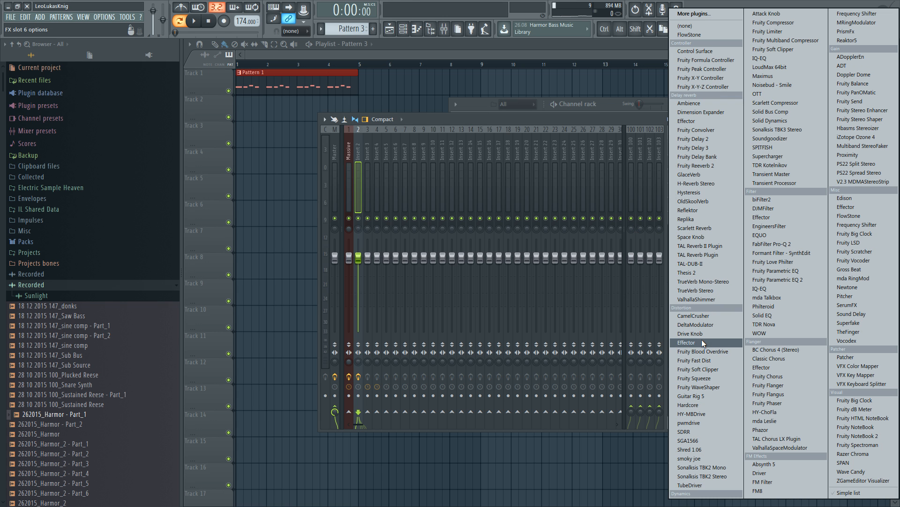
click(702, 333)
mouse_move(532, 186)
mouse_down()
mouse_move(560, 166)
mouse_move(474, 159)
mouse_move(527, 164)
mouse_move(516, 173)
mouse_move(542, 180)
mouse_up()
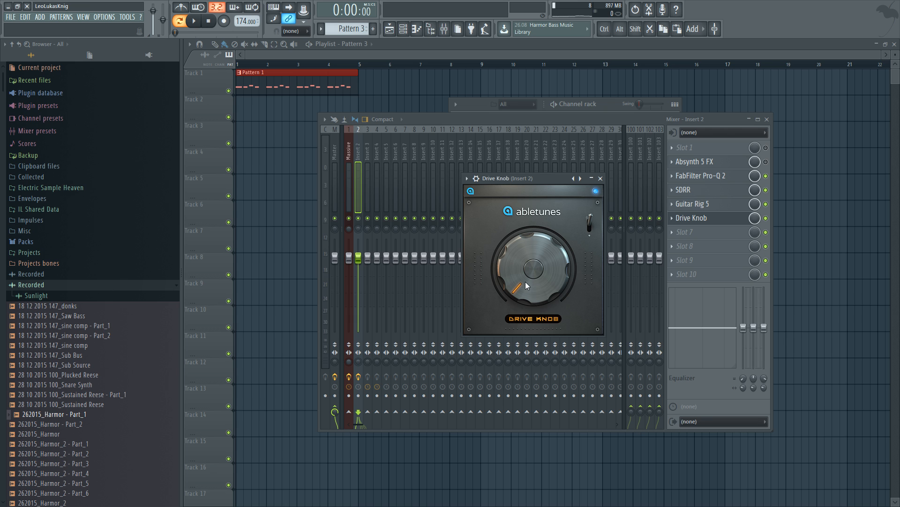
Try the Drive Knob's drive amount, audition the pattern briefly and close the plugin's editor.
drag(532, 280, 503, 376)
key(space)
key(space)
click(600, 178)
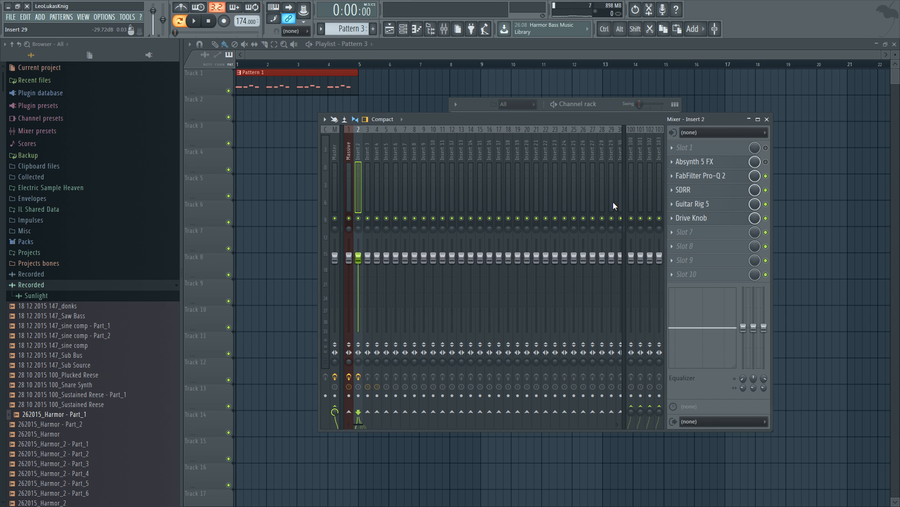
Dismiss the effect choices for slot 7 and reopen the Guitar Rig 5 editor from slot 5.
click(705, 233)
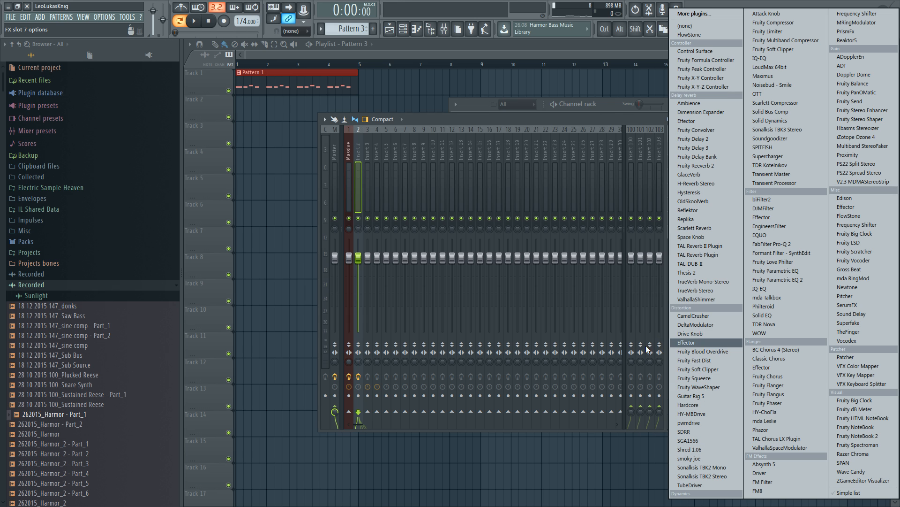
click(592, 126)
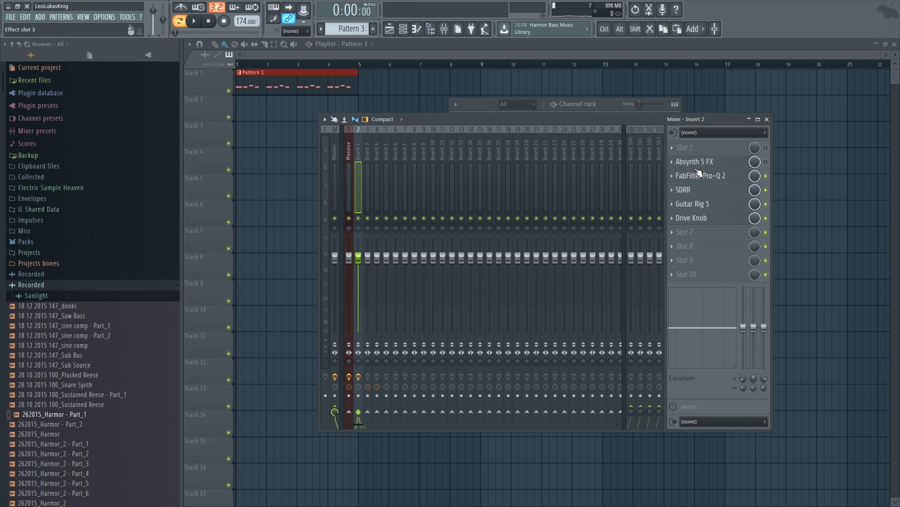
click(710, 206)
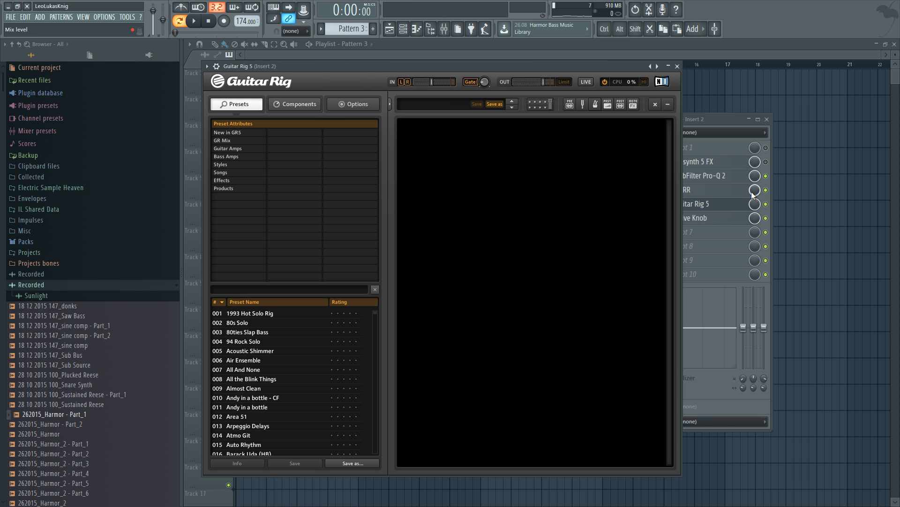
Remove Drive Knob from slot 6 of the Insert 2 effect chain.
click(691, 217)
click(674, 223)
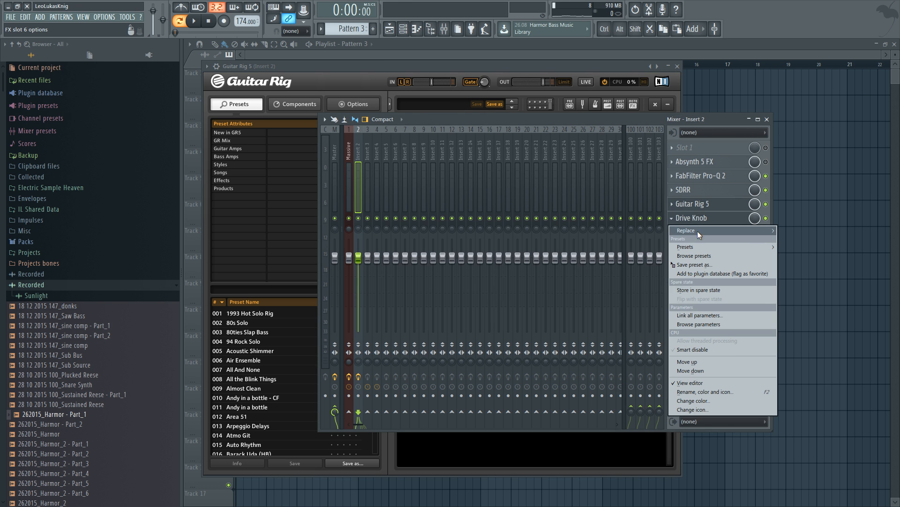
mouse_move(697, 231)
click(696, 21)
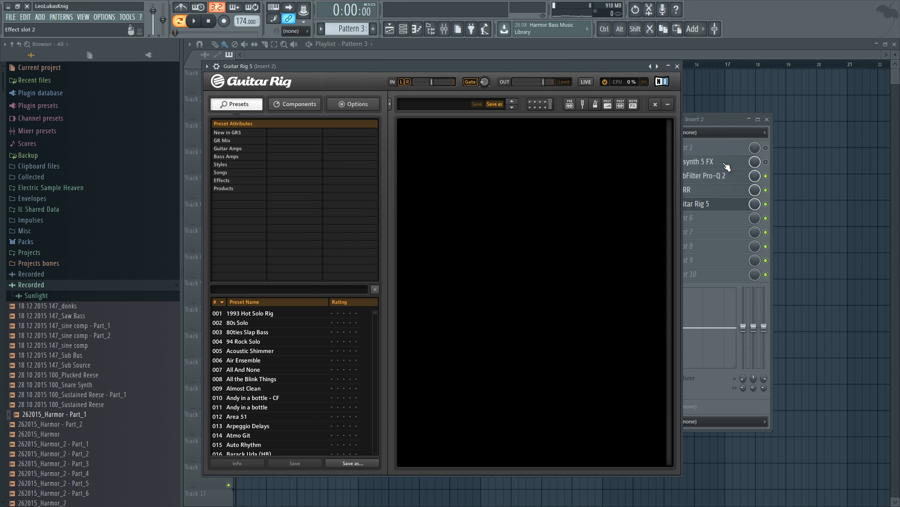
Open the SDRR editor and remove SDRR from slot 4 of Insert 2.
click(722, 189)
click(738, 195)
click(709, 202)
click(708, 190)
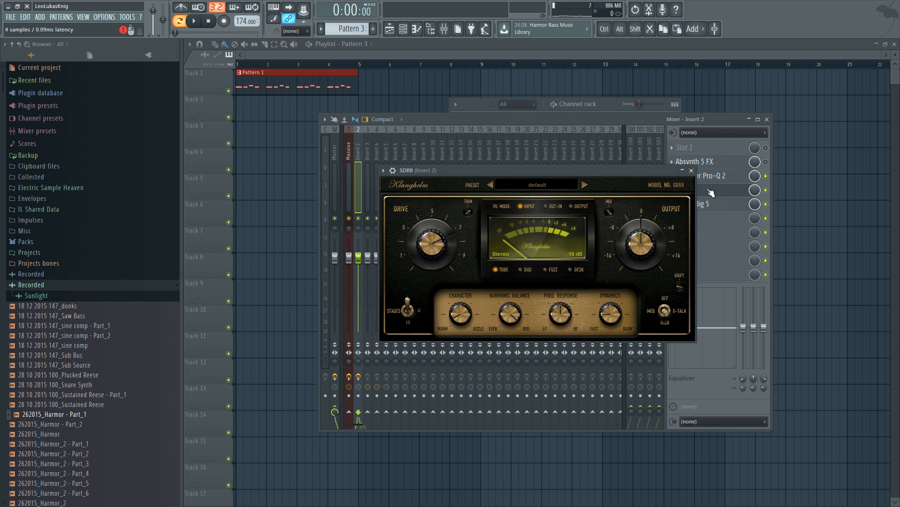
click(383, 171)
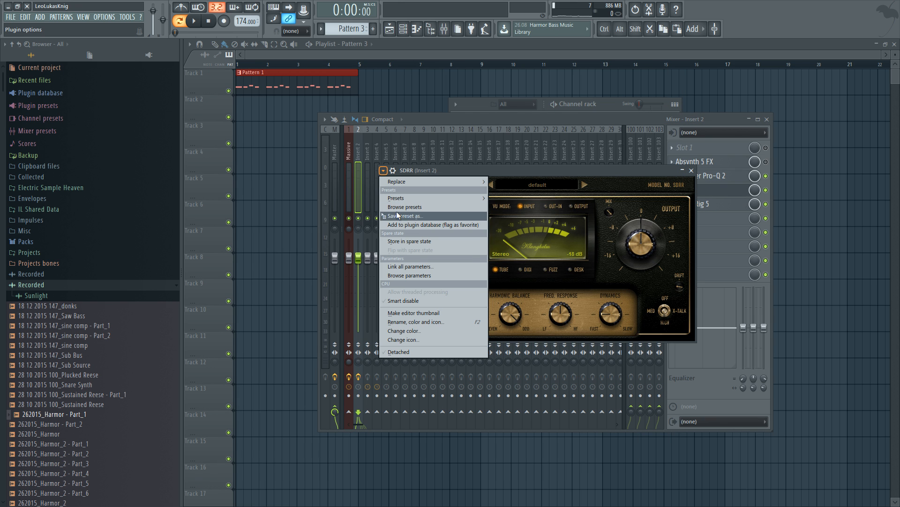
mouse_move(403, 185)
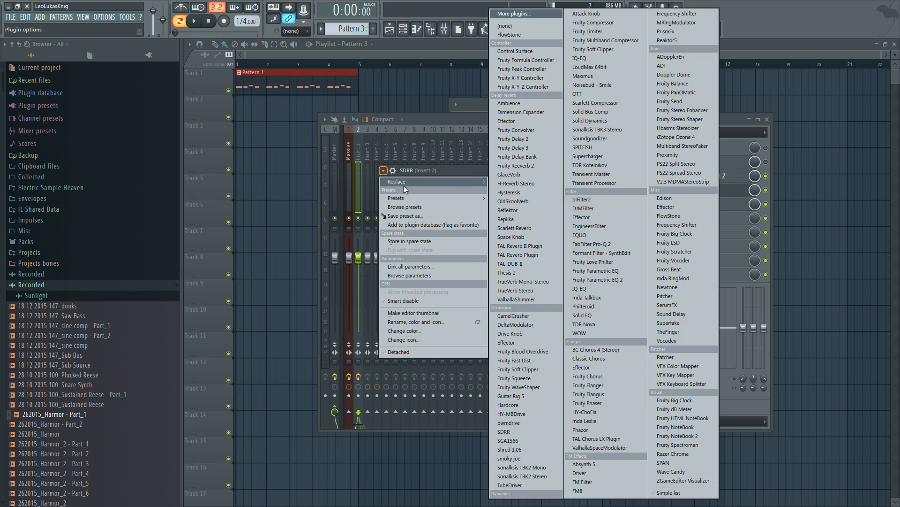
click(514, 27)
Close the FabFilter Pro-Q 2 editor, then reopen Guitar Rig 5 and reposition its window over the playlist.
click(699, 176)
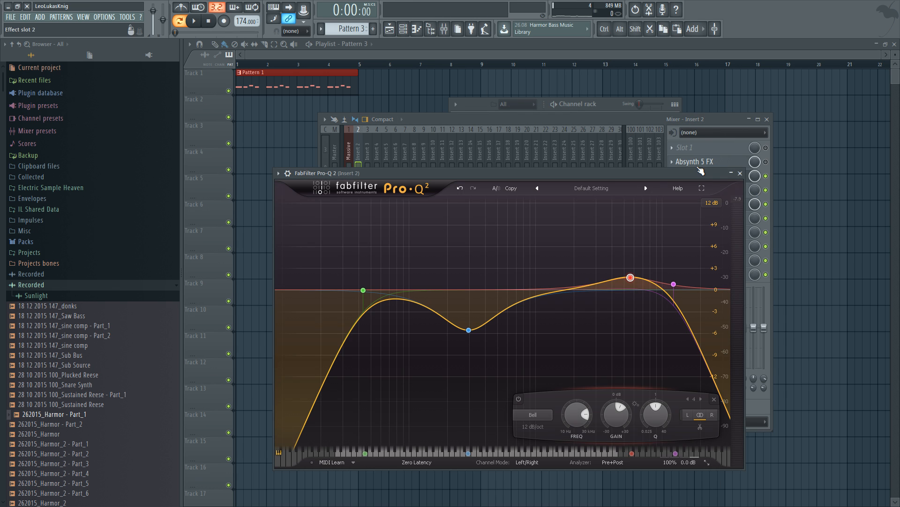
click(740, 173)
click(720, 206)
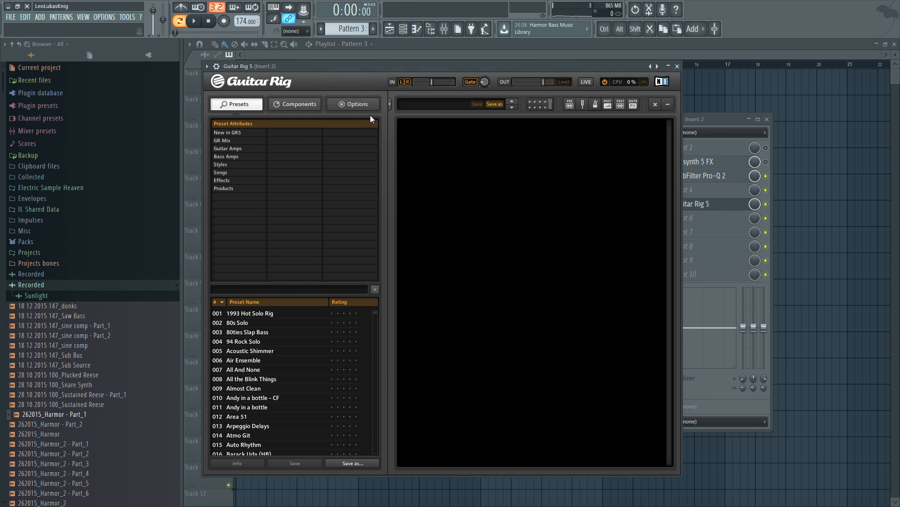
drag(370, 66, 493, 63)
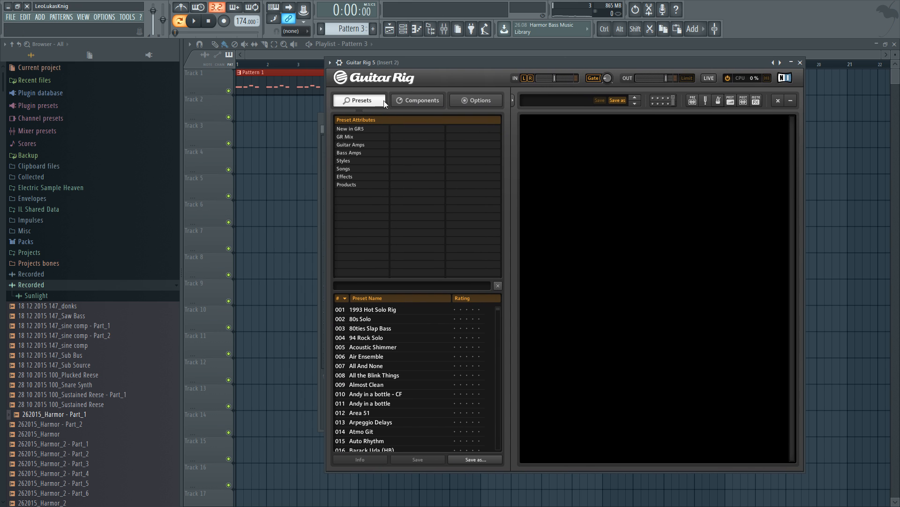
Browse the Guitar Rig component categories and add a CrossOver from Tools to the empty rack.
click(402, 102)
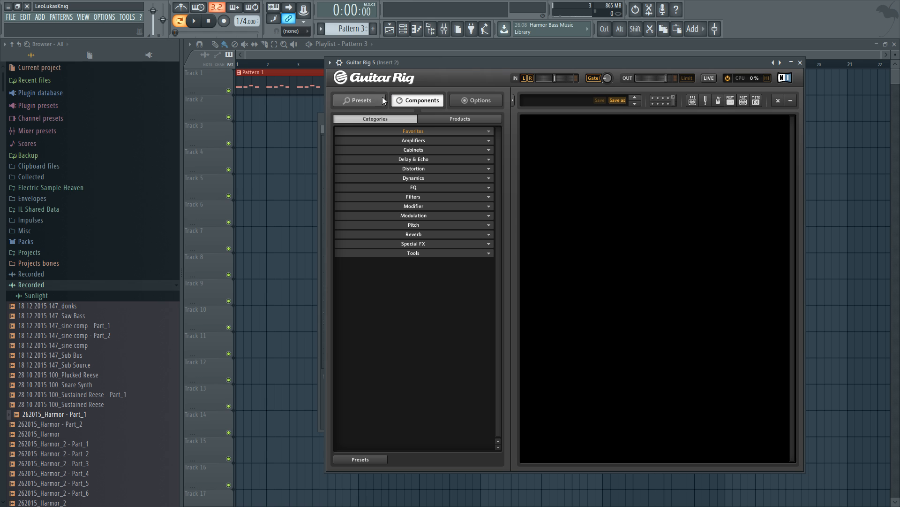
click(459, 119)
click(403, 118)
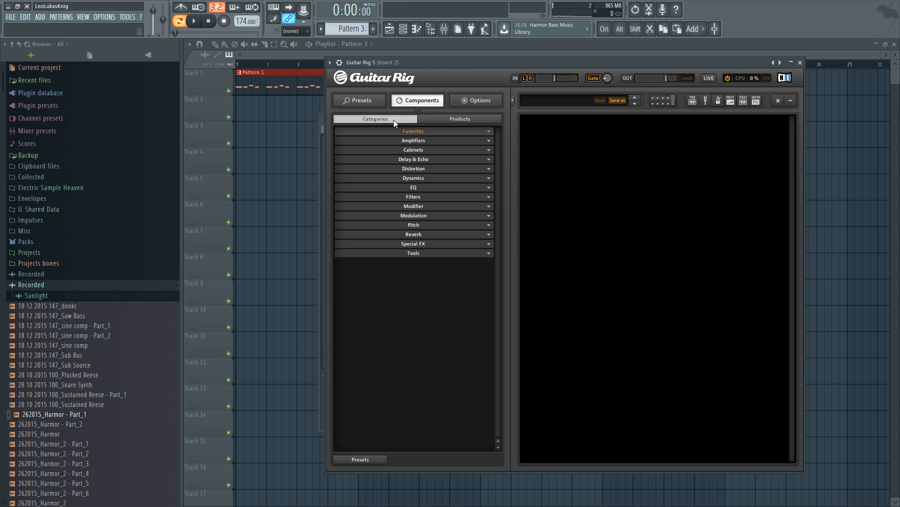
click(425, 187)
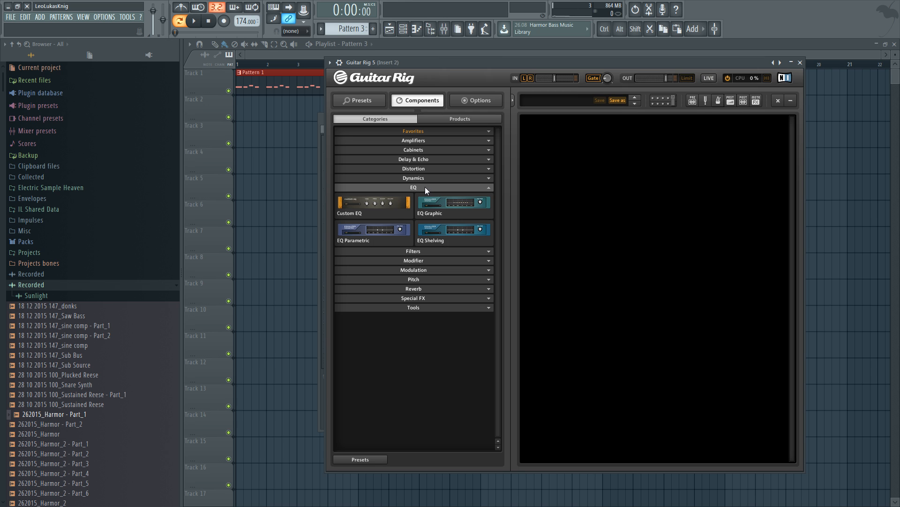
click(425, 186)
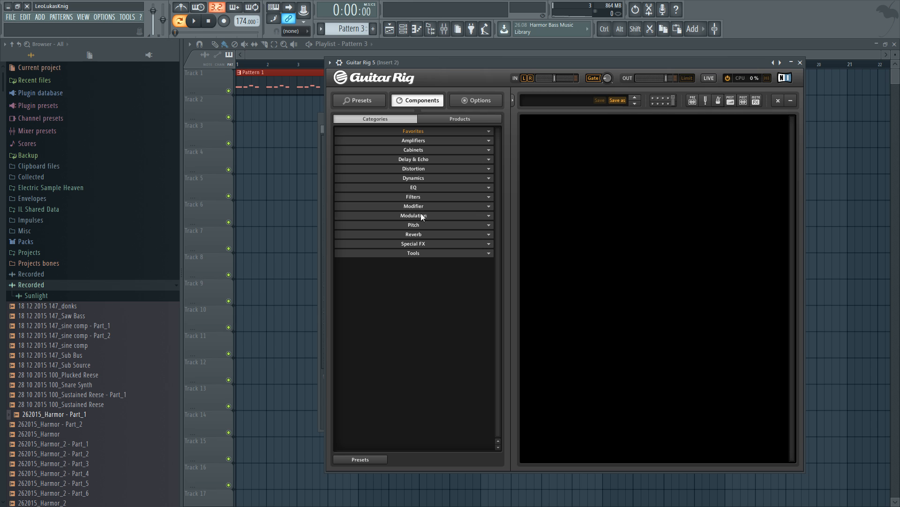
click(418, 254)
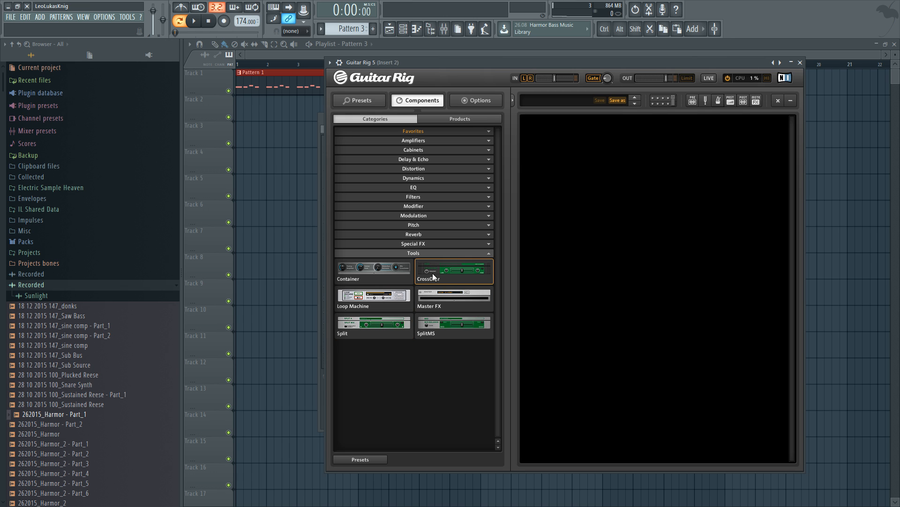
drag(433, 273, 652, 178)
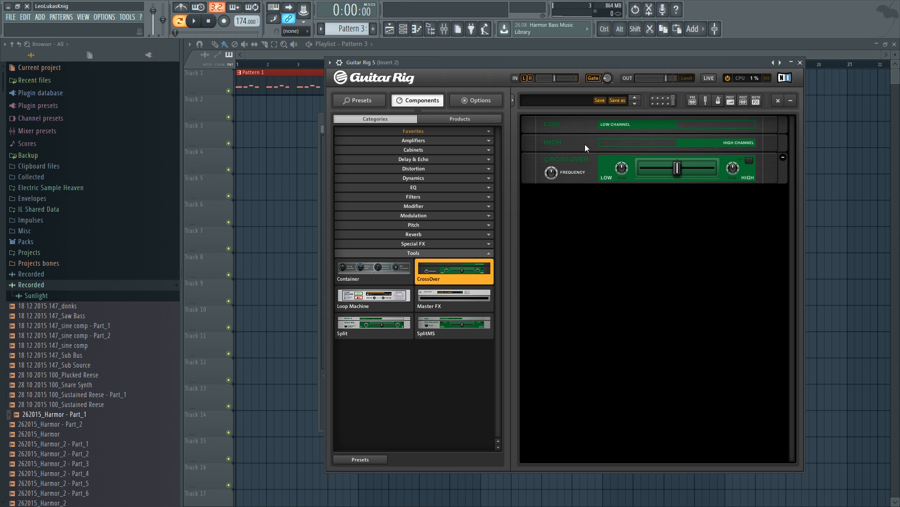
click(413, 252)
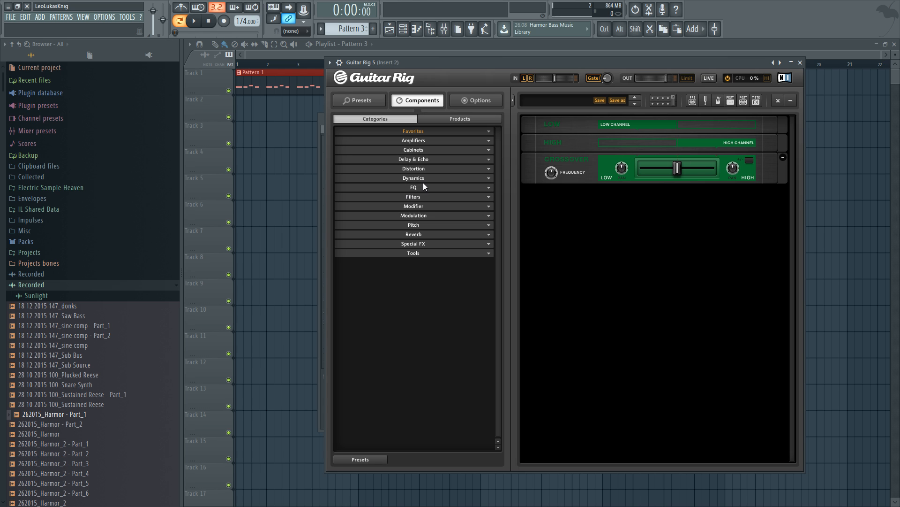
Add a Rotator from the Modulation components to the CrossOver's high channel and expand its advanced controls.
key(space)
key(space)
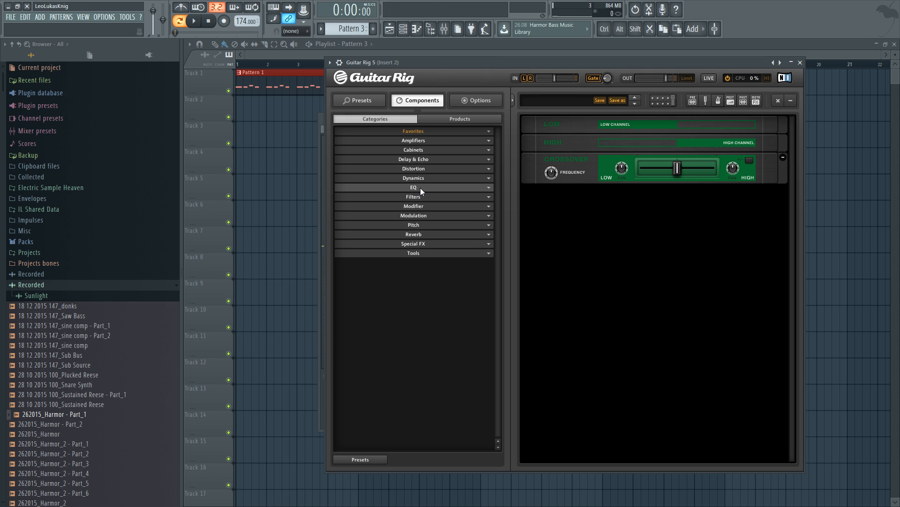
click(425, 205)
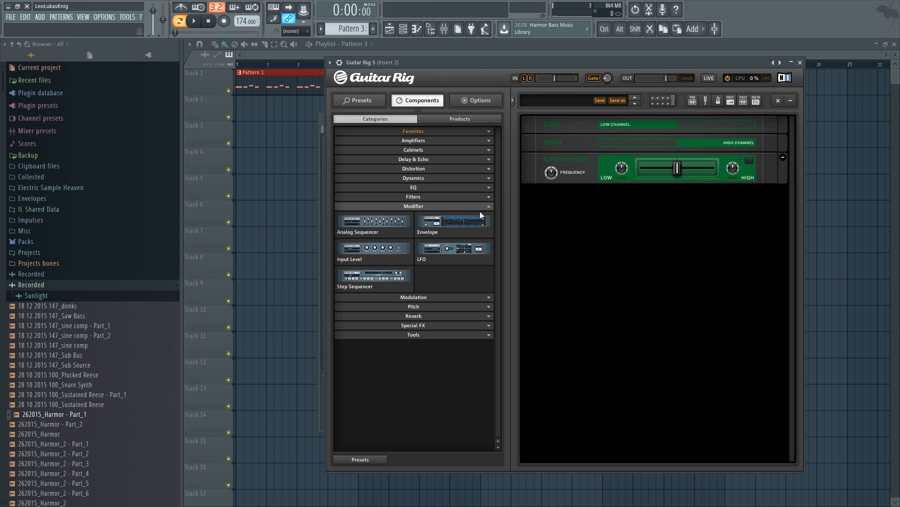
click(392, 297)
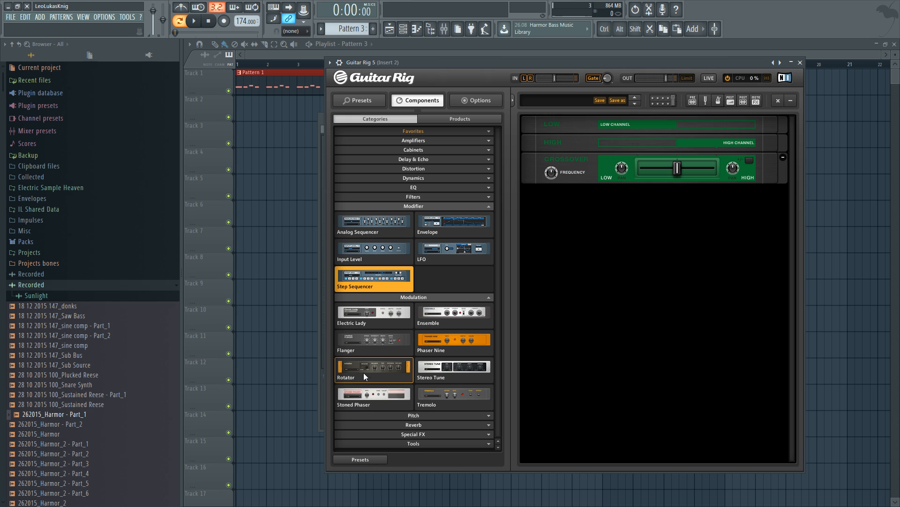
drag(364, 372, 628, 163)
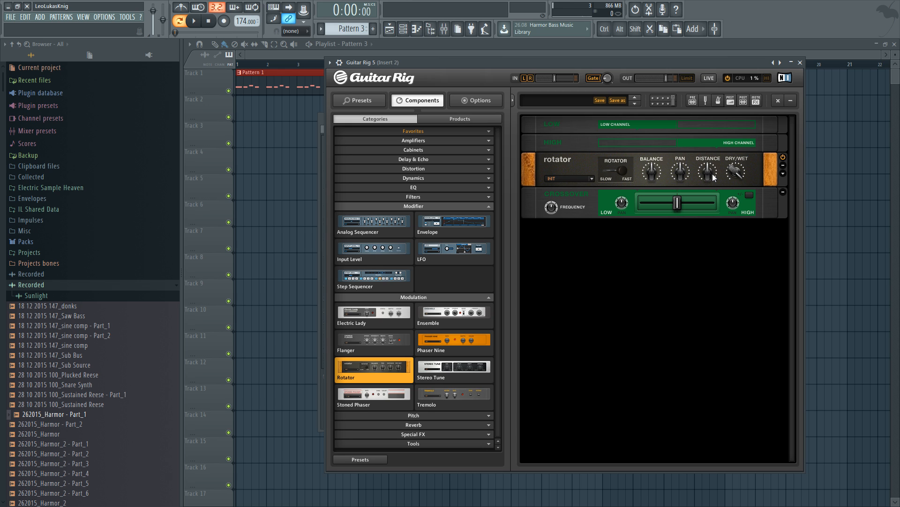
click(782, 173)
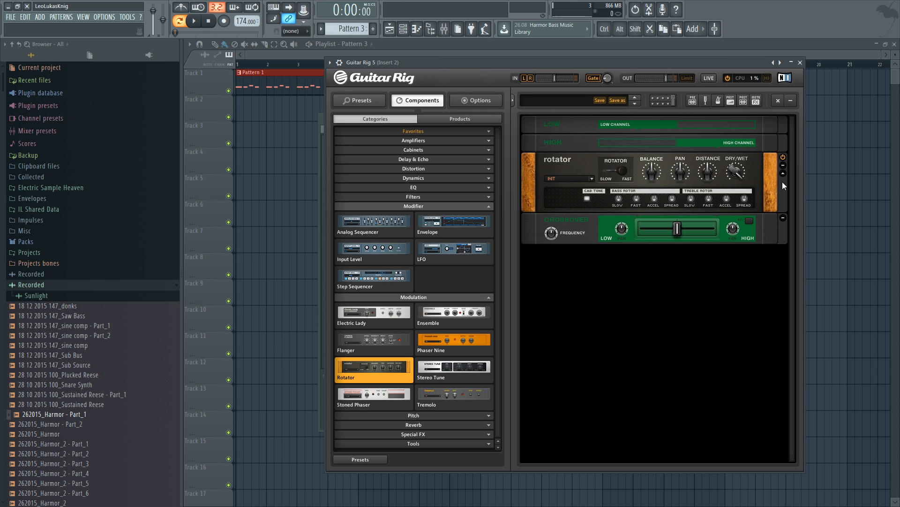
Audition the pattern briefly and turn off the Rotator's Cab Tone.
click(196, 22)
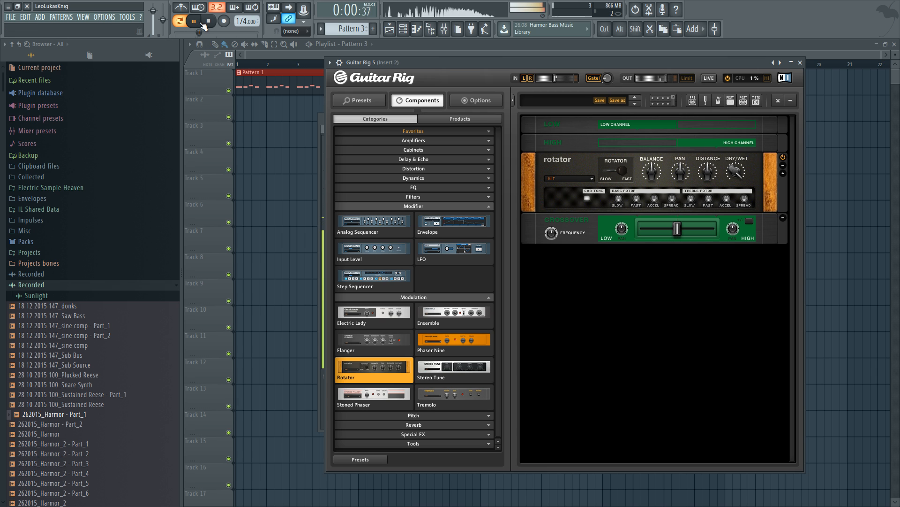
click(208, 21)
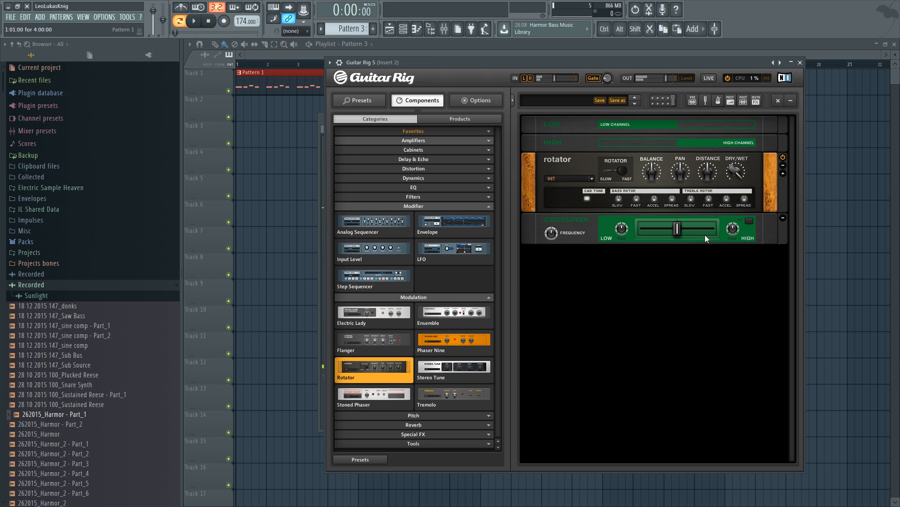
click(587, 199)
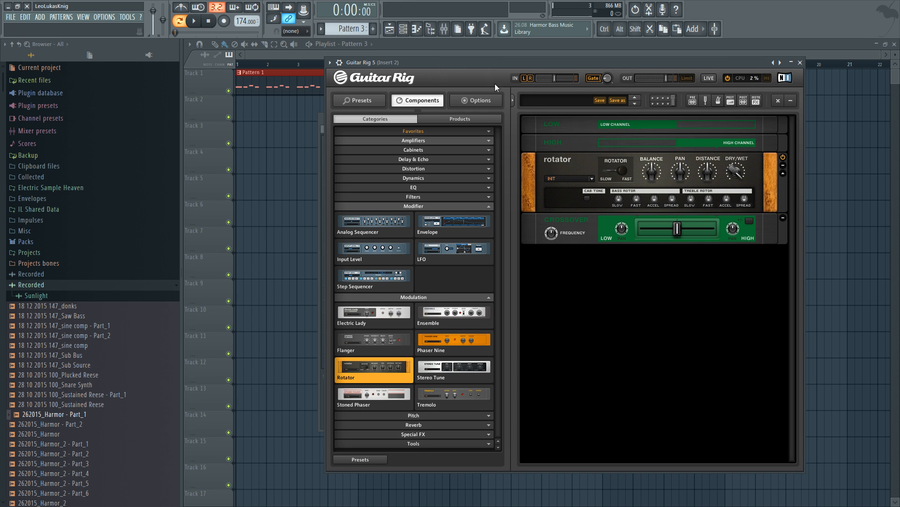
While auditioning the pattern, set the Rotator's wet mix to 74.5% and its speed to Slow.
key(space)
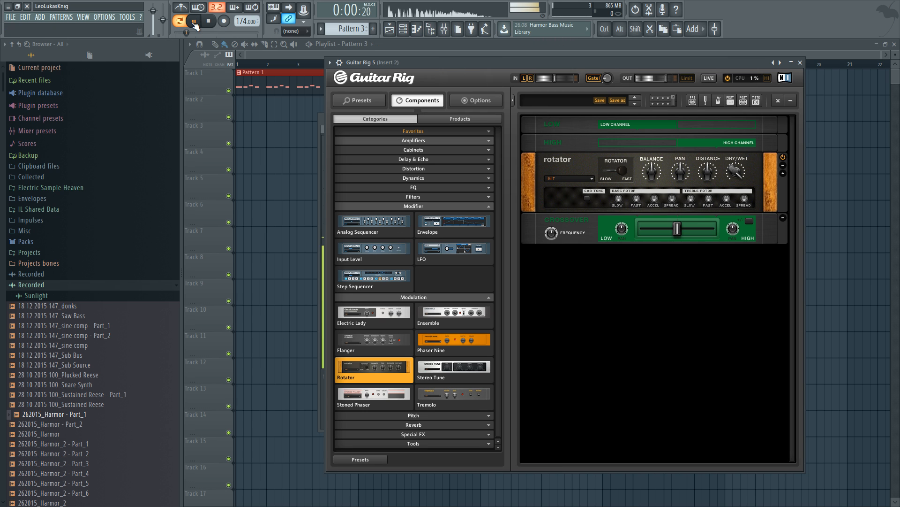
mouse_move(738, 172)
mouse_down()
mouse_move(735, 202)
mouse_move(736, 183)
mouse_up()
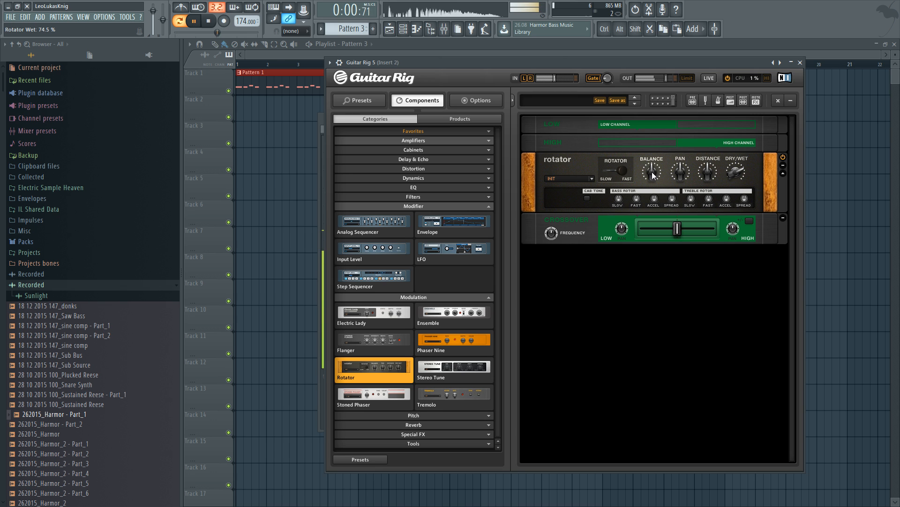
drag(621, 173, 605, 172)
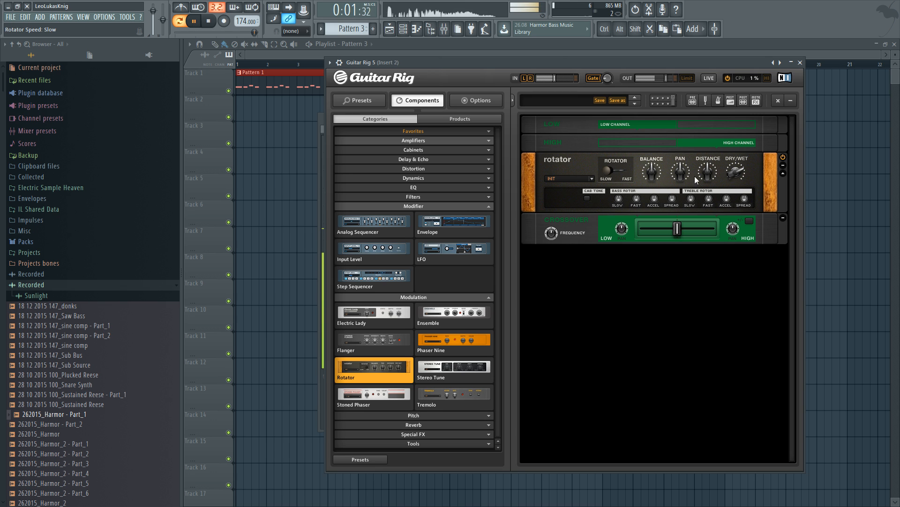
click(209, 26)
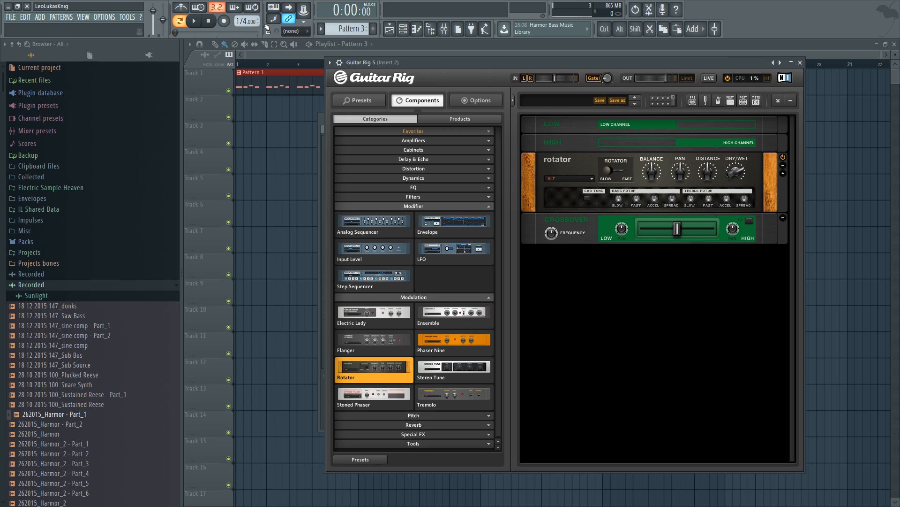
Add a second CrossOver inside the first one's high channel and move the Rotator into its low channel.
click(422, 444)
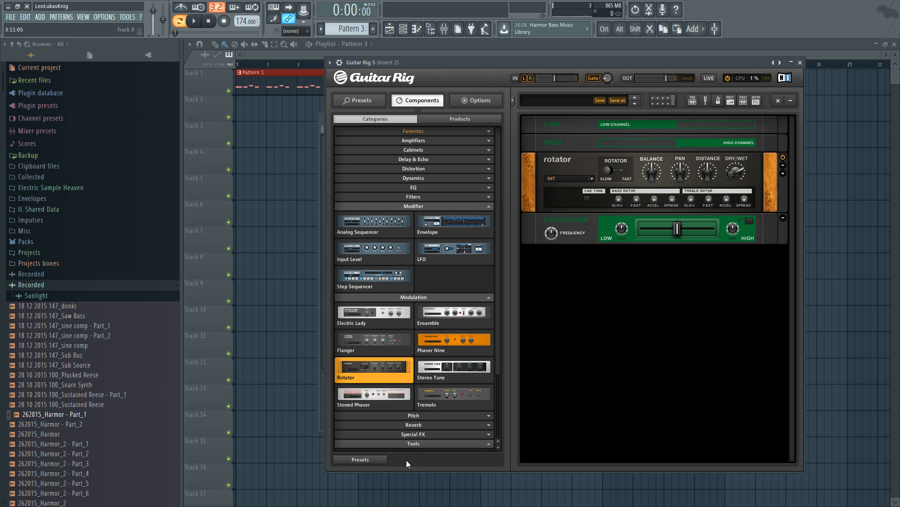
drag(452, 380, 620, 212)
drag(578, 266, 587, 178)
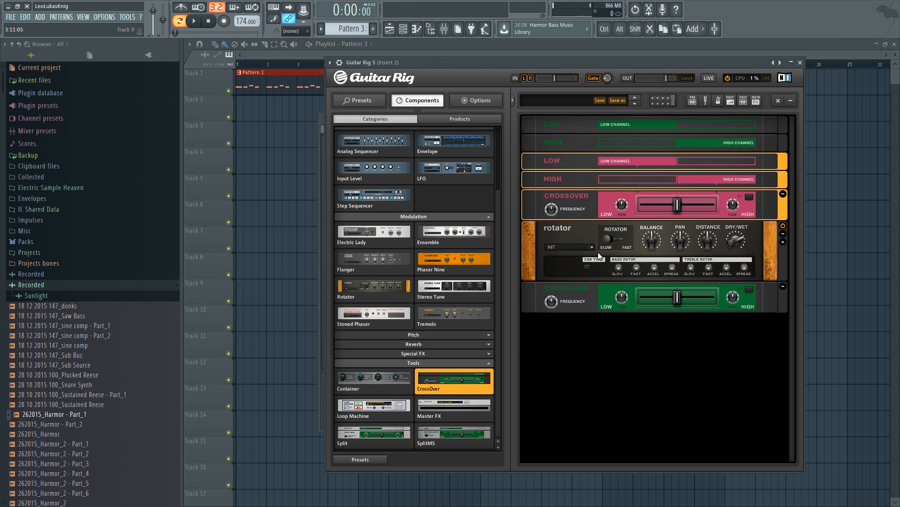
drag(587, 231, 593, 168)
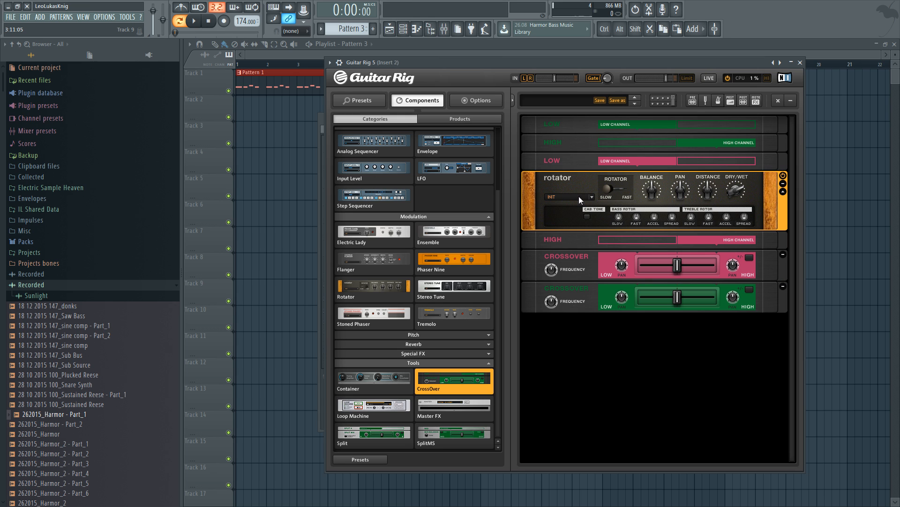
Adjust the crossover frequencies of both CrossOver modules and audition the pattern.
drag(552, 306, 560, 250)
drag(554, 303, 554, 304)
mouse_move(550, 271)
drag(550, 271, 550, 272)
click(195, 22)
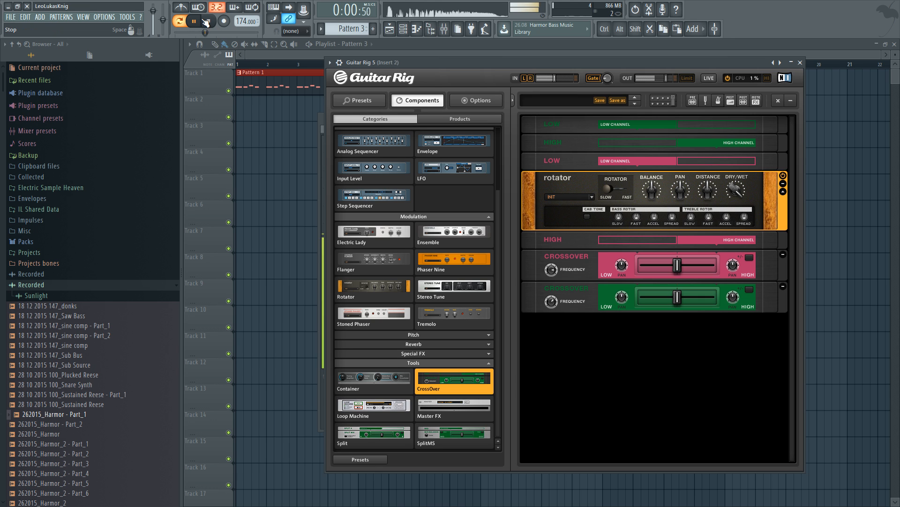
click(215, 22)
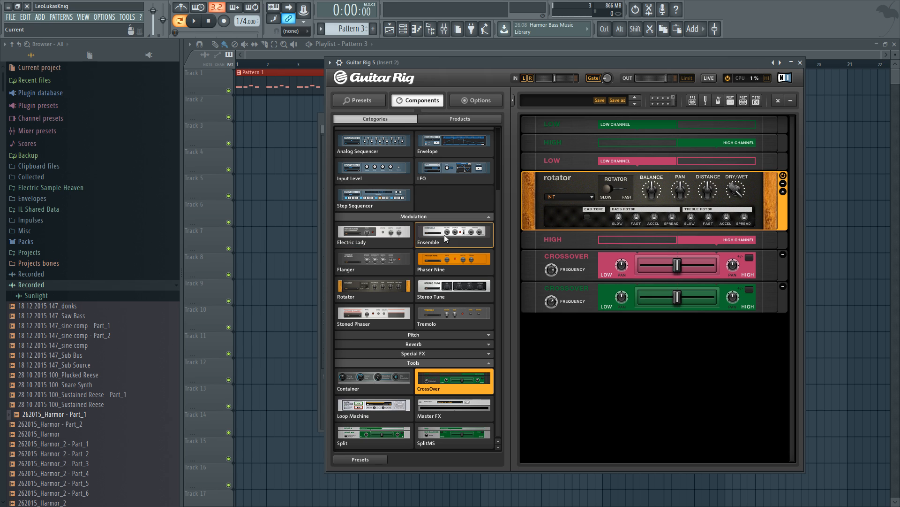
Add an Ensemble to the second CrossOver's high channel and audition the pattern.
drag(444, 234, 579, 246)
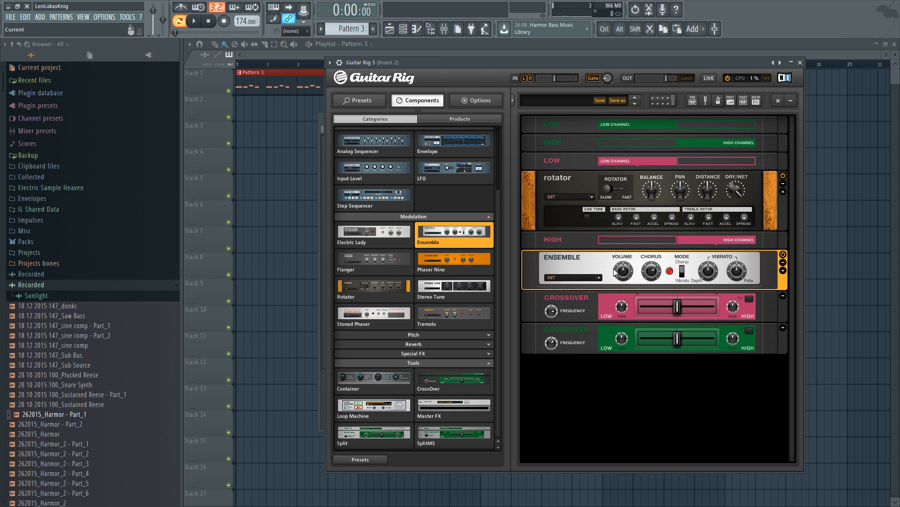
key(space)
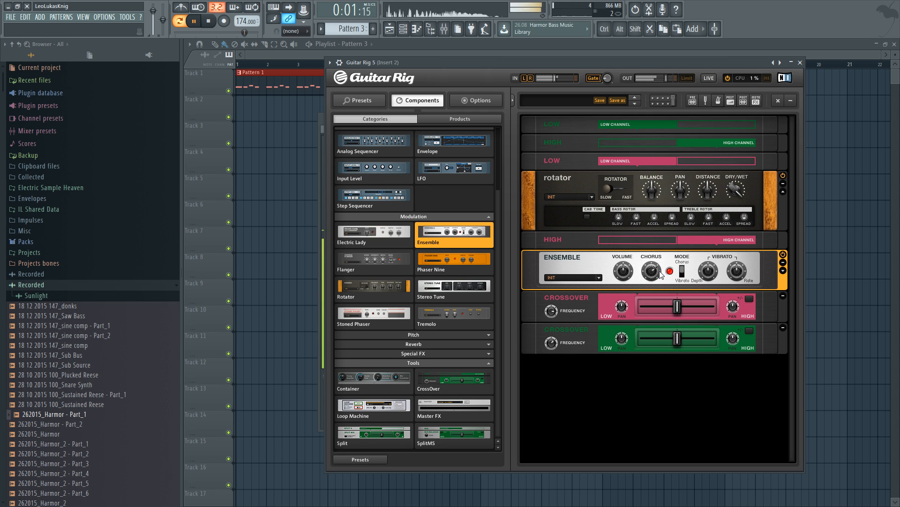
key(space)
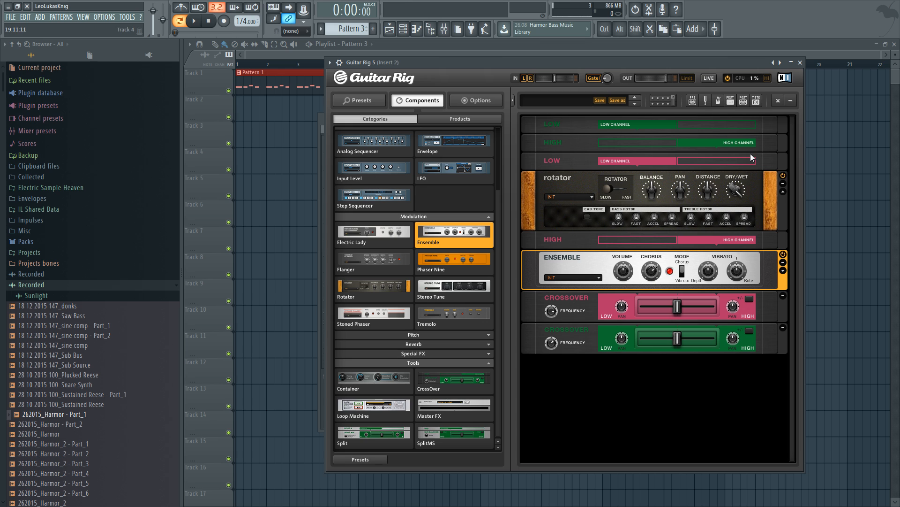
Replace Guitar Rig 5 on Insert 2 with Patcher and connect the From FL Studio audio output to To FL Studio.
click(800, 63)
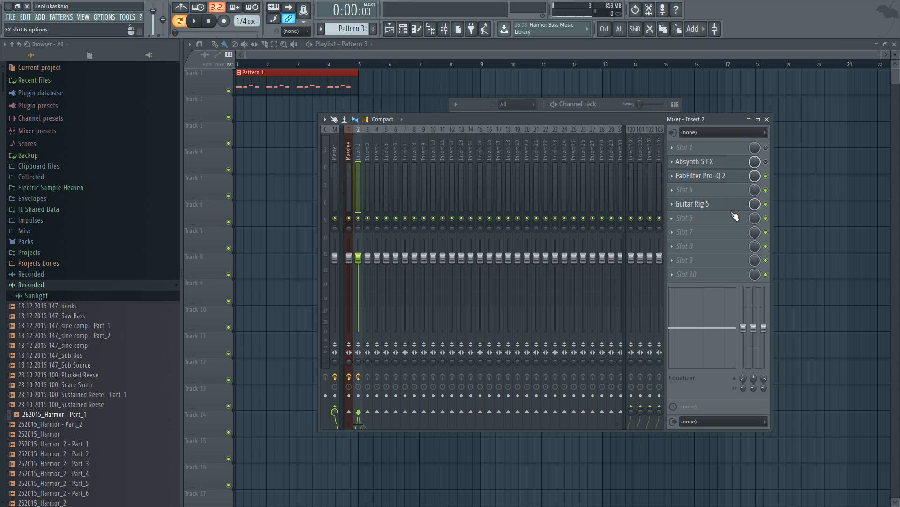
click(672, 205)
mouse_move(699, 217)
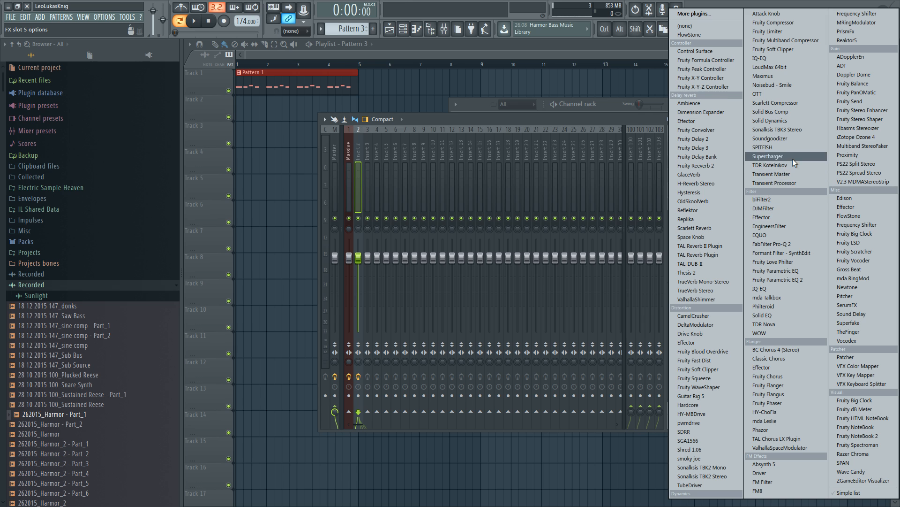
click(846, 357)
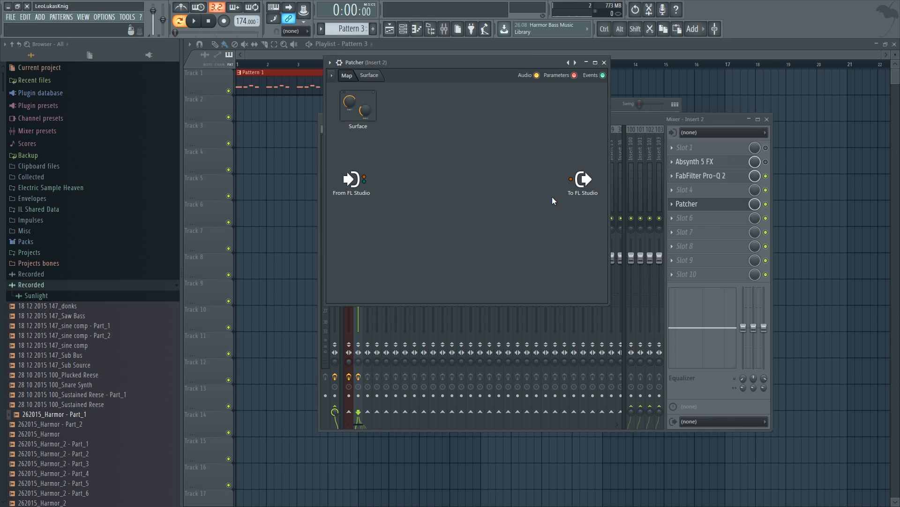
drag(365, 176, 571, 179)
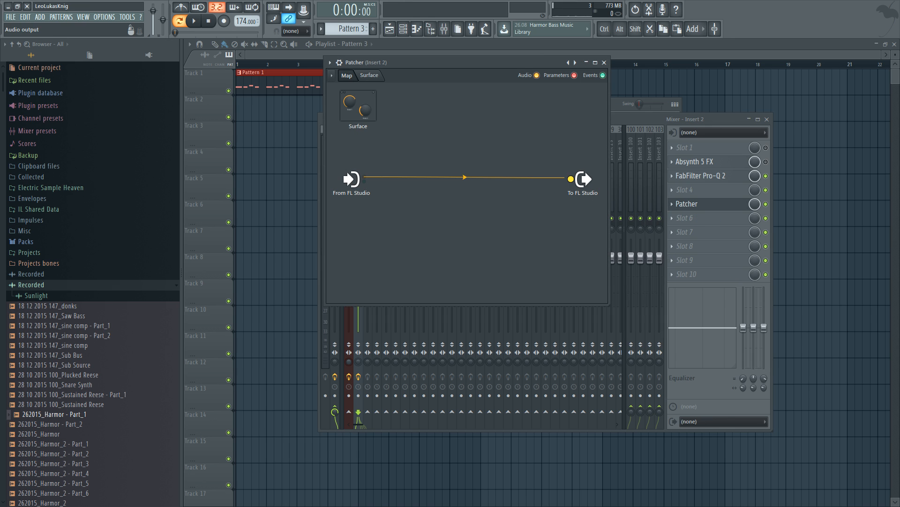
Insert Fruity Parametric EQ 2 from the plugin database's Filter effects into Patcher's audio connection.
click(149, 55)
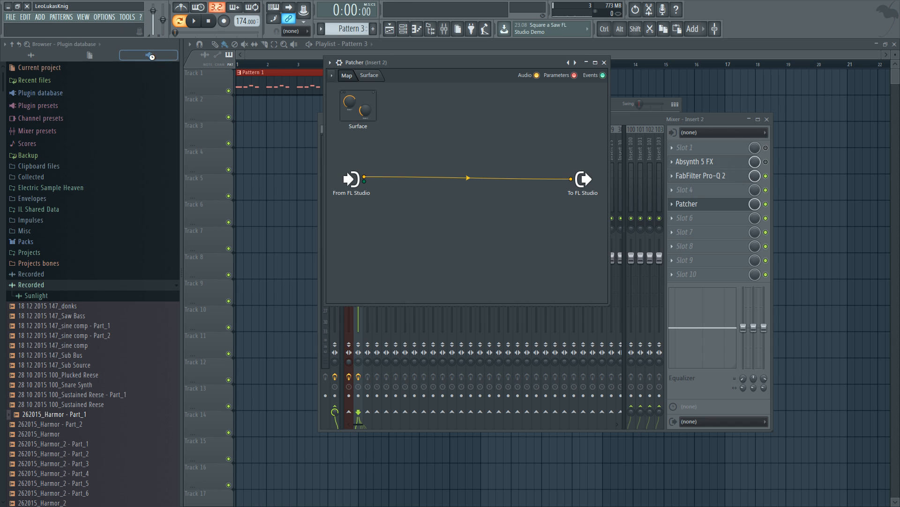
scroll(94, 267, up, 8)
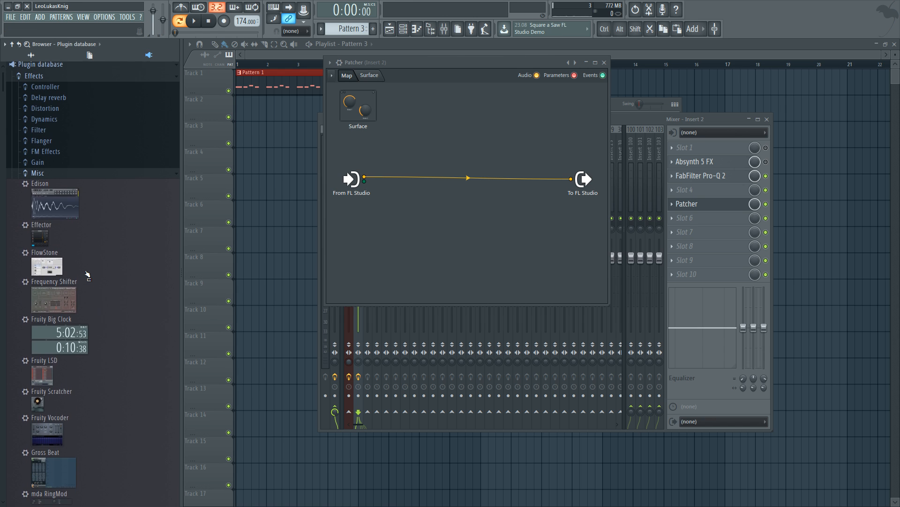
click(67, 123)
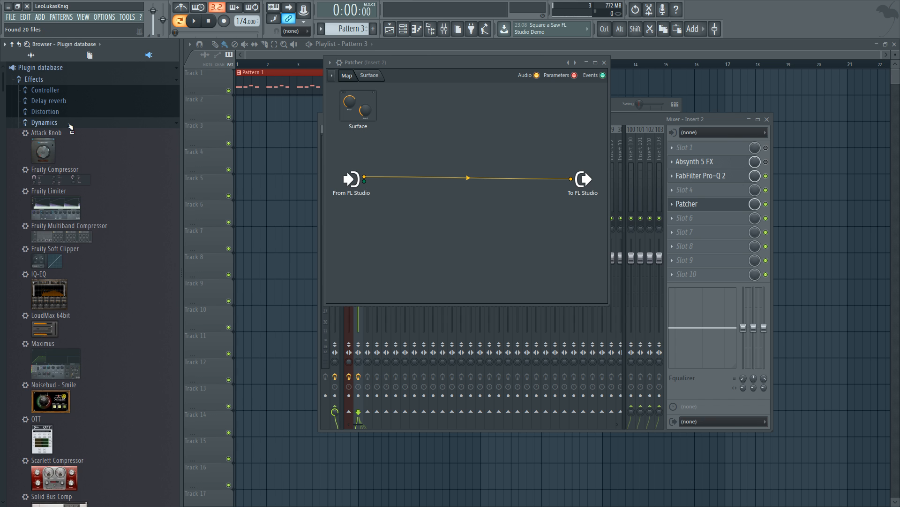
click(67, 124)
click(64, 134)
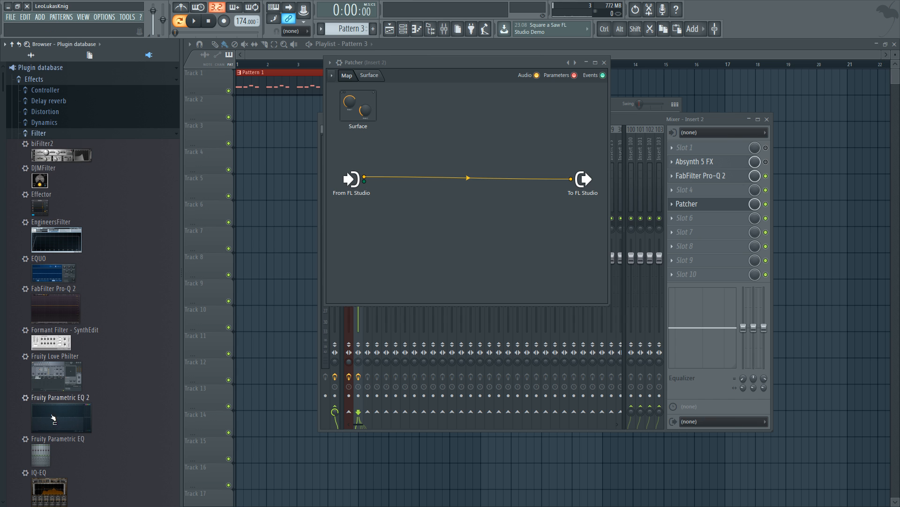
drag(64, 429, 469, 180)
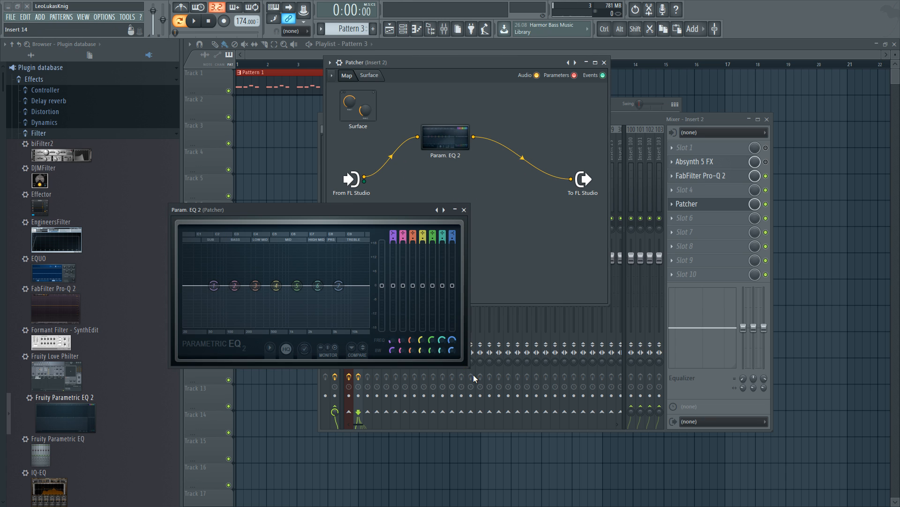
Enlarge the EQ window, make band 1 a steep high pass, and raise its cutoff into the high mids.
drag(471, 367, 864, 504)
drag(429, 218, 436, 81)
scroll(798, 97, down, 2)
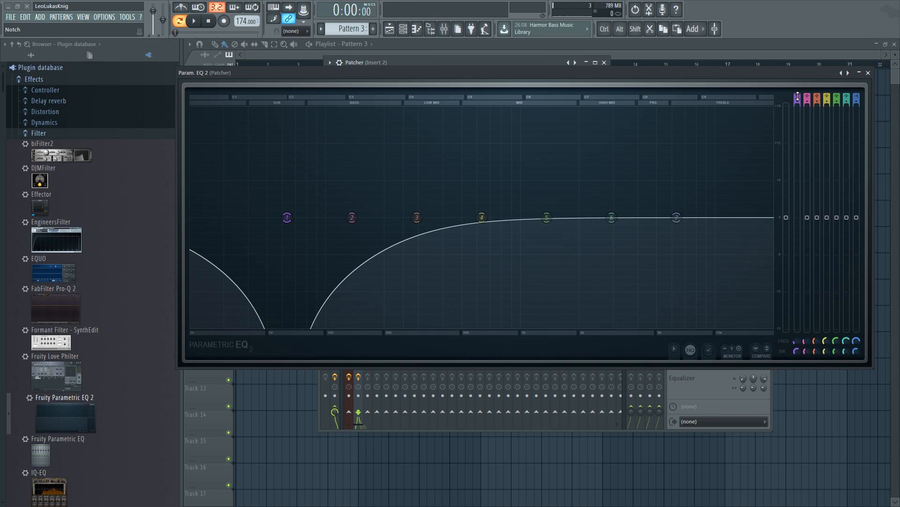
scroll(797, 101, down, 1)
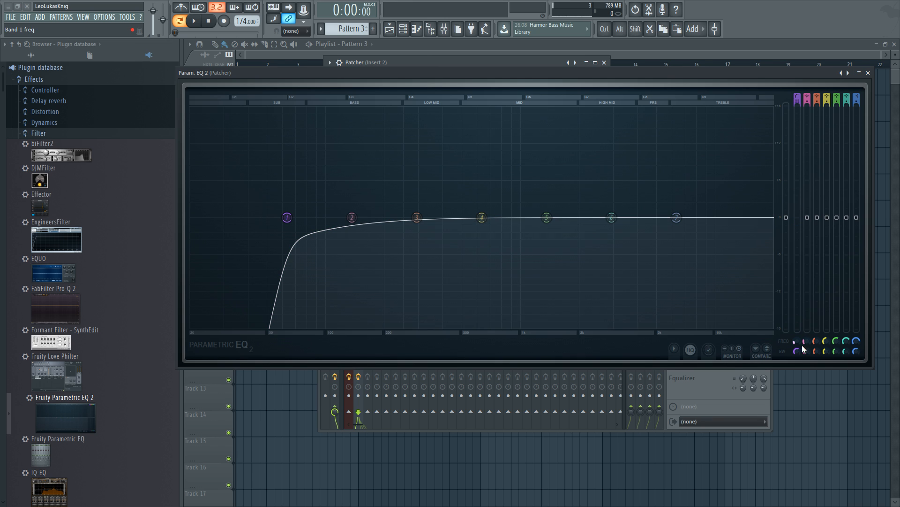
scroll(795, 350, up, 5)
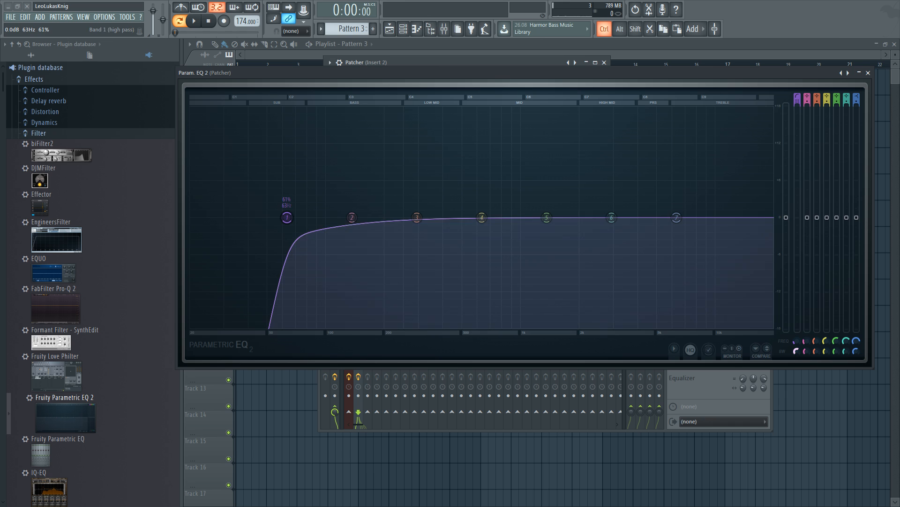
drag(797, 341, 797, 289)
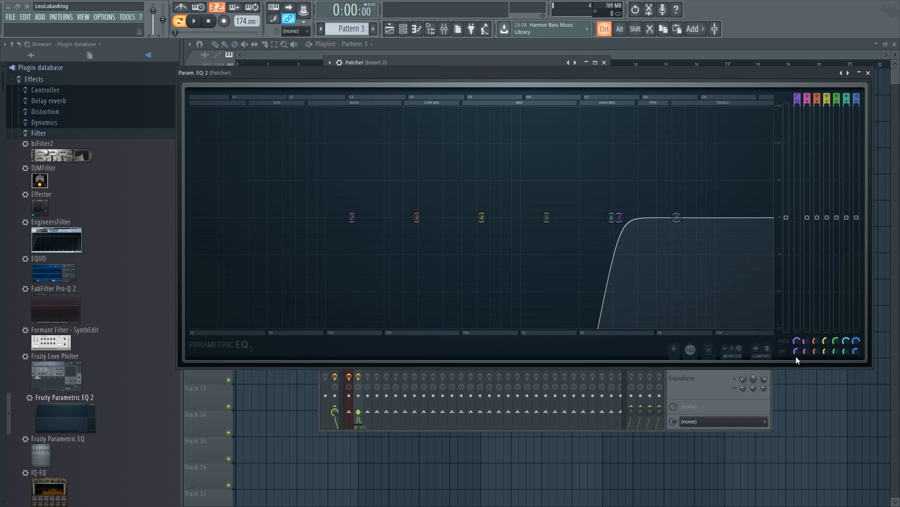
drag(797, 354, 796, 345)
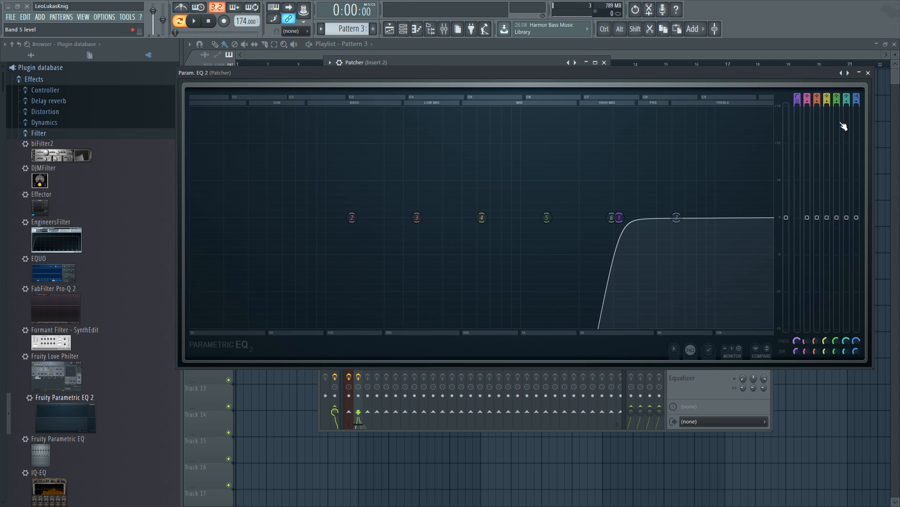
click(869, 73)
Clone the Param. EQ 2 and wire the copy in parallel between From FL Studio and To FL Studio.
right_click(437, 140)
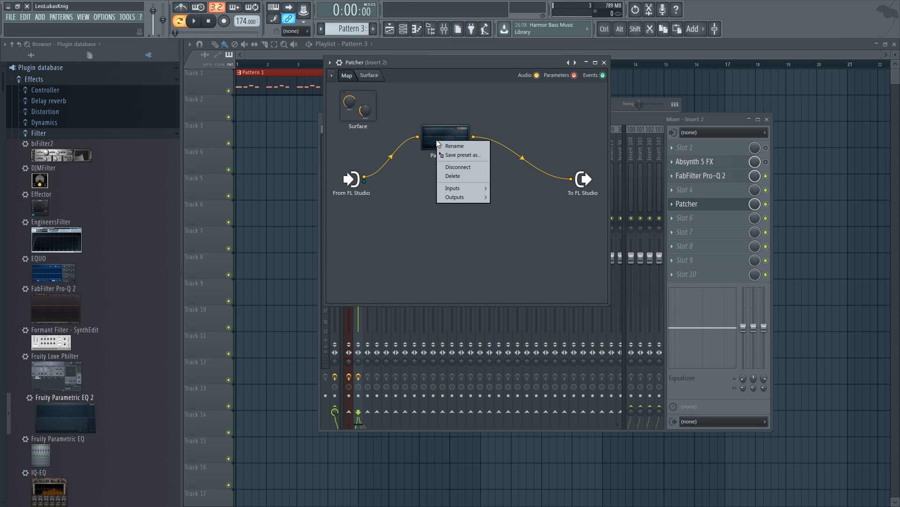
drag(474, 157, 430, 189)
drag(364, 176, 402, 189)
drag(457, 189, 570, 179)
drag(430, 190, 452, 181)
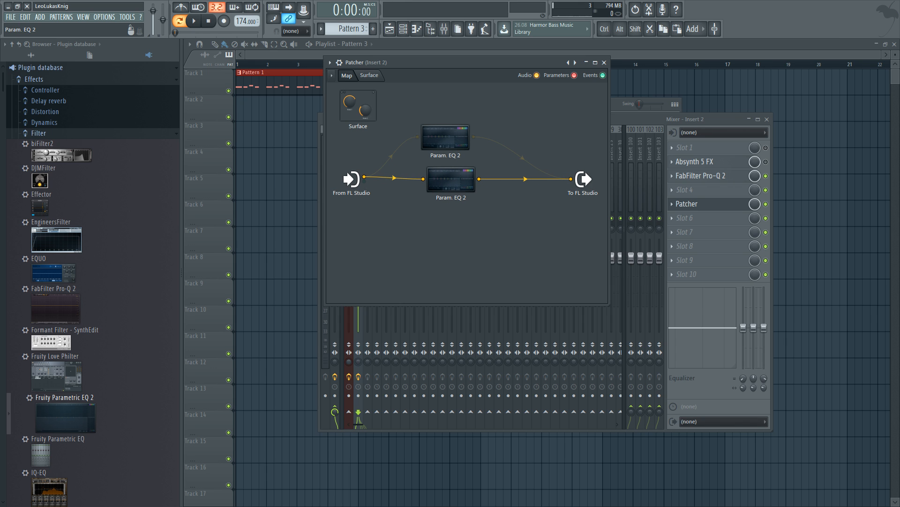
Set band 1 of the second Param. EQ 2 to a steep low pass at the first EQ's high-pass cutoff.
click(451, 181)
scroll(393, 233, up, 2)
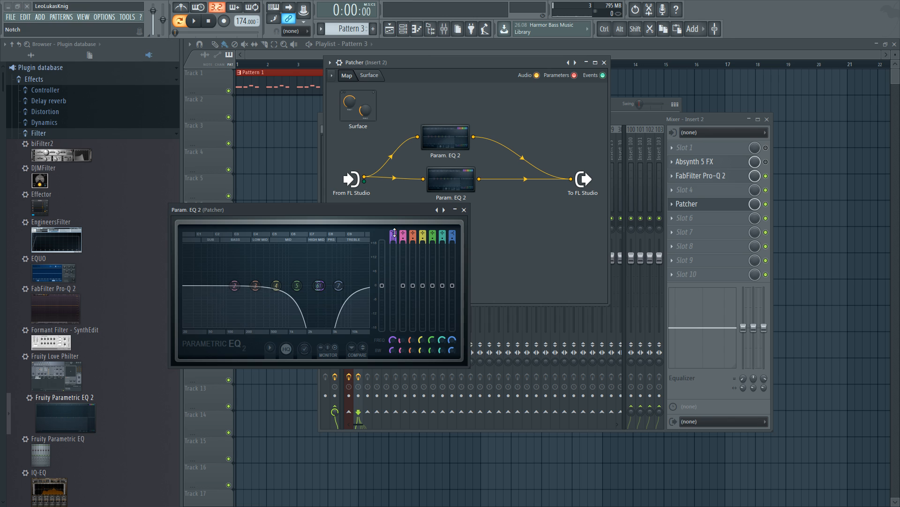
scroll(393, 233, down, 2)
scroll(393, 233, down, 2)
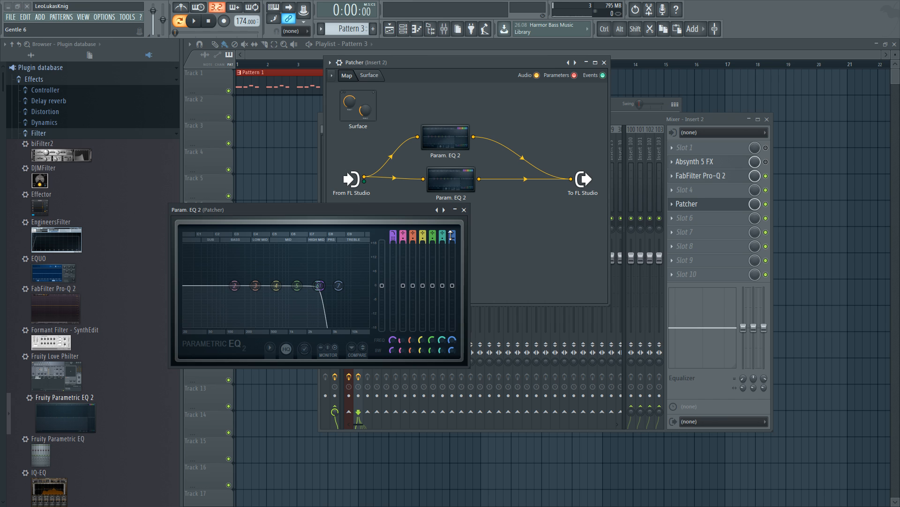
Make band 7 of the second Param. EQ 2 a steep high pass and lower its cutoff to band 4's frequency.
scroll(455, 233, down, 3)
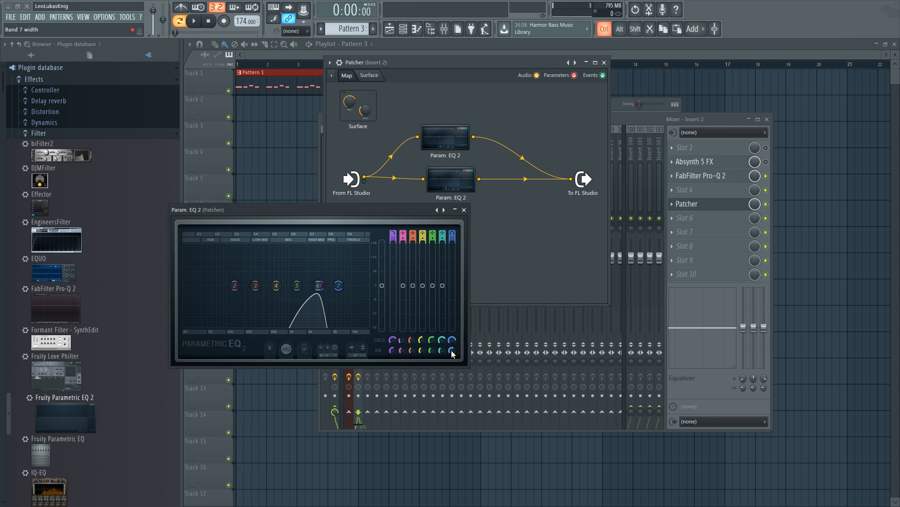
drag(451, 351, 451, 358)
scroll(452, 232, down, 1)
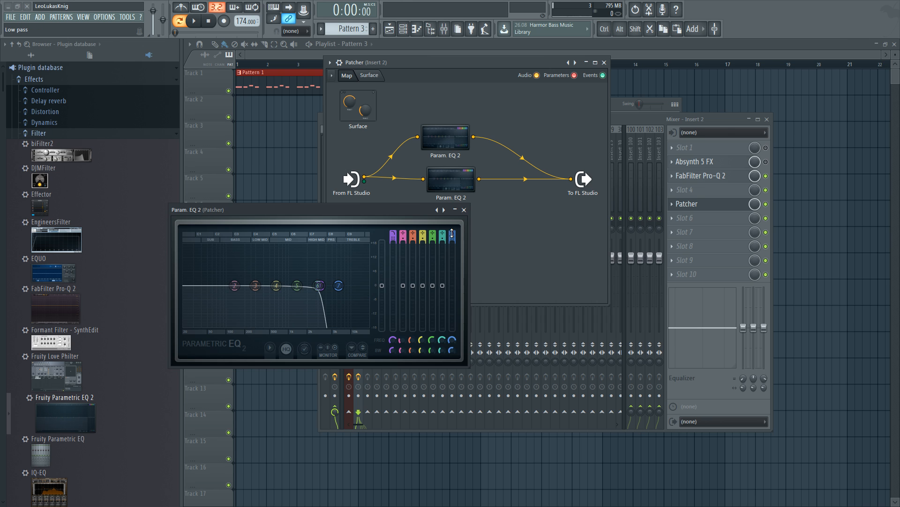
scroll(452, 233, down, 1)
scroll(452, 233, up, 3)
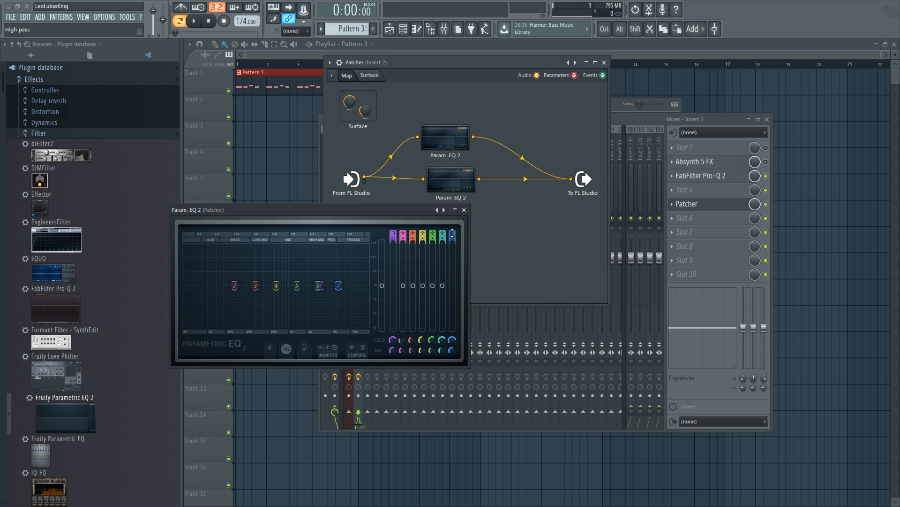
mouse_move(449, 341)
mouse_down()
mouse_move(452, 374)
mouse_move(452, 349)
mouse_up()
click(464, 210)
Clone the second Param. EQ 2 below it and feed the copy from From FL Studio's audio output.
right_click(446, 172)
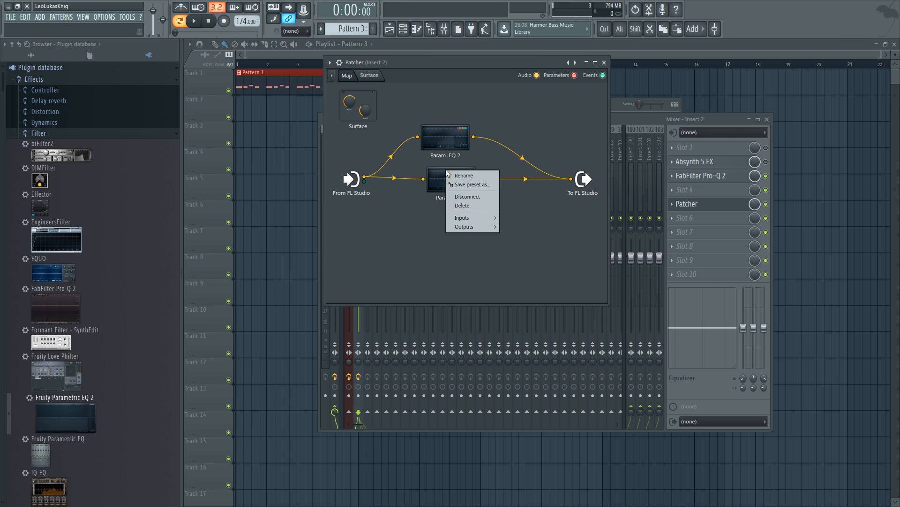
drag(491, 183, 442, 243)
drag(364, 177, 414, 243)
Try lower high-pass frequencies for band 7 in the third Param. EQ 2.
double_click(442, 243)
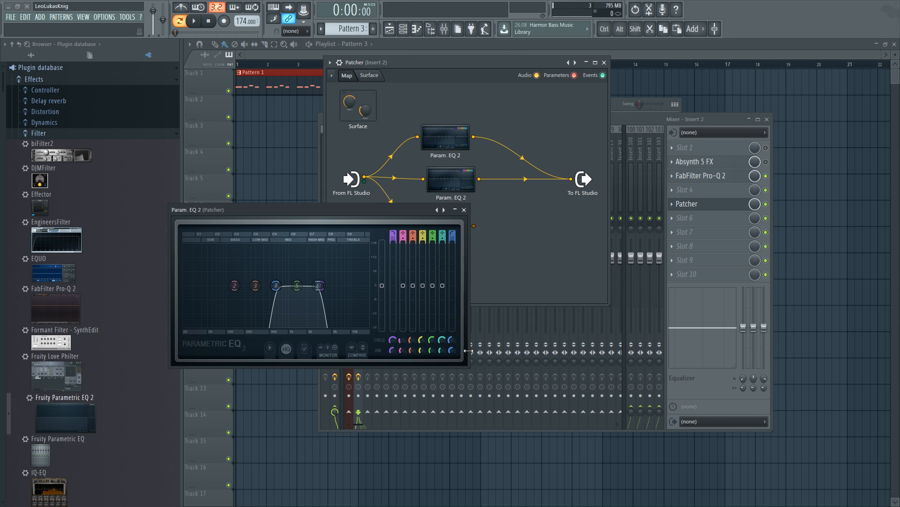
mouse_move(451, 341)
mouse_down()
mouse_move(452, 351)
mouse_move(452, 339)
mouse_up()
key(ctrl)
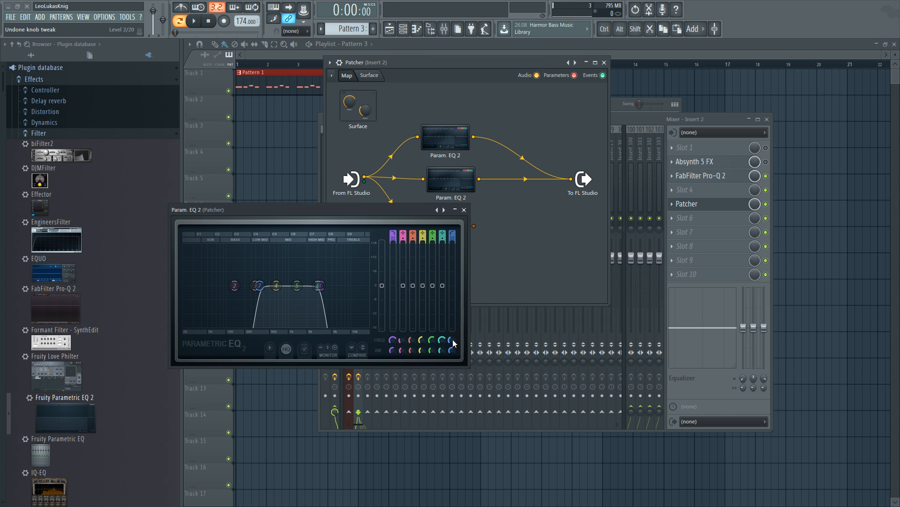
drag(260, 285, 276, 285)
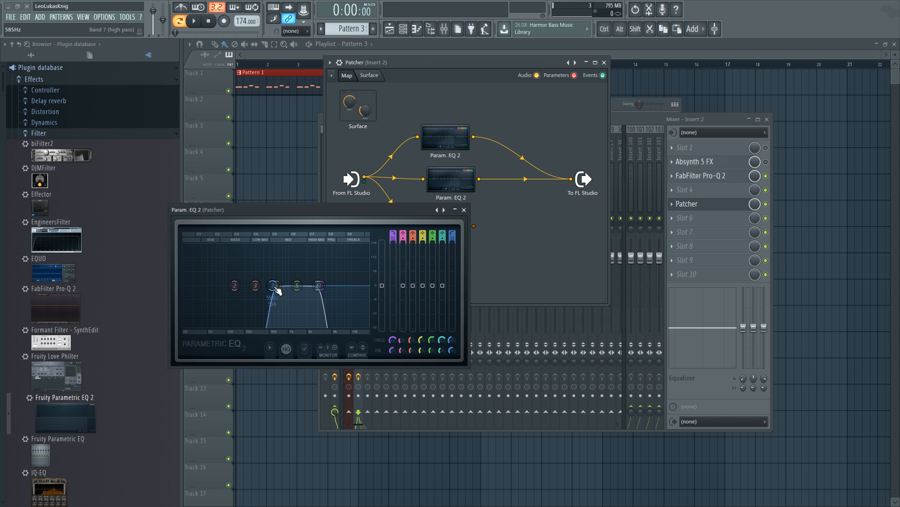
Copy the band 7 frequency value from the second Param. EQ 2 to band 7 of the third.
click(453, 182)
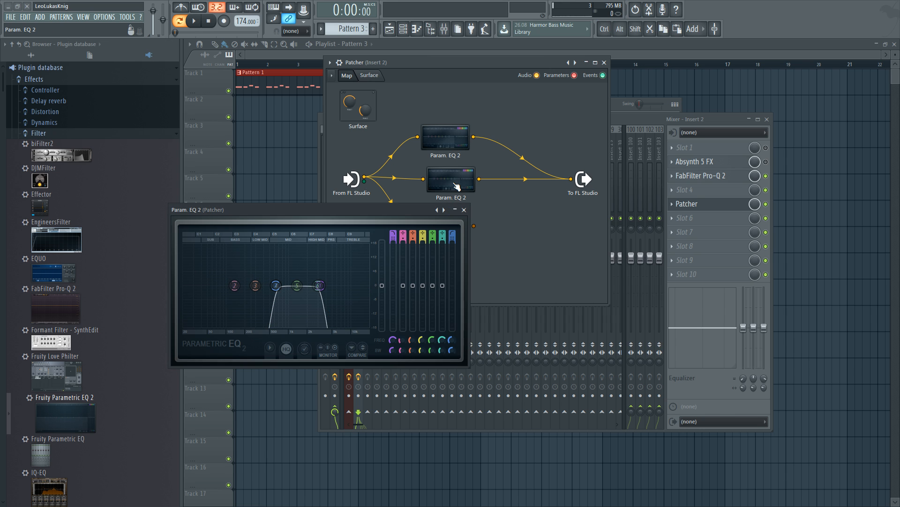
right_click(393, 341)
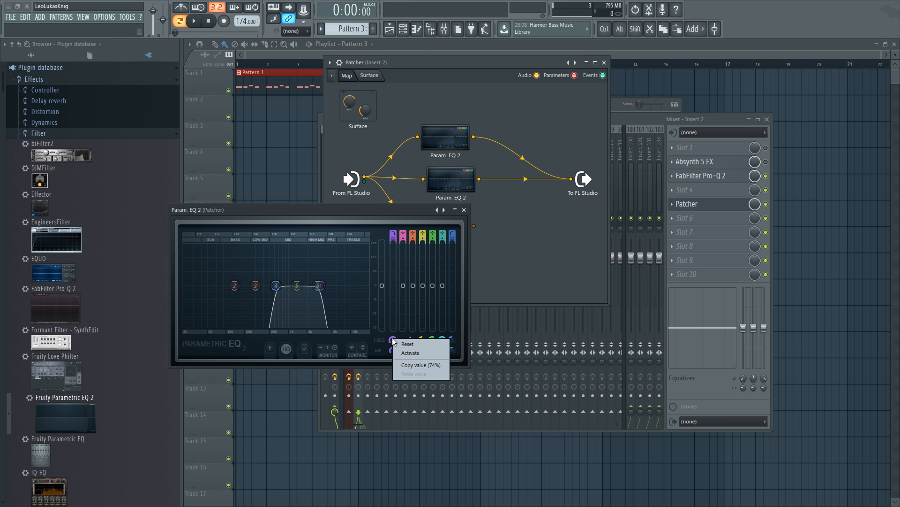
right_click(451, 339)
click(476, 365)
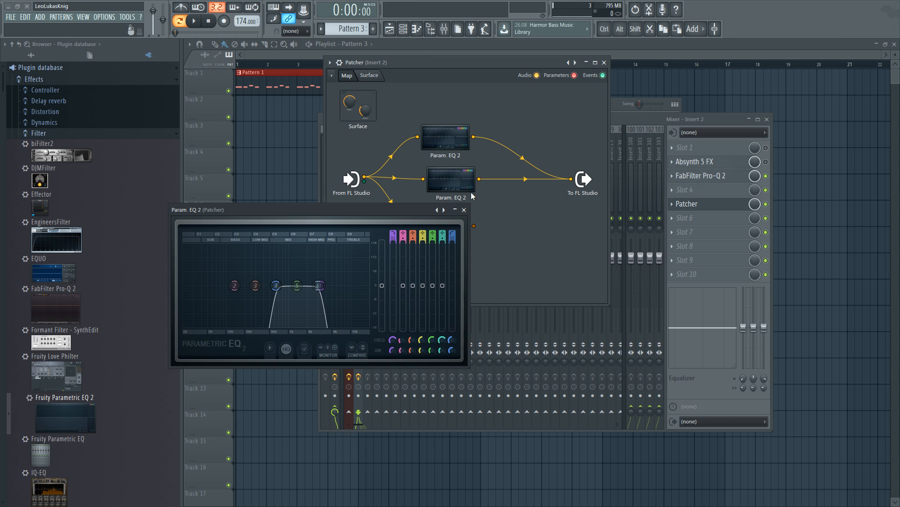
drag(412, 207, 426, 262)
double_click(443, 226)
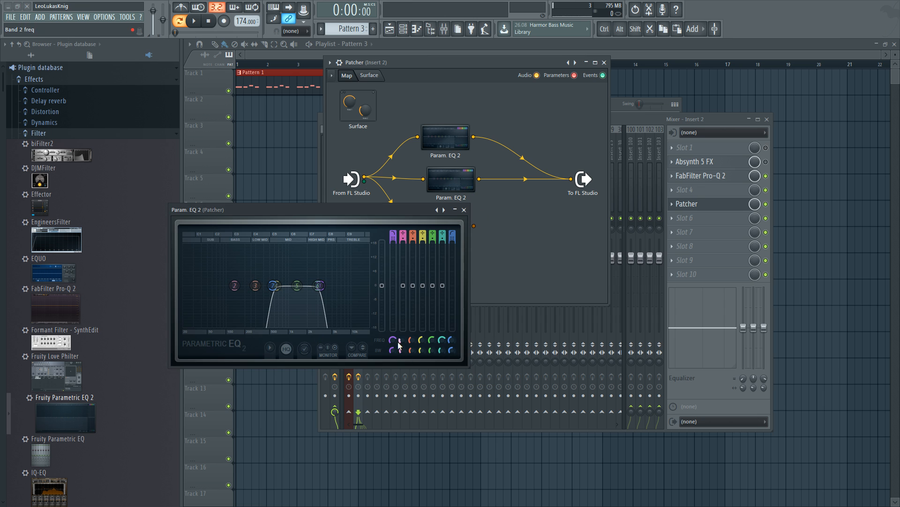
right_click(444, 342)
click(476, 375)
In the third Param. EQ 2, set band 7 to low pass and band 1 to high pass, lowering band 1's cutoff into the bass range.
scroll(450, 231, down, 2)
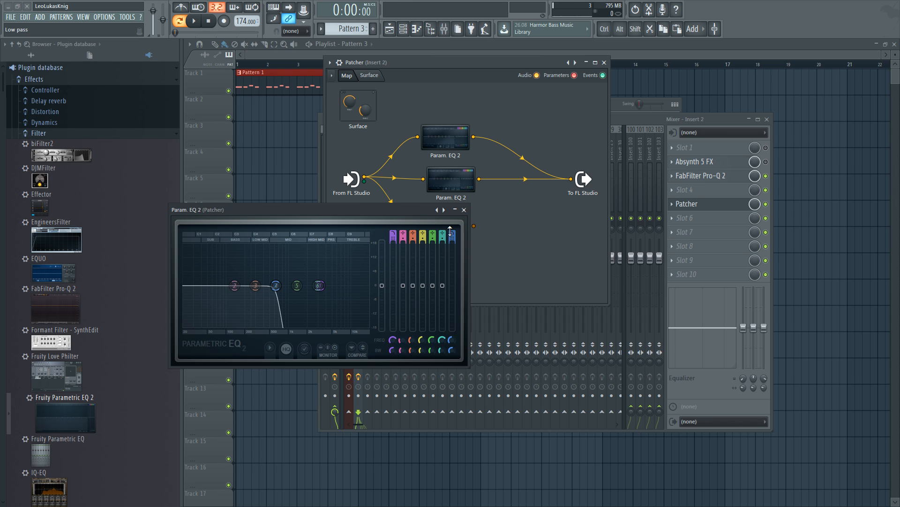
scroll(390, 231, down, 3)
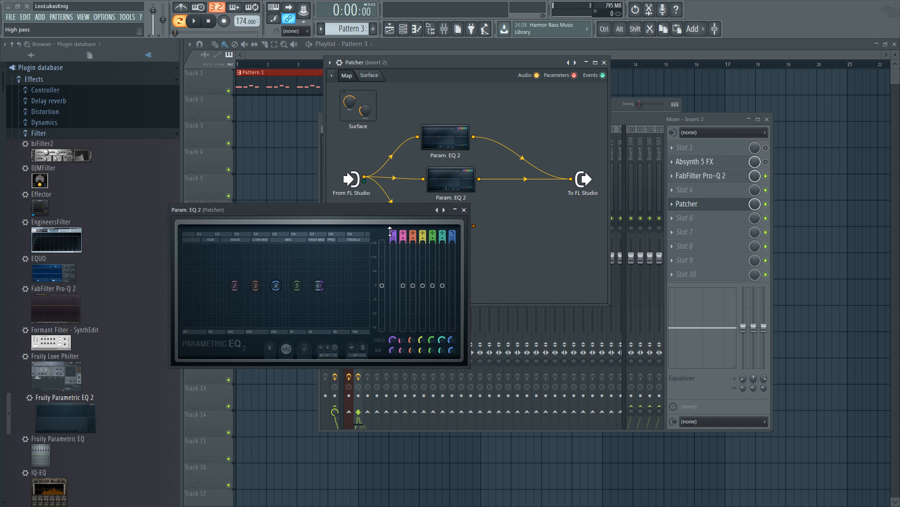
scroll(395, 340, down, 2)
scroll(395, 340, down, 8)
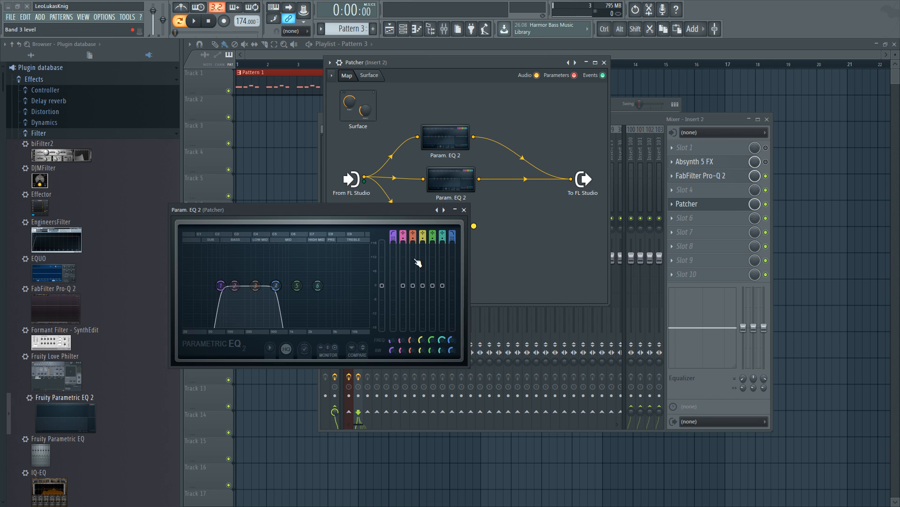
scroll(395, 340, up, 2)
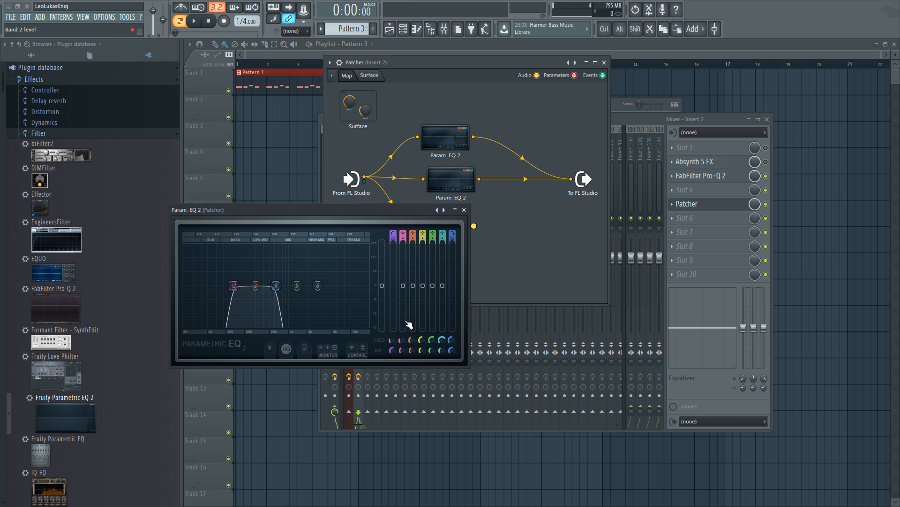
click(464, 210)
Clone the third Param. EQ 2 below the others and feed the copy from From FL Studio's audio output.
right_click(445, 233)
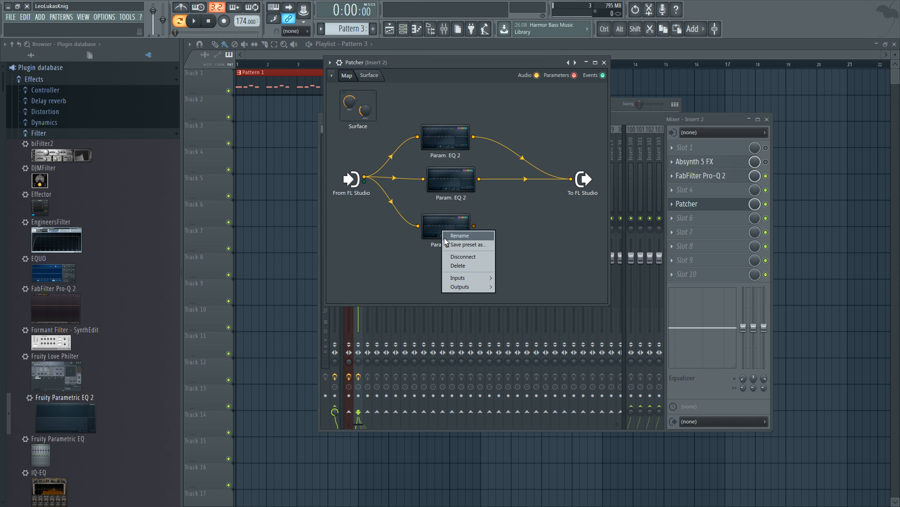
click(432, 286)
drag(364, 173, 437, 282)
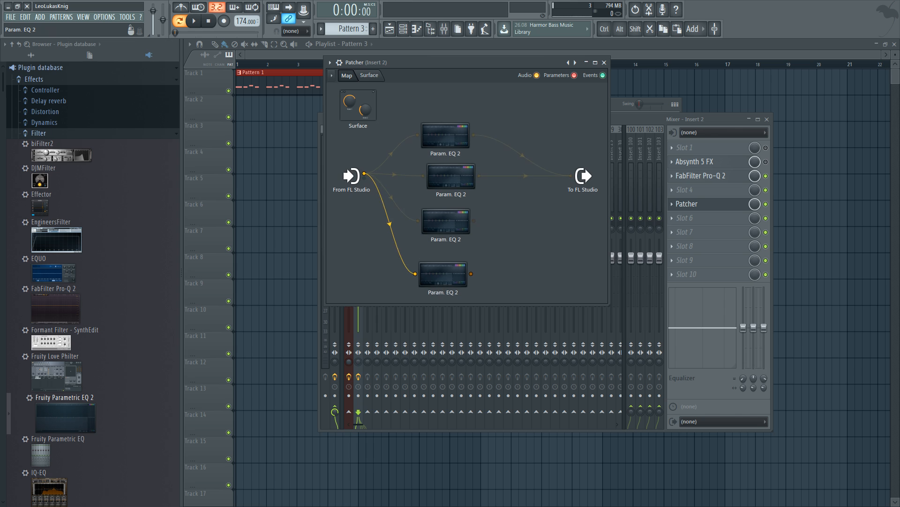
In the fourth Param. EQ 2, change band 1 from high pass to low pass so only the lows below its cutoff pass.
double_click(448, 276)
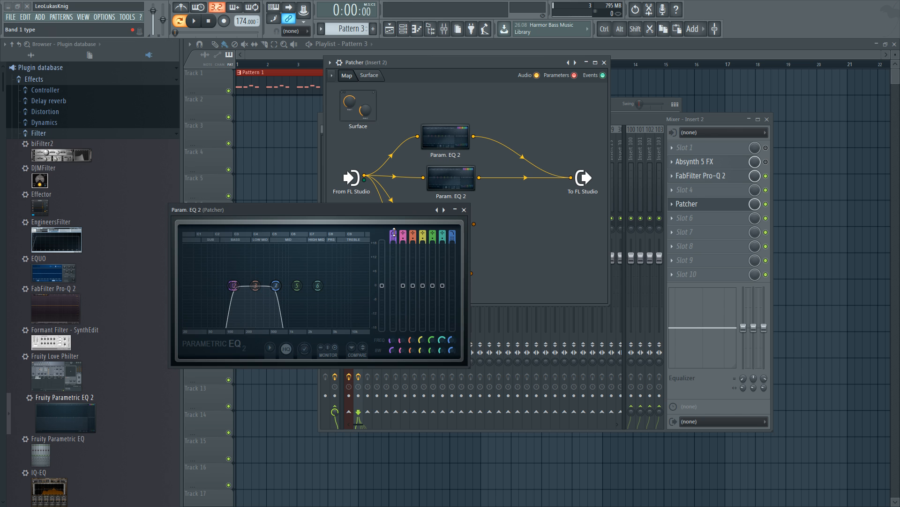
scroll(394, 232, down, 2)
scroll(394, 232, up, 4)
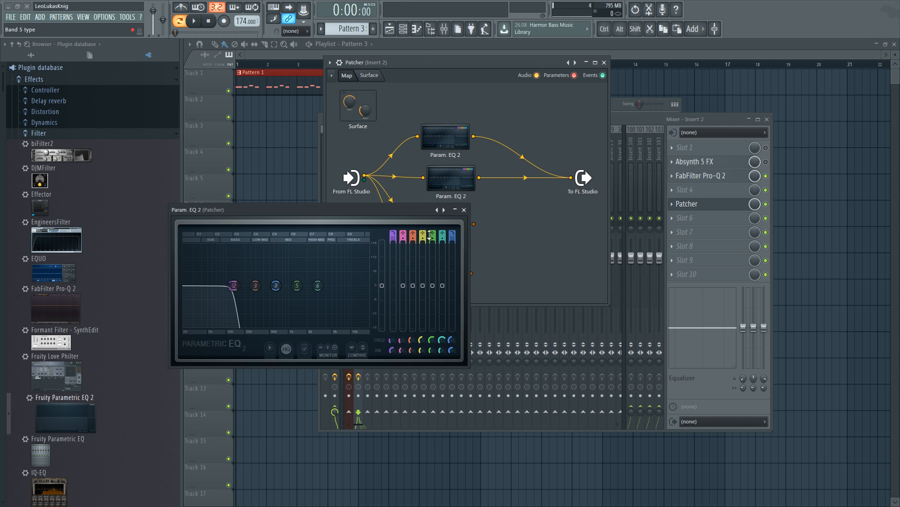
scroll(453, 232, down, 1)
click(463, 209)
Connect the audio outputs of the third and fourth Param. EQ 2 to To FL Studio.
drag(474, 224, 571, 178)
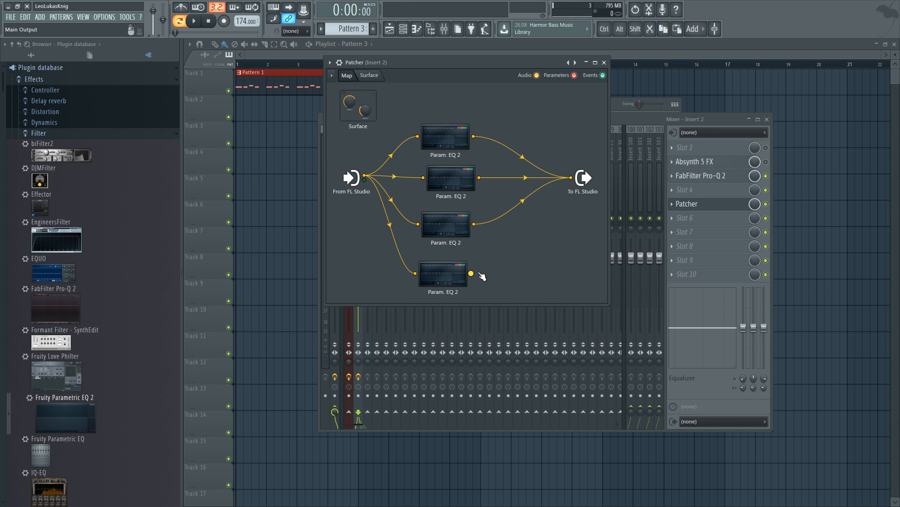
drag(473, 273, 570, 177)
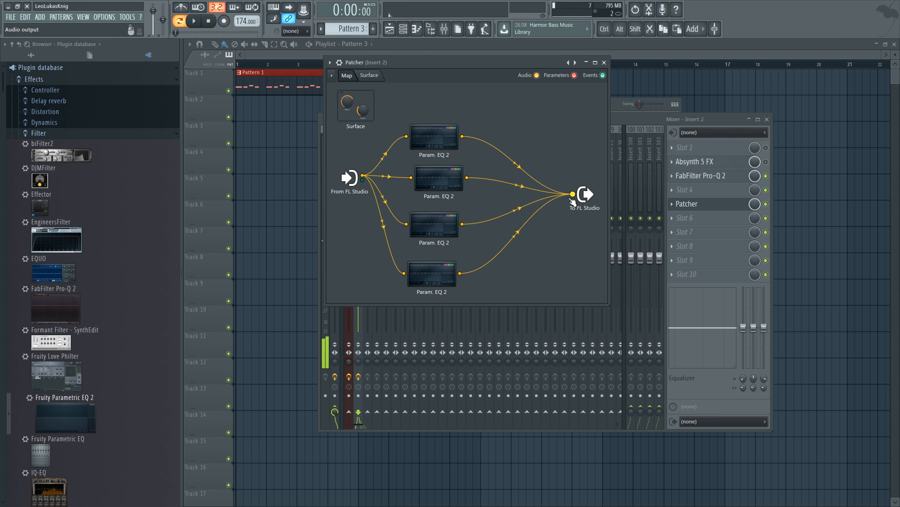
mouse_move(438, 181)
mouse_down()
mouse_move(429, 181)
mouse_move(434, 162)
mouse_move(443, 179)
mouse_up()
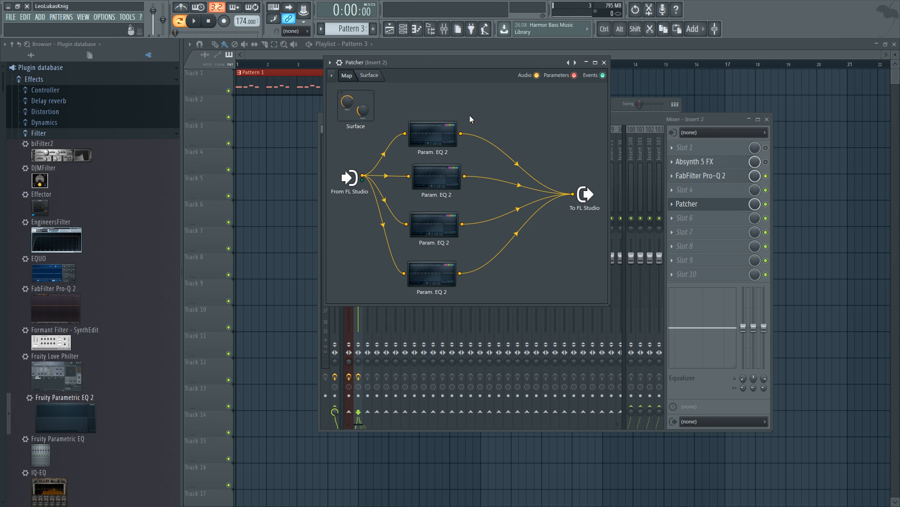
Widen the Patcher window with To FL Studio at its far end, stack the four Param. EQ 2 nodes in a compact column, and close Patcher.
drag(609, 177, 861, 169)
drag(622, 193, 833, 174)
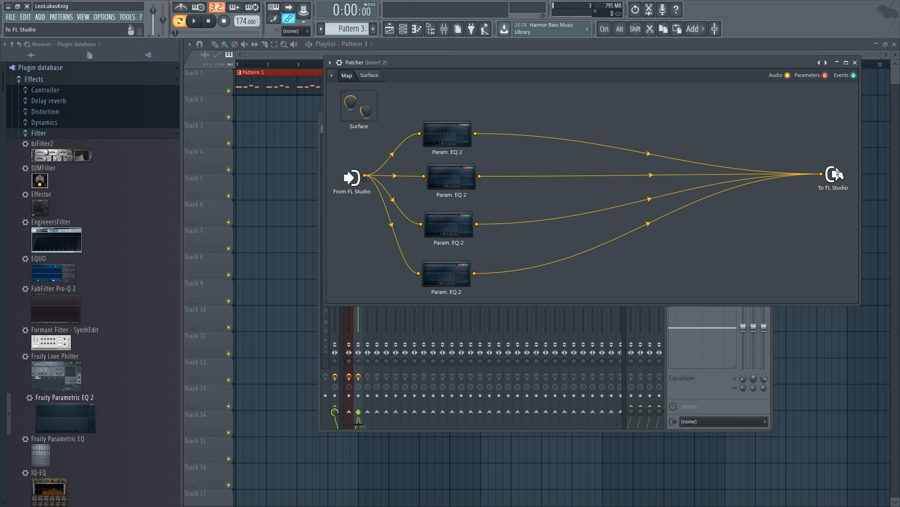
drag(441, 178, 436, 178)
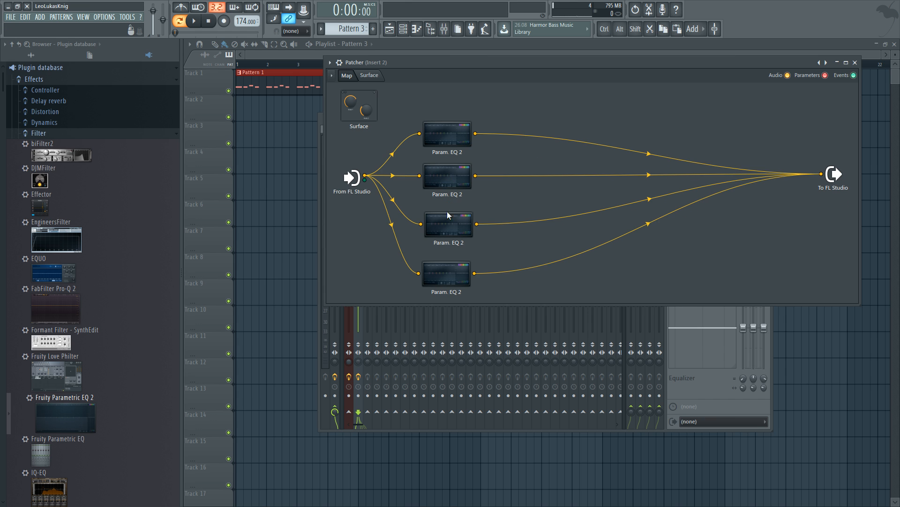
drag(451, 228, 448, 224)
drag(446, 276, 442, 224)
click(437, 180)
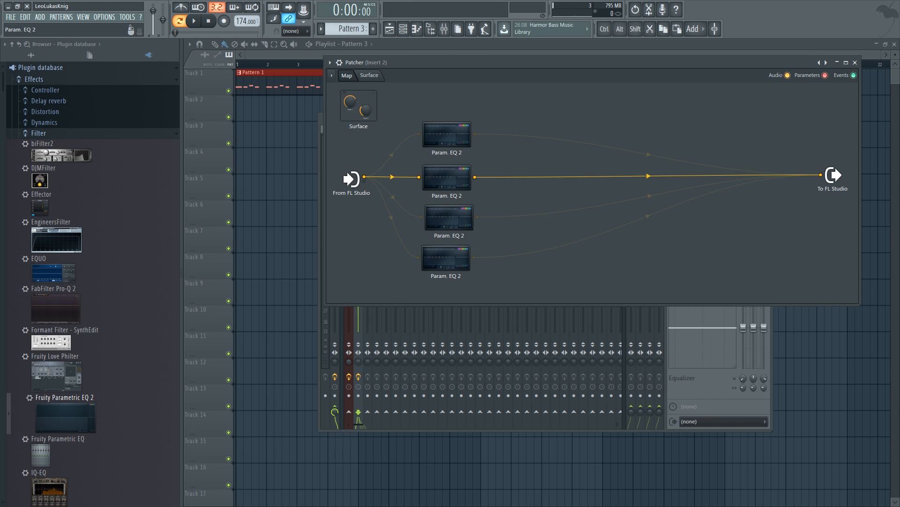
click(441, 139)
drag(441, 139, 443, 126)
drag(443, 182, 443, 165)
drag(437, 220, 435, 203)
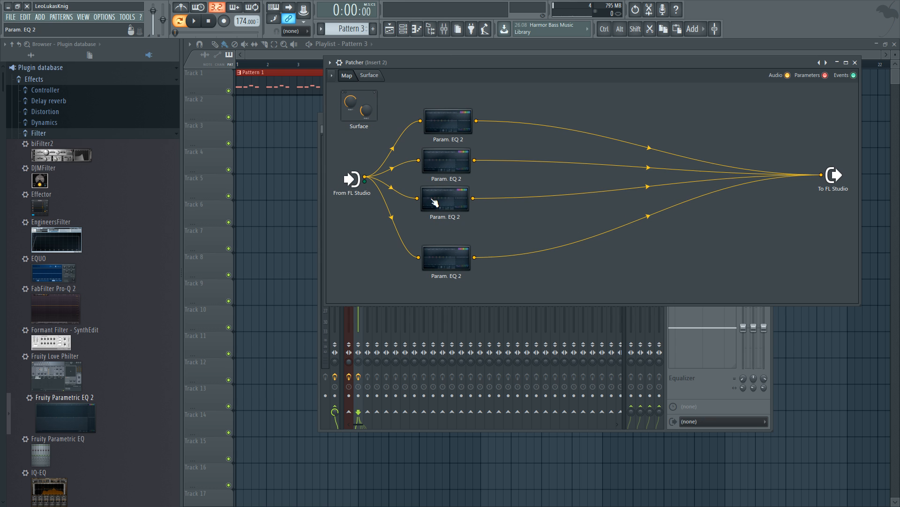
drag(444, 263, 444, 251)
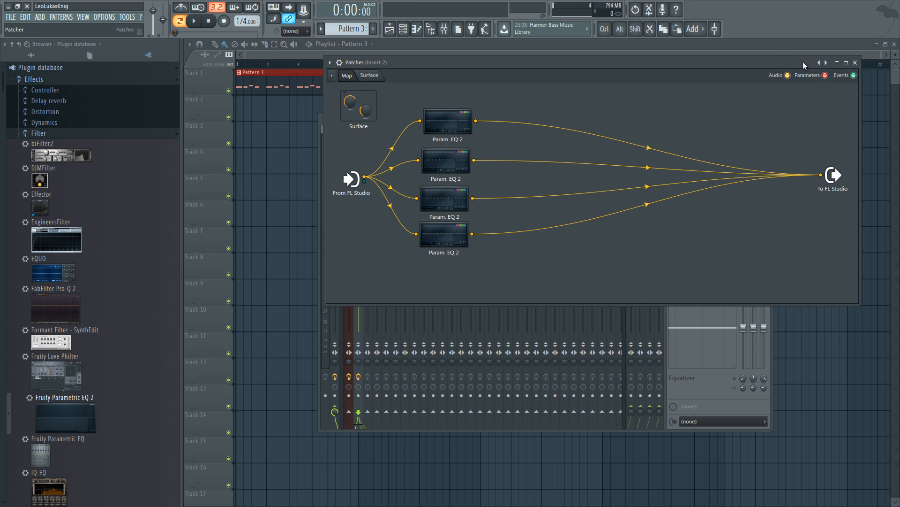
click(855, 62)
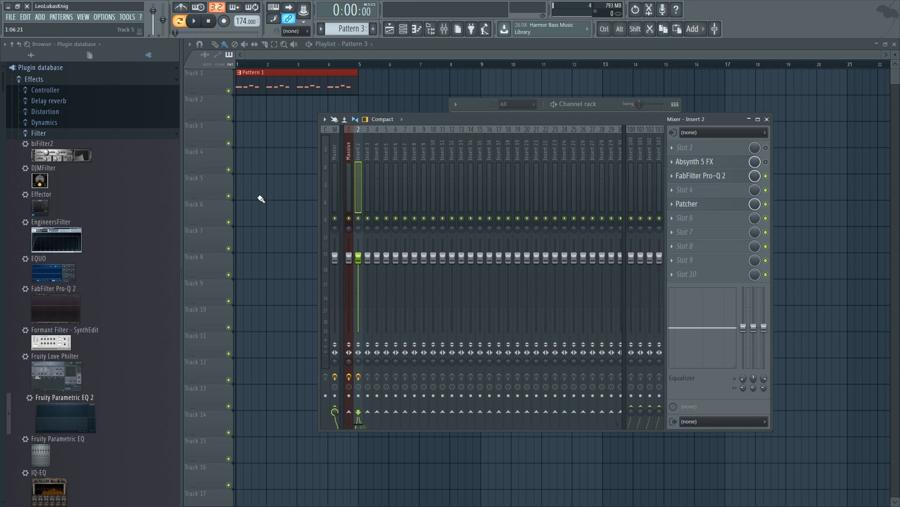
scroll(63, 264, down, 4)
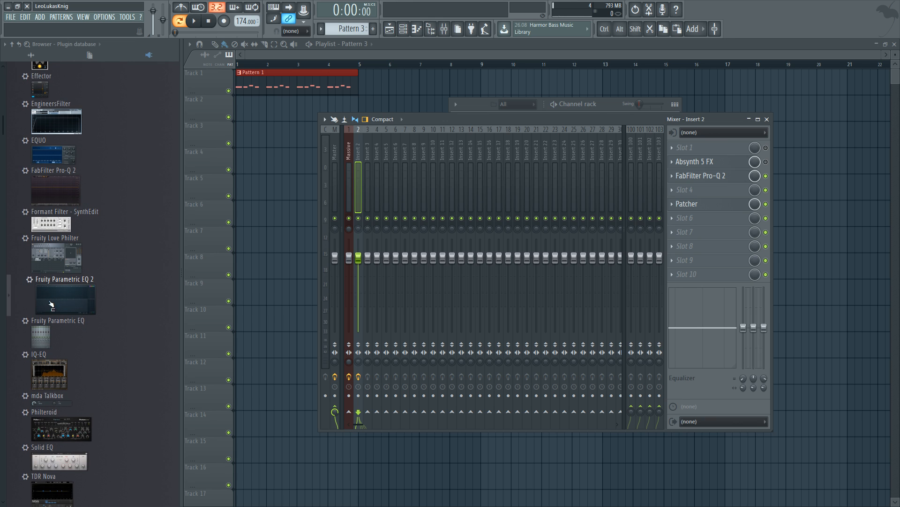
scroll(63, 261, up, 4)
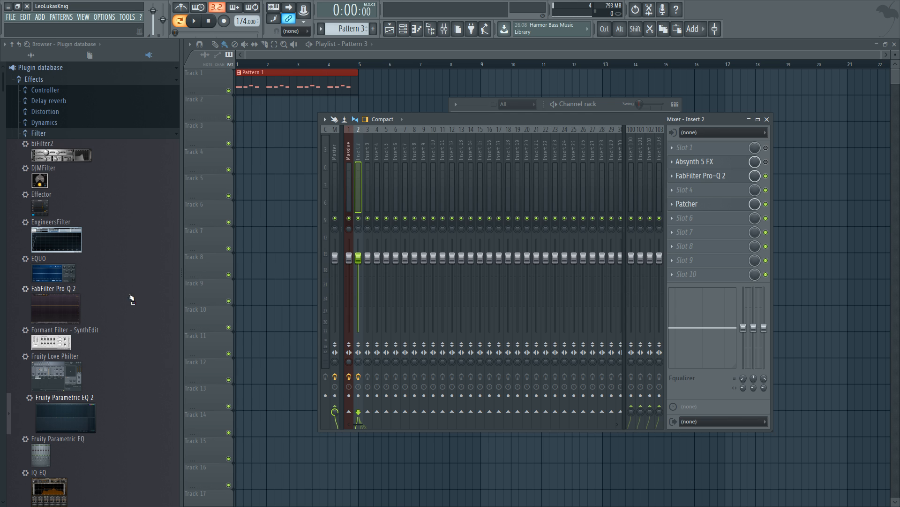
Open the main settings of Sytrus #2 and move its window higher on the screen.
click(617, 108)
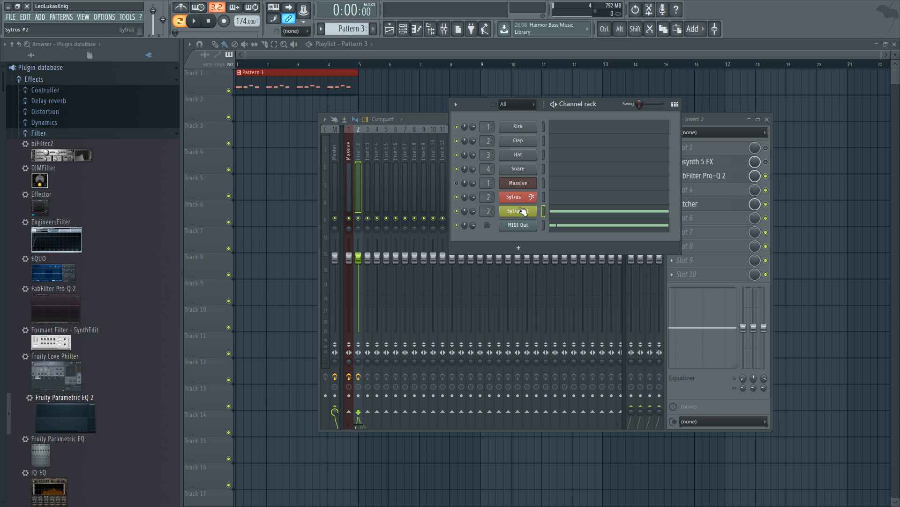
click(518, 210)
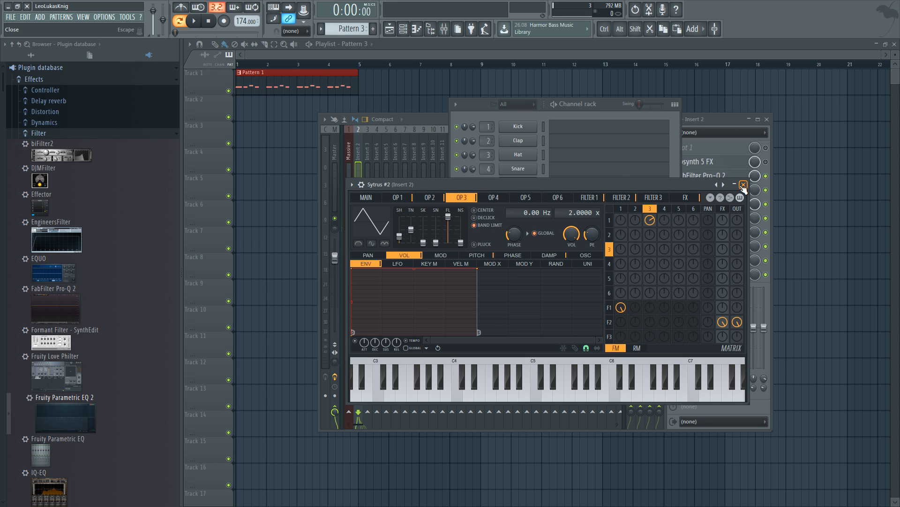
click(367, 198)
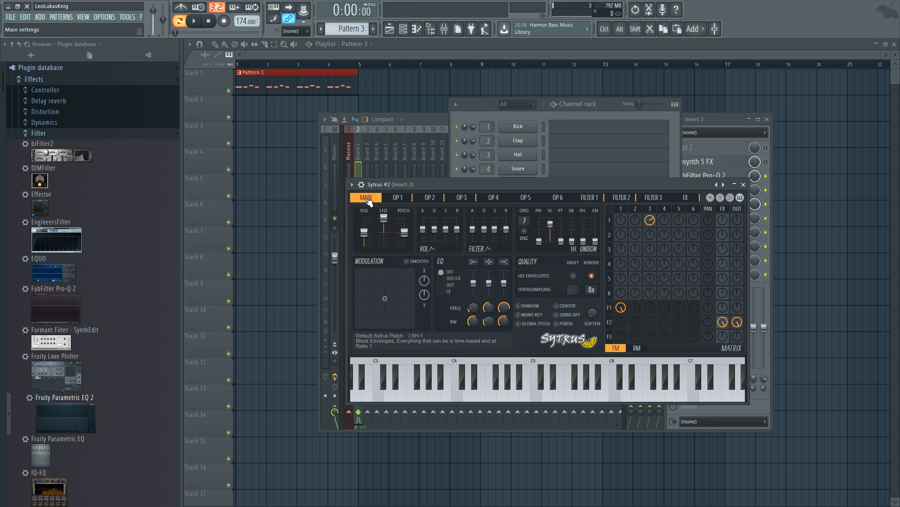
drag(431, 184, 452, 92)
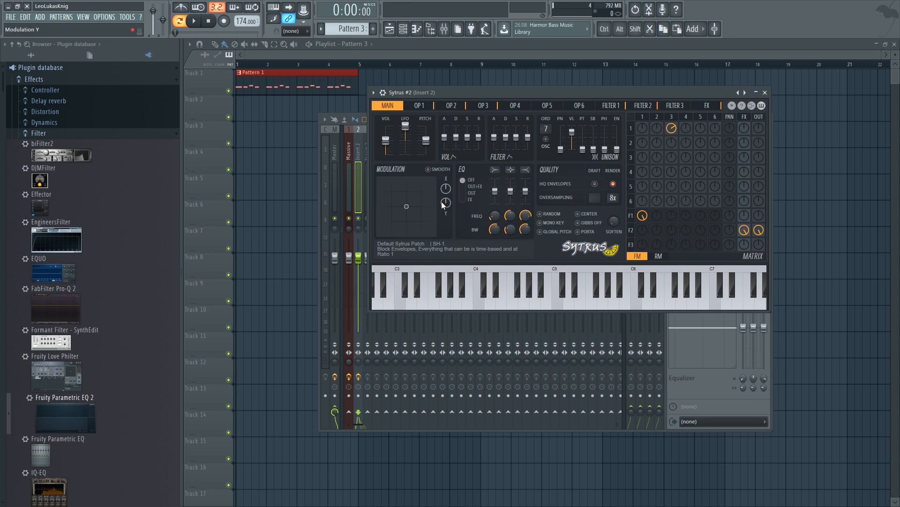
drag(448, 191, 448, 176)
mouse_move(448, 206)
mouse_down()
mouse_move(448, 176)
mouse_move(448, 199)
mouse_move(448, 190)
mouse_up()
Map Modulation X to Filter 2's cutoff in Sytrus #2 with a straight ramp rising from minimum to maximum.
click(655, 106)
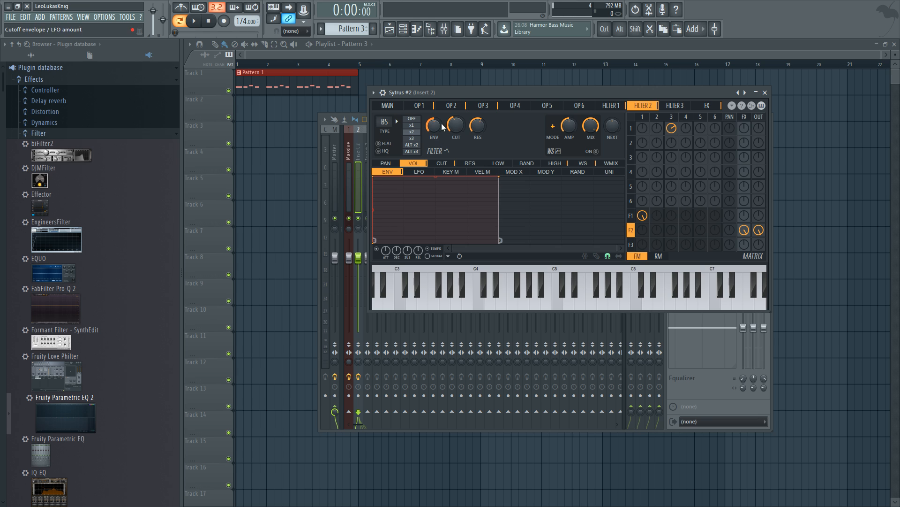
click(443, 163)
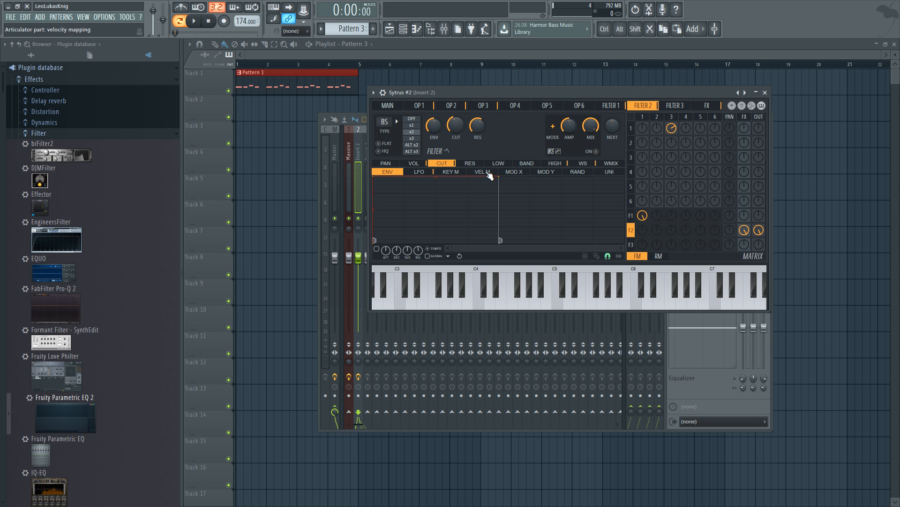
click(513, 172)
drag(374, 210, 431, 297)
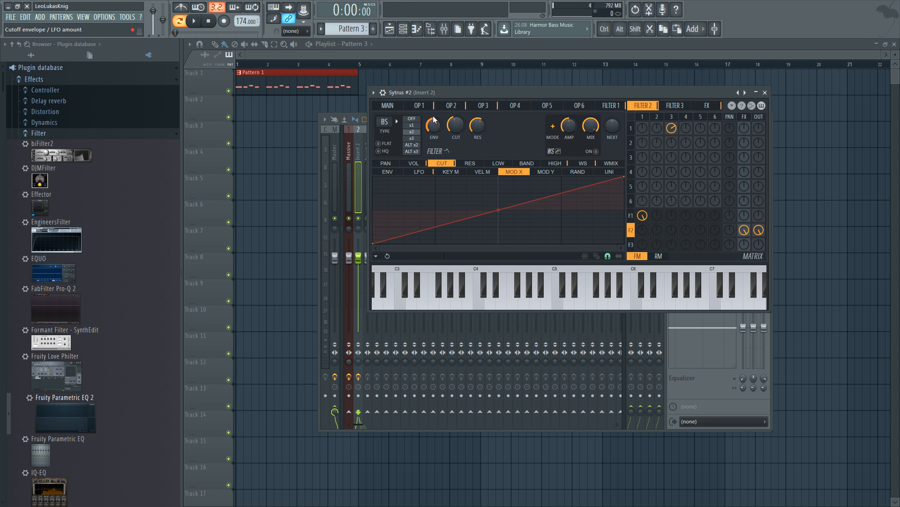
Raise Modulation X in Sytrus #2 during playback and create an automation clip for it.
click(387, 106)
key(space)
drag(446, 192, 447, 211)
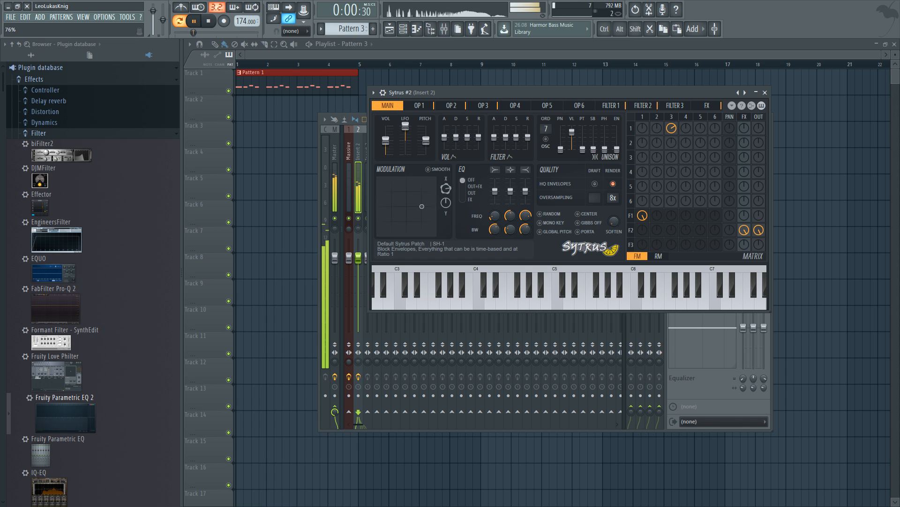
right_click(446, 192)
click(474, 255)
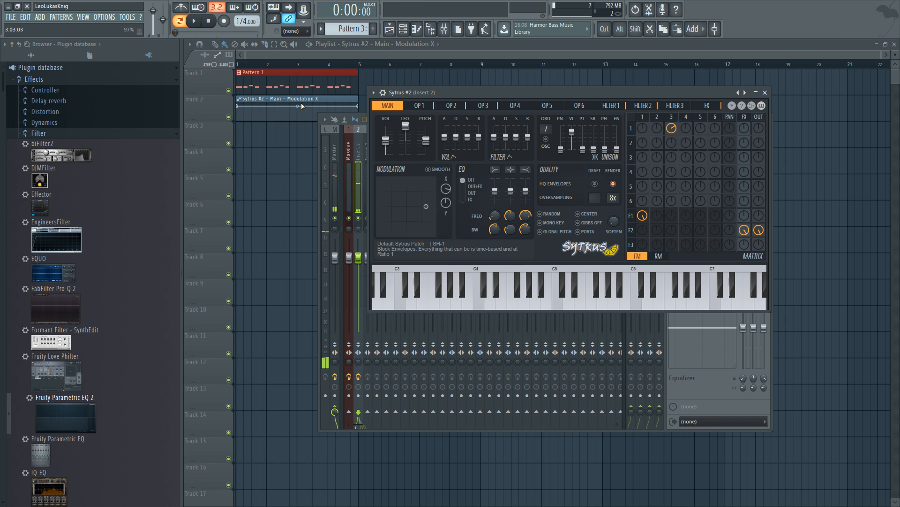
Shape the Modulation X automation to fall gently until bar 2, dip near bar 4 and rise again toward the end.
right_click(270, 107)
drag(272, 108, 328, 115)
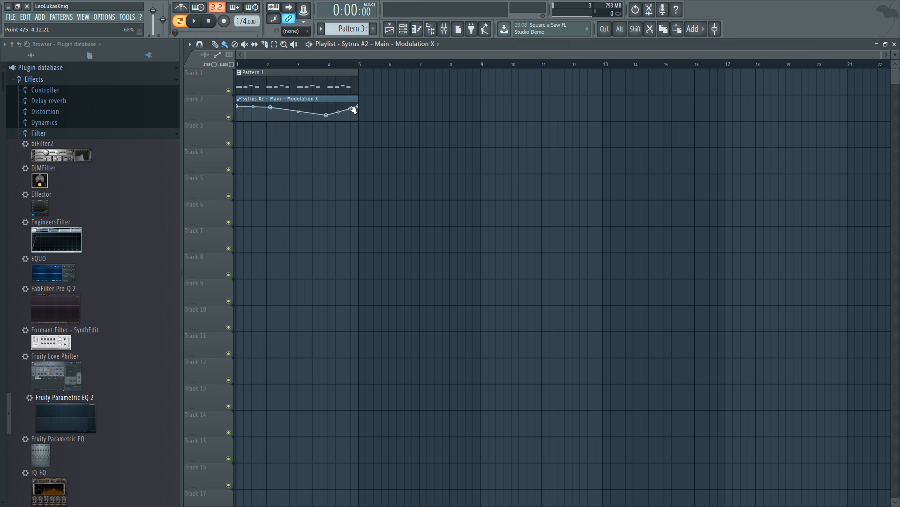
key(space)
key(space)
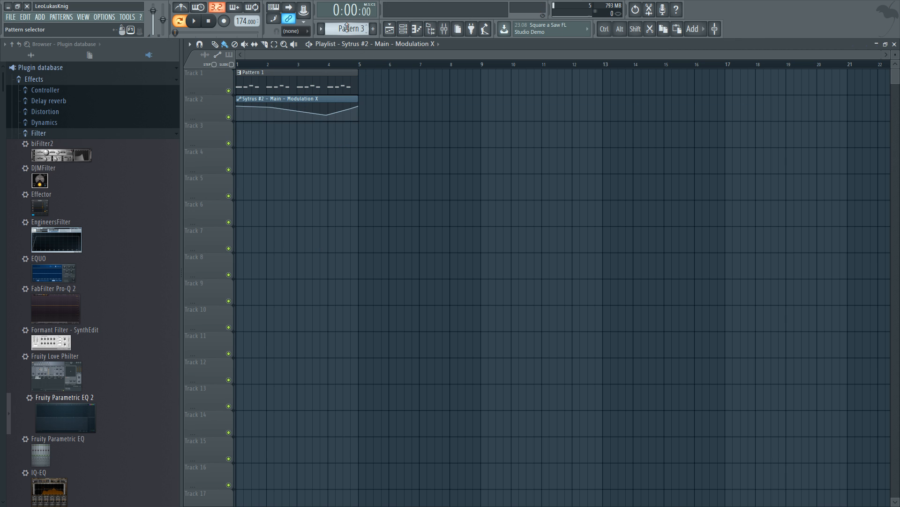
Place Pattern 3 on Track 3 from bar 1 and repeat it until bar 5.
click(358, 136)
right_click(386, 134)
click(348, 25)
drag(379, 126, 147, 130)
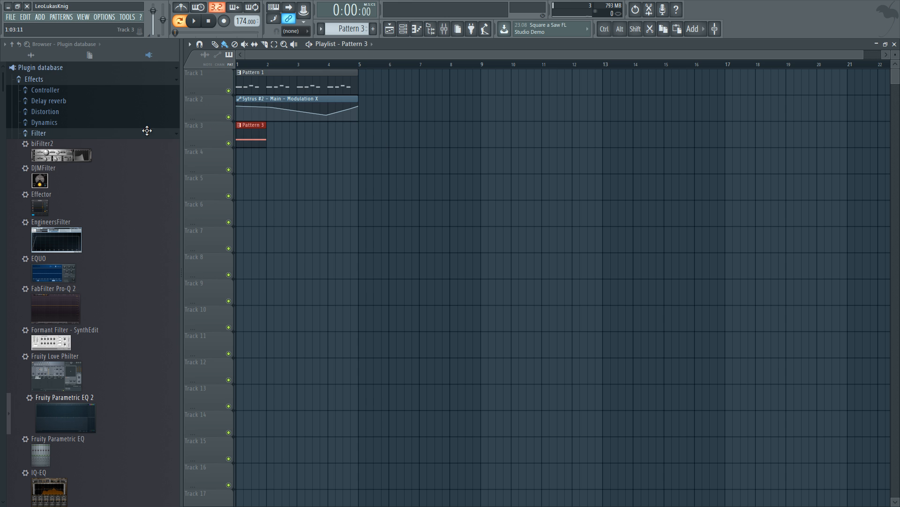
drag(272, 133, 346, 132)
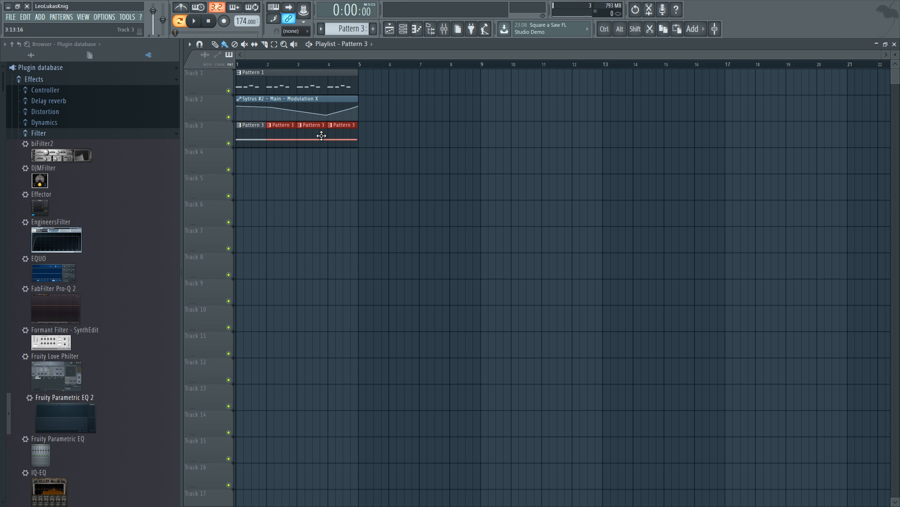
Nudge the three repeated Pattern 3 clips so they start exactly on bars 2, 3 and 4.
ctrl+scroll(357, 135, up, 5)
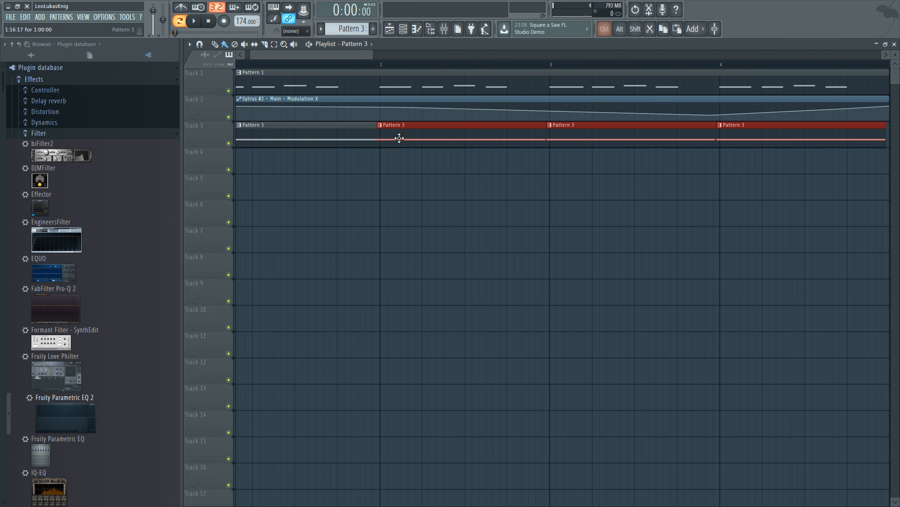
drag(404, 138, 406, 138)
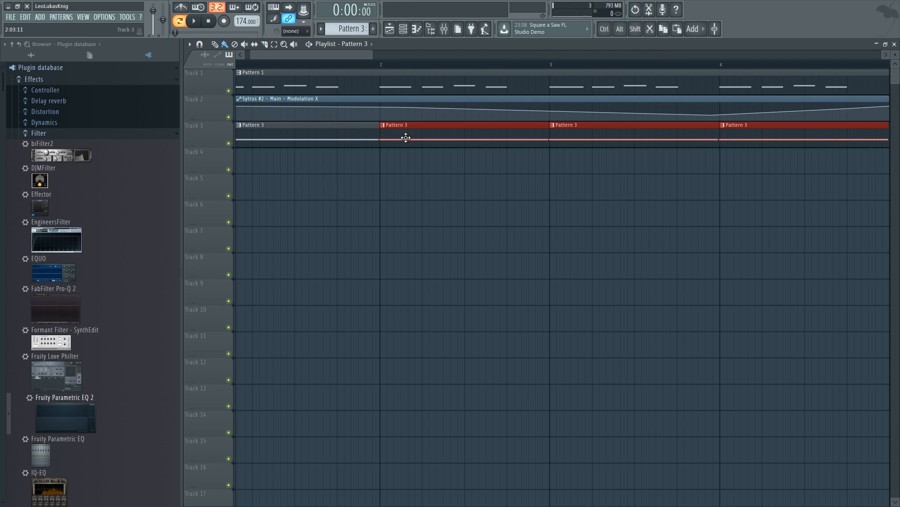
ctrl+scroll(392, 140, up, 6)
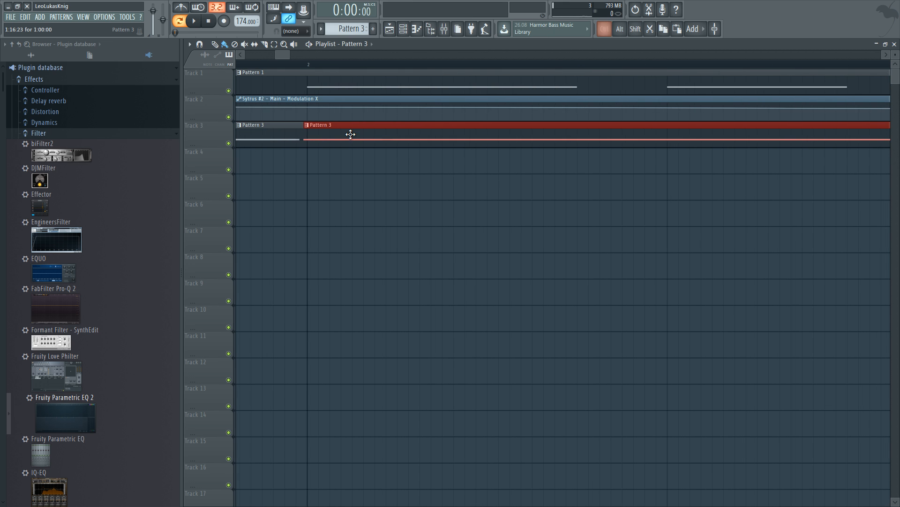
drag(350, 135, 351, 134)
ctrl+scroll(351, 136, down, 7)
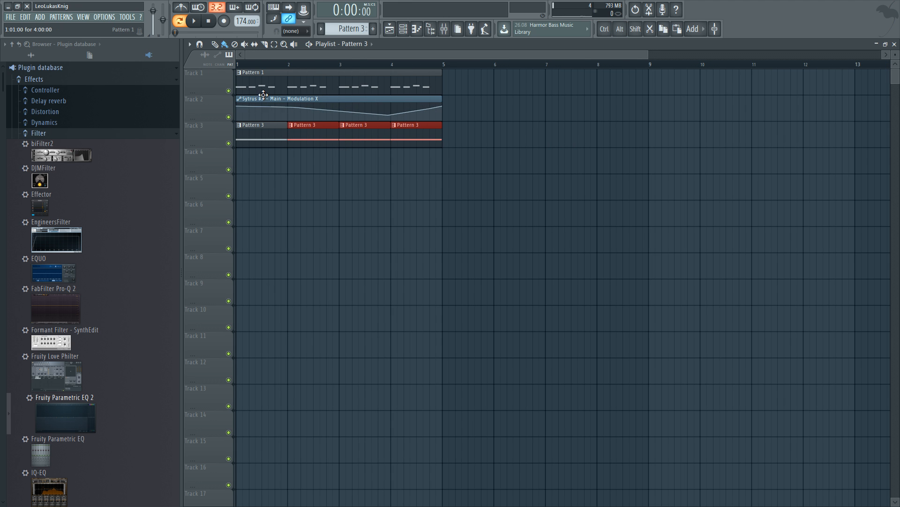
Mute the Pattern 1 clip on Track 1 and play the arrangement in song mode.
key(t)
click(317, 91)
key(space)
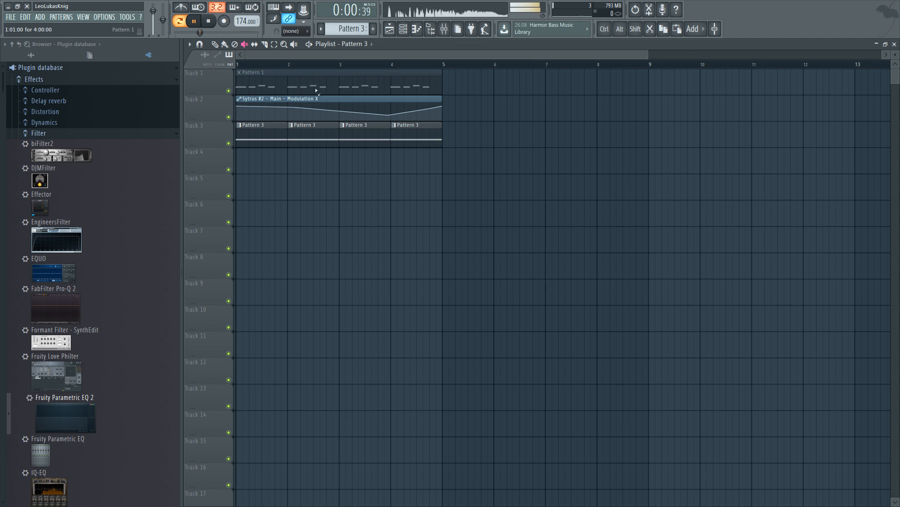
key(space)
click(180, 21)
key(space)
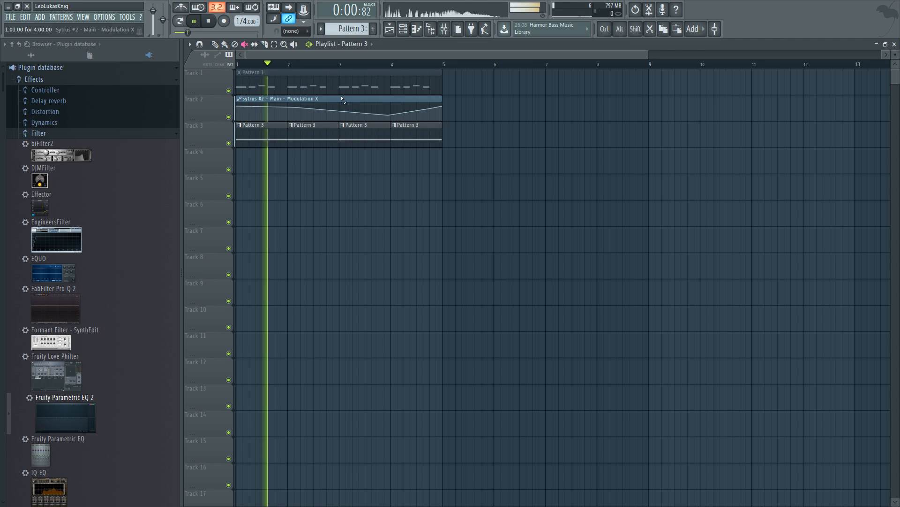
click(211, 21)
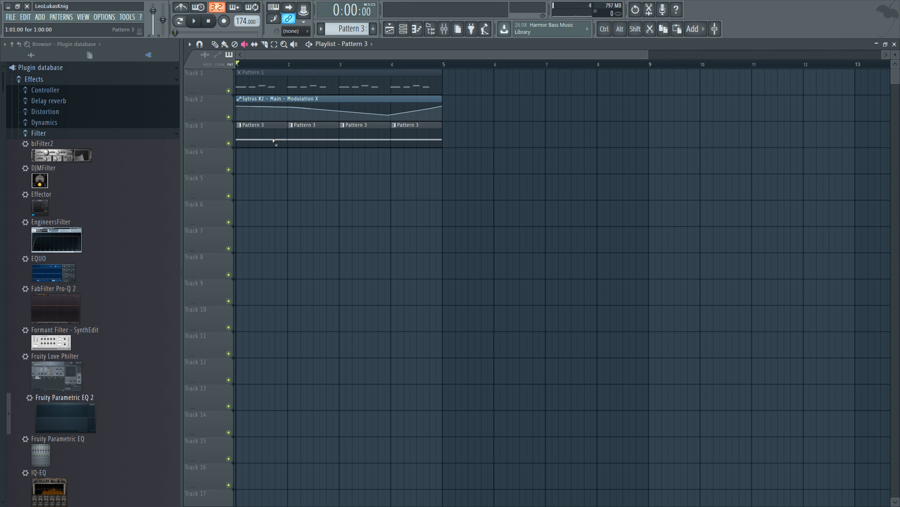
Inspect the notes of Pattern 3 and of the Massive channel in Pattern 1, closing the piano roll each time.
click(228, 46)
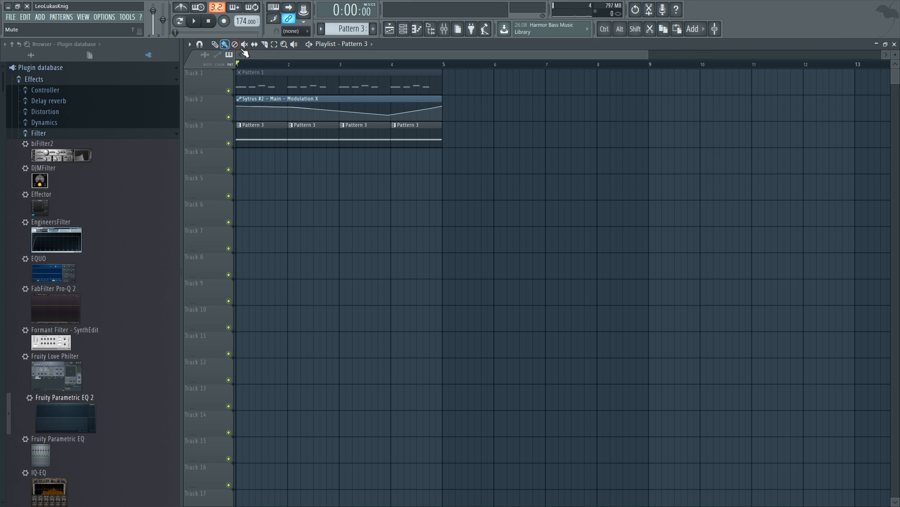
double_click(258, 136)
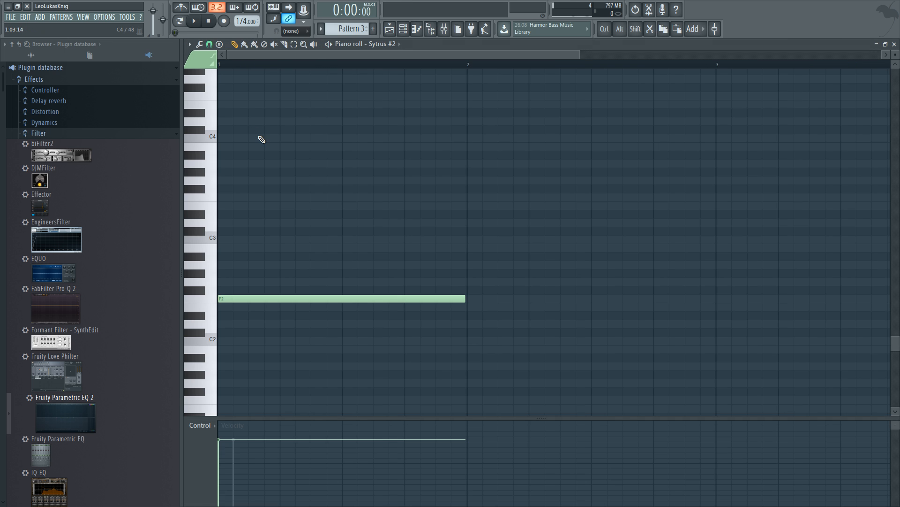
click(894, 44)
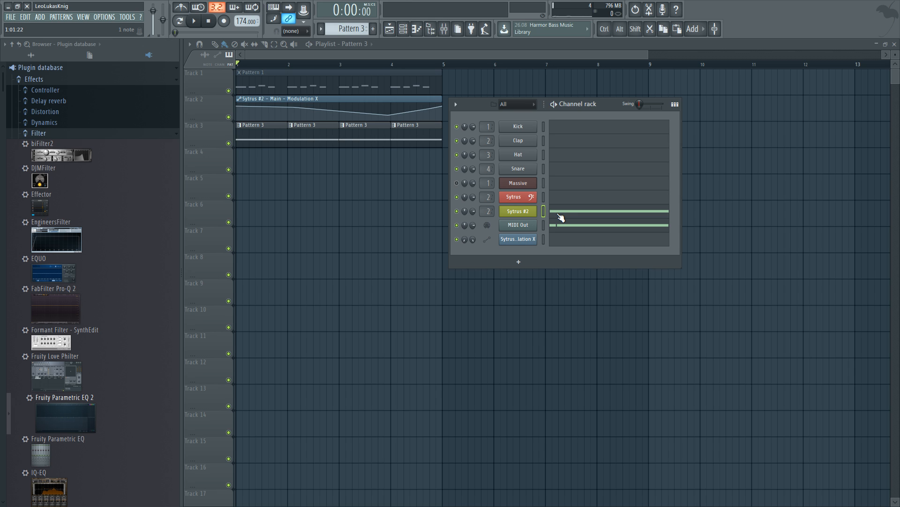
double_click(317, 82)
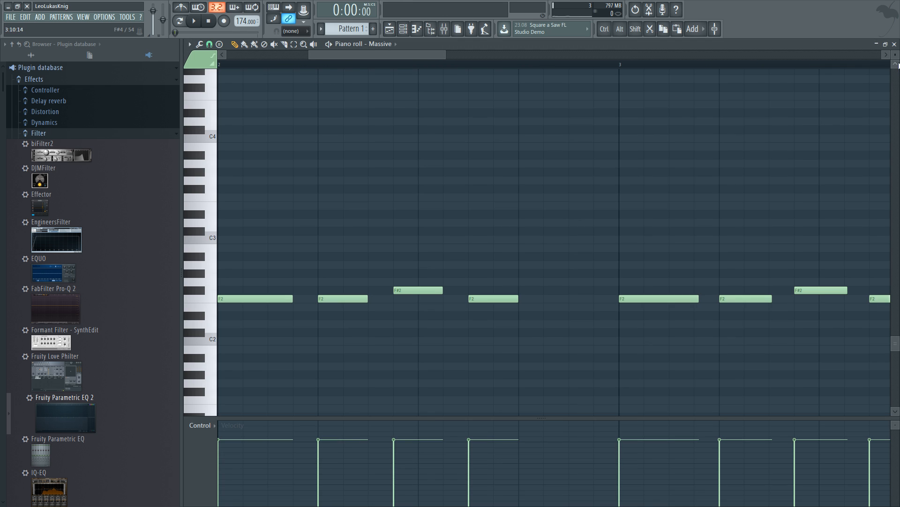
click(894, 43)
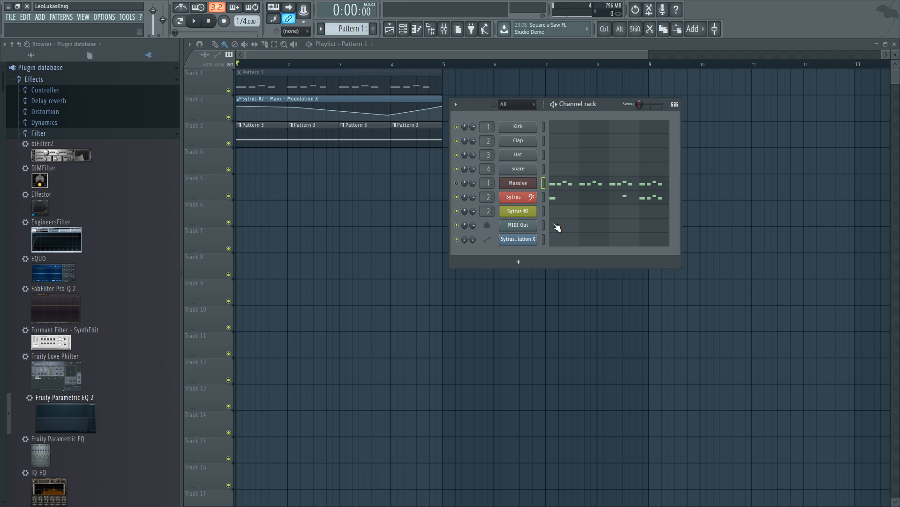
Open the Massive channel's synth, examine its macro controls and close it.
click(518, 185)
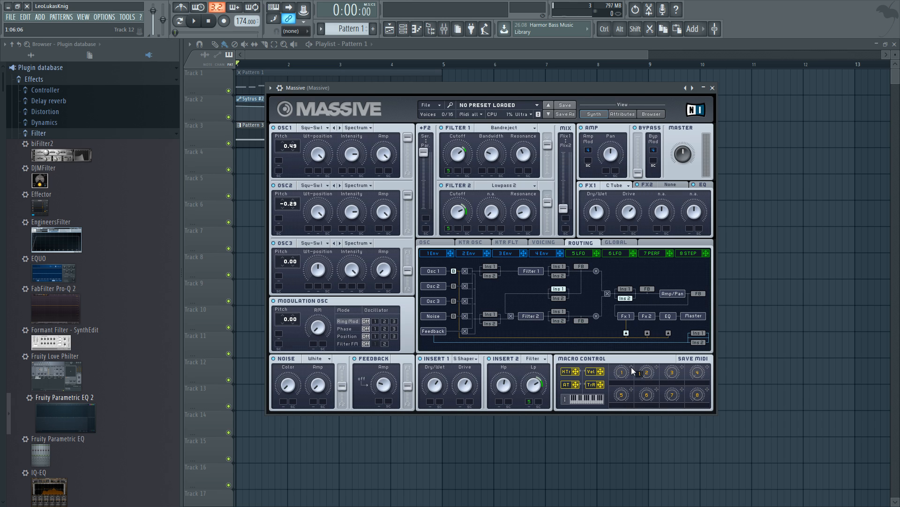
drag(633, 371, 310, 355)
drag(658, 368, 335, 309)
drag(623, 374, 621, 404)
click(712, 88)
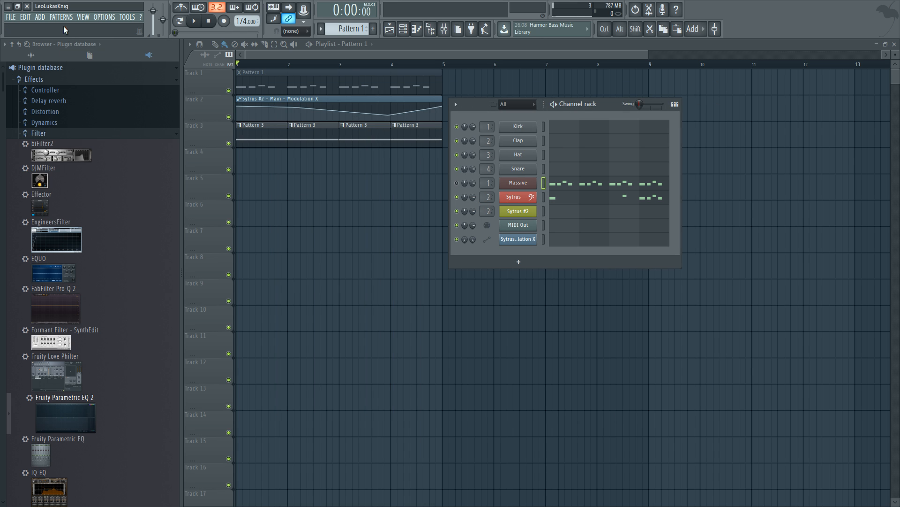
Add a Serum channel and move its window higher over the playlist.
click(40, 17)
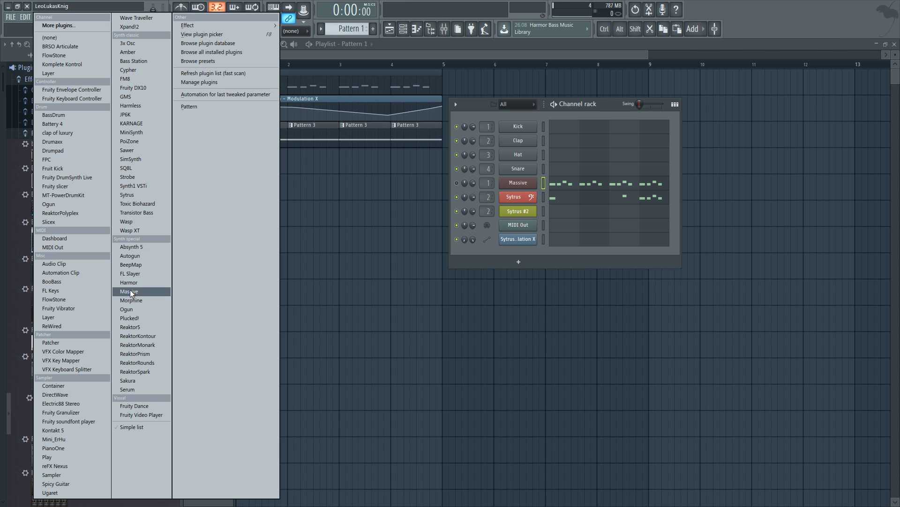
click(133, 390)
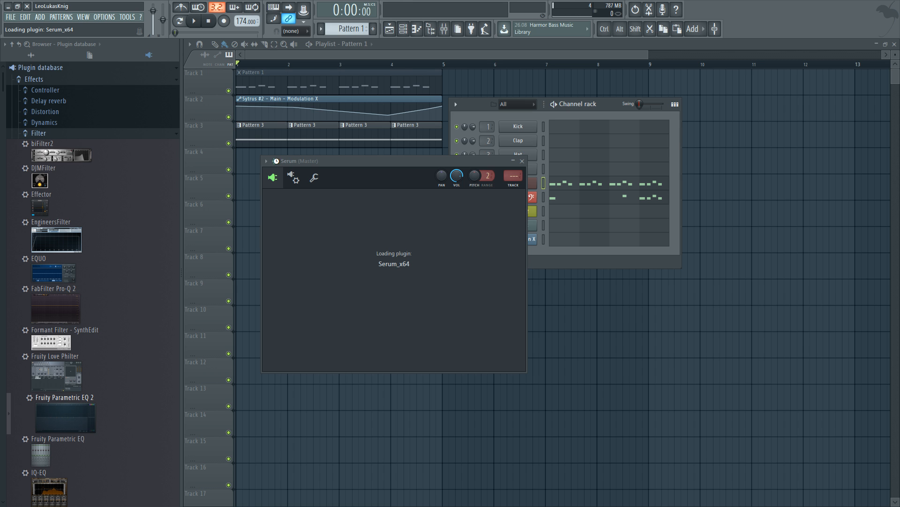
drag(457, 161, 457, 85)
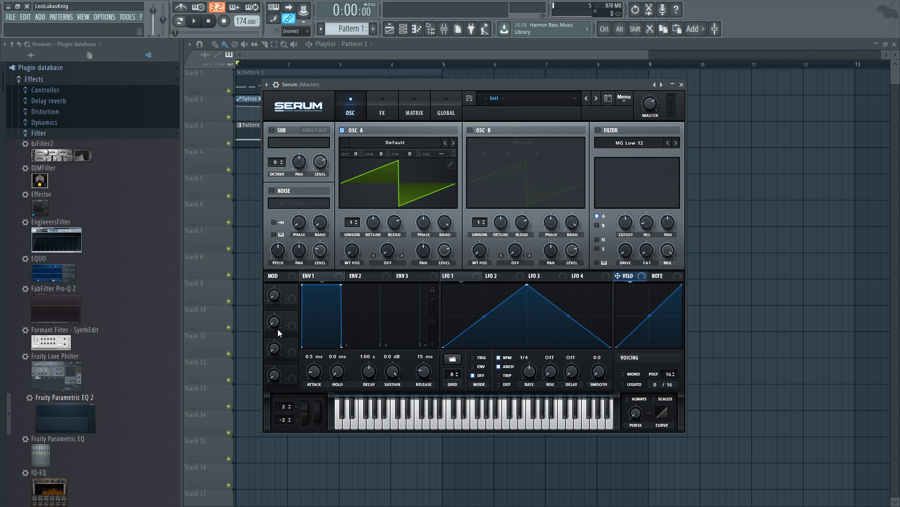
Assign Serum's Macro 1 to the OSC A detune and raise the macro to 56%.
drag(291, 290, 335, 276)
drag(372, 225, 364, 236)
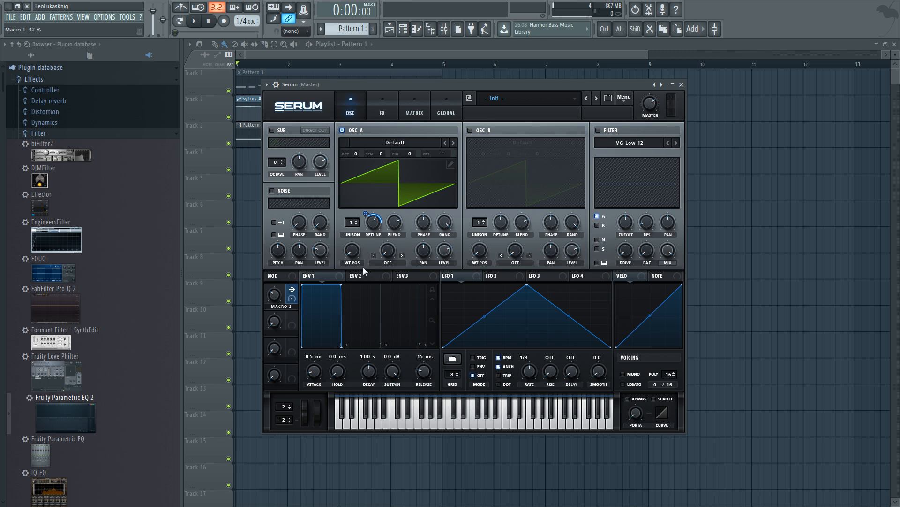
drag(276, 297, 285, 283)
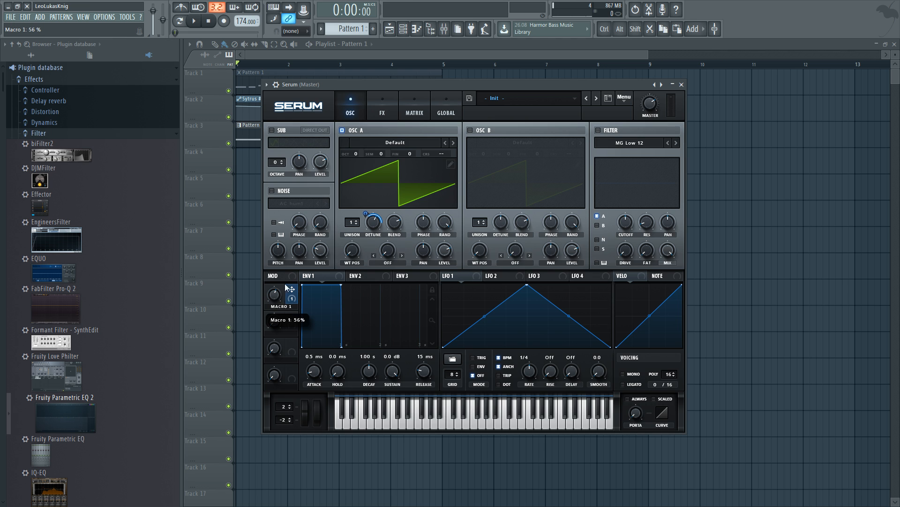
Sweep Serum's Macro 1 up and down with a short playback of the arrangement, leaving it at 29%.
click(371, 275)
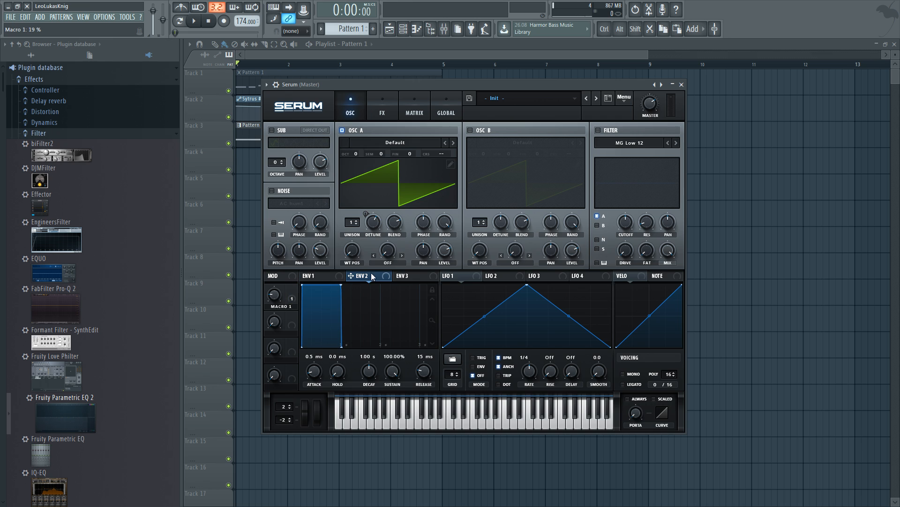
drag(271, 301, 282, 276)
key(space)
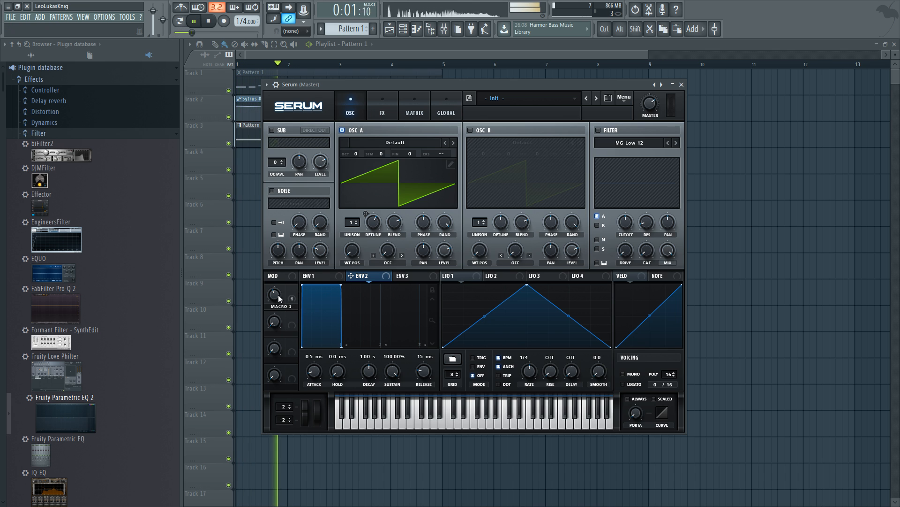
drag(278, 295, 275, 314)
key(space)
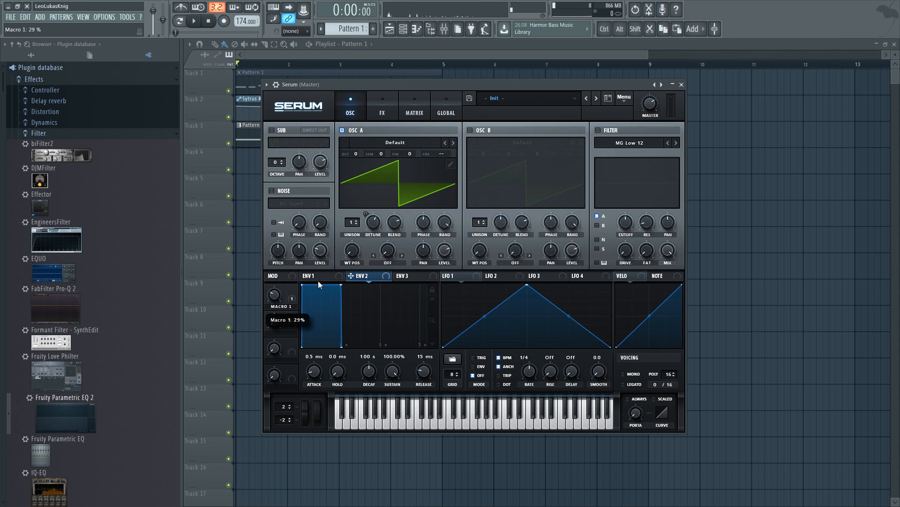
Audition low notes on Serum's keyboard, try the OSC A detune control and close the synth window.
click(367, 424)
click(384, 421)
click(399, 426)
drag(378, 224, 395, 250)
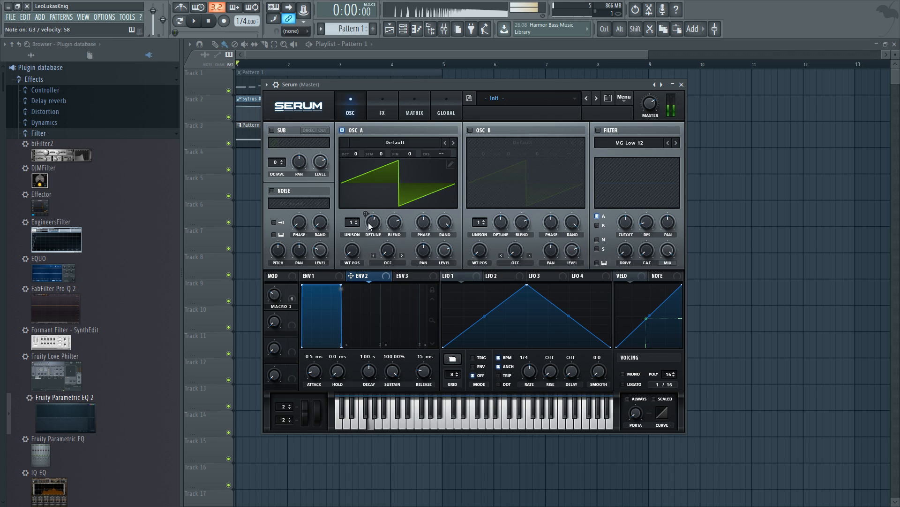
mouse_move(374, 223)
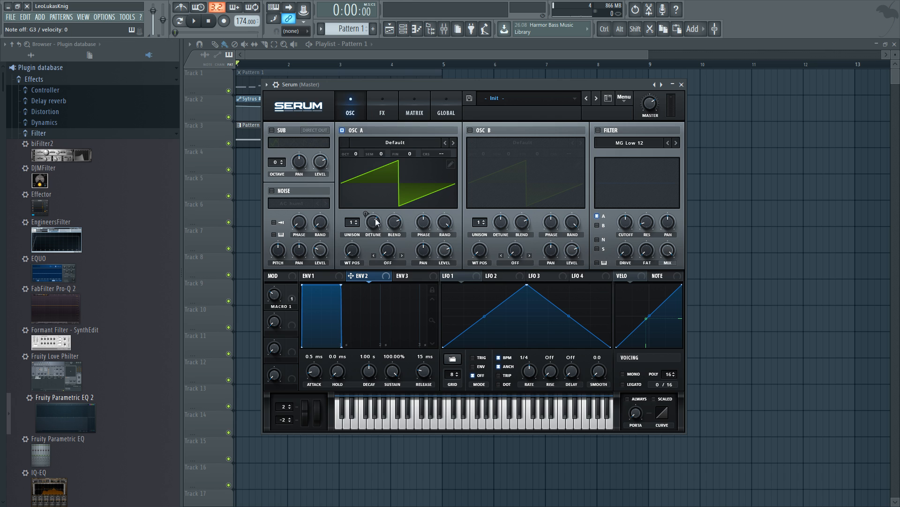
click(681, 85)
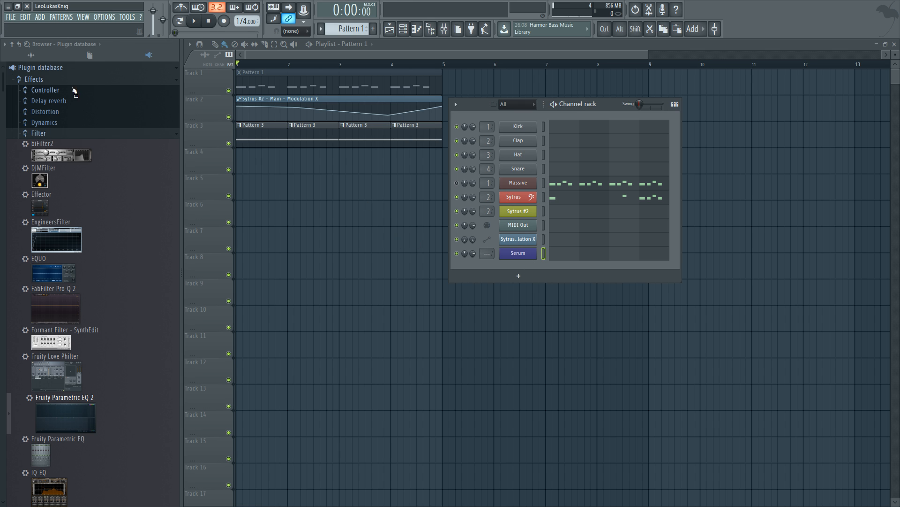
Replace the Serum channel with Harmless.
click(39, 18)
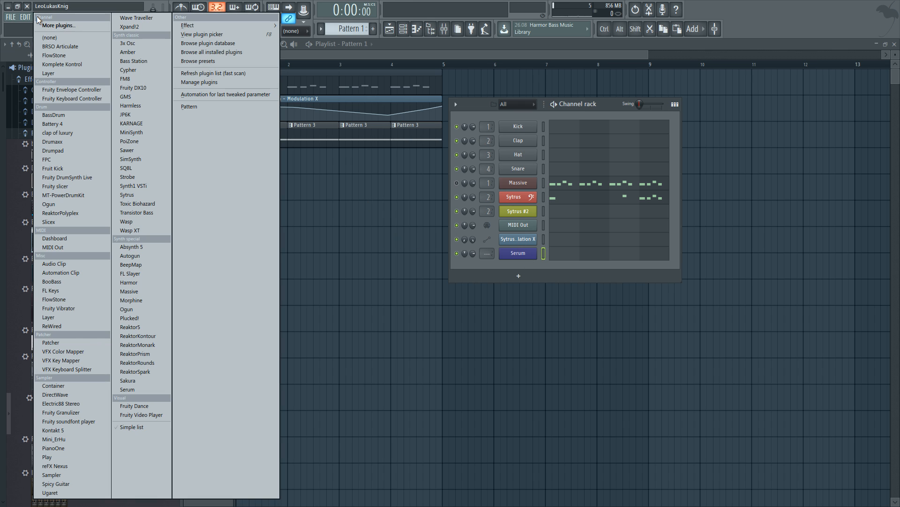
click(528, 271)
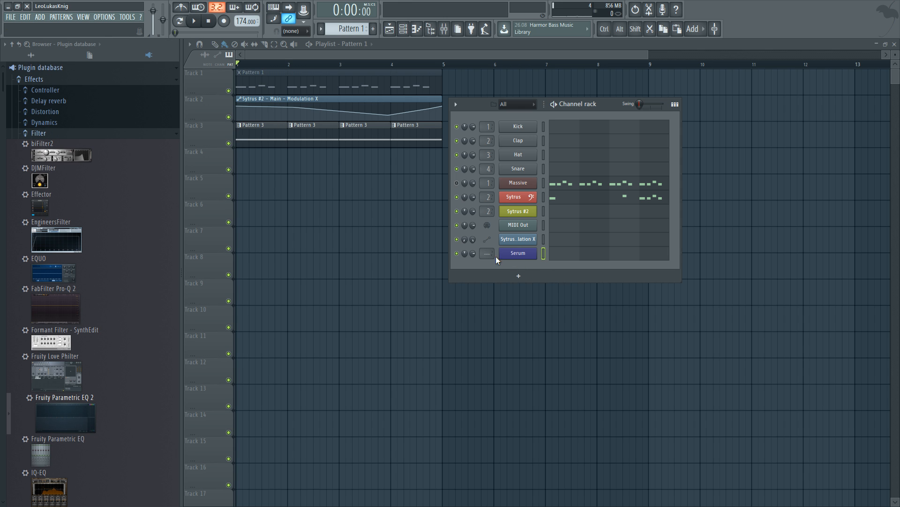
right_click(516, 254)
mouse_move(569, 316)
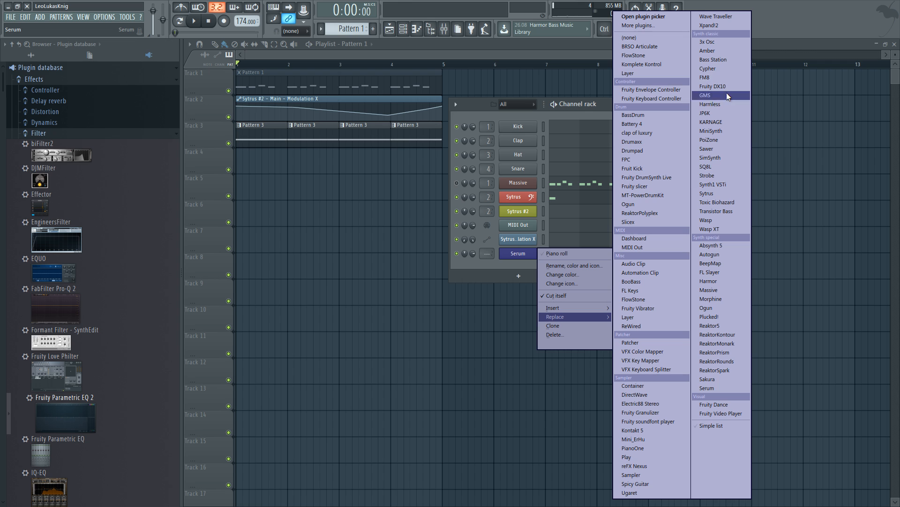
click(730, 104)
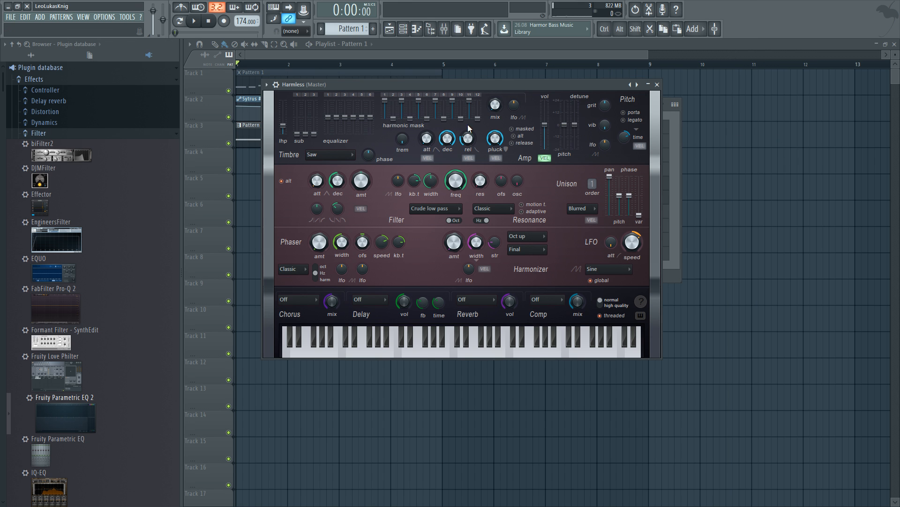
View Harmless and its piano roll in Pattern 1, then close both windows.
drag(392, 85, 415, 185)
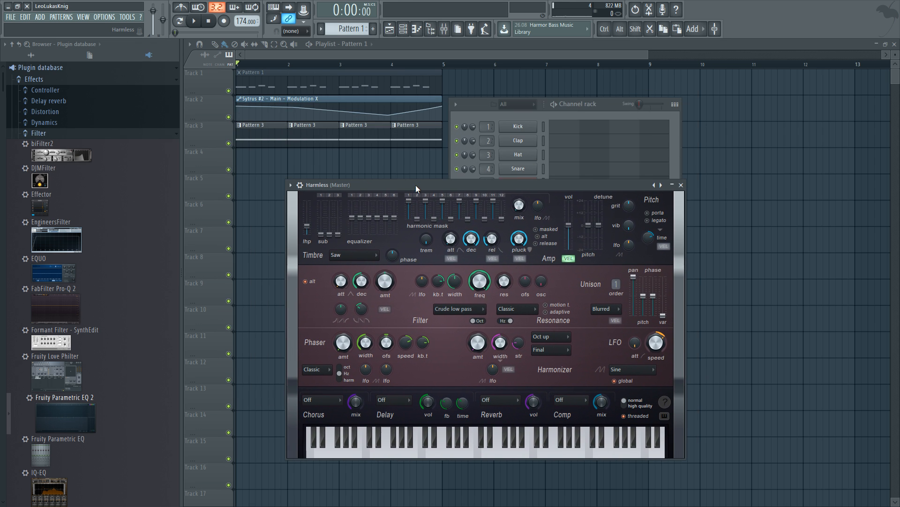
click(582, 109)
click(566, 254)
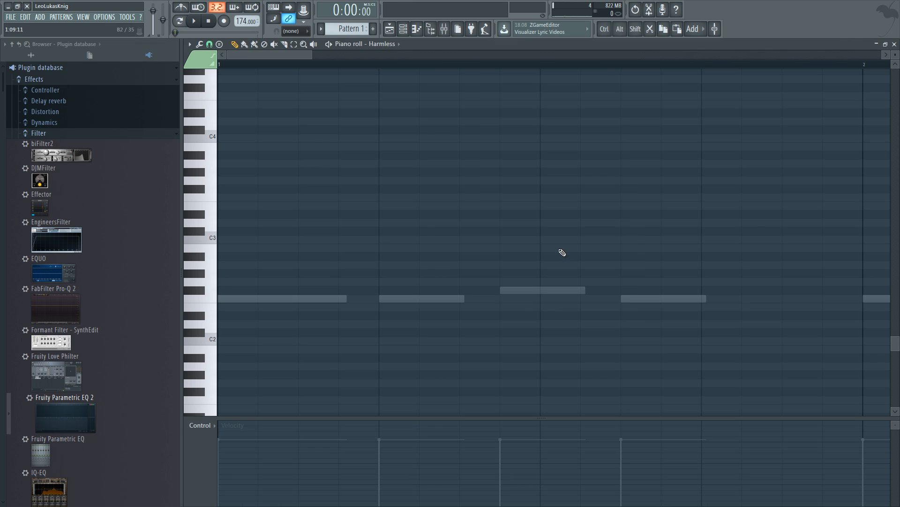
click(894, 44)
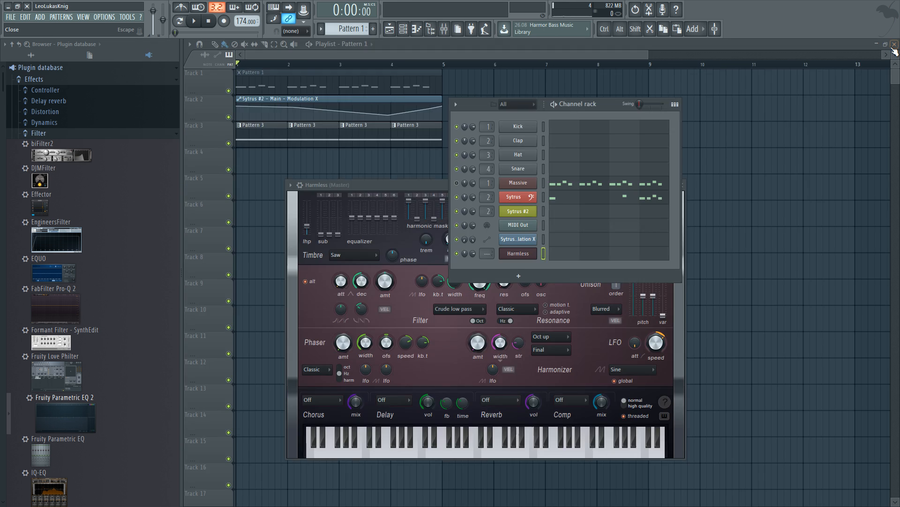
drag(357, 188, 371, 98)
click(686, 101)
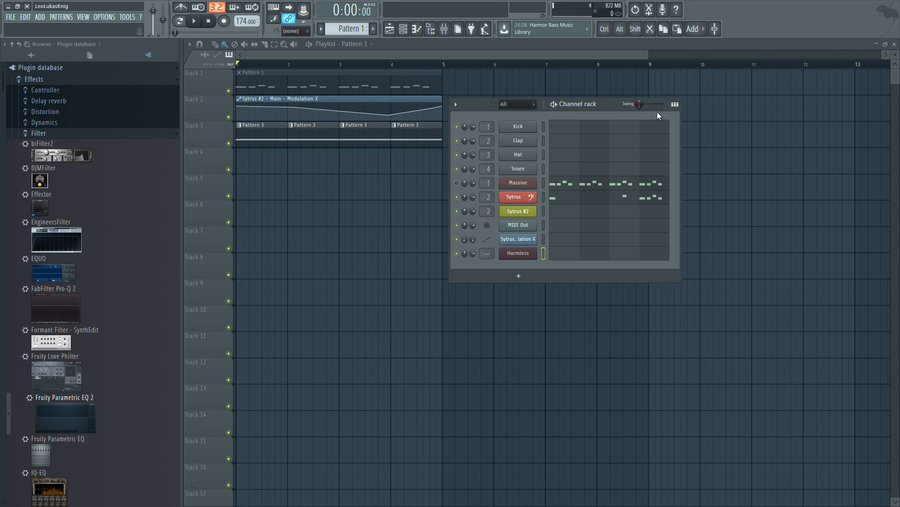
Add a 3x Osc channel and shift its window aside.
click(527, 279)
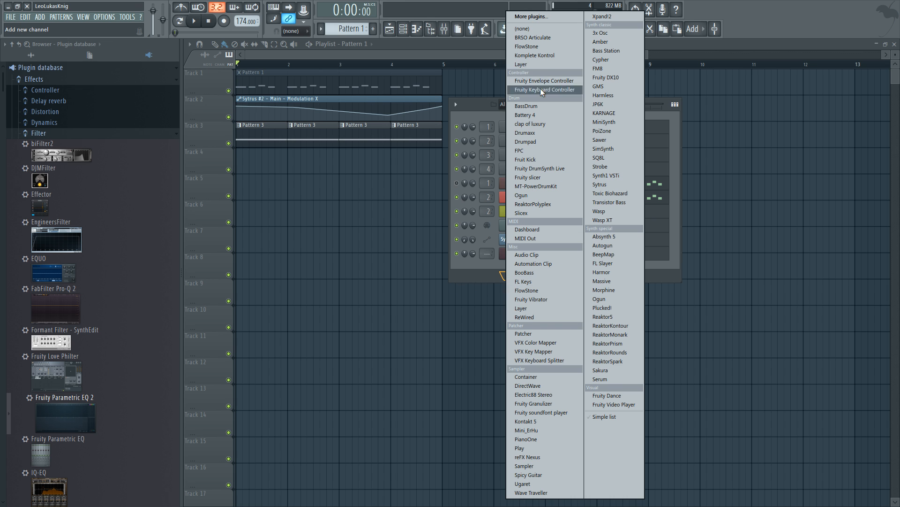
click(615, 31)
drag(382, 172, 488, 161)
View the mixer with the Master track's effect slots and close it again.
click(394, 161)
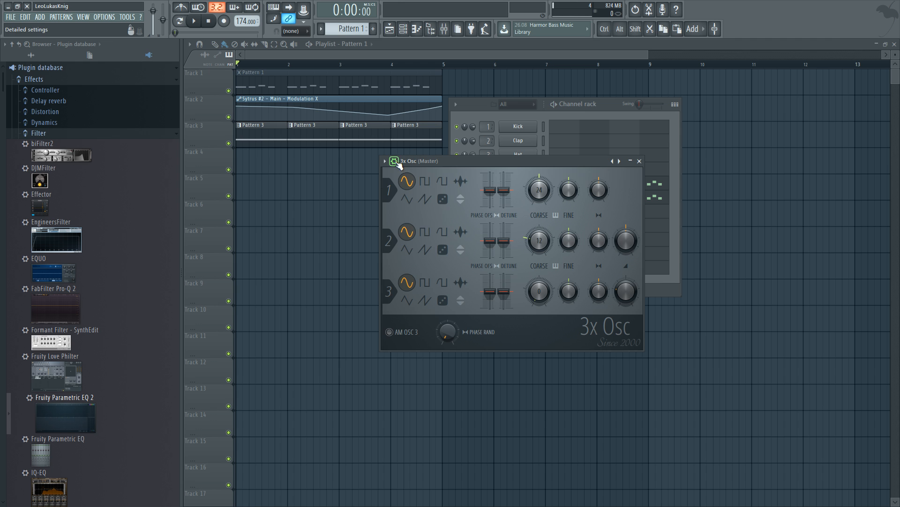
click(444, 29)
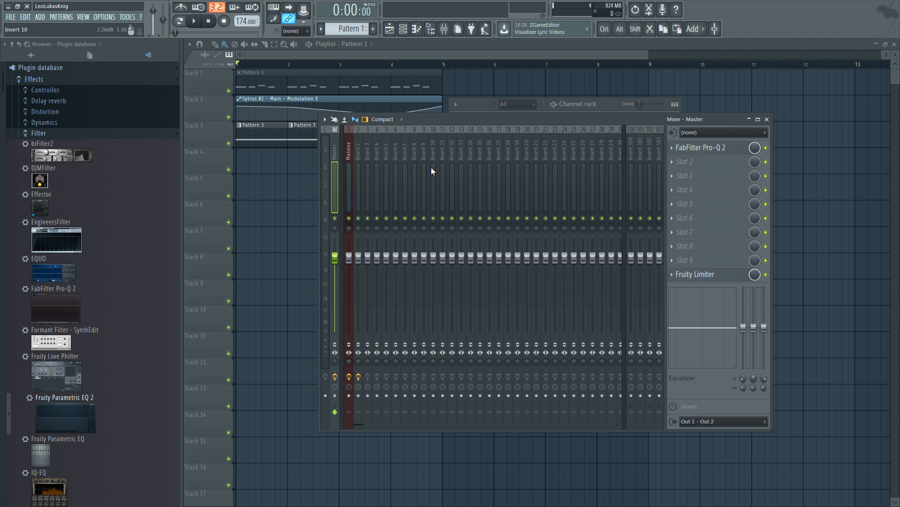
click(767, 119)
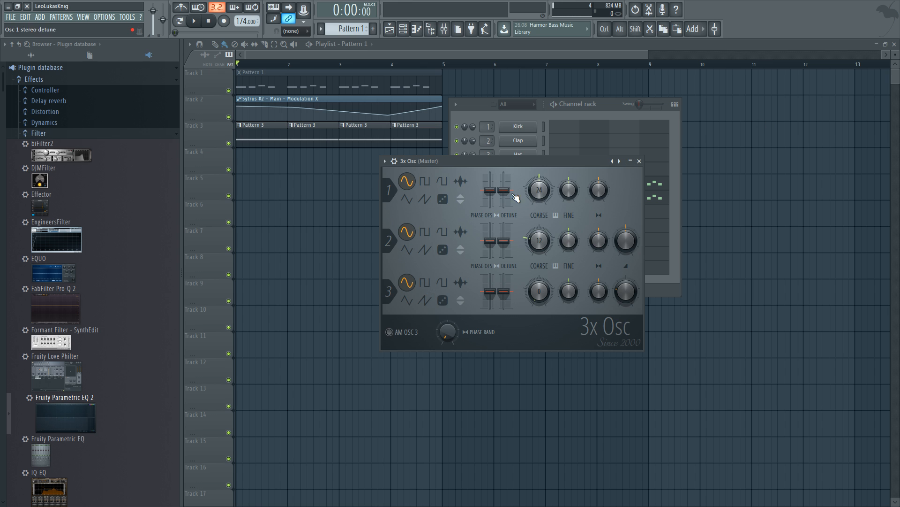
Examine the 3x Osc channel's volume envelope and Mod X/Mod Y filter settings, then return to its oscillators and the channel rack.
drag(530, 159, 612, 159)
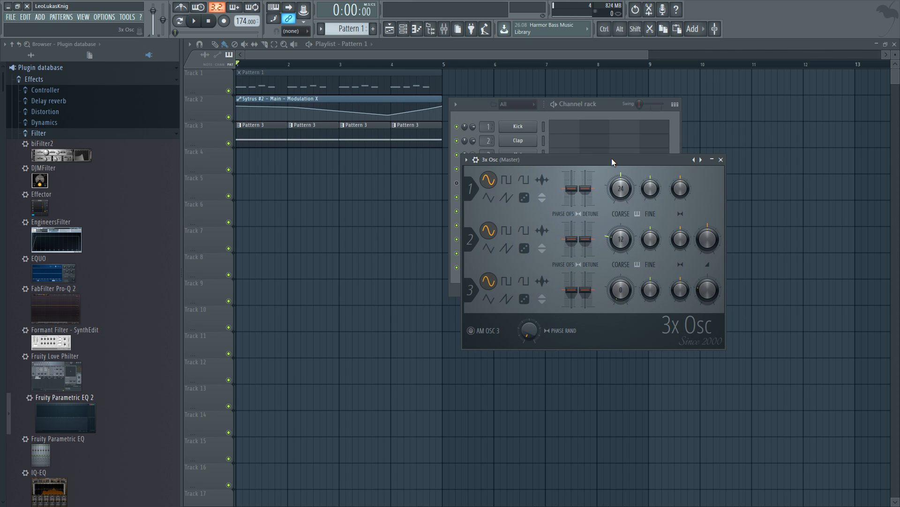
drag(556, 159, 511, 165)
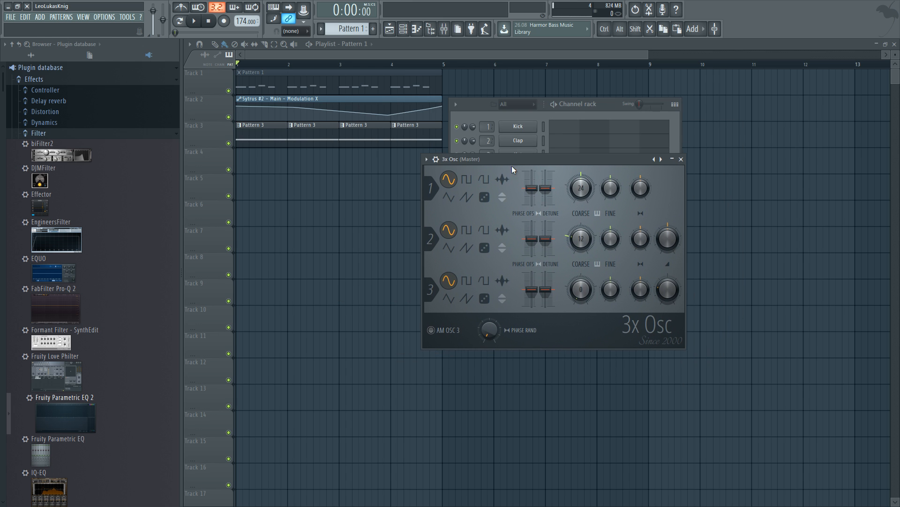
click(435, 159)
click(474, 176)
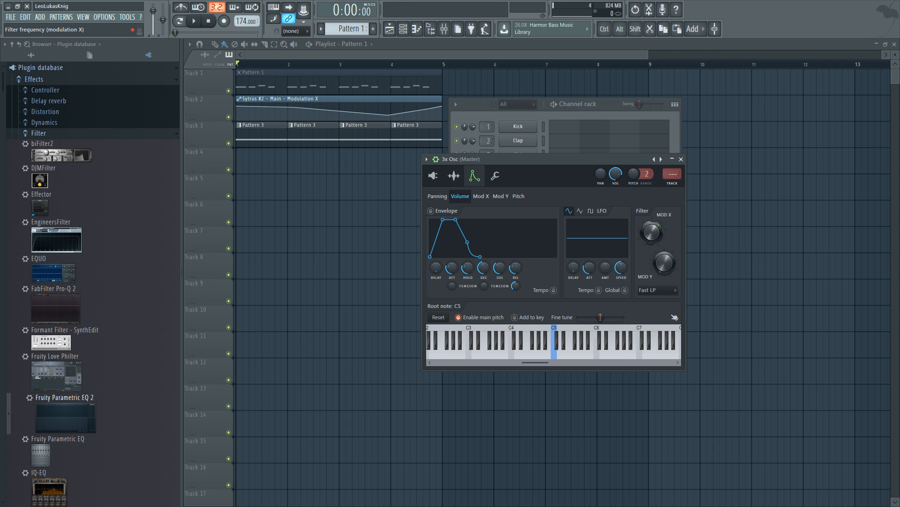
click(436, 159)
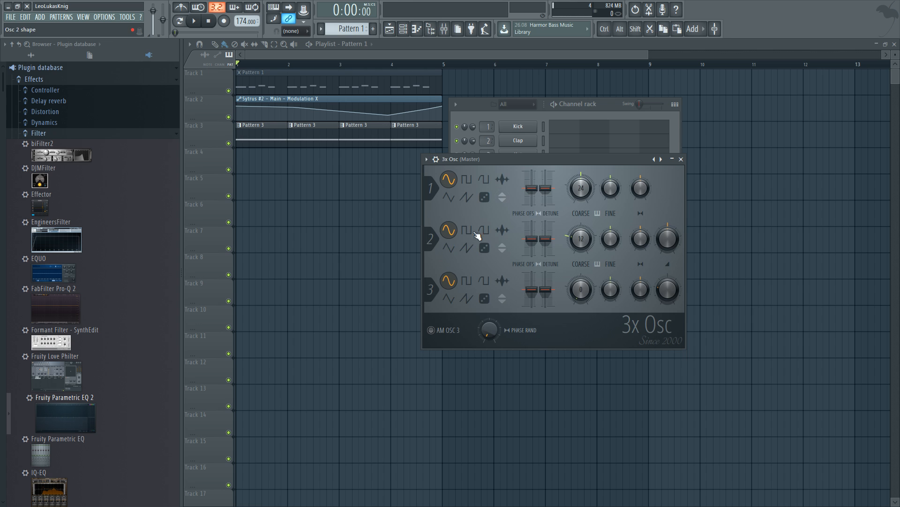
click(617, 107)
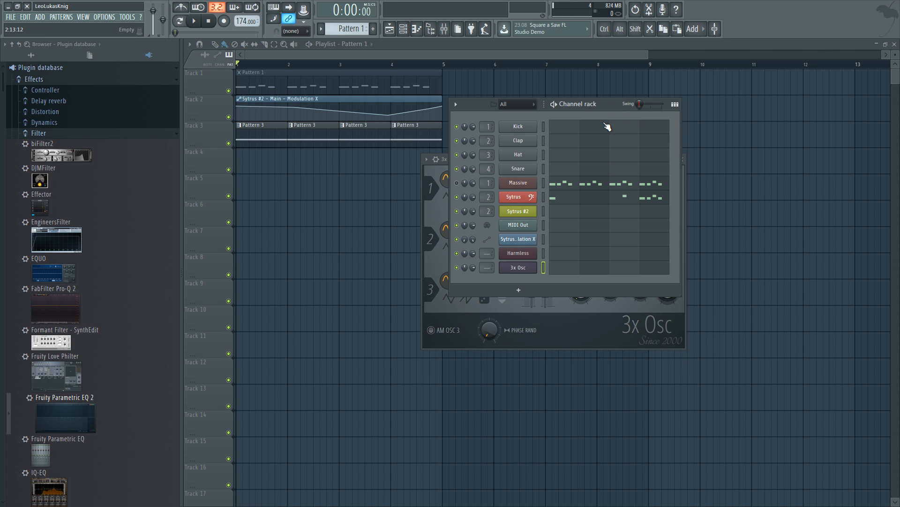
Bring up the mixer, reopen the 3x Osc window and shift it up over the mixer, and return to the channel rack.
click(444, 29)
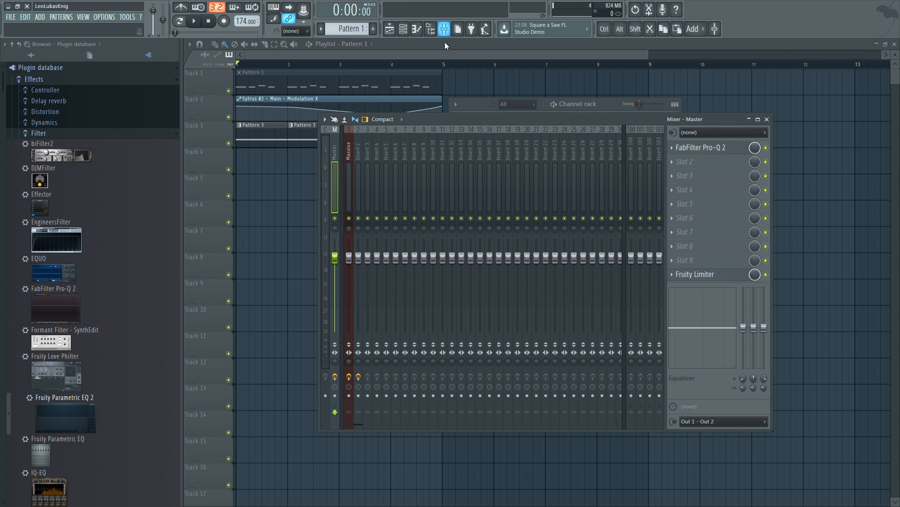
click(616, 110)
right_click(518, 266)
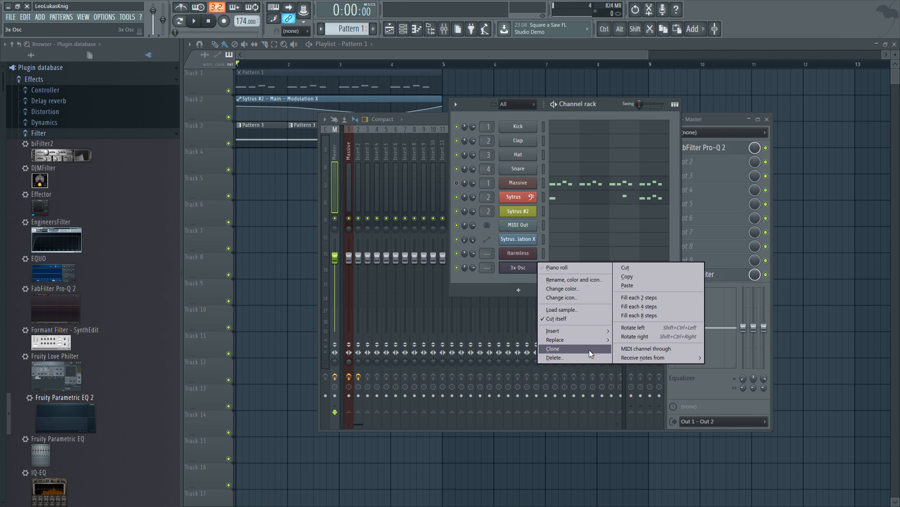
mouse_move(592, 340)
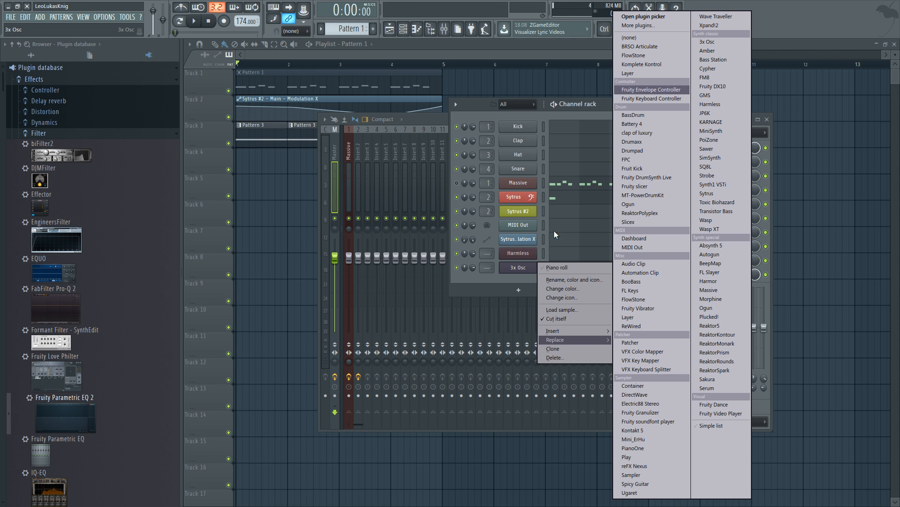
click(521, 268)
click(519, 267)
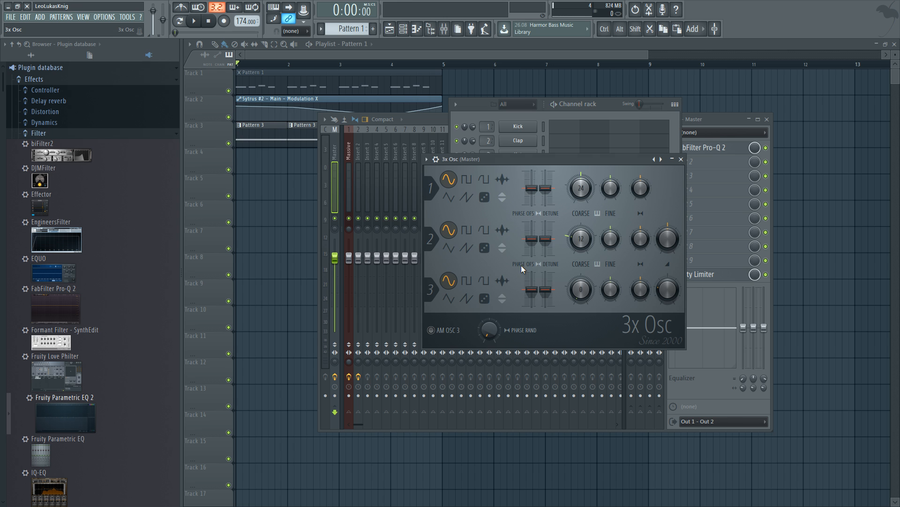
drag(560, 159, 498, 118)
click(660, 293)
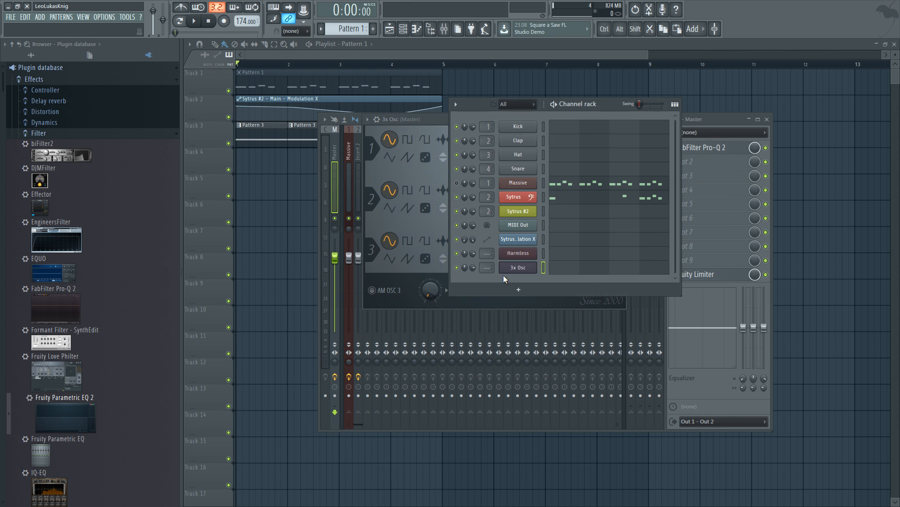
Insert a SimSynth channel above 3x Osc and replace it with Patcher.
right_click(510, 268)
mouse_move(557, 333)
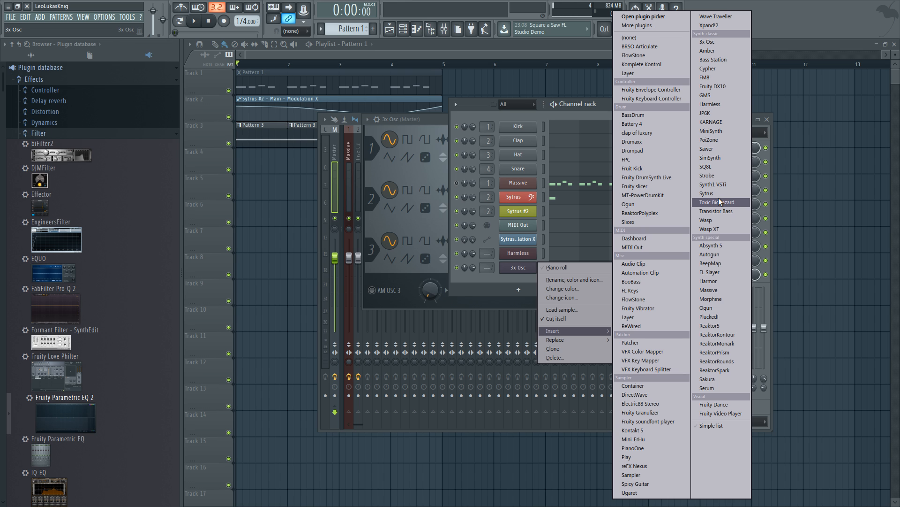
click(716, 158)
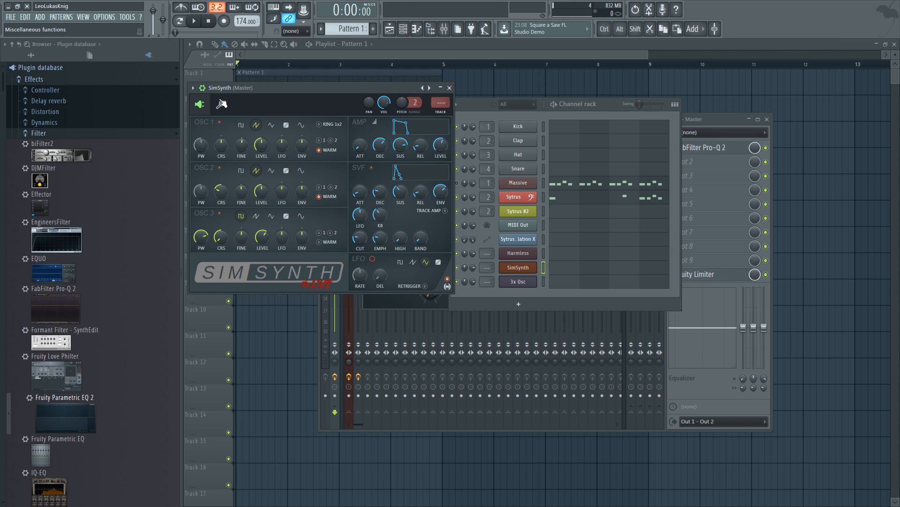
drag(298, 88, 317, 163)
right_click(524, 269)
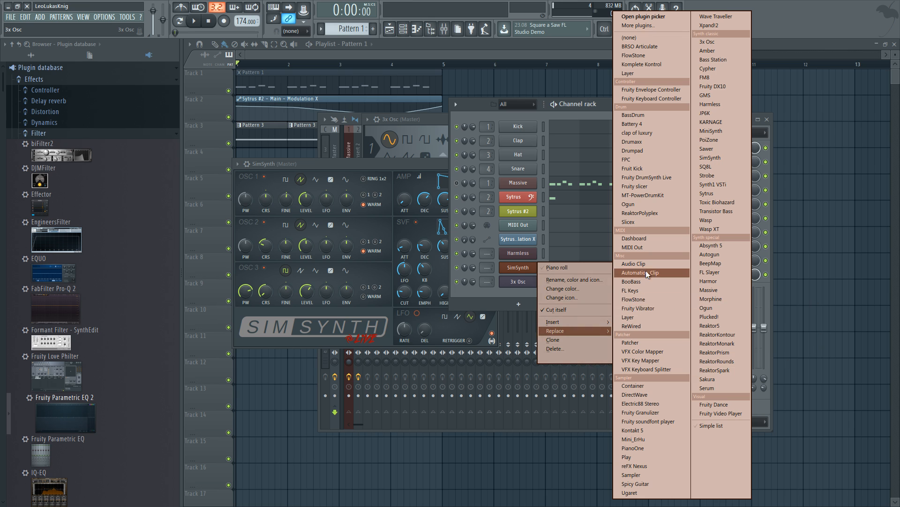
click(643, 342)
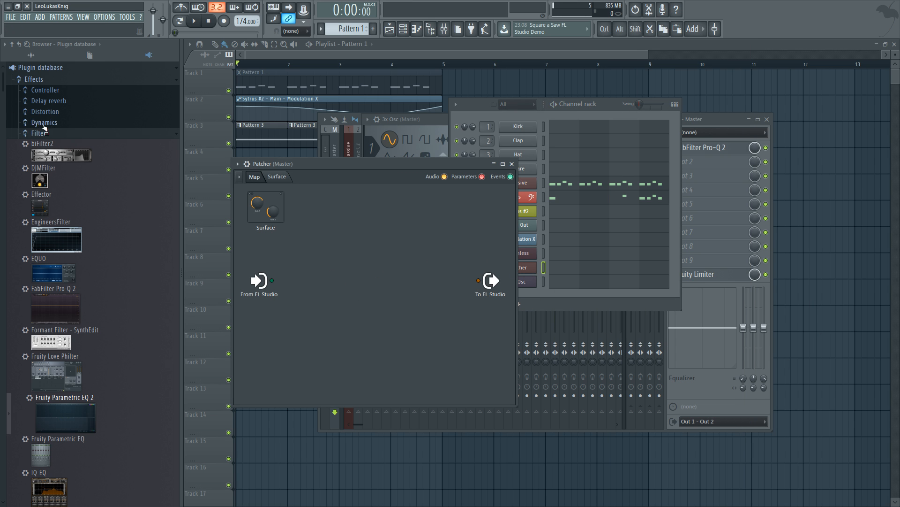
Add SimSynth from the Synth classic generators to the Patcher map and open its window.
click(57, 134)
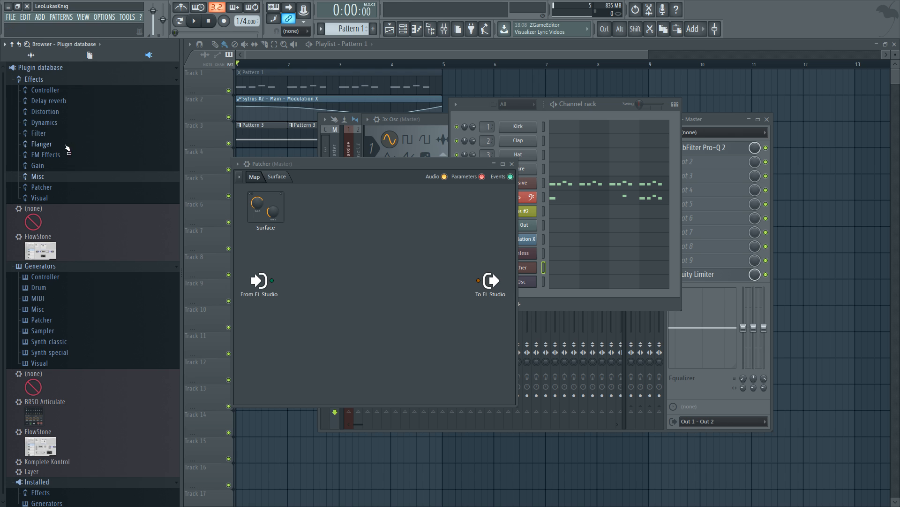
click(75, 342)
scroll(76, 341, down, 15)
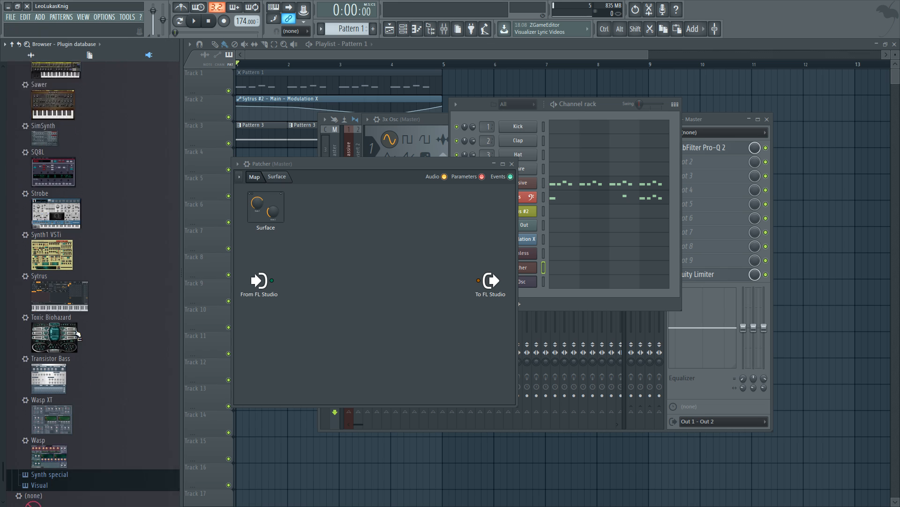
scroll(79, 266, up, 3)
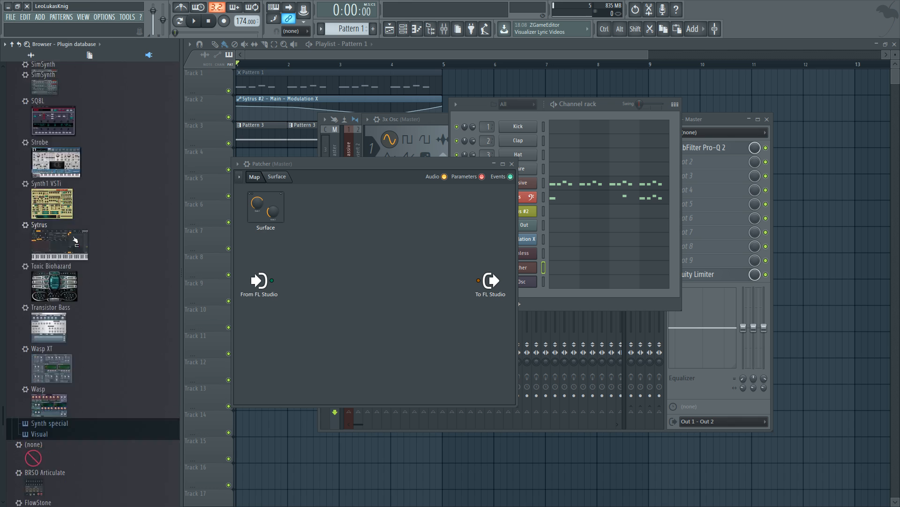
drag(45, 162, 346, 281)
double_click(346, 283)
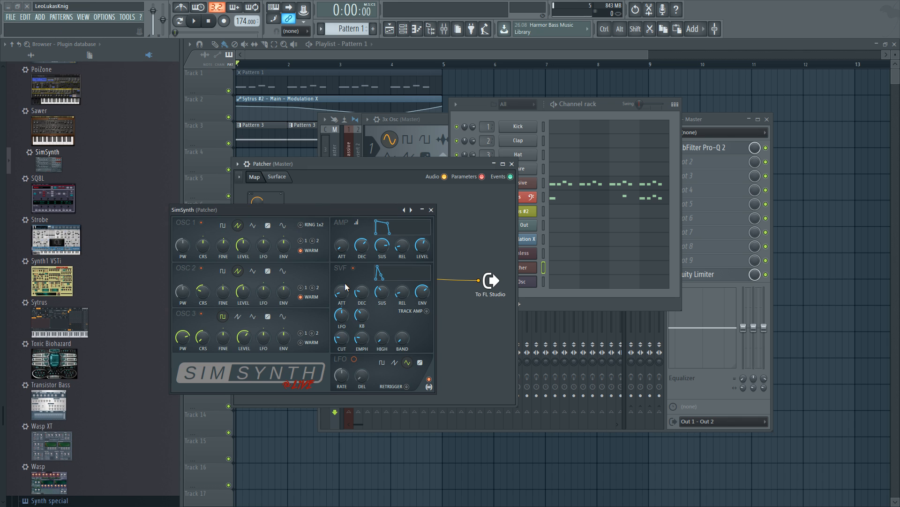
Move the SimSynth module up in the Patcher map and close its plugin window.
drag(271, 209, 549, 197)
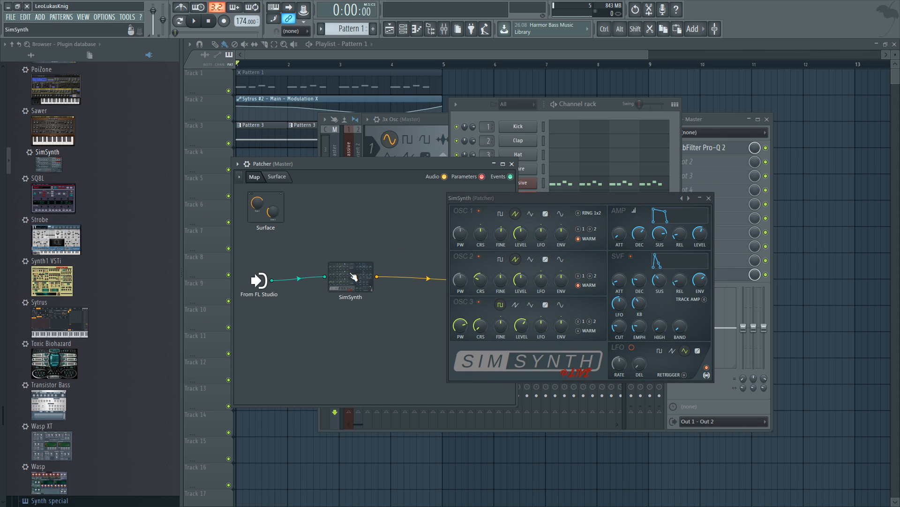
drag(353, 277, 359, 253)
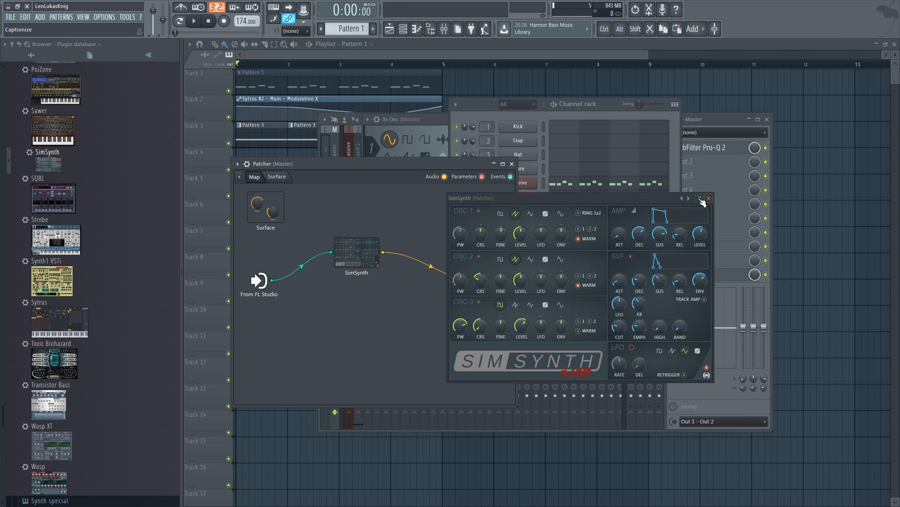
click(709, 198)
View the Patcher map maximized, restore its window size, and close Patcher.
click(503, 163)
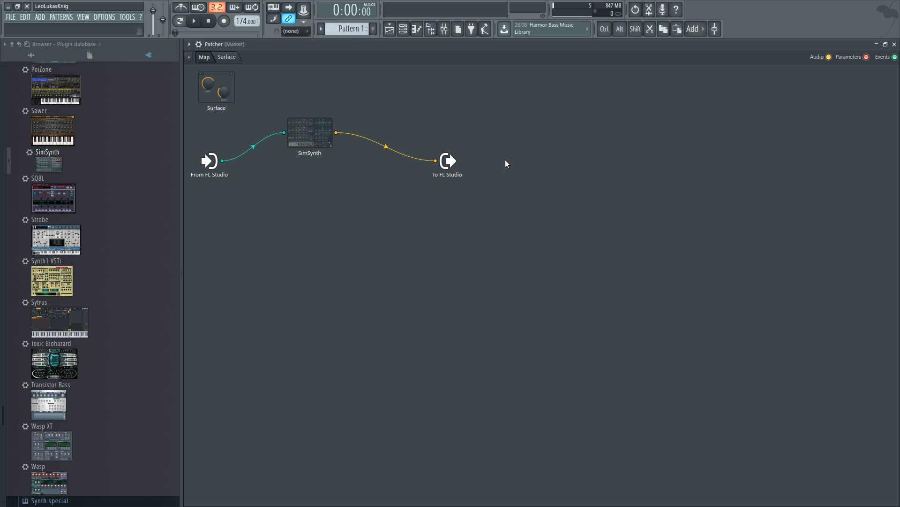
click(886, 44)
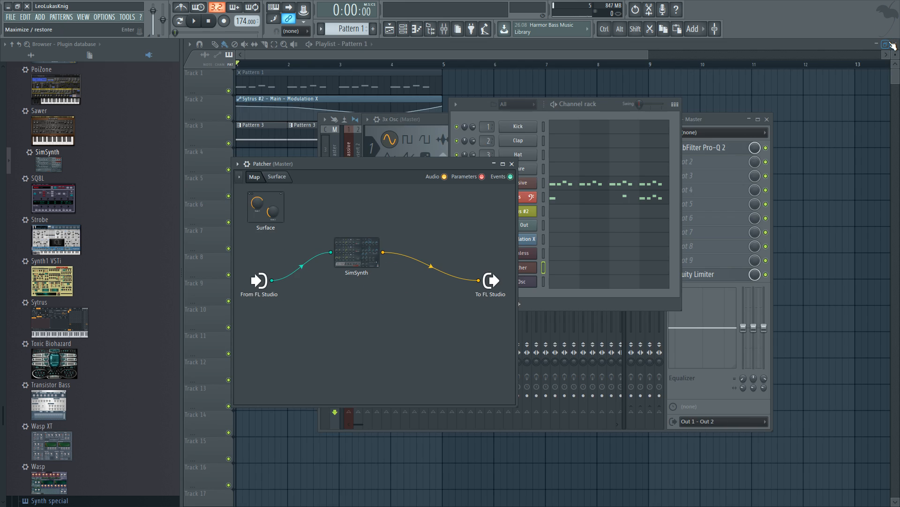
click(503, 163)
click(886, 44)
click(512, 164)
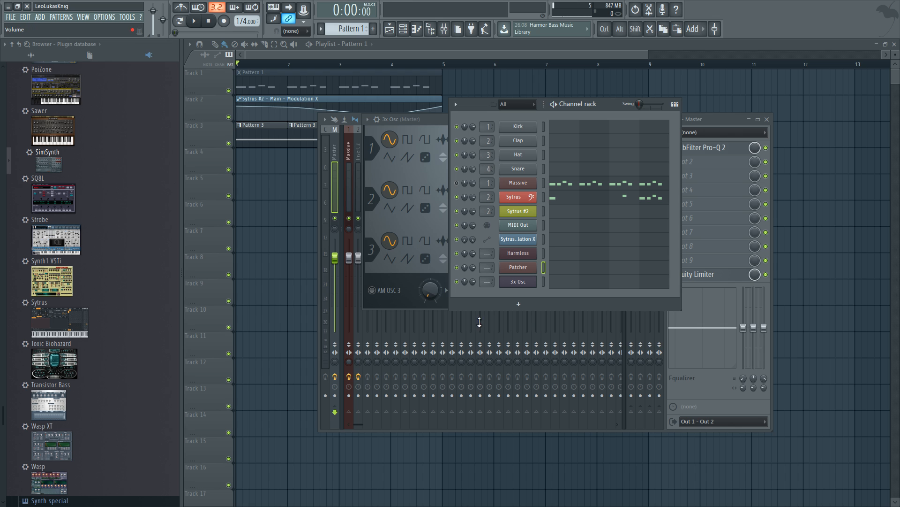
Add a Serum channel and load the user bass preset Totally Not Terror Squad.
click(40, 17)
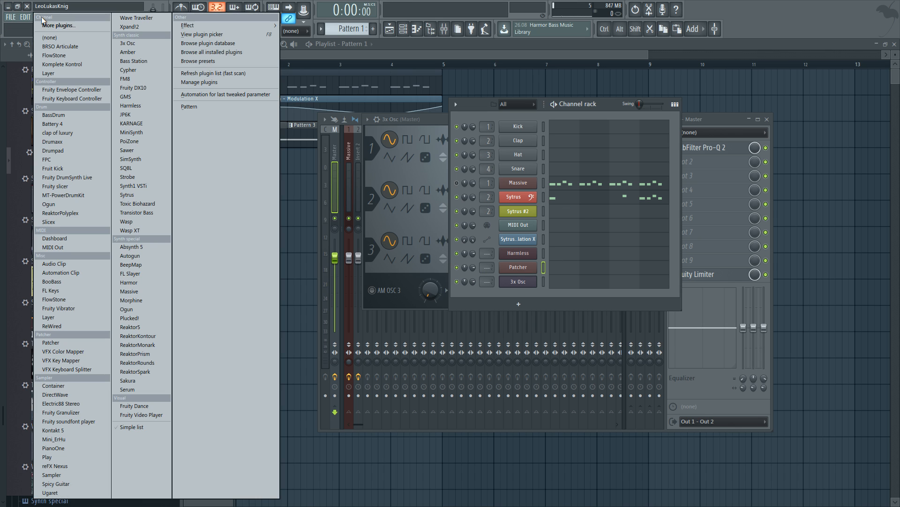
click(127, 389)
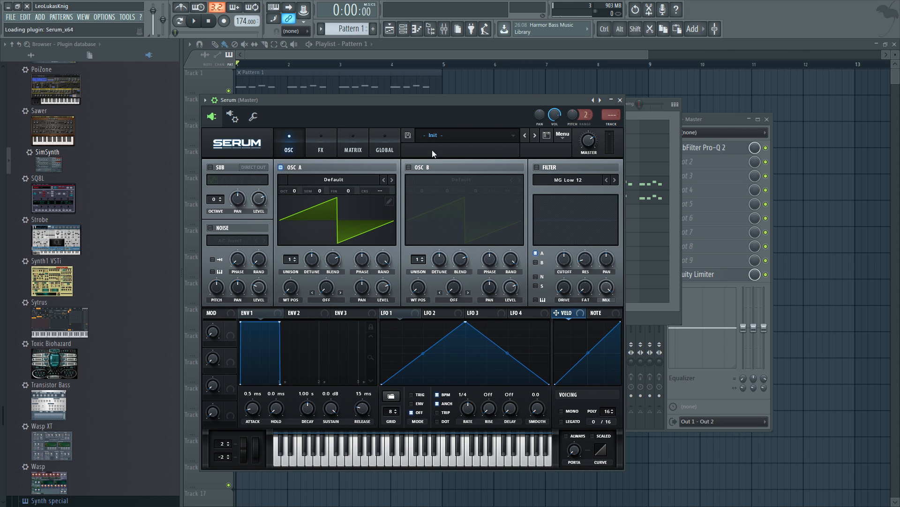
click(440, 136)
mouse_move(456, 241)
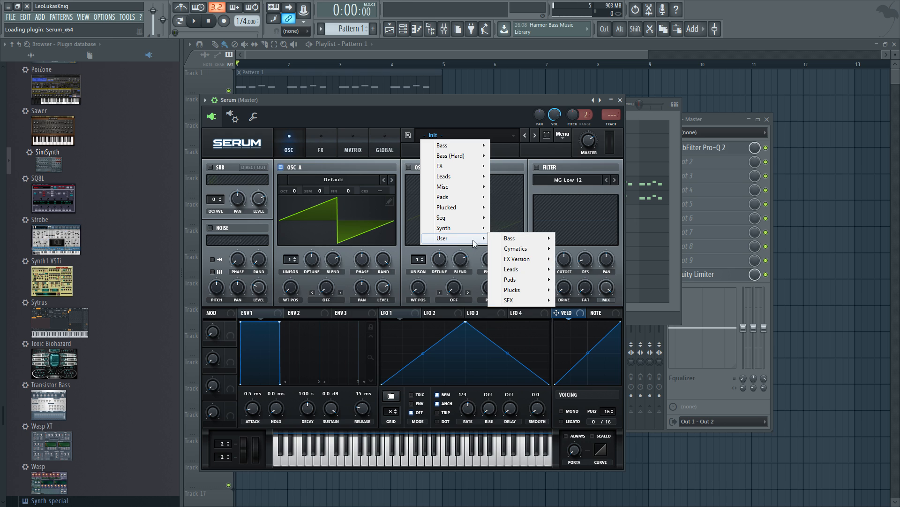
mouse_move(521, 241)
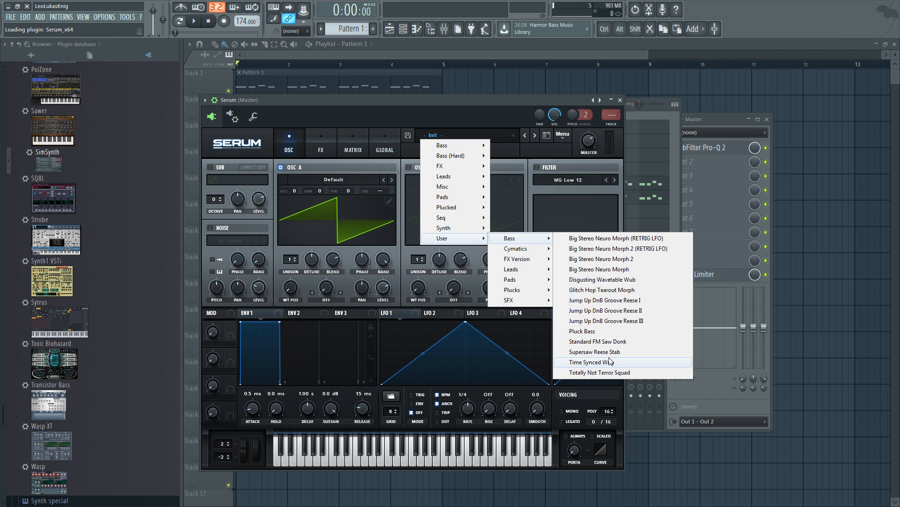
click(605, 373)
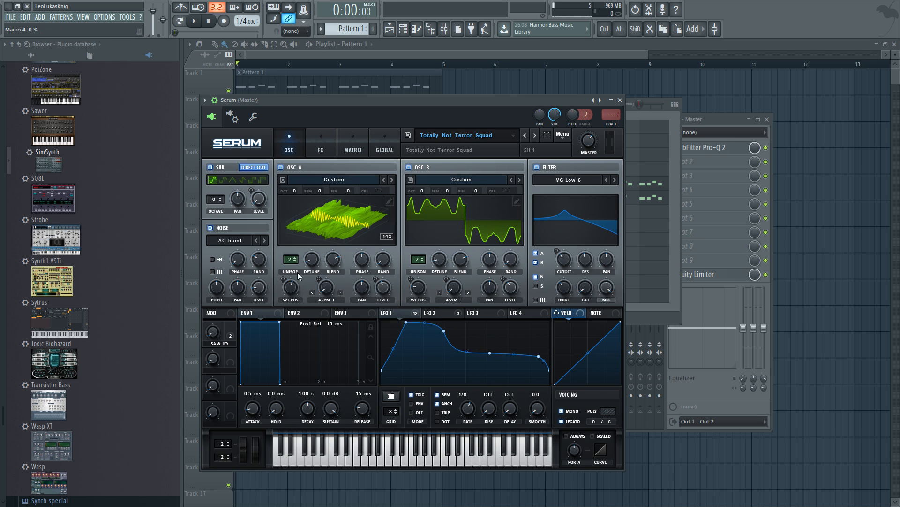
Audition the Totally Not Terror Squad preset with several notes on Serum's keyboard.
click(360, 462)
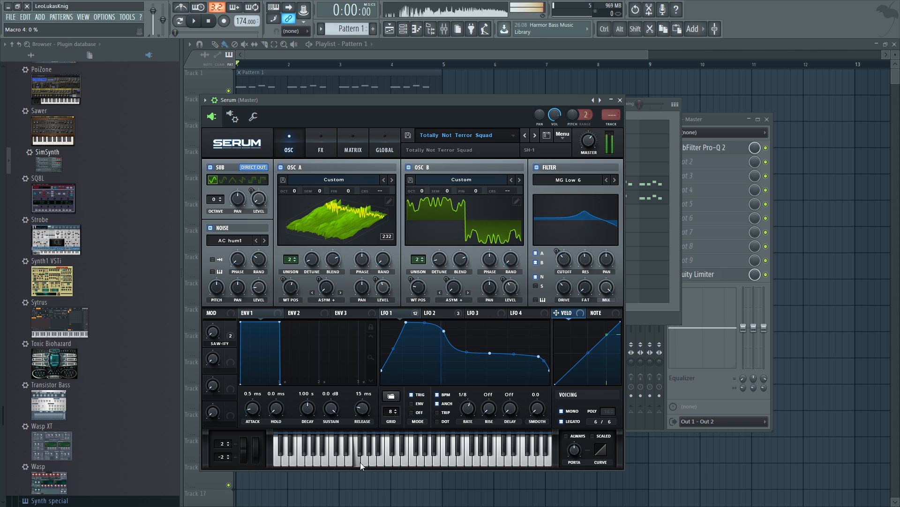
click(305, 462)
click(300, 461)
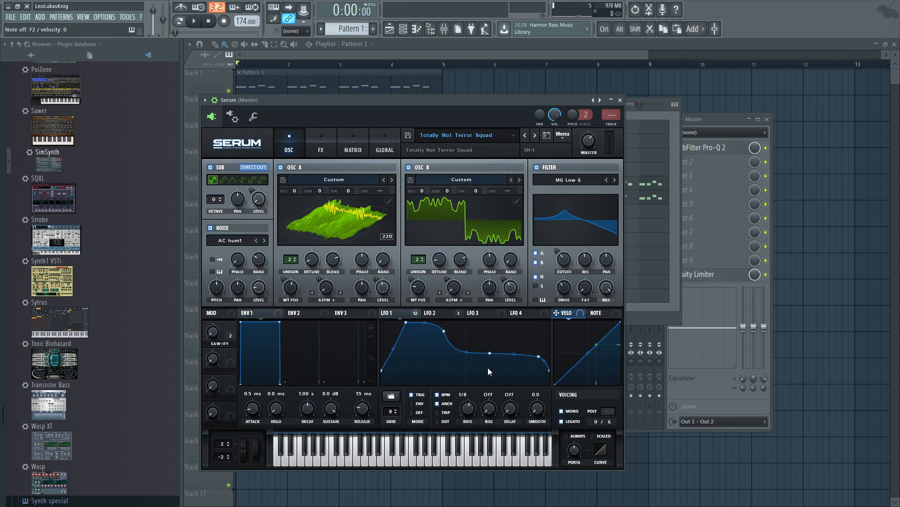
Set the project tempo to 141 BPM and hide the plugin wrapper's settings bar above Serum.
drag(245, 21, 245, 71)
drag(244, 24, 245, 26)
drag(394, 350, 396, 348)
click(215, 101)
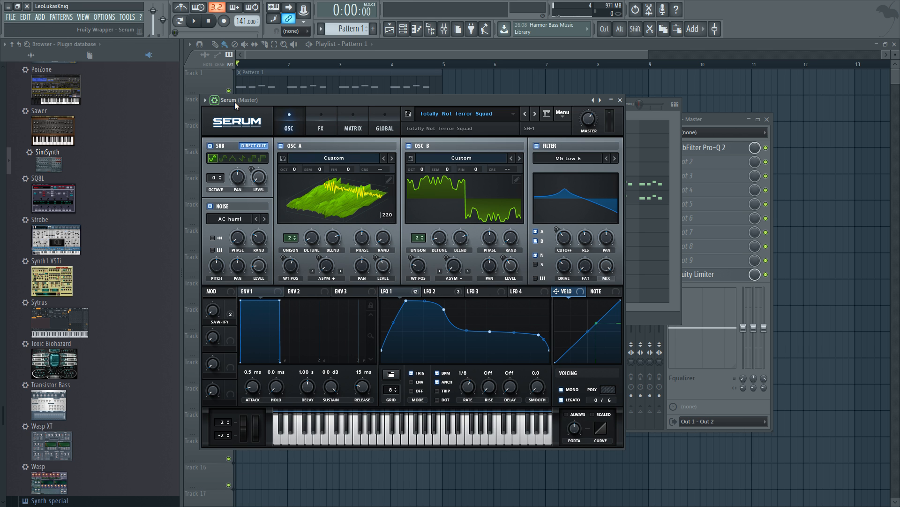
Shift the Serum window aside and examine the preset's LFO 1 and envelope modulation sources.
drag(267, 101, 430, 84)
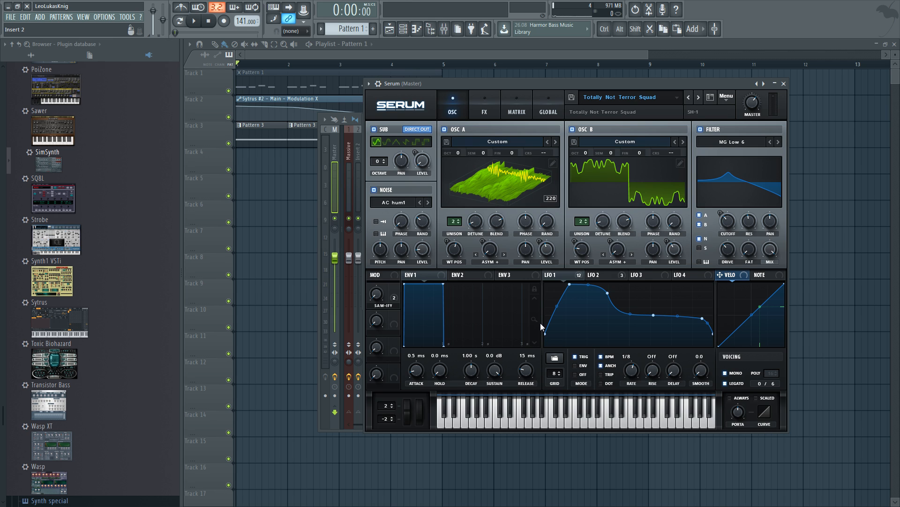
click(576, 278)
click(421, 279)
click(477, 275)
click(425, 274)
click(478, 272)
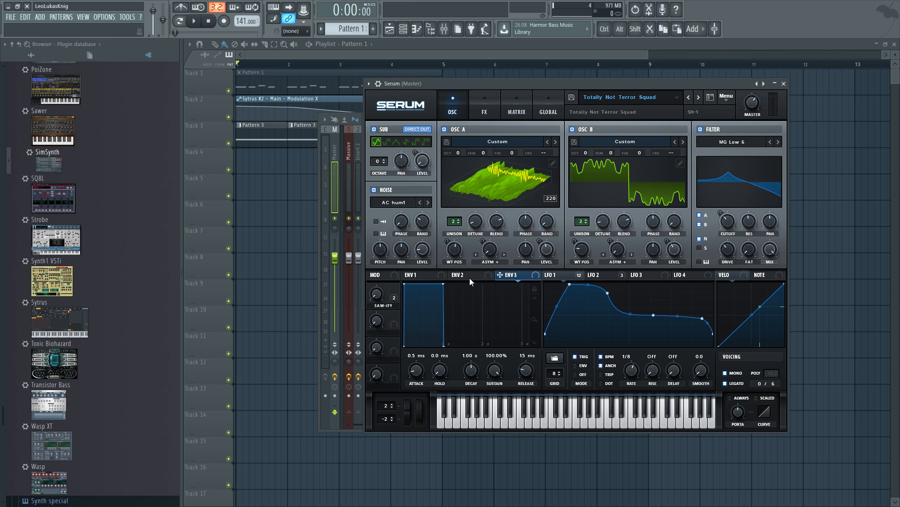
click(415, 280)
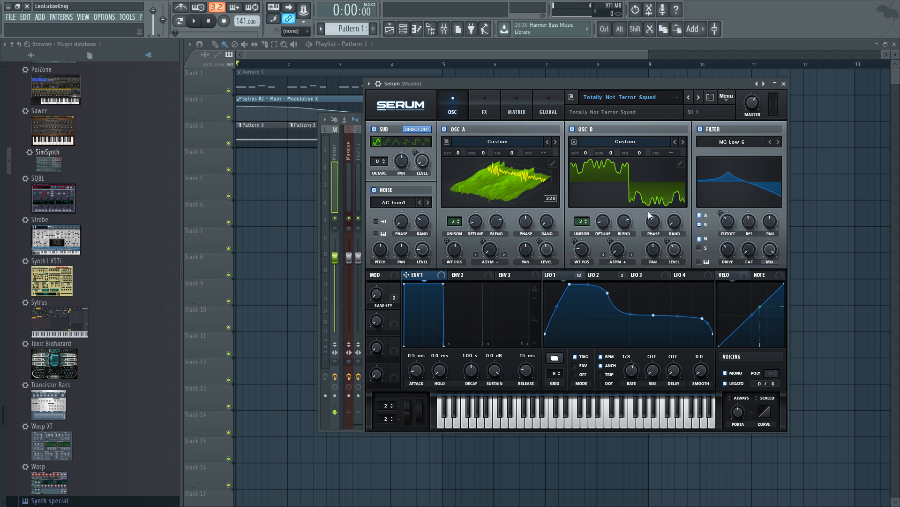
Load the user bass preset Disgusting Wavetable Wub in Serum.
click(636, 98)
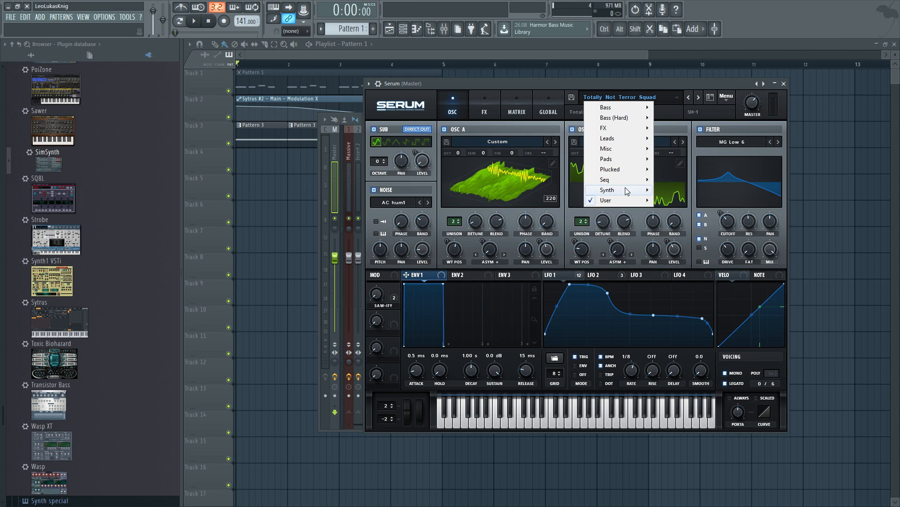
mouse_move(619, 201)
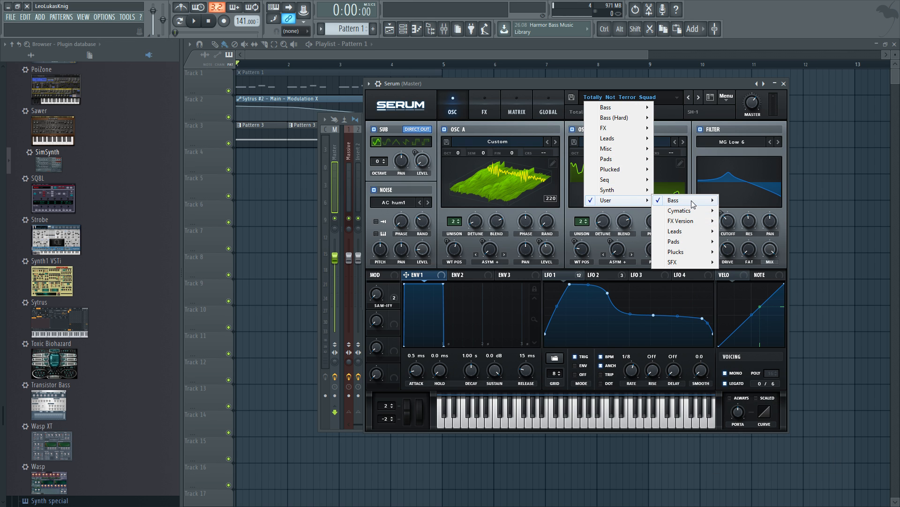
mouse_move(688, 201)
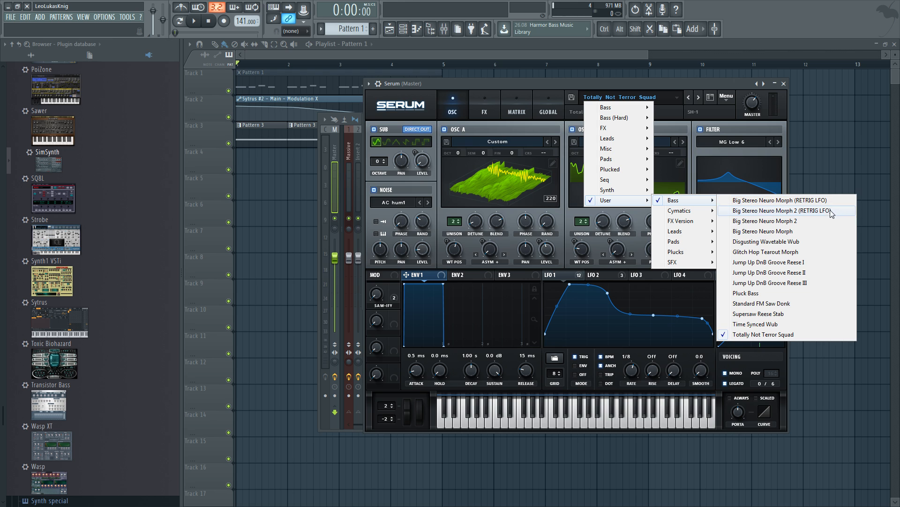
click(777, 248)
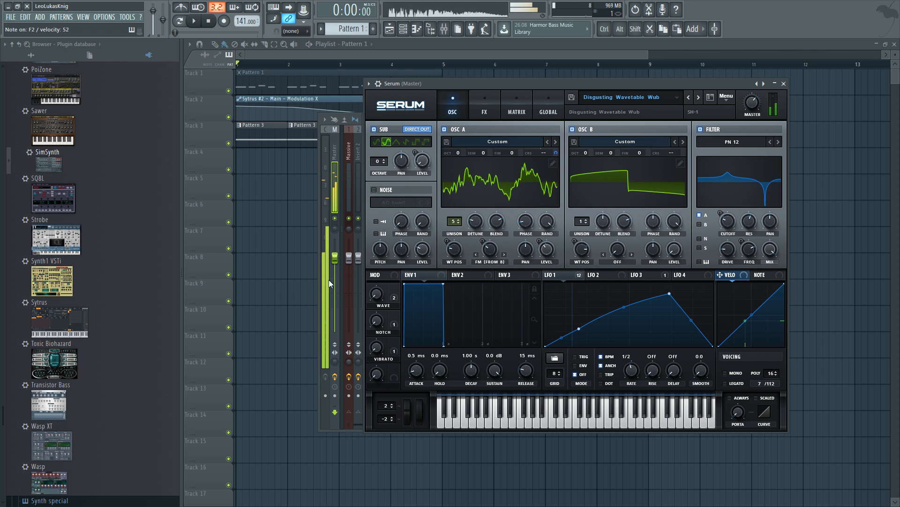
Try out the preset's Wave and Vibrato macros and reposition the Serum window.
drag(377, 293, 394, 275)
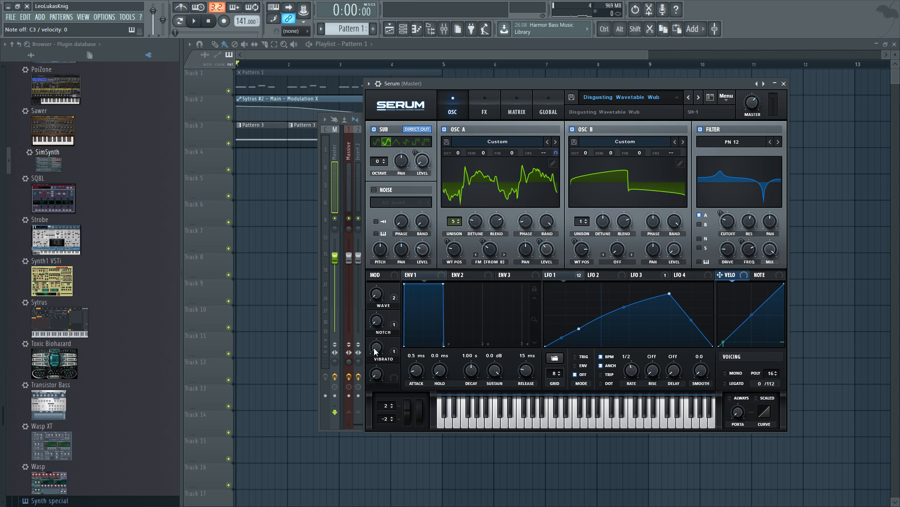
mouse_move(380, 349)
mouse_down()
mouse_move(382, 331)
mouse_move(384, 357)
mouse_move(386, 319)
mouse_move(370, 364)
mouse_up()
drag(693, 83, 574, 72)
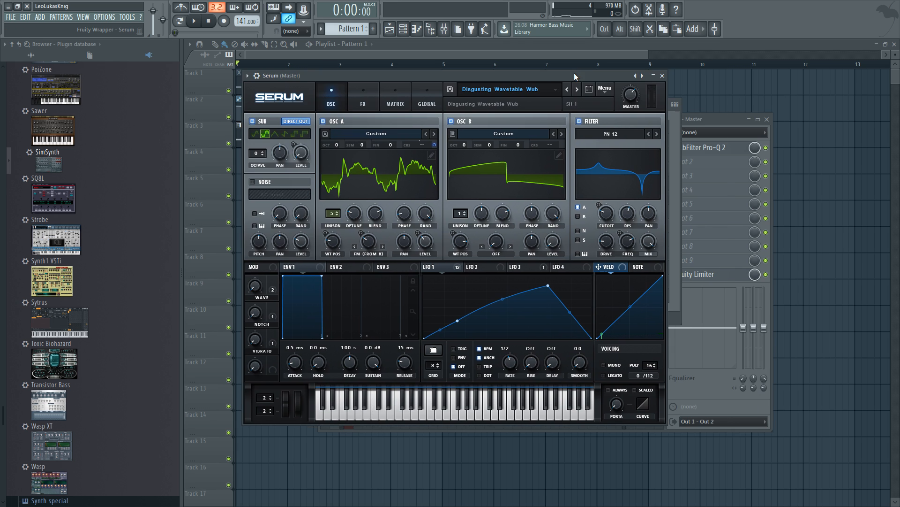
Close the Serum window and switch to Pattern 3, repositioning the channel rack and bringing 3x Osc to the front.
click(664, 73)
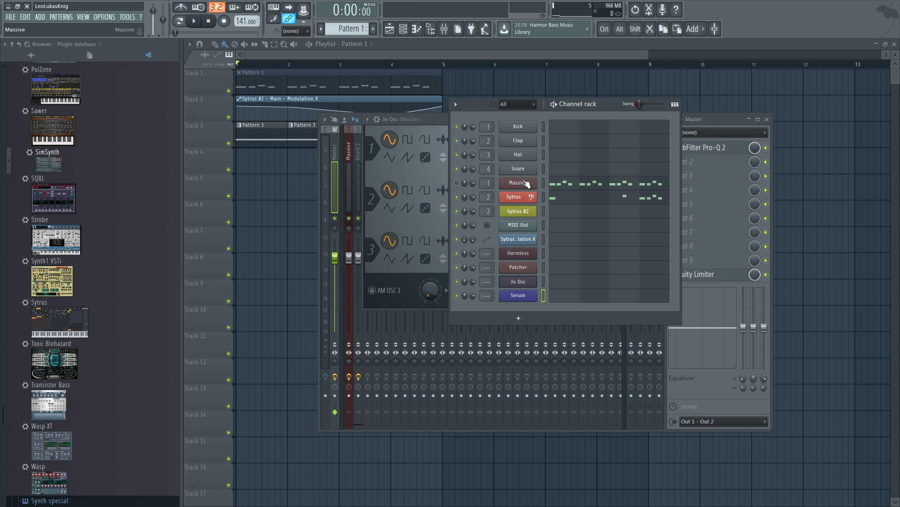
drag(612, 103, 554, 132)
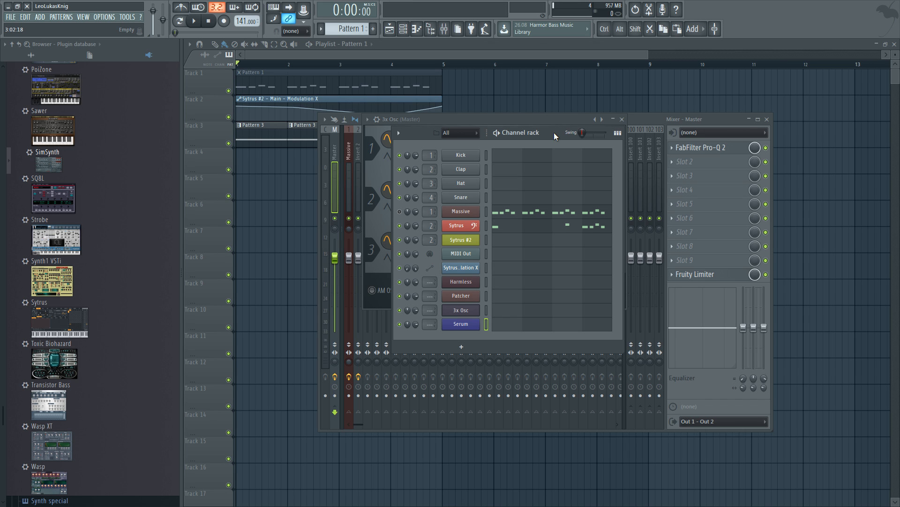
key(3)
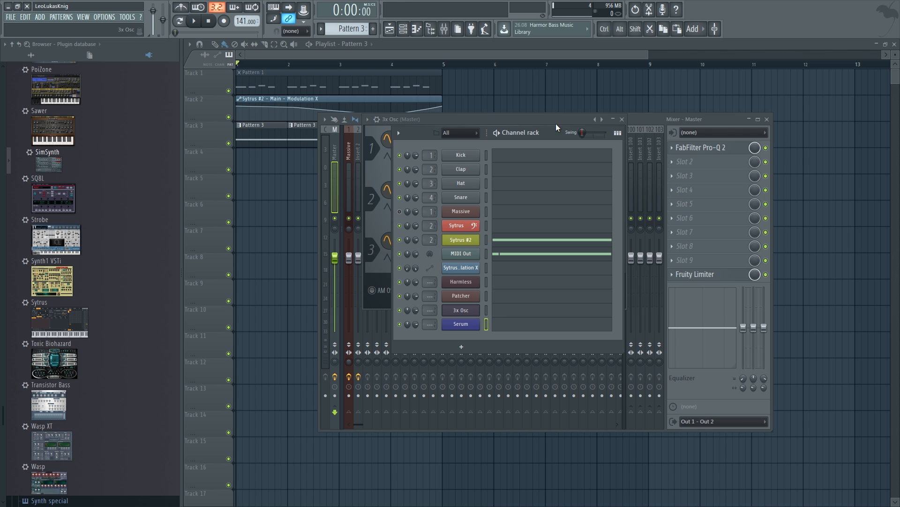
mouse_move(546, 134)
mouse_down()
mouse_move(518, 132)
mouse_move(528, 121)
mouse_move(540, 145)
mouse_up()
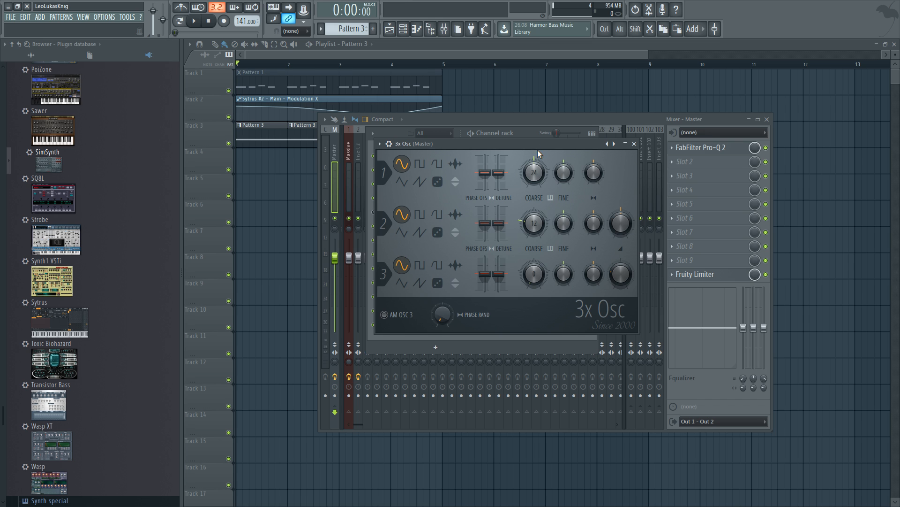
Open the list of plugins and other items that can be added to the project.
click(13, 19)
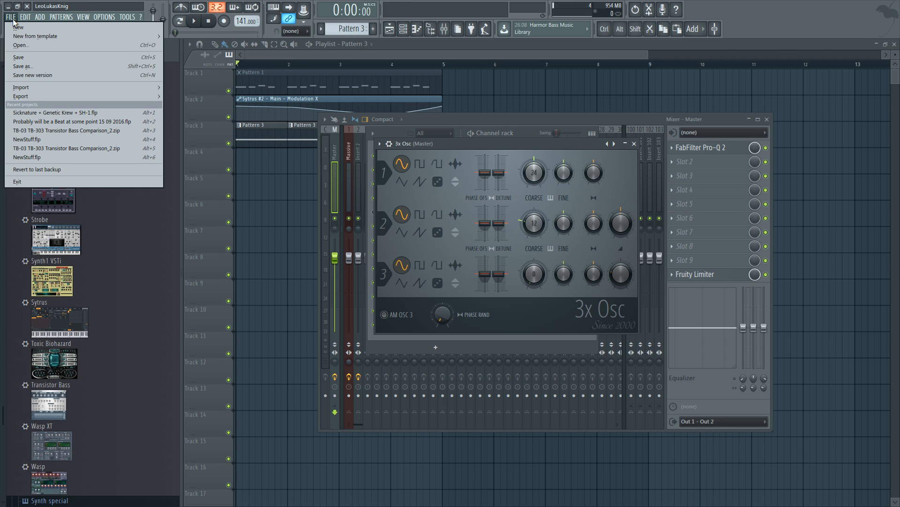
mouse_move(40, 17)
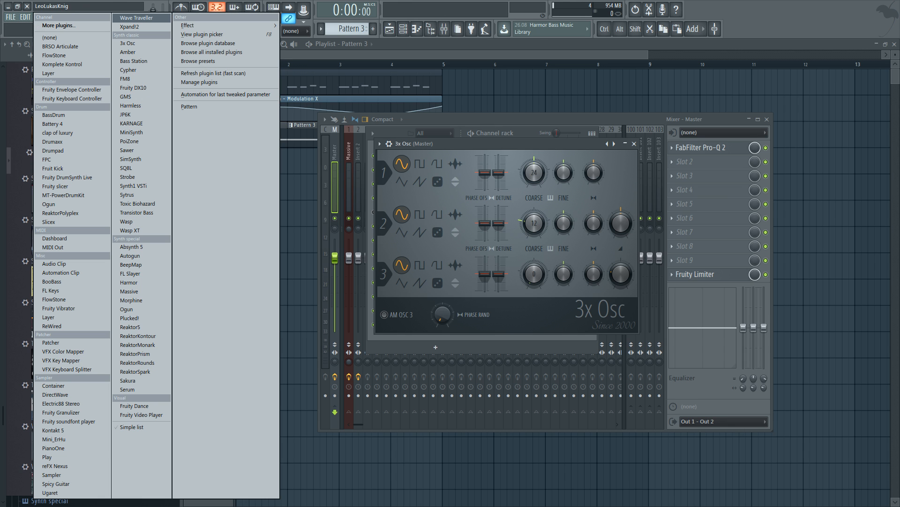